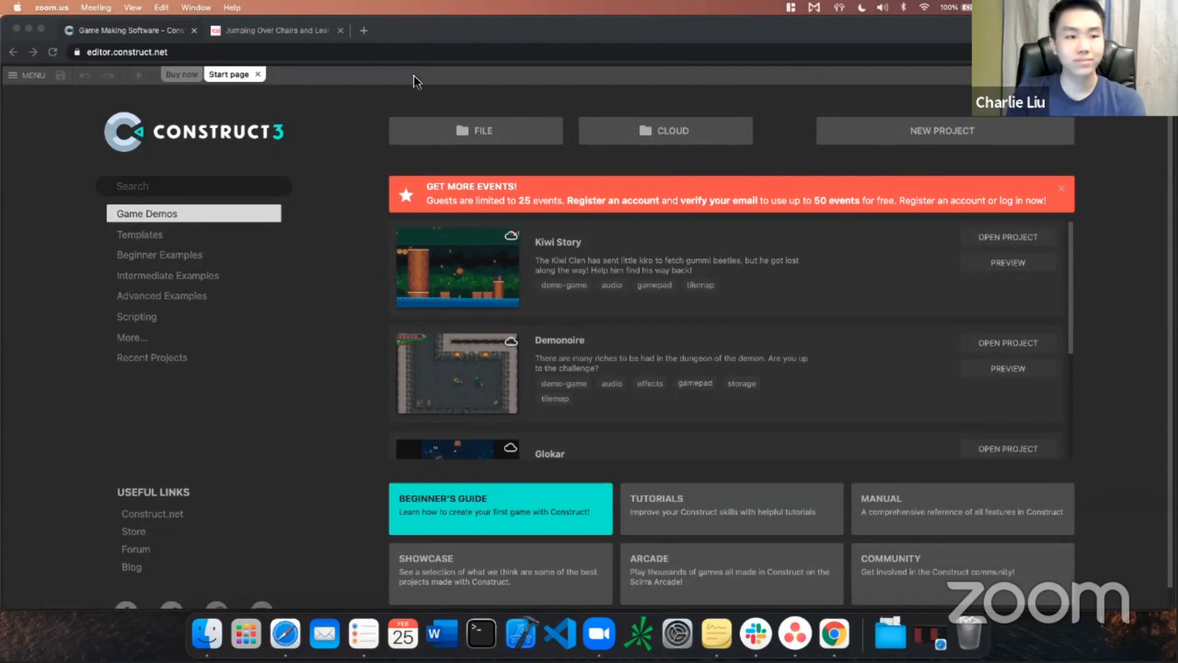
left_click(274, 30)
left_click(289, 53)
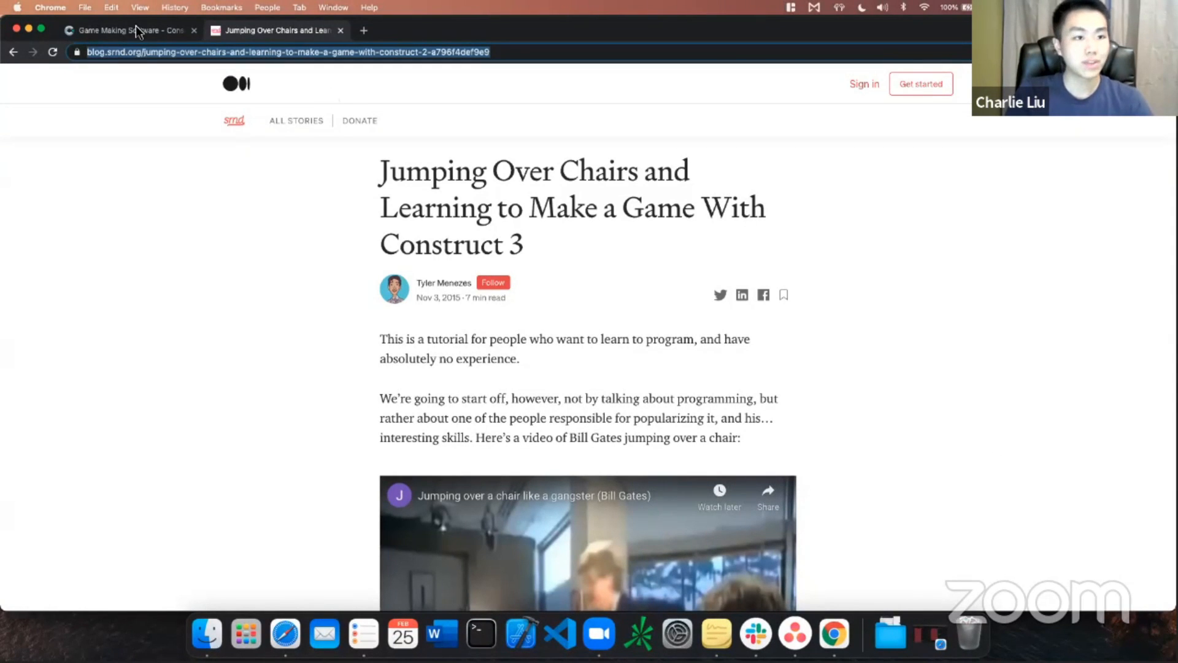
left_click(120, 27)
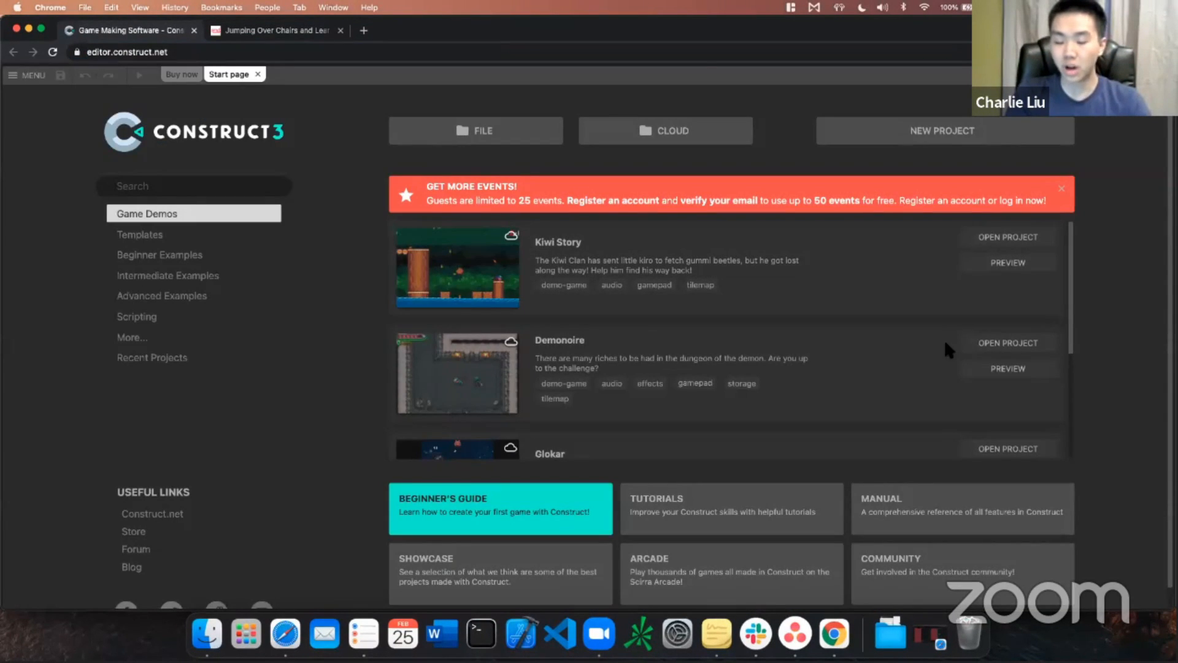
key("super+l")
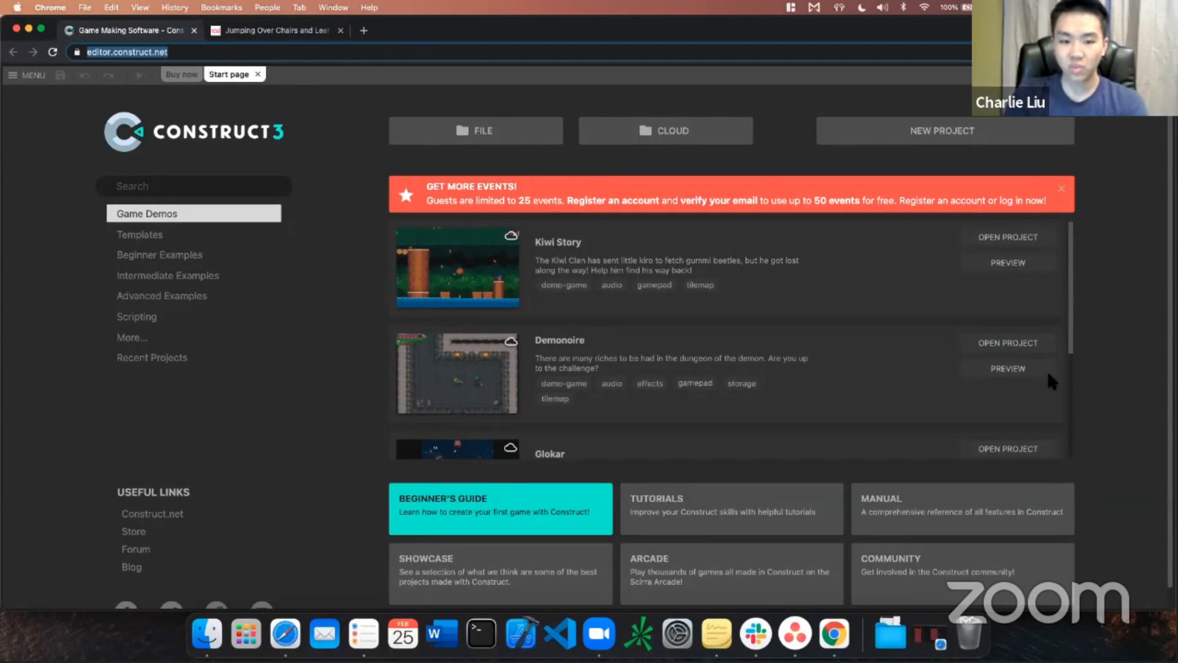
left_click(359, 108)
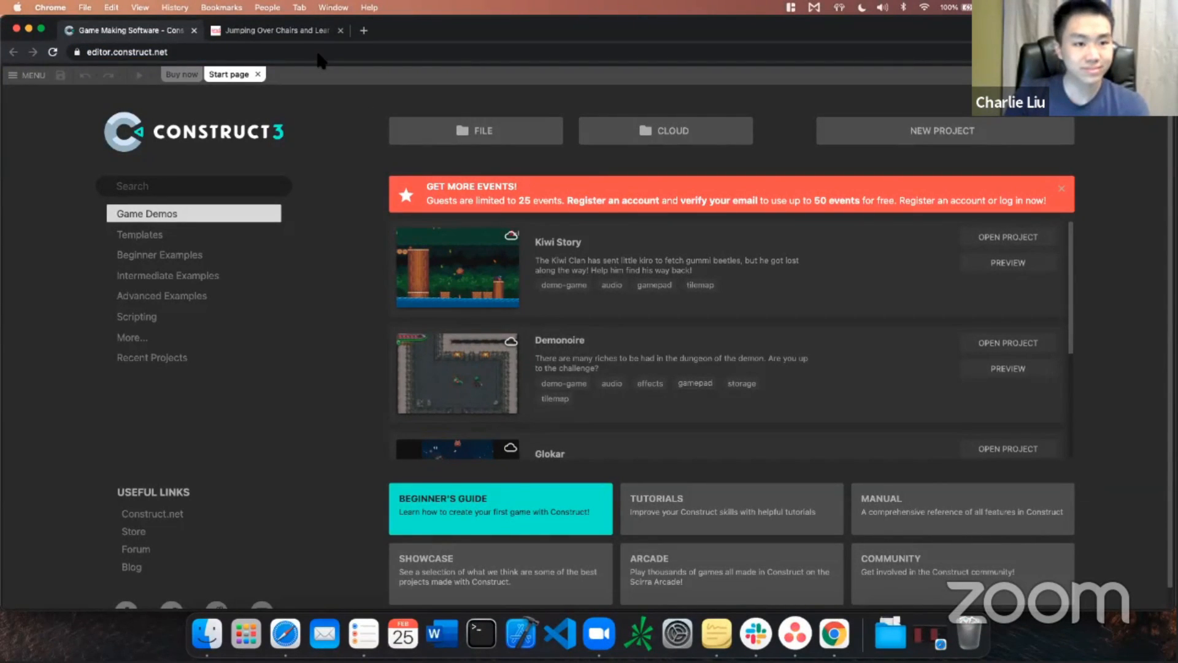
Open the Bill Gates chair-jumping video from the tutorial article in a new browser tab, watch it, and close that tab
left_click(294, 32)
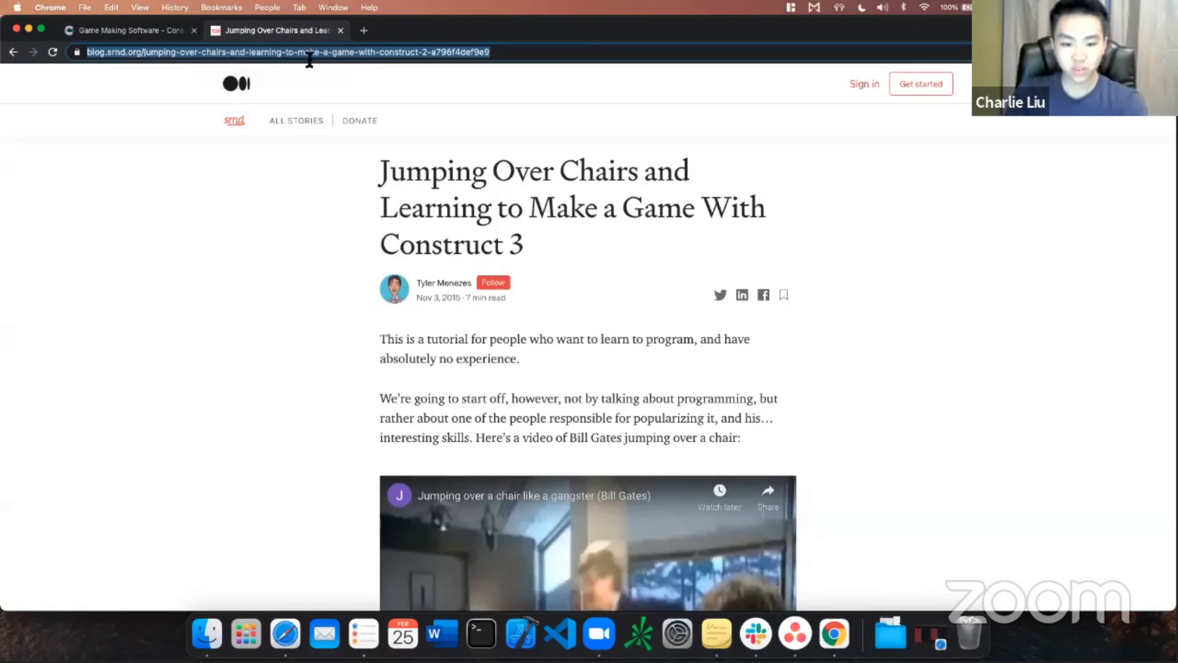
scroll(610, 280, "down", 3)
scroll(610, 279, "down", 2)
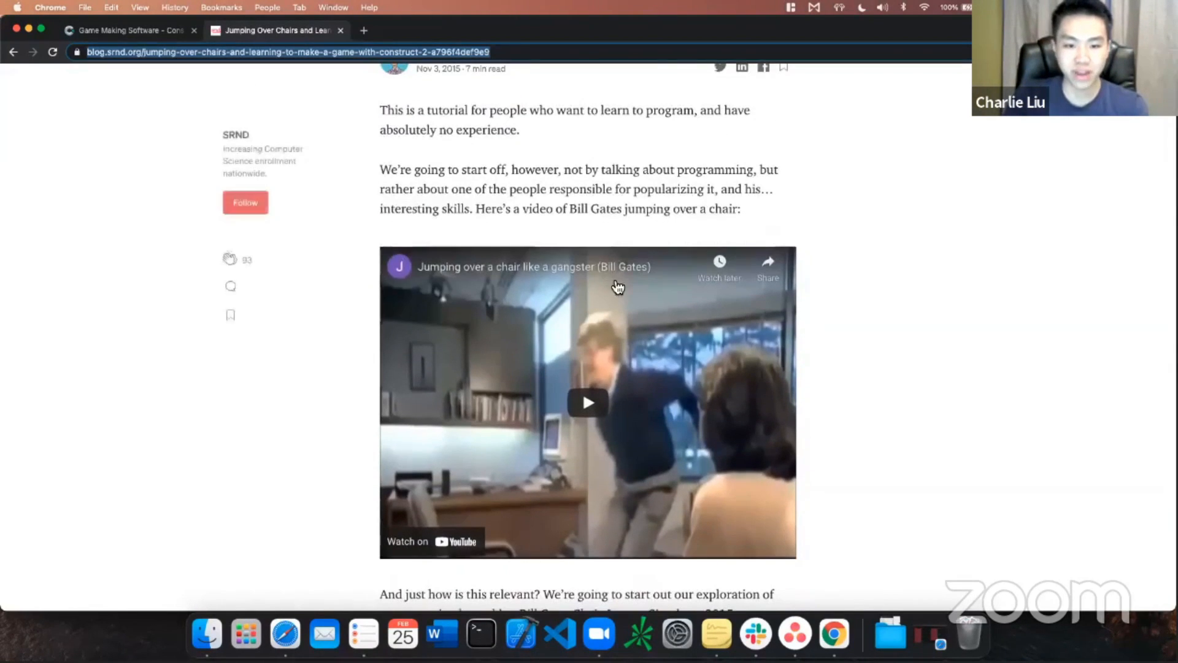
right_click(604, 272)
left_click(607, 272)
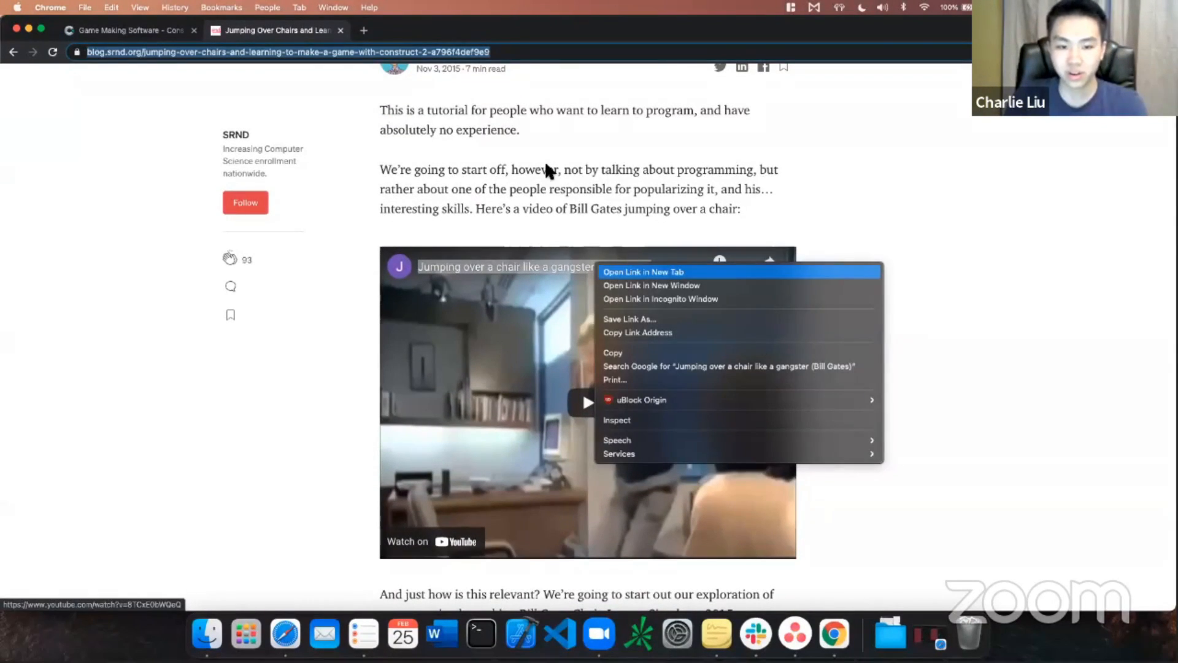
scroll(429, 147, "up", 5)
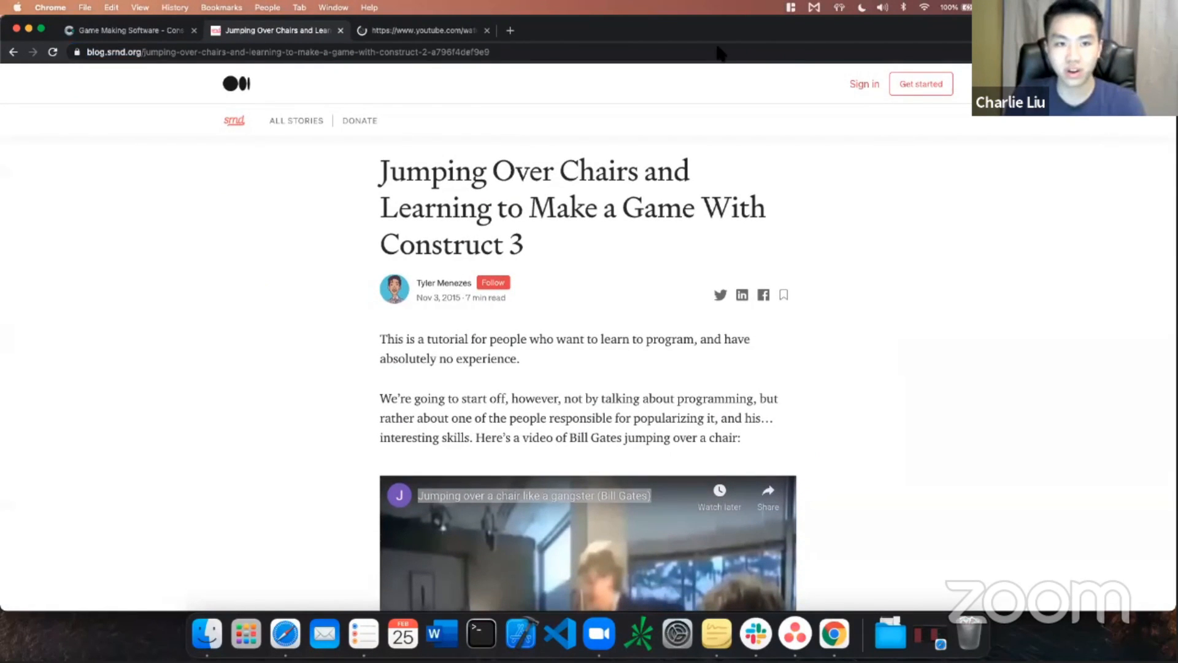
left_click(403, 32)
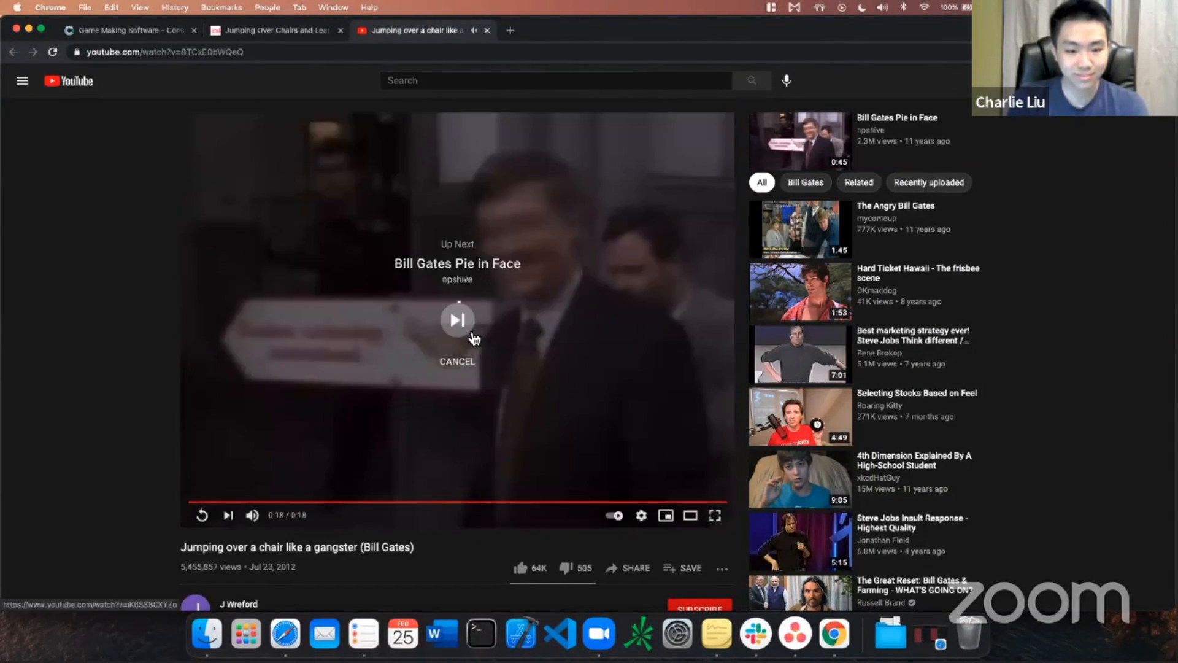
left_click(469, 375)
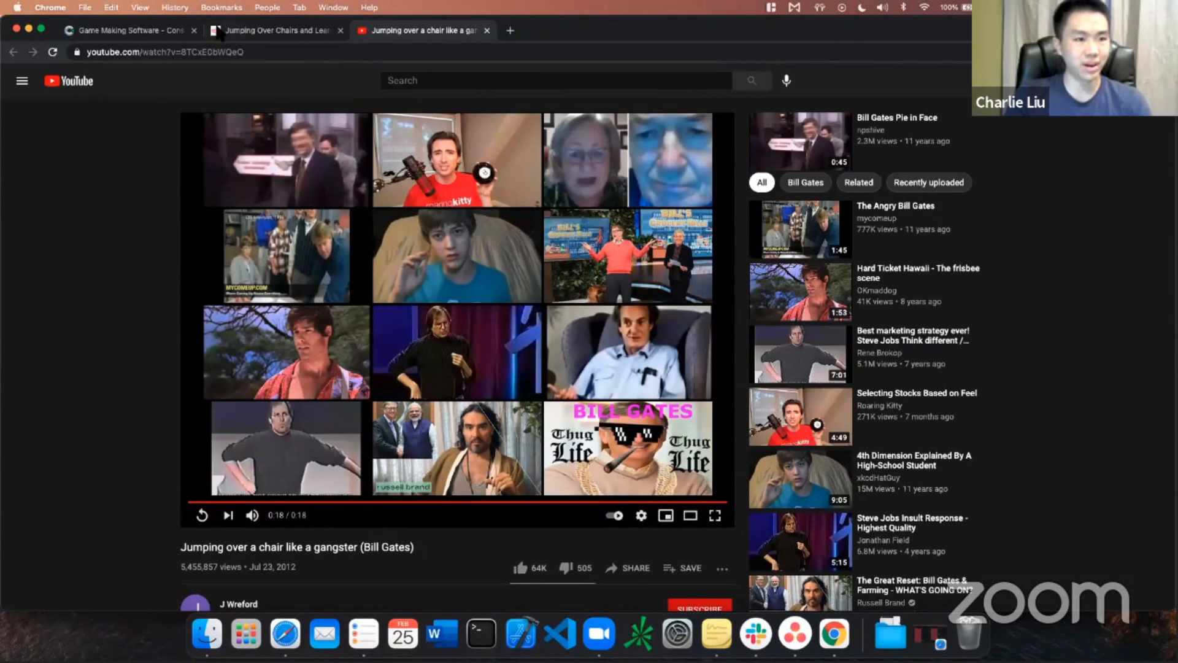
key("super+w")
Create a new Construct 3 project named "Bill Gates Jumping Over Chair" with the SD landscape 16:9 preset and an event sheet
left_click(154, 32)
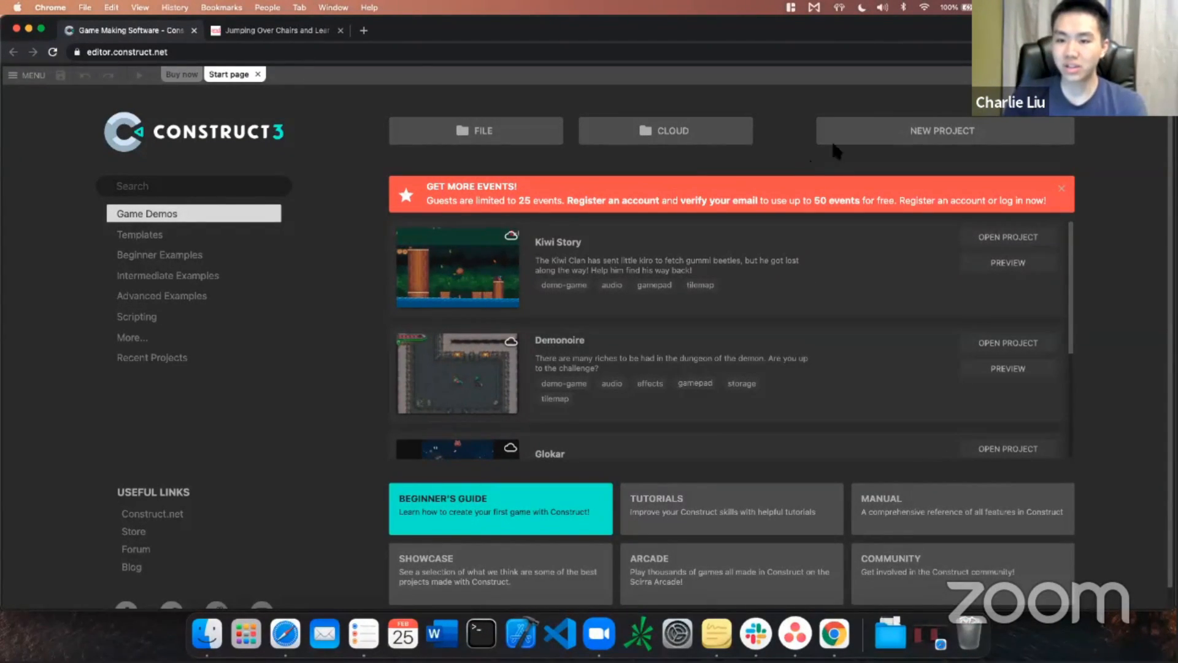
left_click(870, 143)
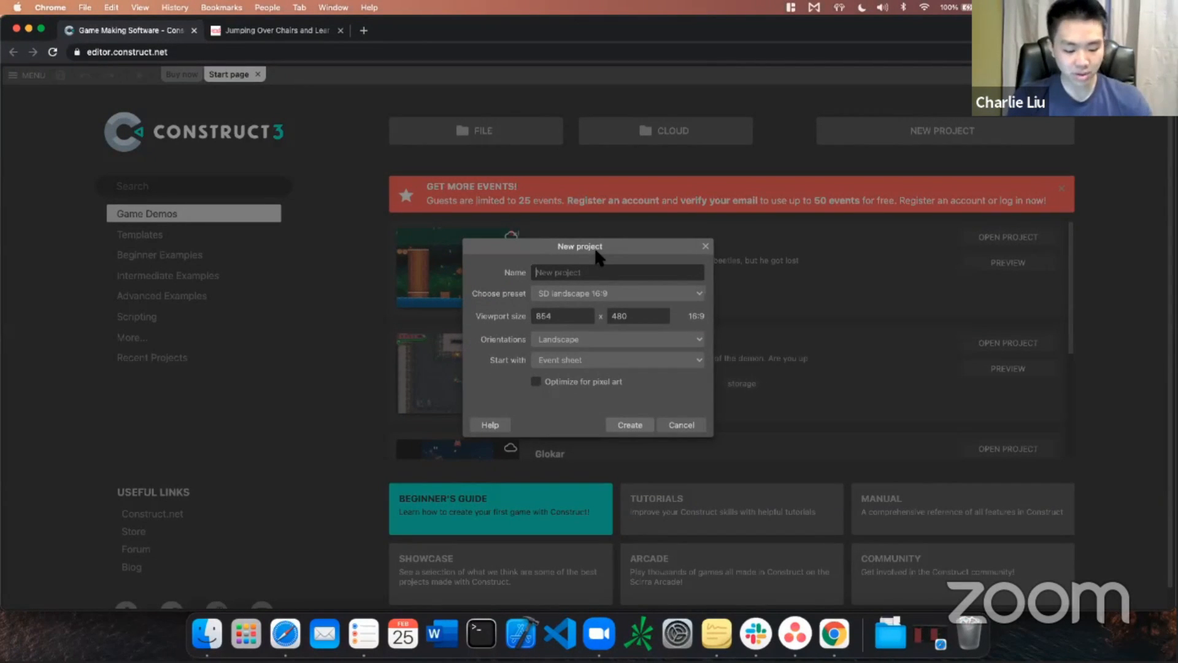
type("Bill Gates J")
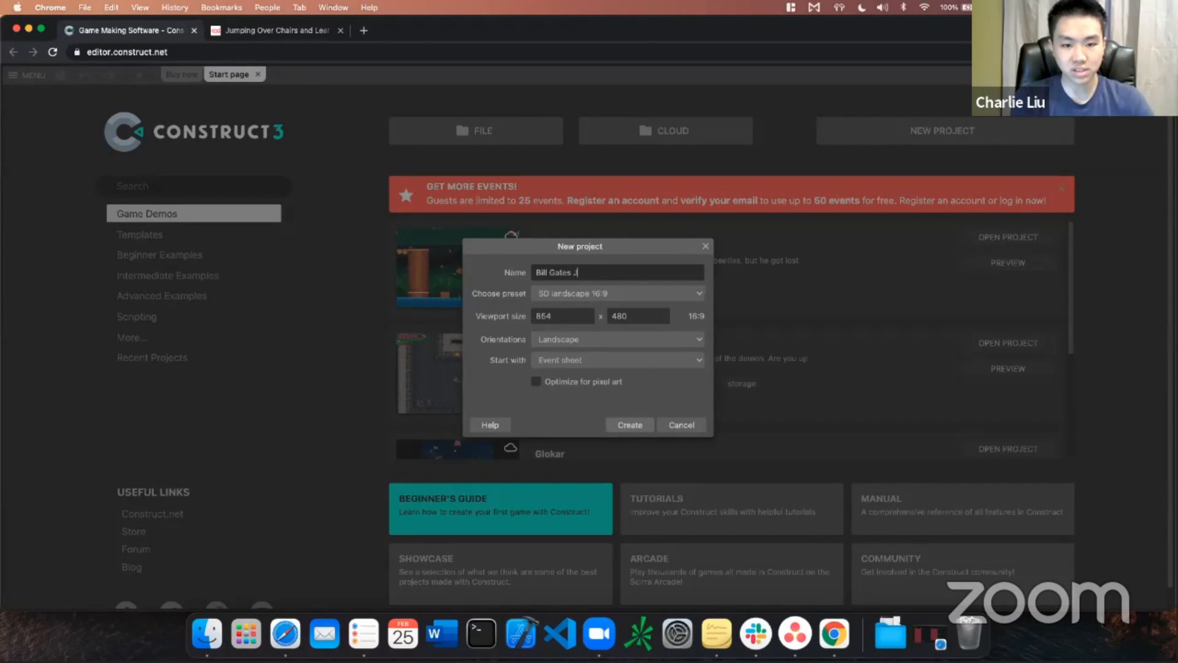
type("umping OVe")
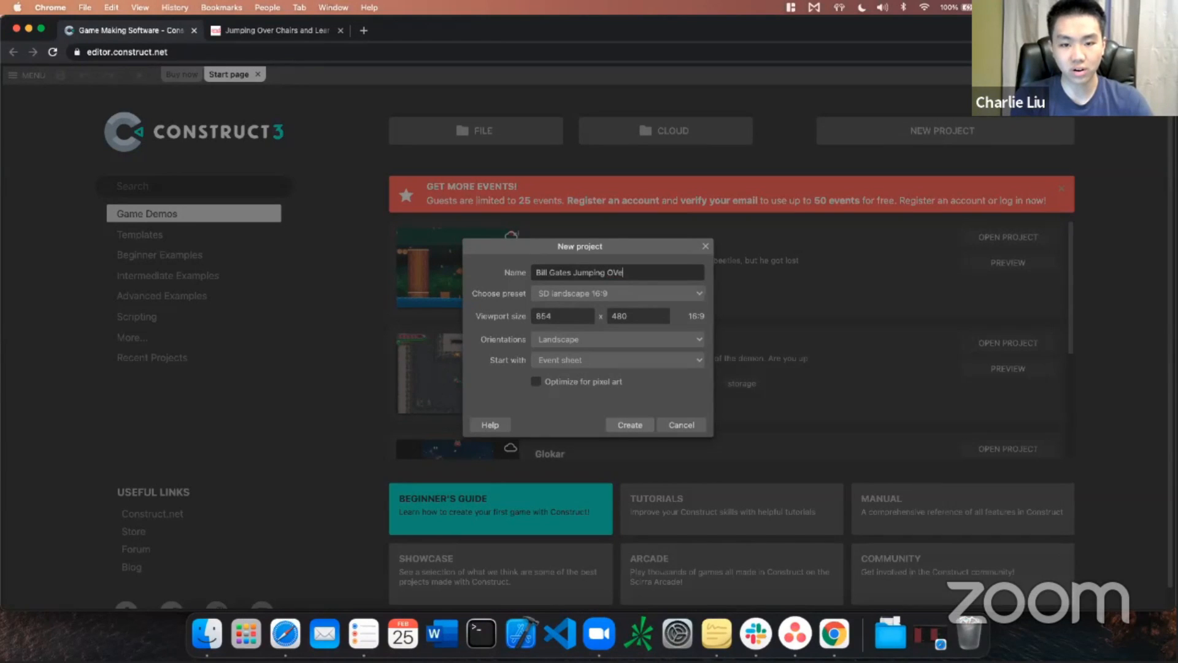
key("BackSpace")
key("BackSpace")
type("ver Chair")
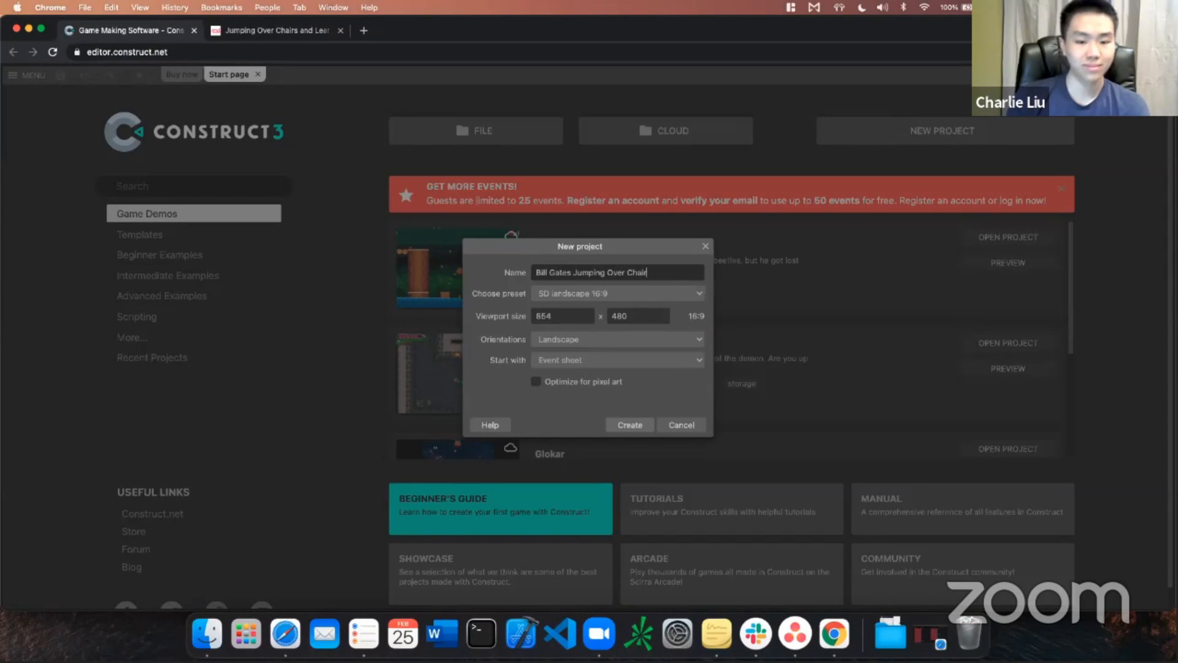
left_click(639, 429)
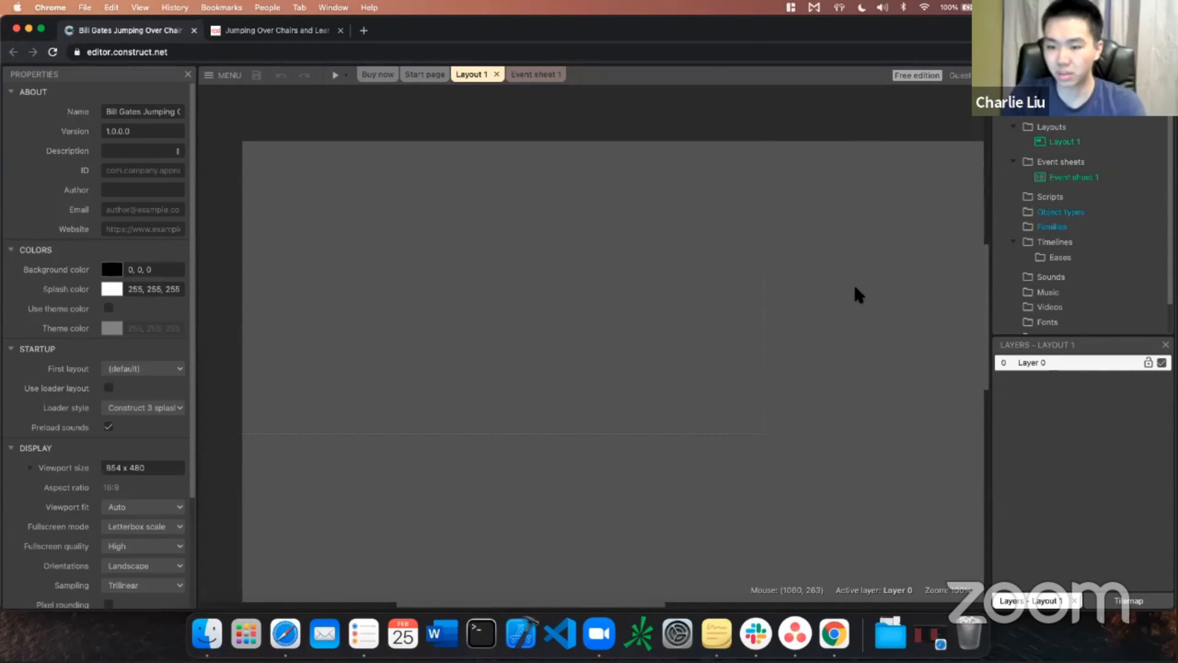
left_click(220, 53)
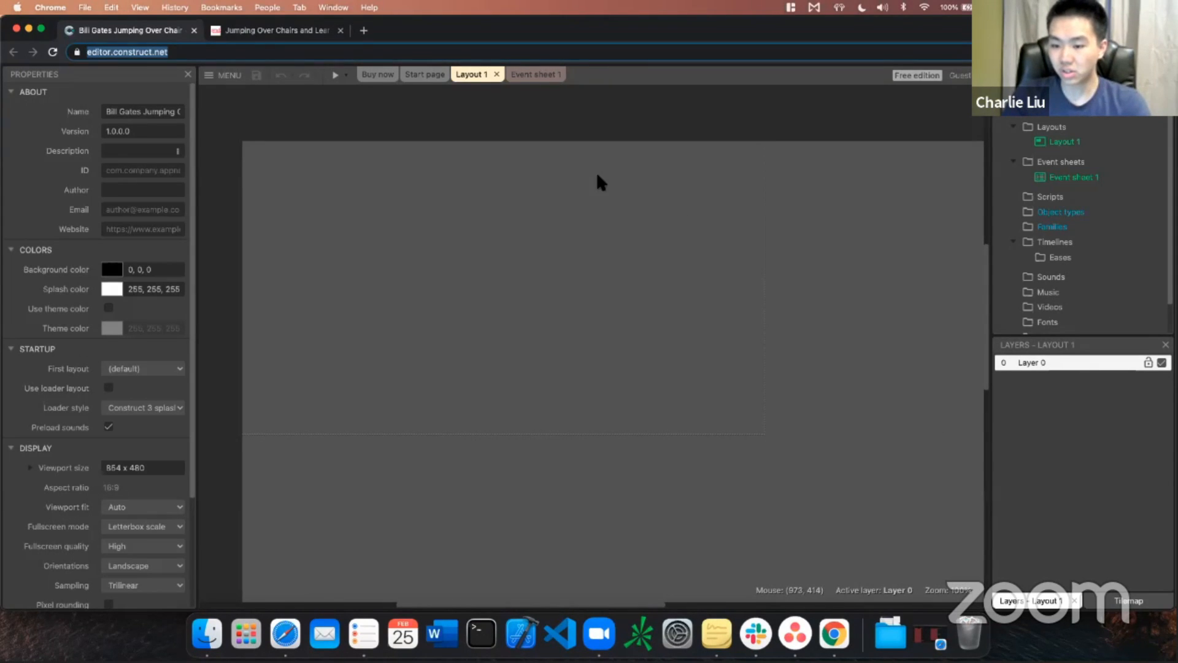
left_click(258, 31)
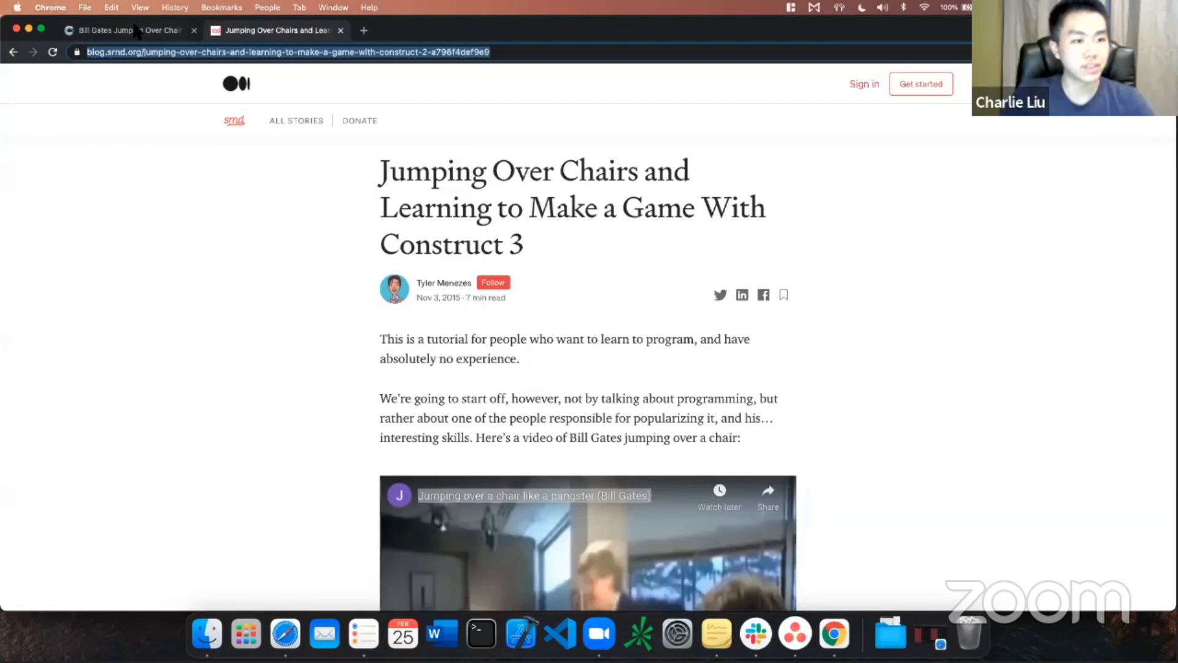
left_click(137, 31)
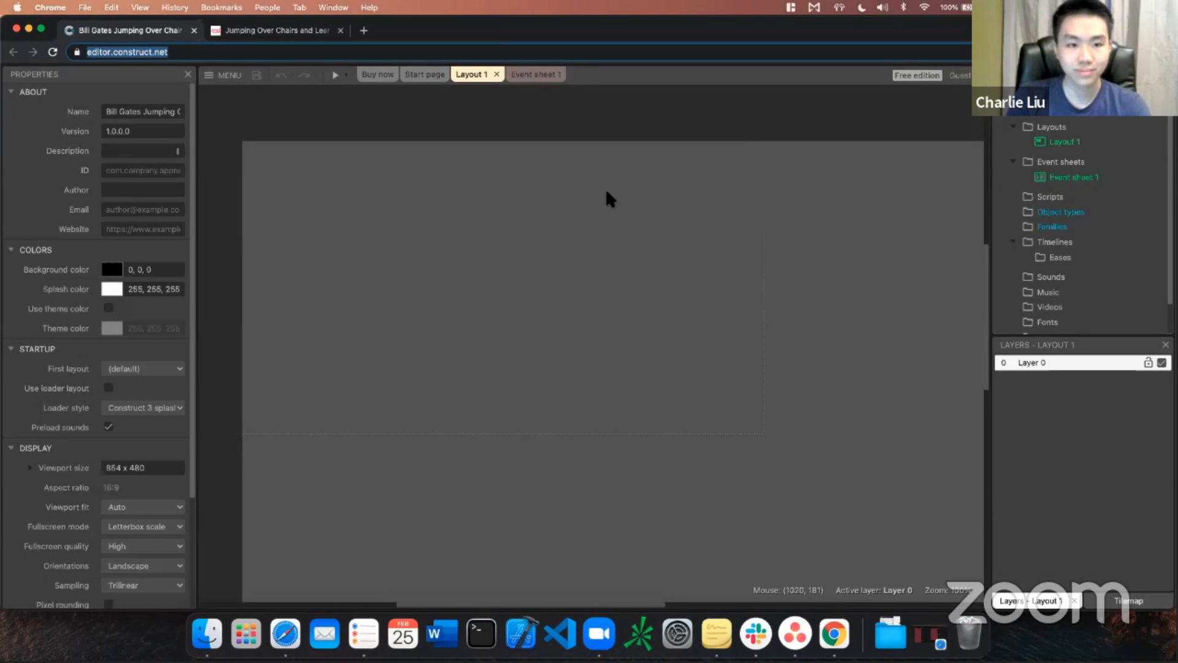
Insert a new Sprite object and place it in the upper part of Layout 1 at about (401, 195)
left_click(533, 195)
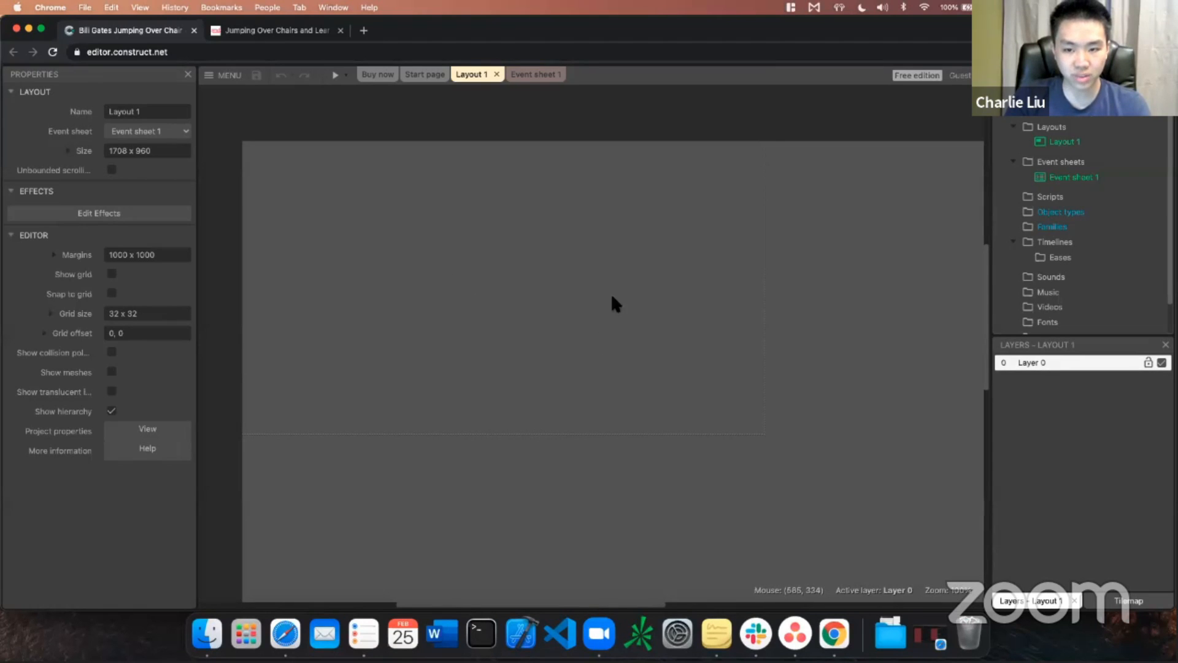
right_click(489, 263)
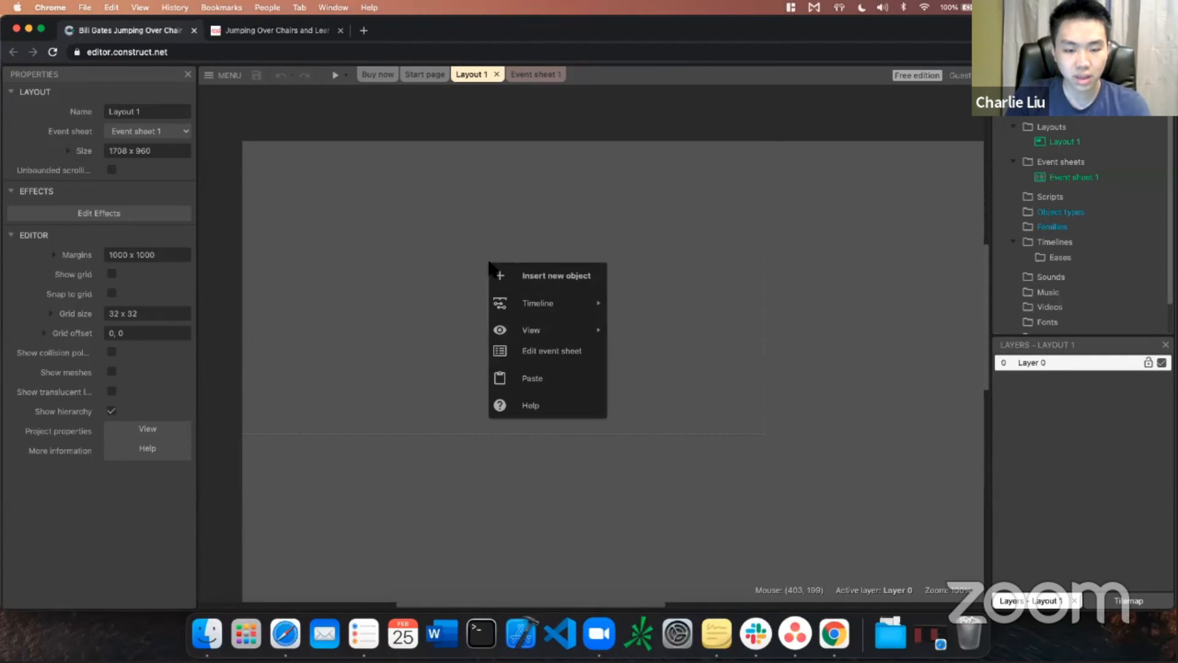
left_click(535, 276)
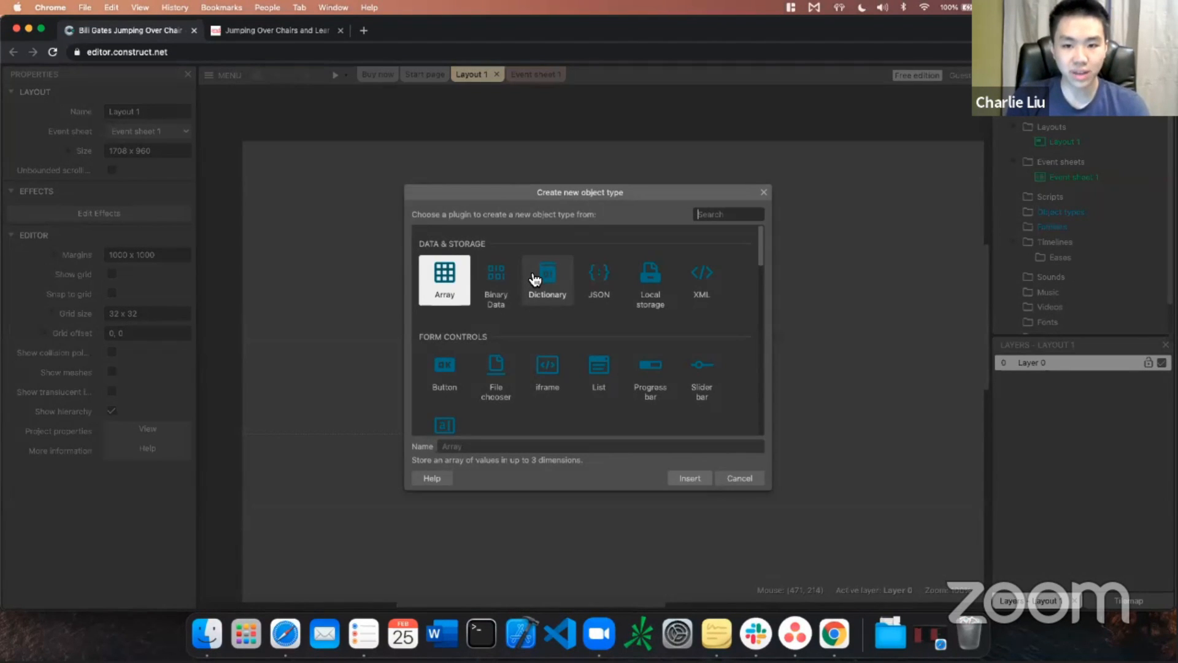
type("sprite")
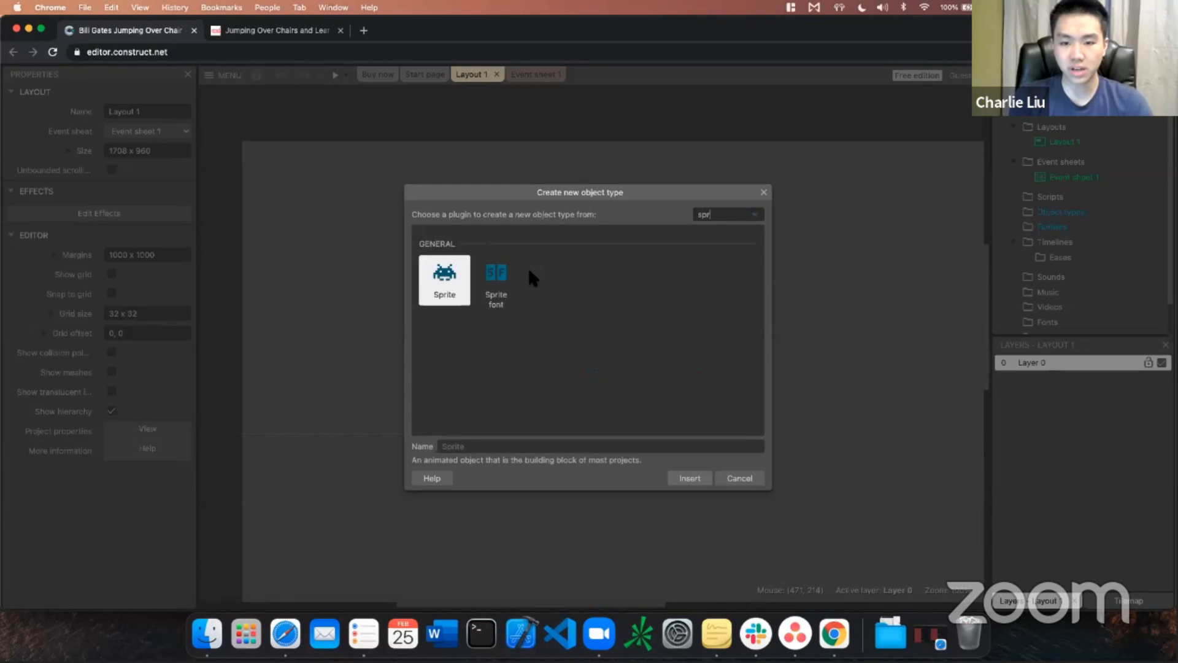
double_click(444, 293)
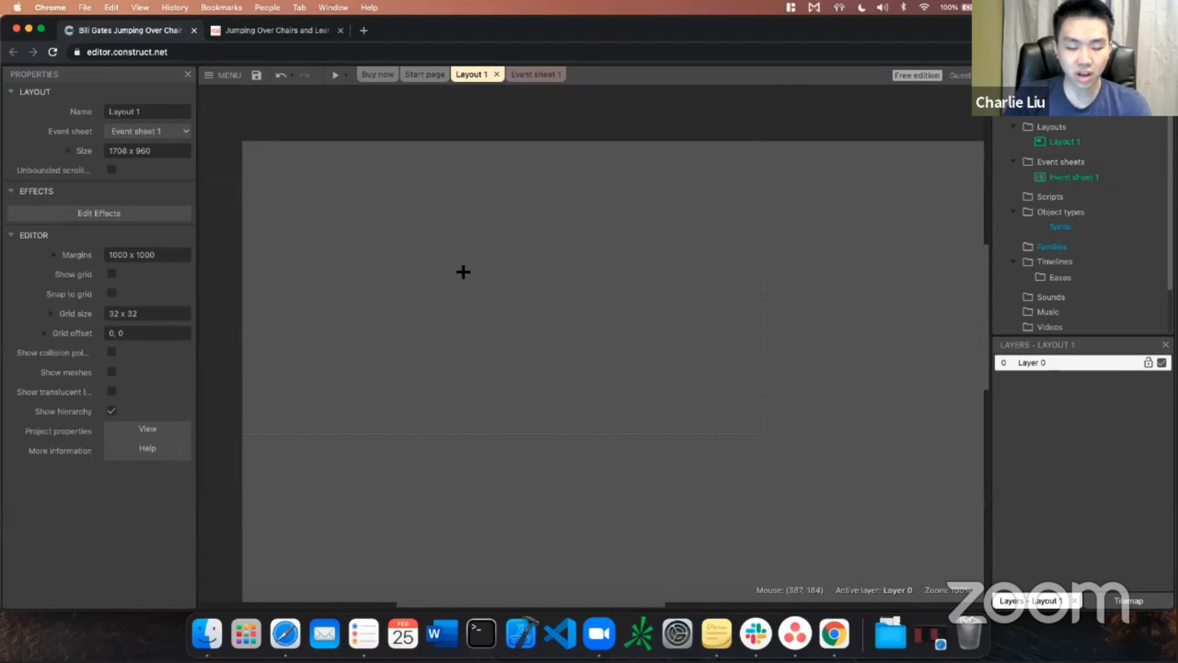
left_click(491, 263)
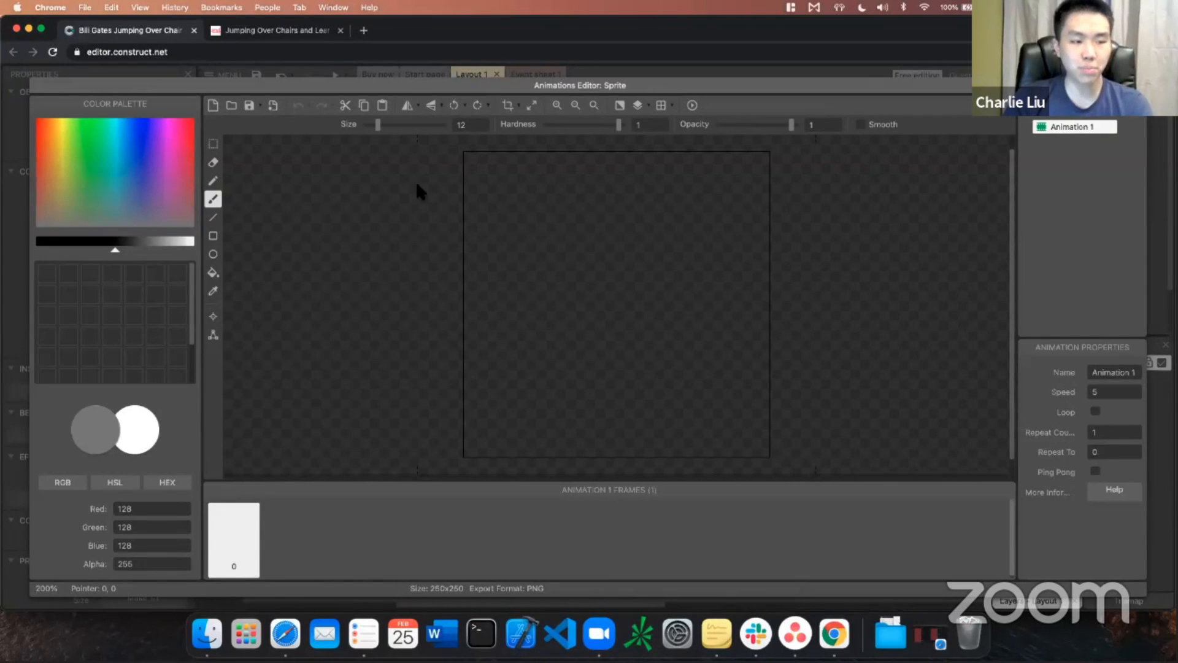
Paint a blue (45, 24, 230) stick figure with head, body, arms and legs on the sprite canvas using the size 12 brush
left_click(145, 140)
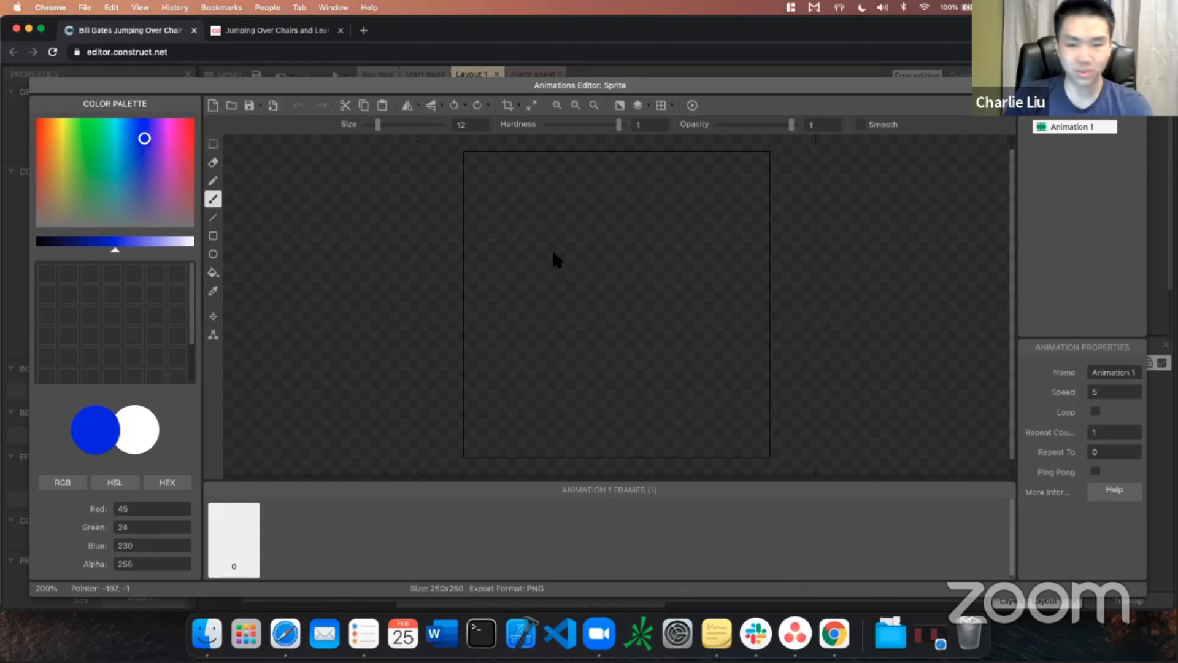
left_click(641, 202)
mouse_move(638, 202)
left_mouse_down()
mouse_move(616, 192)
mouse_move(552, 257)
mouse_move(665, 266)
mouse_move(673, 216)
mouse_move(643, 201)
left_mouse_up()
mouse_move(610, 283)
left_mouse_down()
mouse_move(604, 378)
mouse_move(577, 427)
left_mouse_up()
left_click_drag(640, 419, 610, 383)
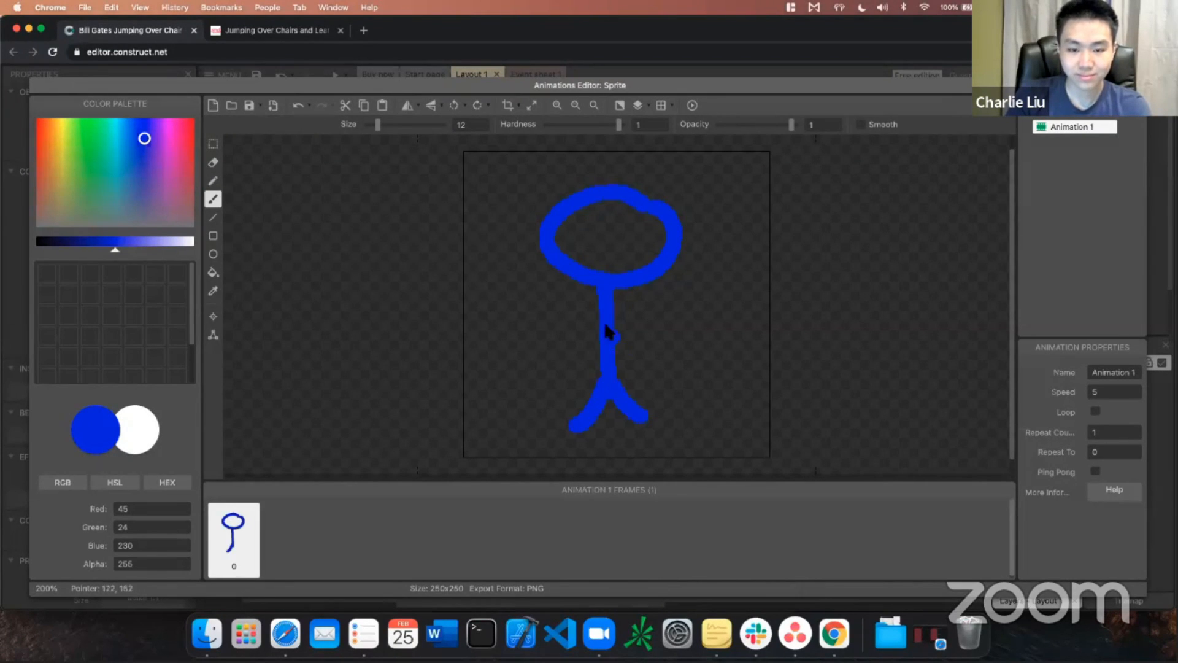
mouse_move(606, 326)
left_mouse_down()
mouse_move(568, 350)
mouse_move(644, 353)
left_mouse_up()
Paint two eyes and a smile inside the stick figure's head, and undo the stray brush dot beside the body
left_click(604, 224)
left_click(622, 221)
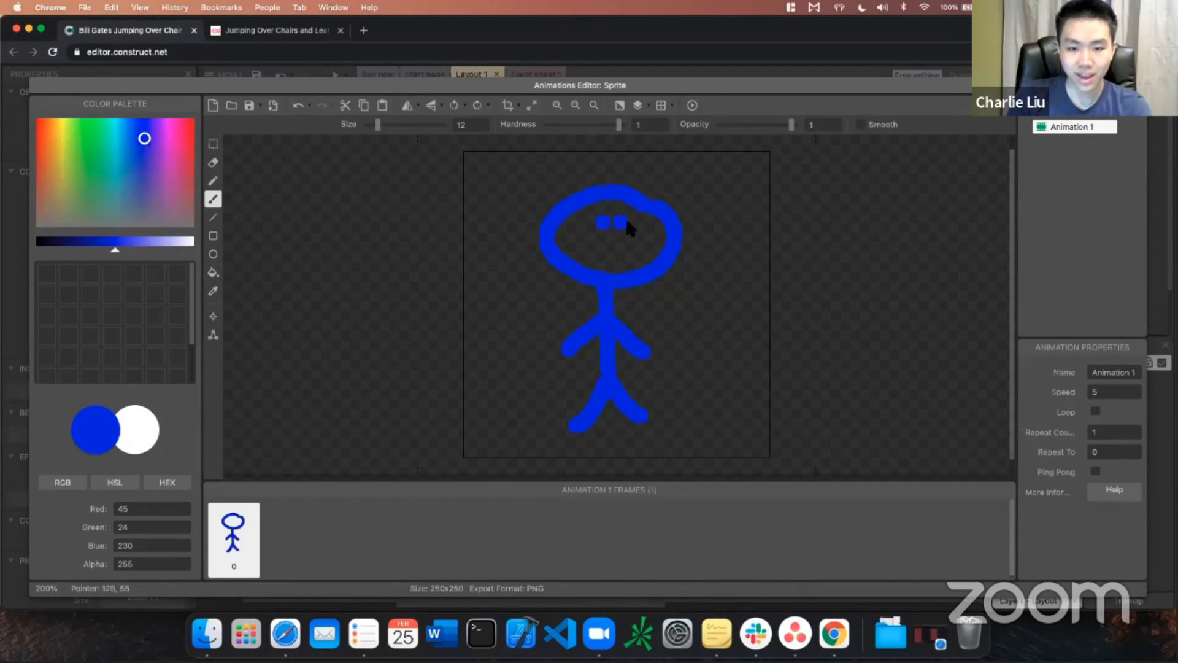
mouse_move(592, 237)
left_mouse_down()
mouse_move(617, 244)
mouse_move(642, 228)
left_mouse_up()
left_click(646, 301)
key("super+z")
left_click(557, 301)
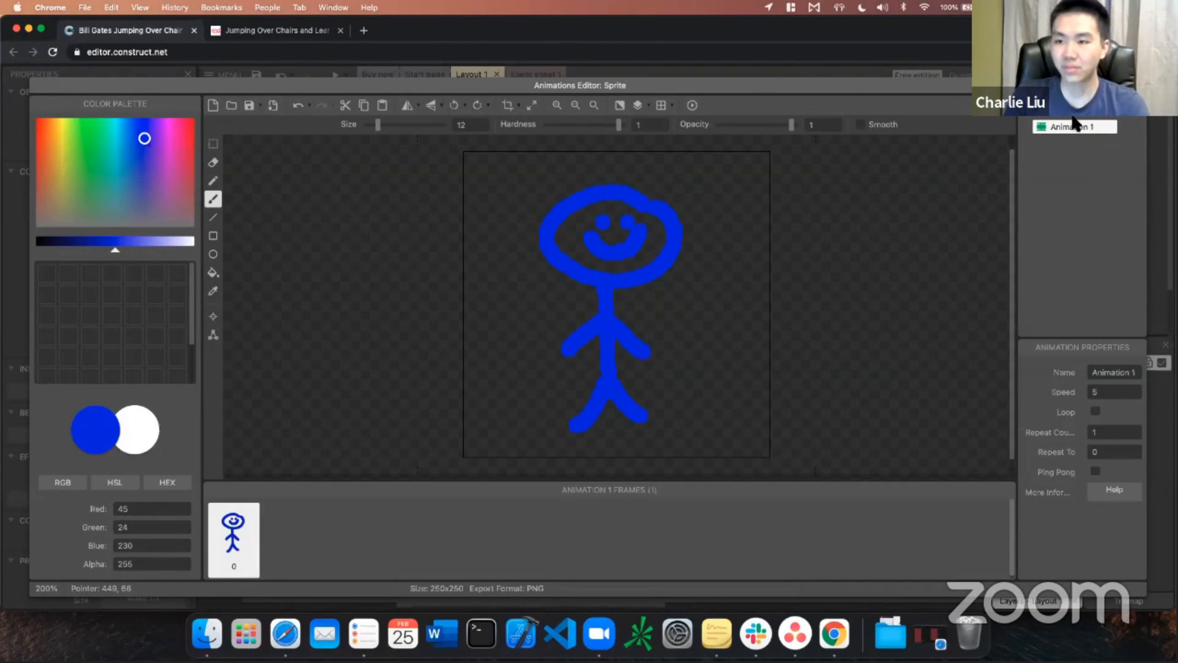
Close the Animations Editor and delete the stick figure sprite instance from the layout
left_click(1141, 86)
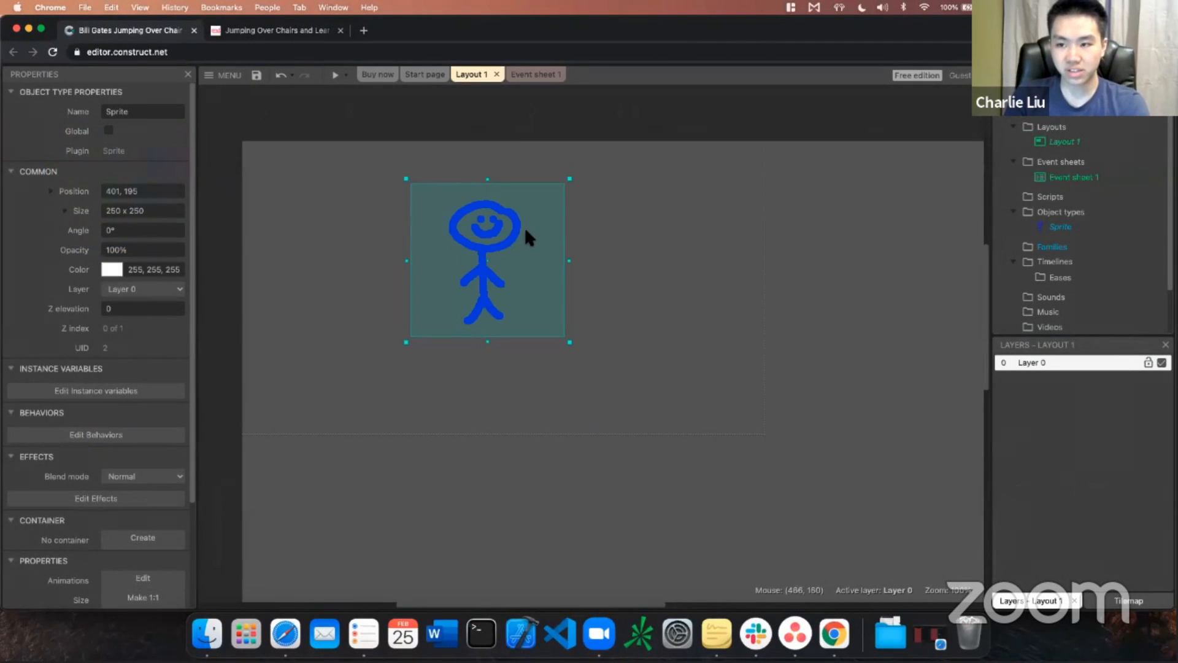
key("Delete")
left_click(551, 226)
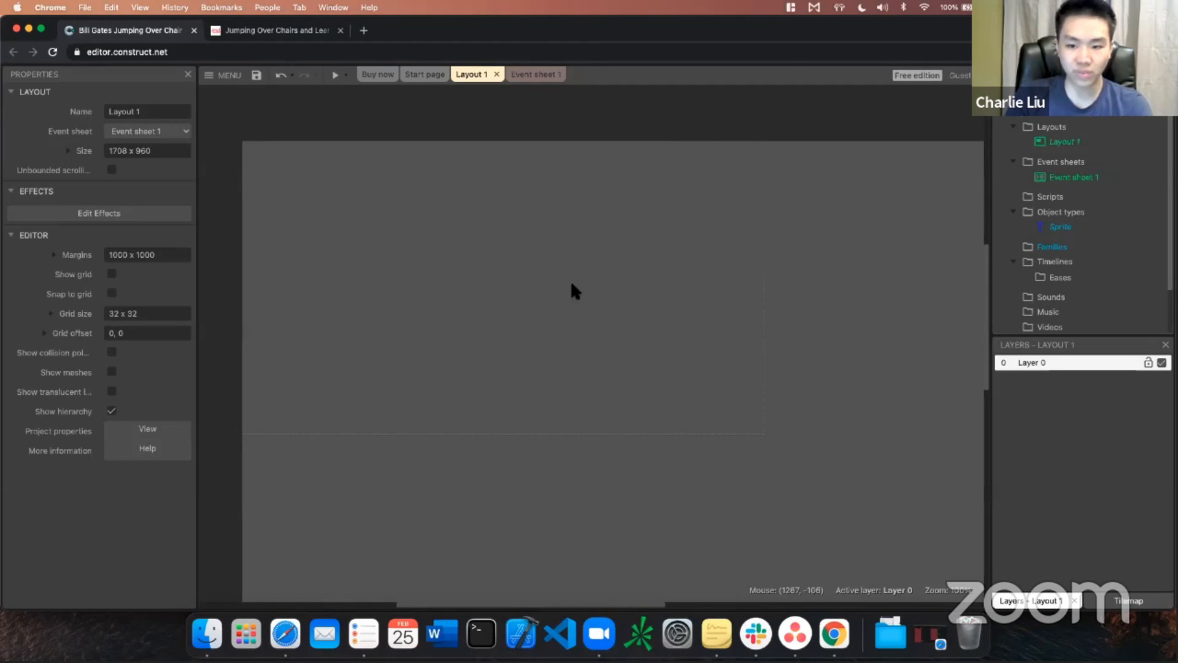
Insert a new Sprite object and place it in Layout 1 at about (473, 251)
right_click(517, 282)
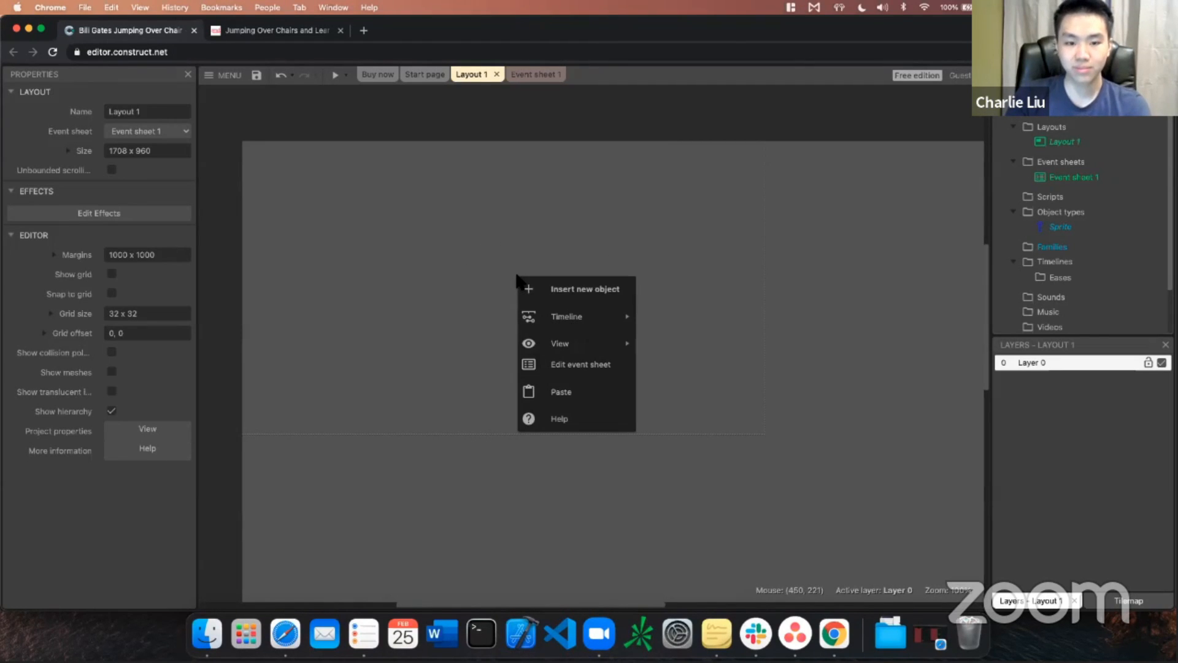
left_click(566, 299)
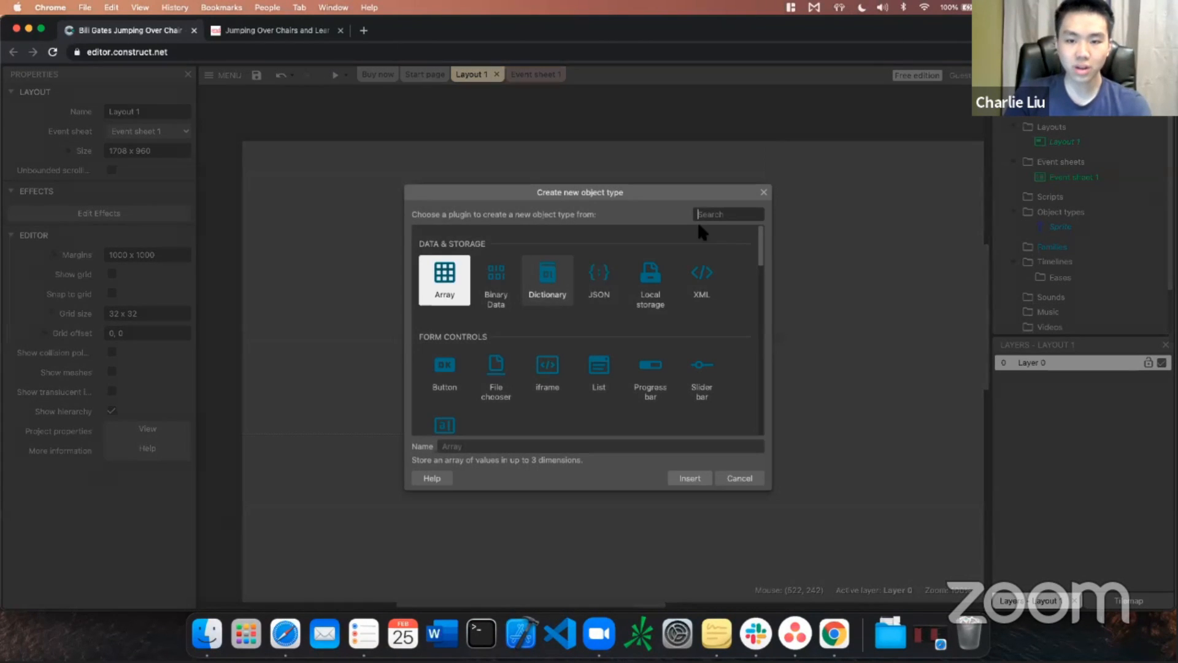
type("sprite")
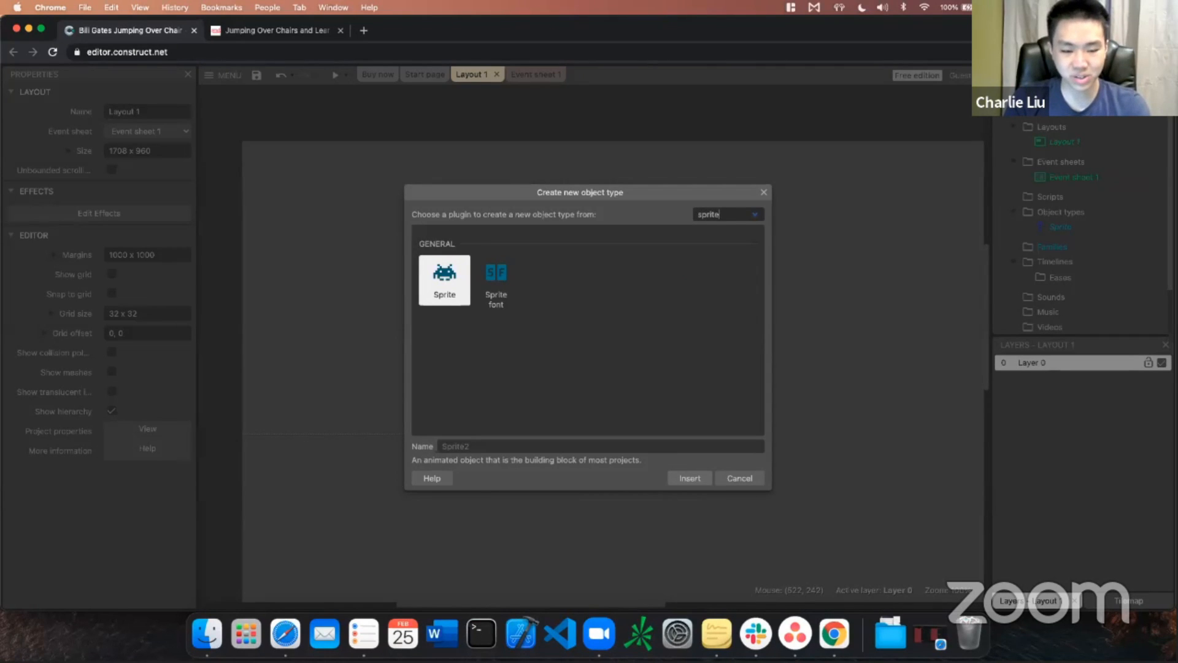
double_click(446, 288)
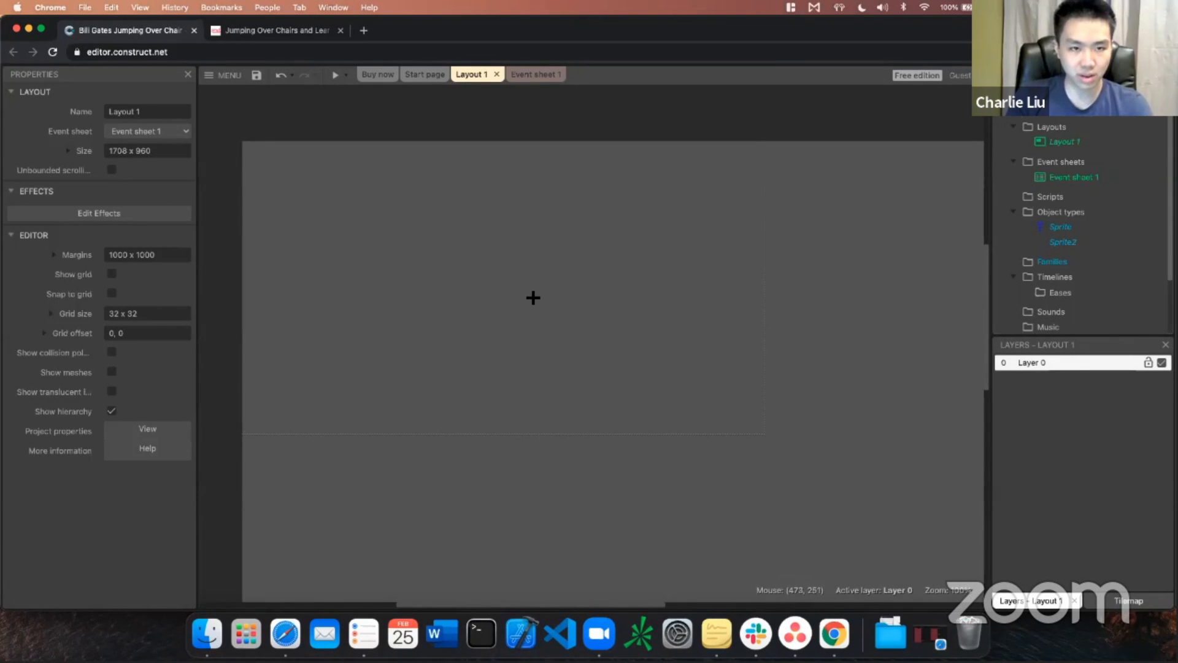
left_click(533, 297)
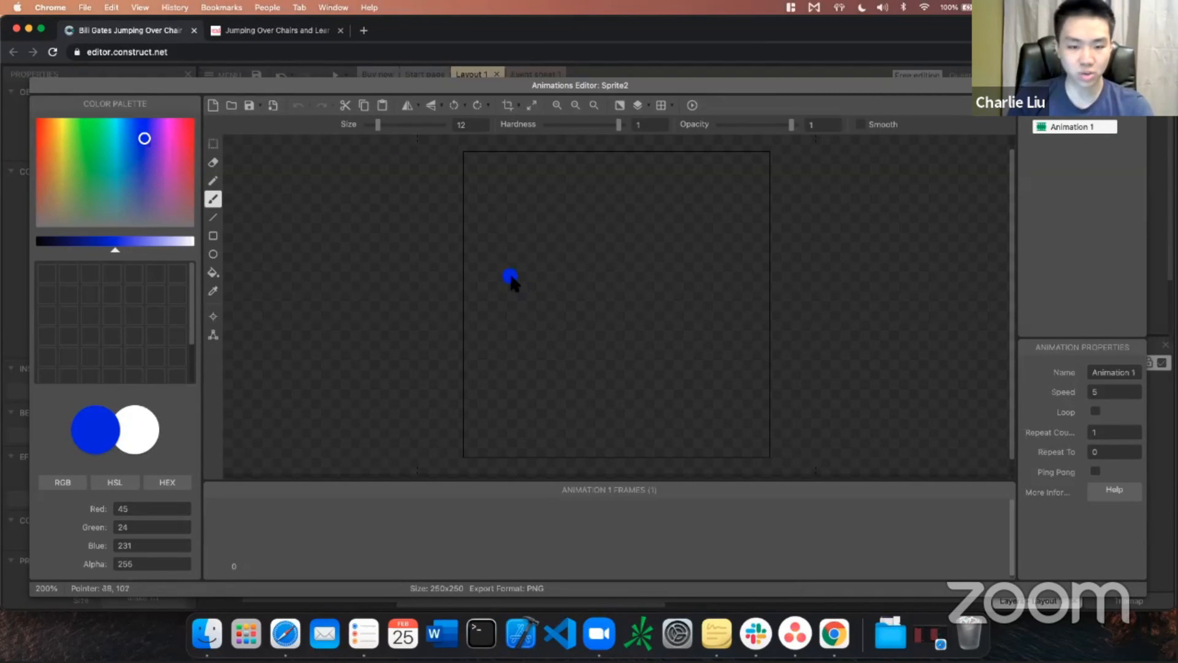
Paint a green (18, 236, 25) smiling stick figure with head, eyes, body, legs and arms using the size 12 brush
left_click_drag(147, 139, 92, 135)
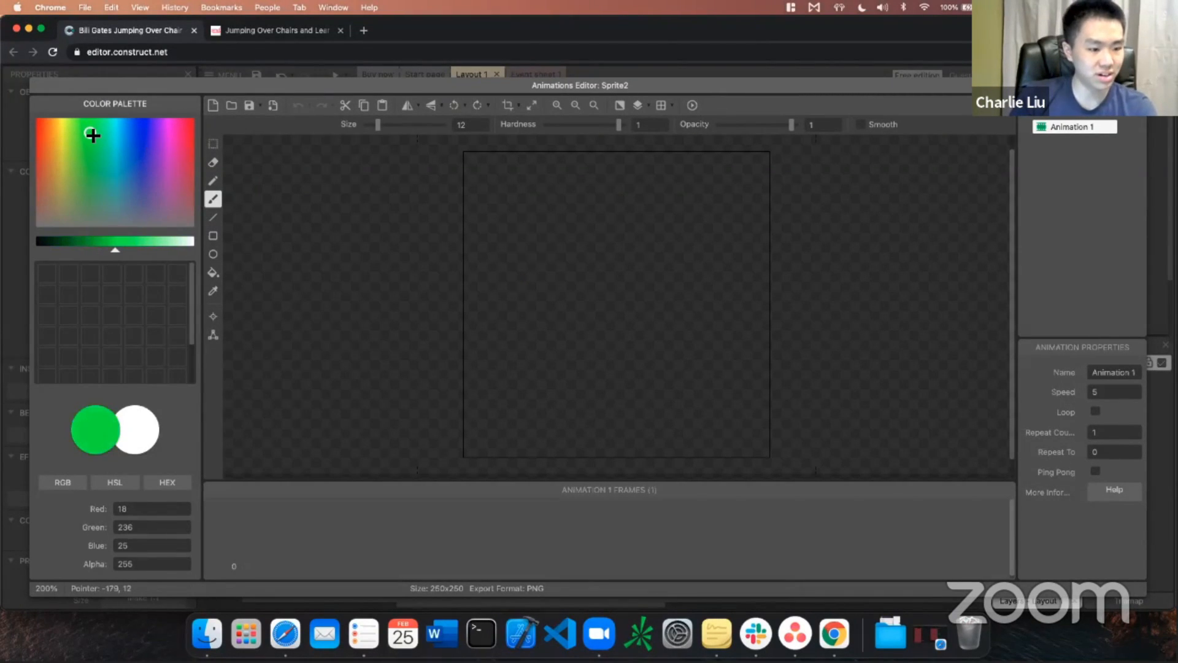
mouse_move(626, 187)
left_mouse_down()
mouse_move(528, 232)
mouse_move(631, 289)
mouse_move(641, 189)
mouse_move(614, 173)
left_mouse_up()
left_click(583, 211)
left_click(618, 210)
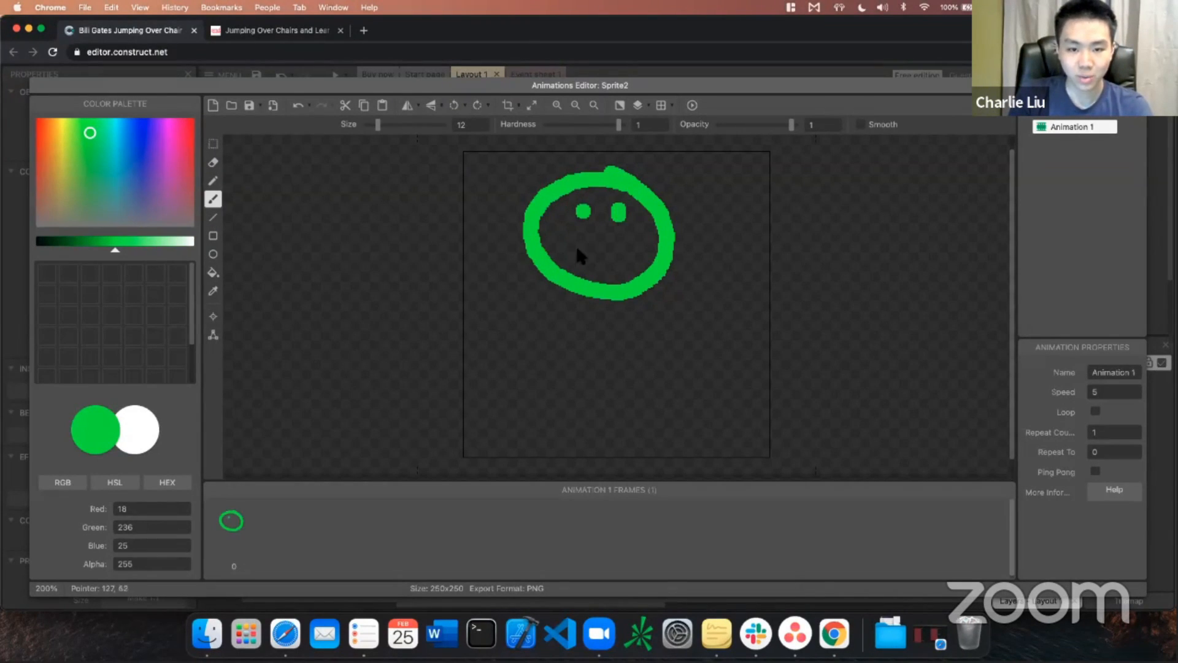
left_click_drag(565, 241, 629, 234)
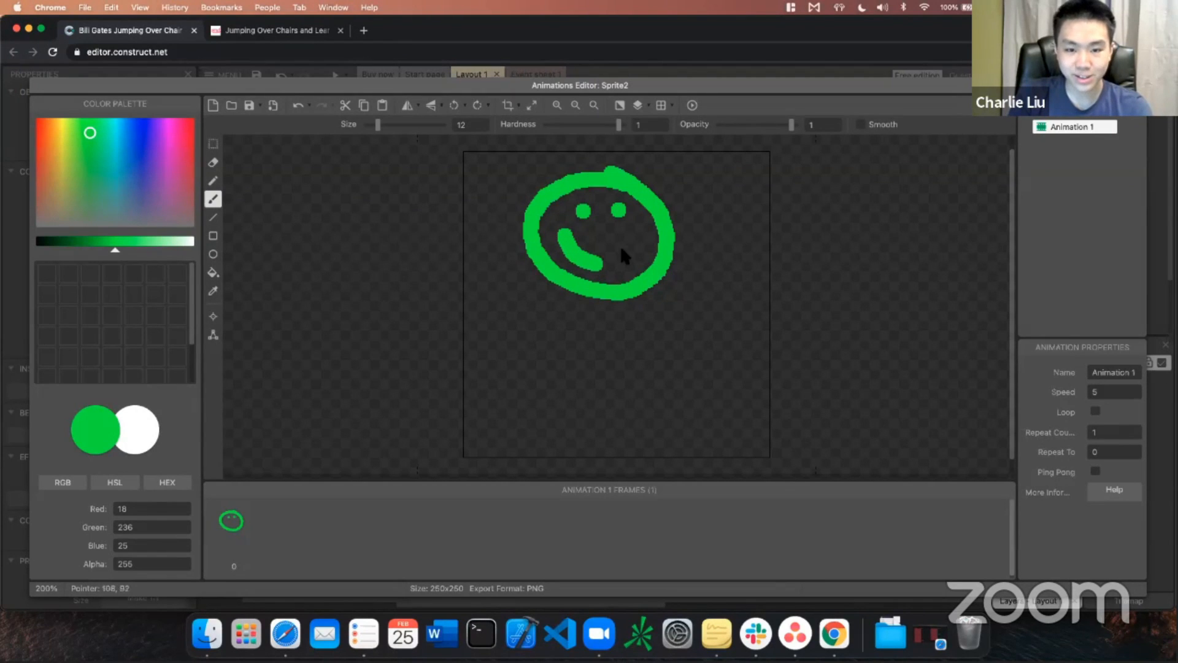
left_click(603, 302)
mouse_move(600, 421)
left_mouse_down()
mouse_move(551, 452)
mouse_move(641, 447)
left_mouse_up()
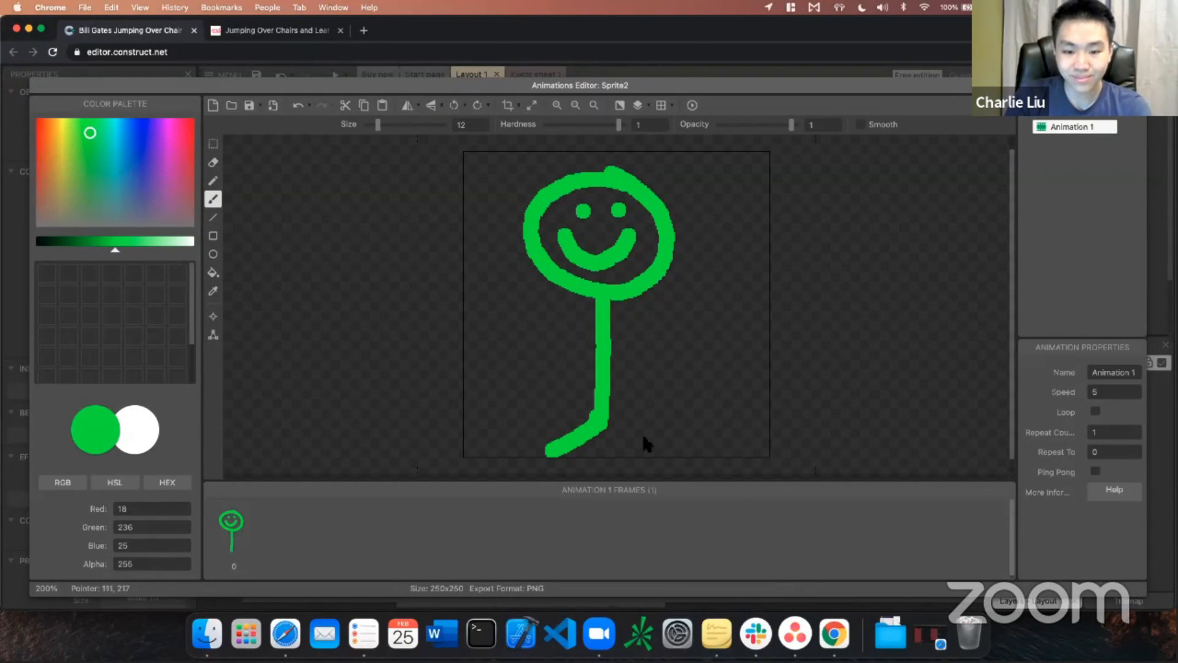
mouse_move(597, 338)
left_mouse_down()
mouse_move(552, 370)
mouse_move(642, 367)
left_mouse_up()
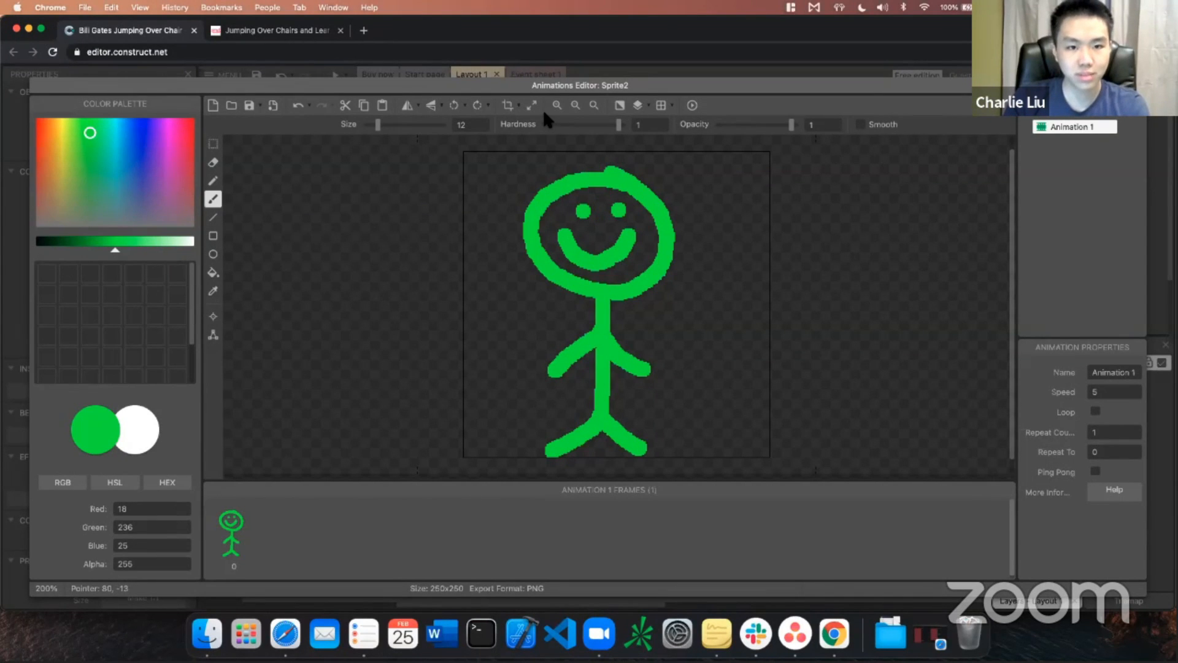
Crop the transparent edges around the green stick figure, close the Animations Editor and deselect the sprite
left_click(512, 111)
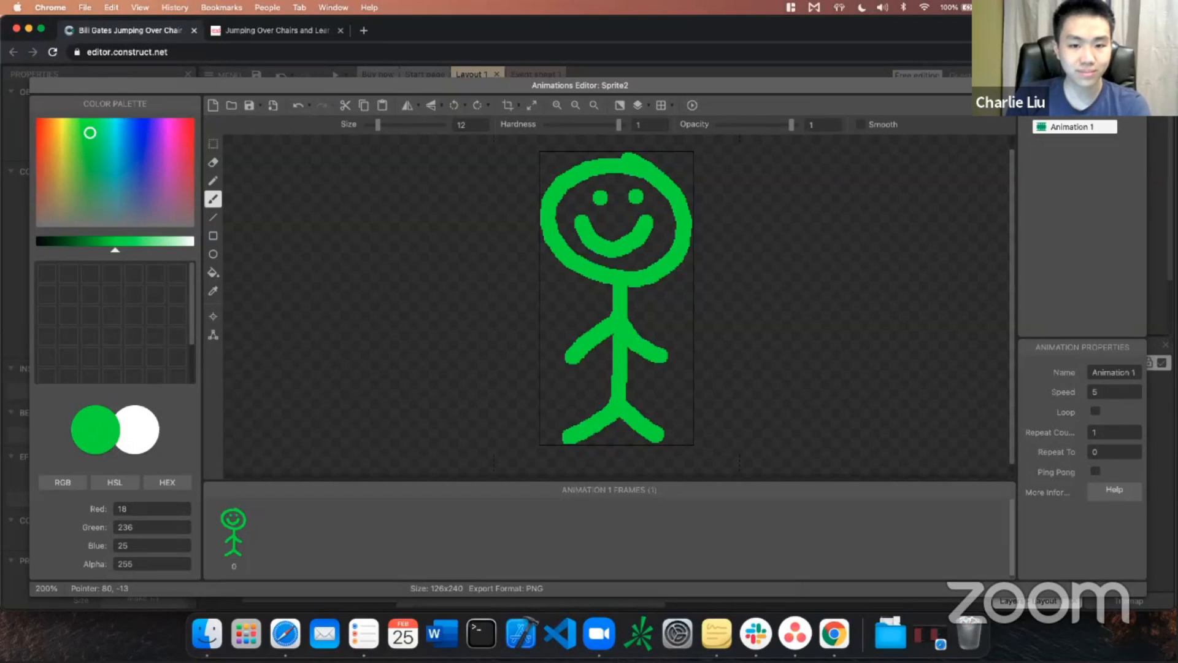
left_click(1136, 85)
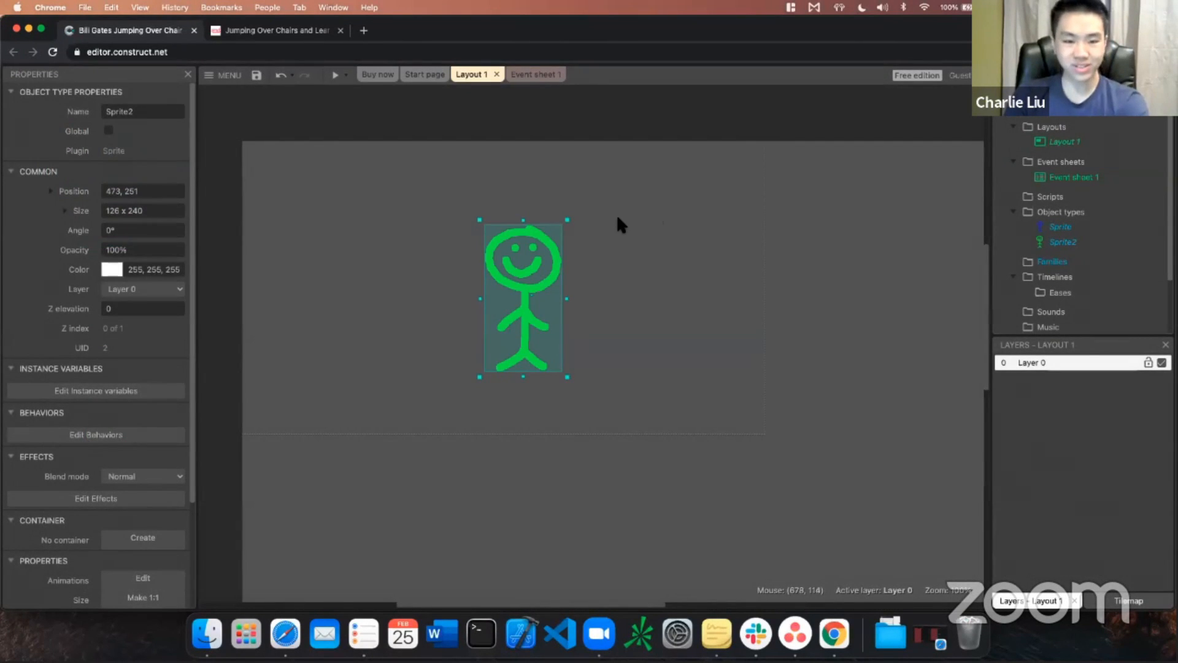
left_click(617, 219)
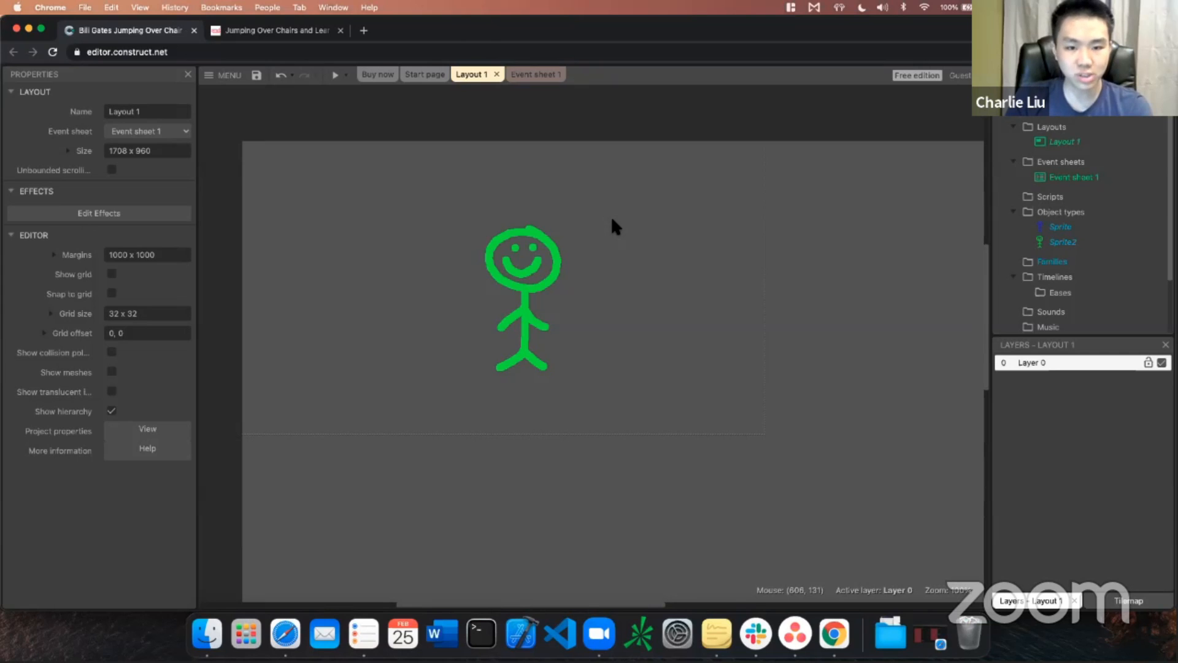
Insert another Sprite object and place it in the layout just left of the green stick figure's head
right_click(612, 220)
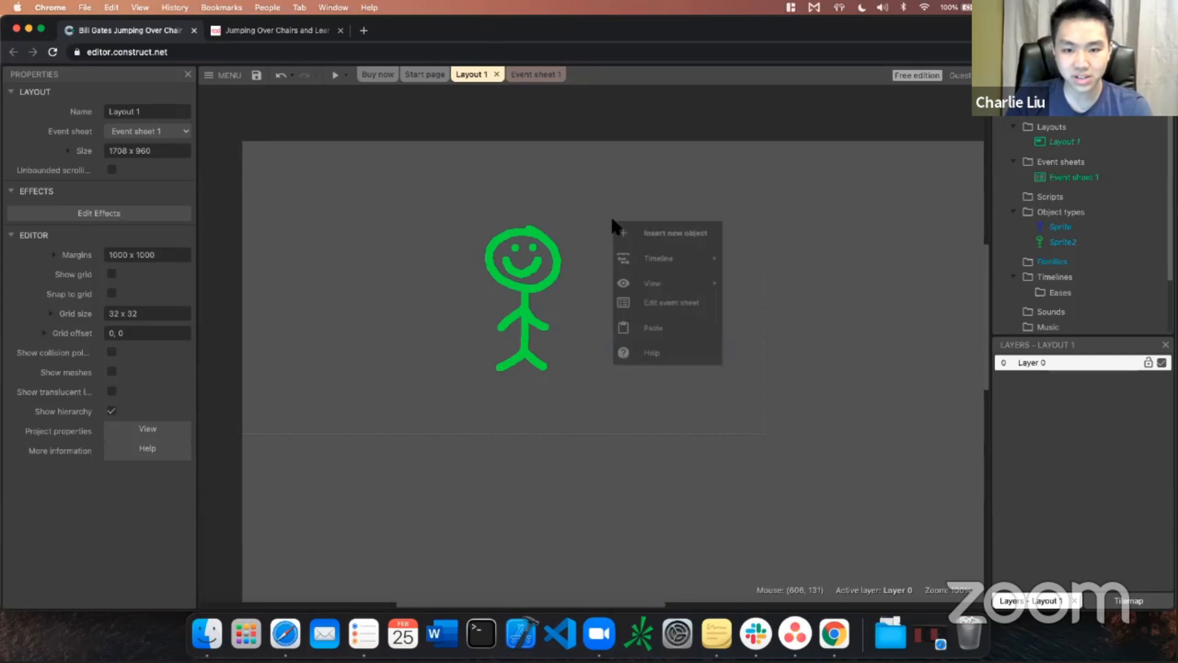
left_click(654, 238)
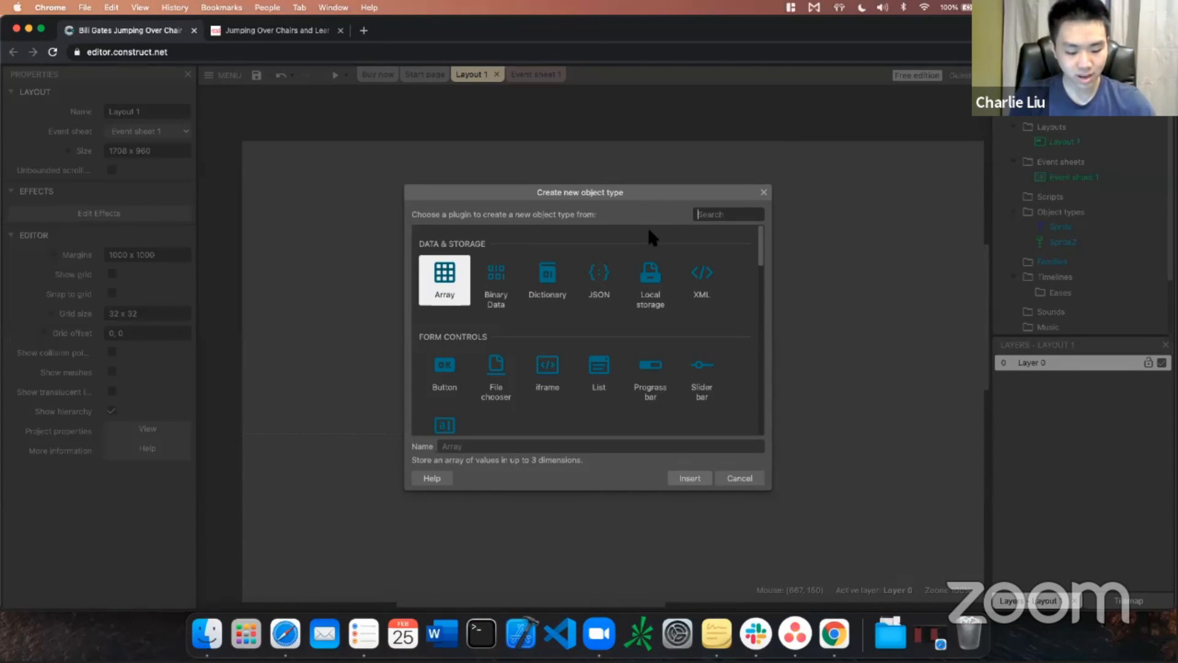
type("sprite")
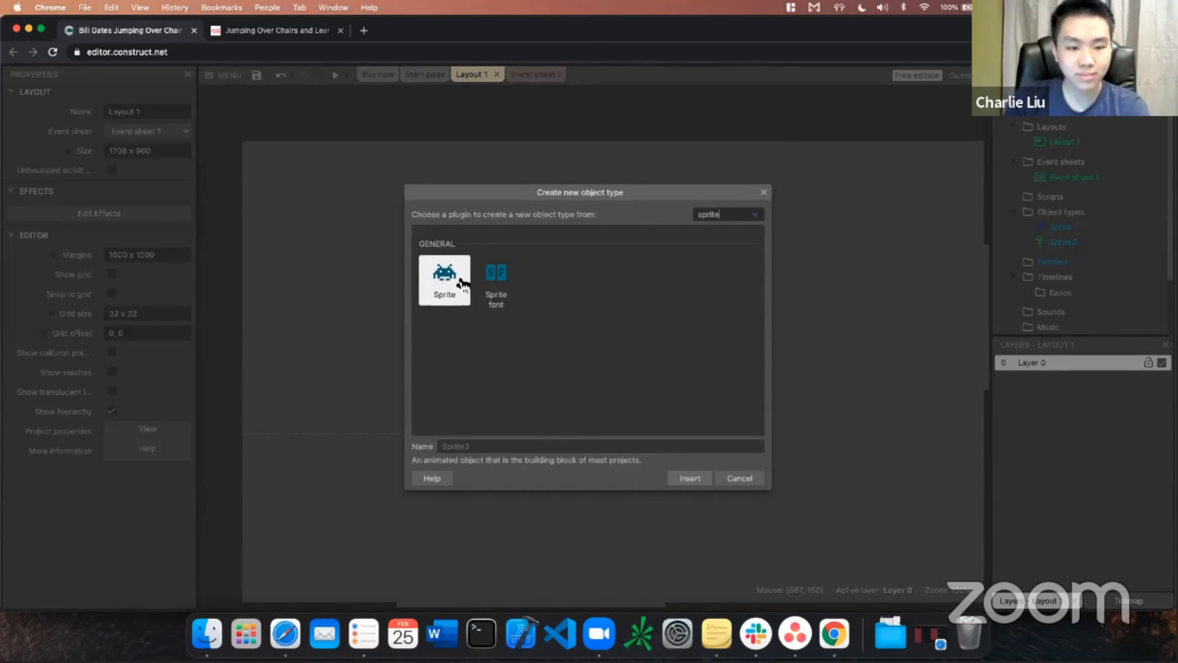
double_click(461, 282)
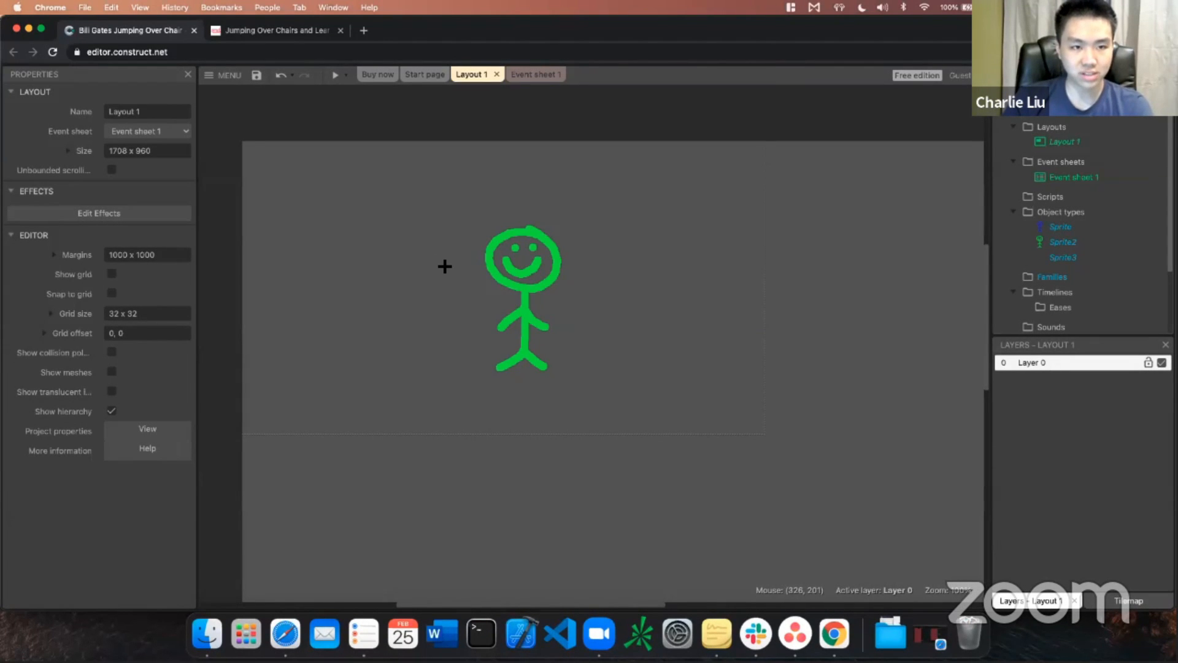
left_click(442, 263)
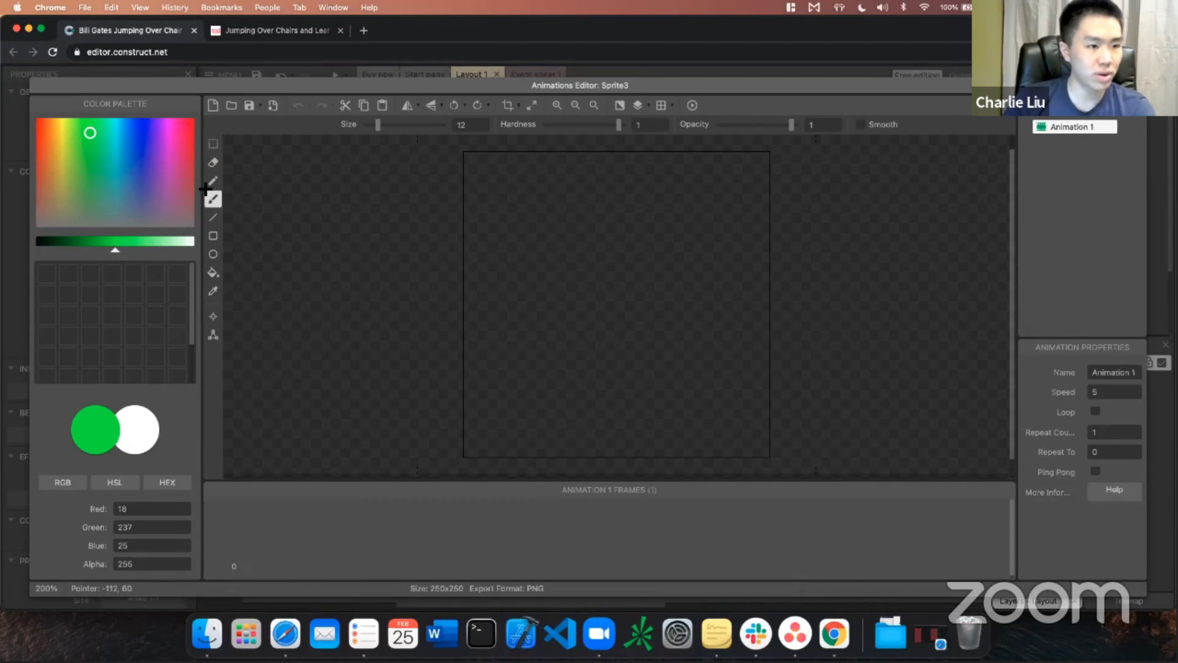
Paint a pink (228, 26, 221) side-view chair with back, seat and legs, and undo the stray dot above the seat
left_click_drag(90, 132, 173, 141)
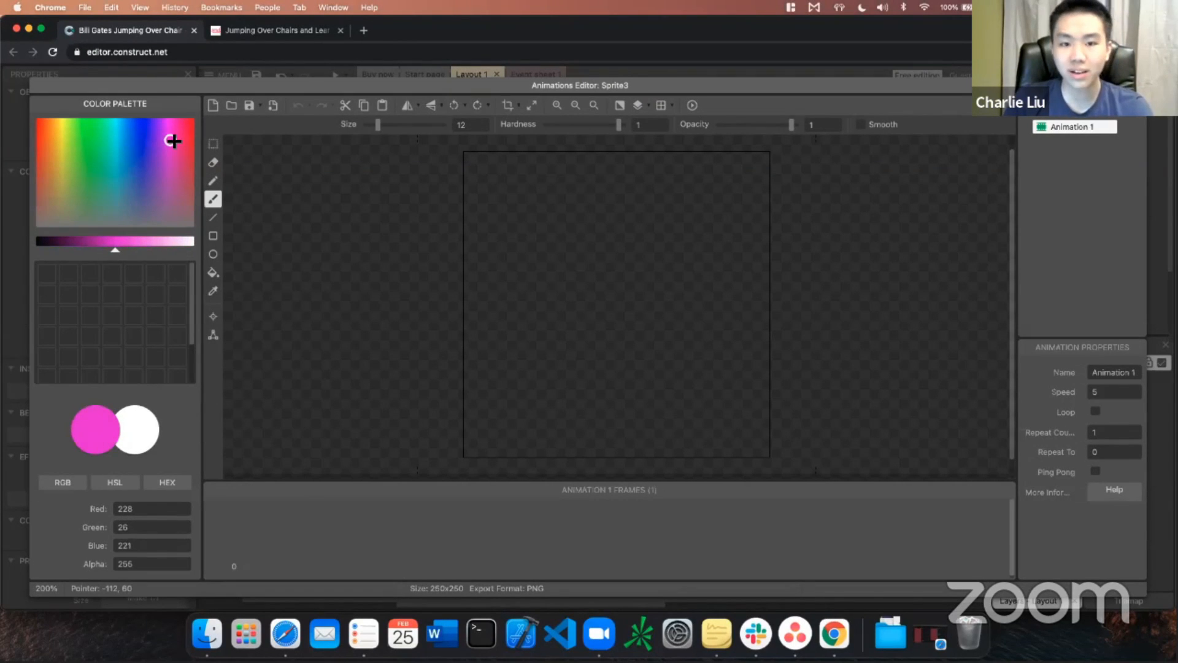
mouse_move(531, 203)
left_mouse_down()
mouse_move(532, 179)
mouse_move(530, 355)
left_mouse_up()
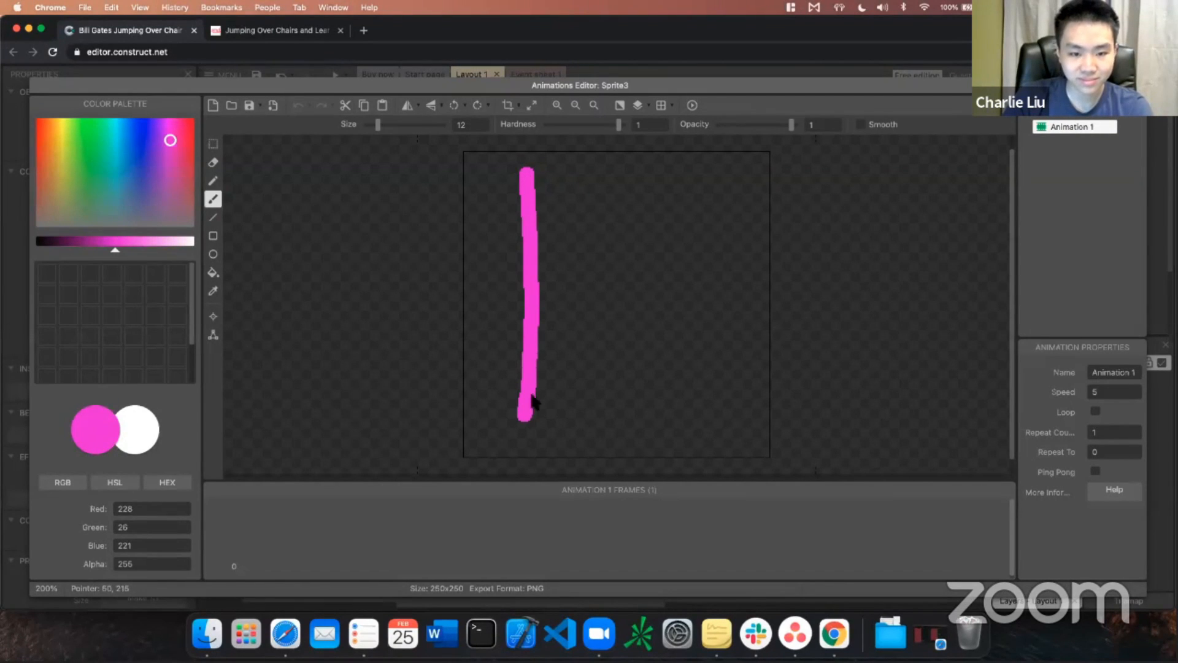
left_click_drag(532, 395, 532, 399)
mouse_move(539, 291)
left_mouse_down()
mouse_move(680, 291)
mouse_move(688, 379)
left_mouse_up()
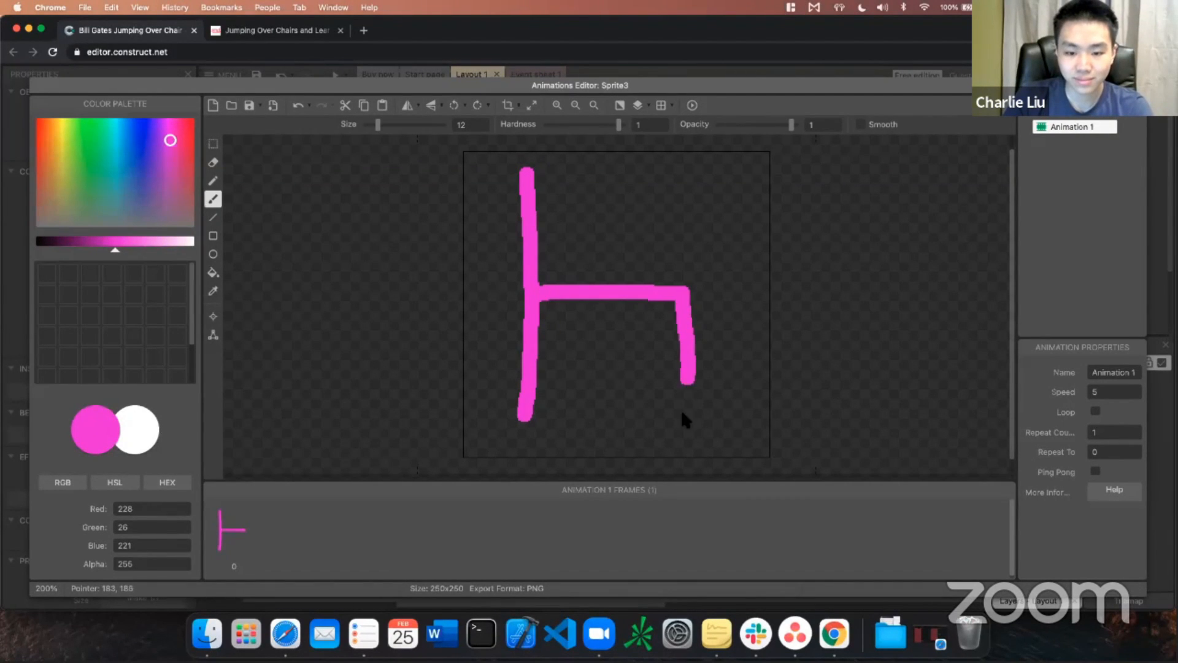
left_click_drag(683, 434, 681, 432)
left_click(670, 392)
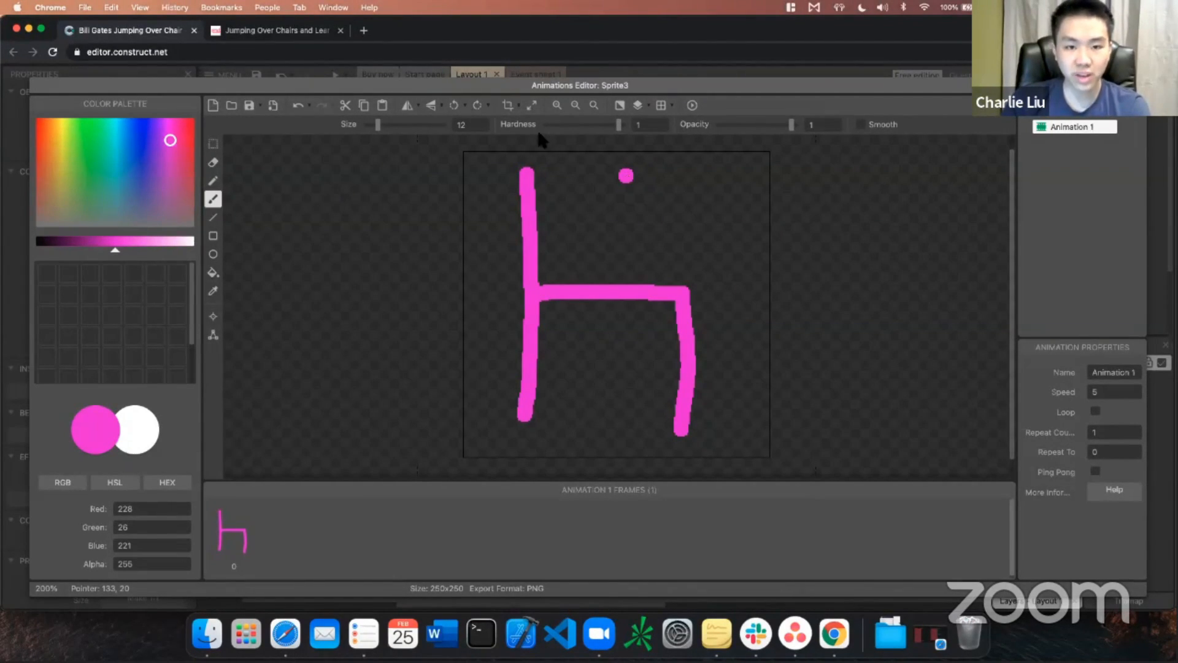
key("super+z")
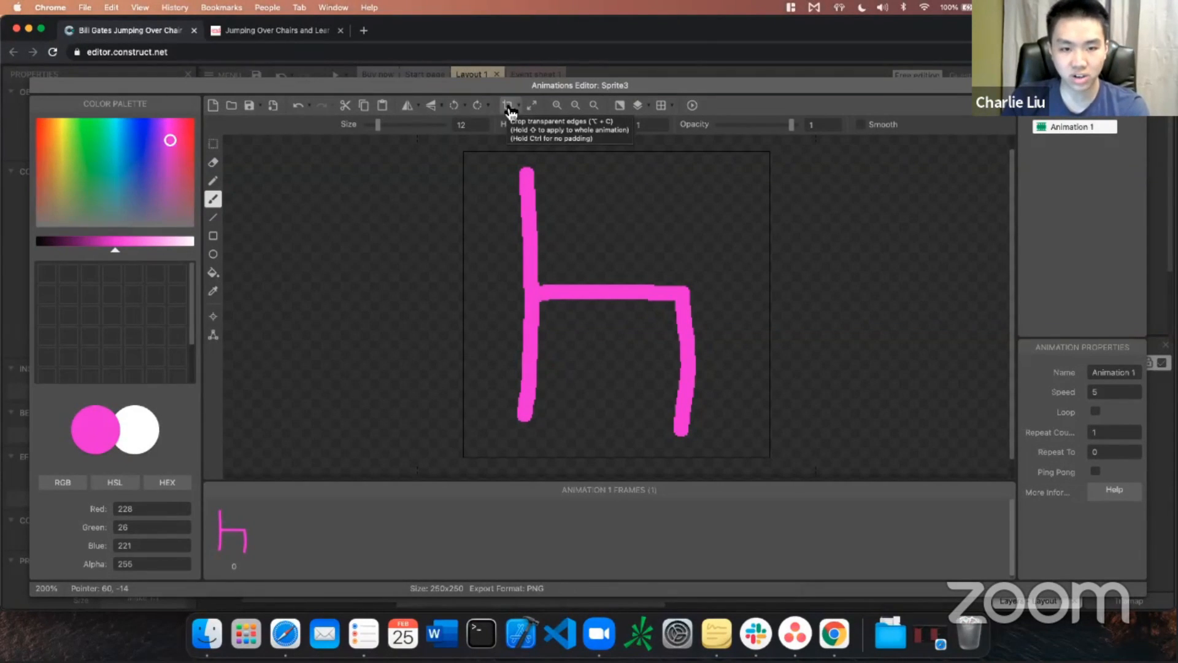
Crop the chair image's transparent edges, close the Animations Editor and move the chair right of the stick figure to about (641, 295)
left_click(509, 108)
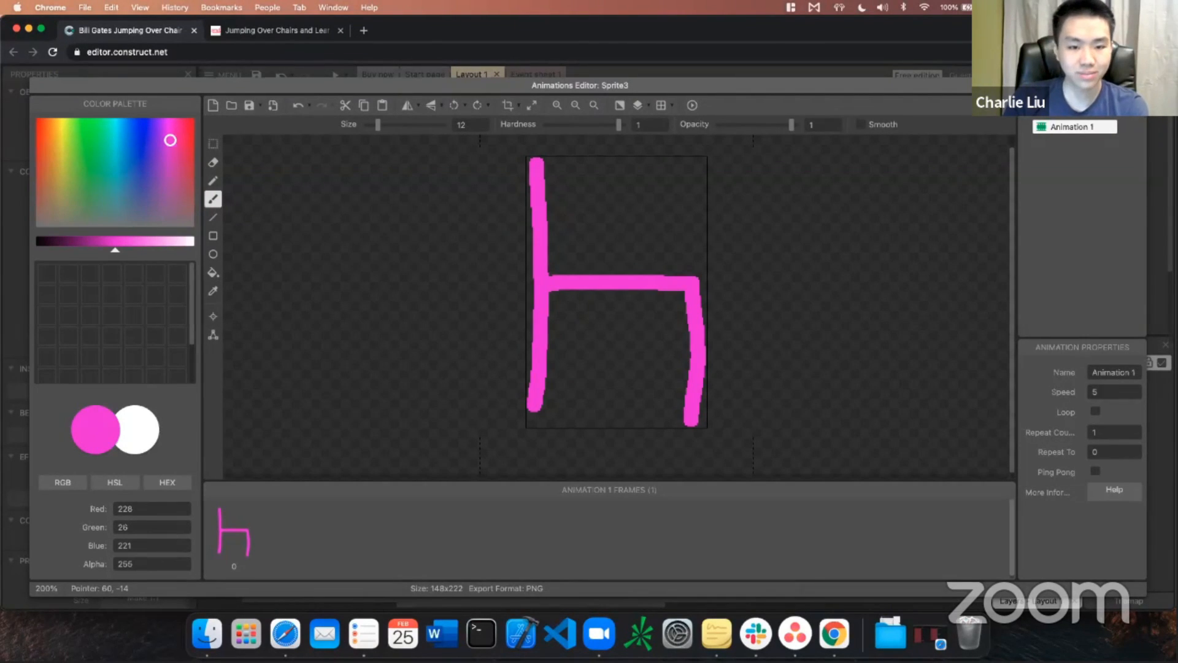
left_click(1137, 85)
left_click_drag(435, 256, 625, 320)
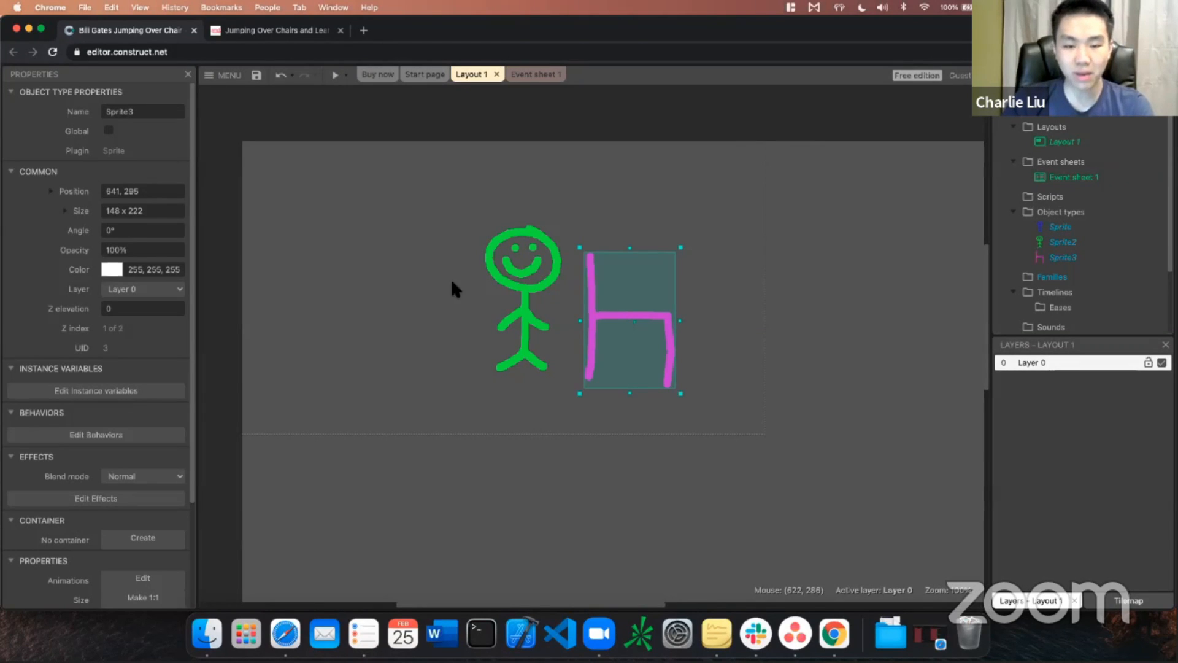
left_click(404, 262)
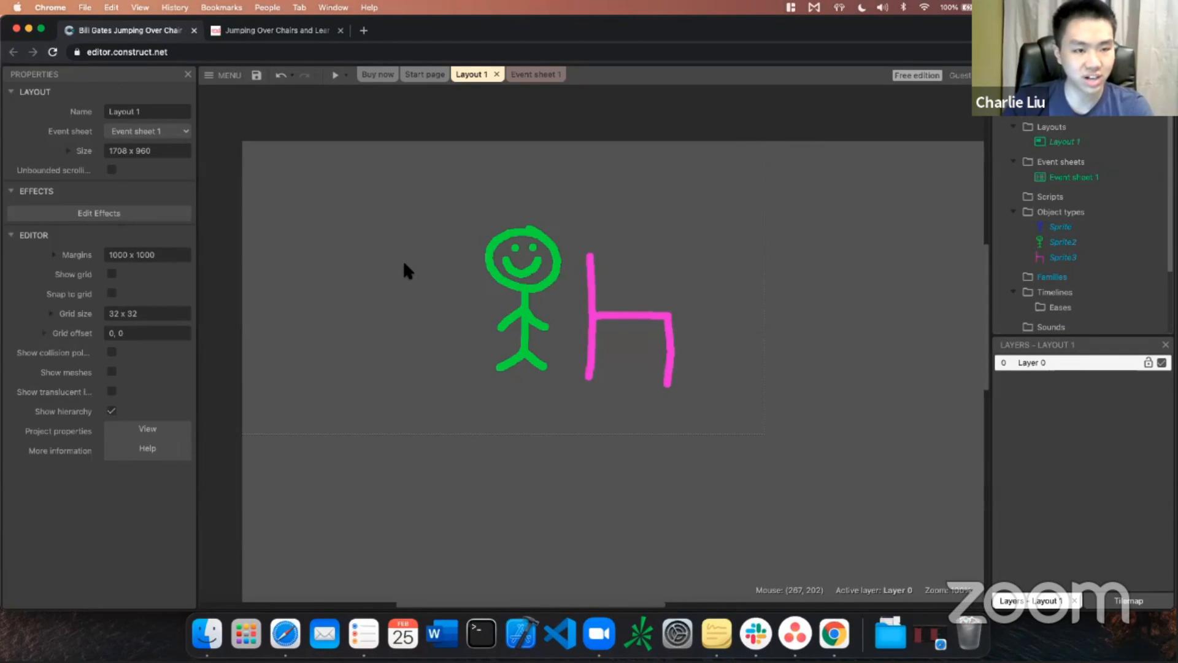
Insert a further Sprite object and place it left of the green stick figure at about (351, 223)
right_click(393, 236)
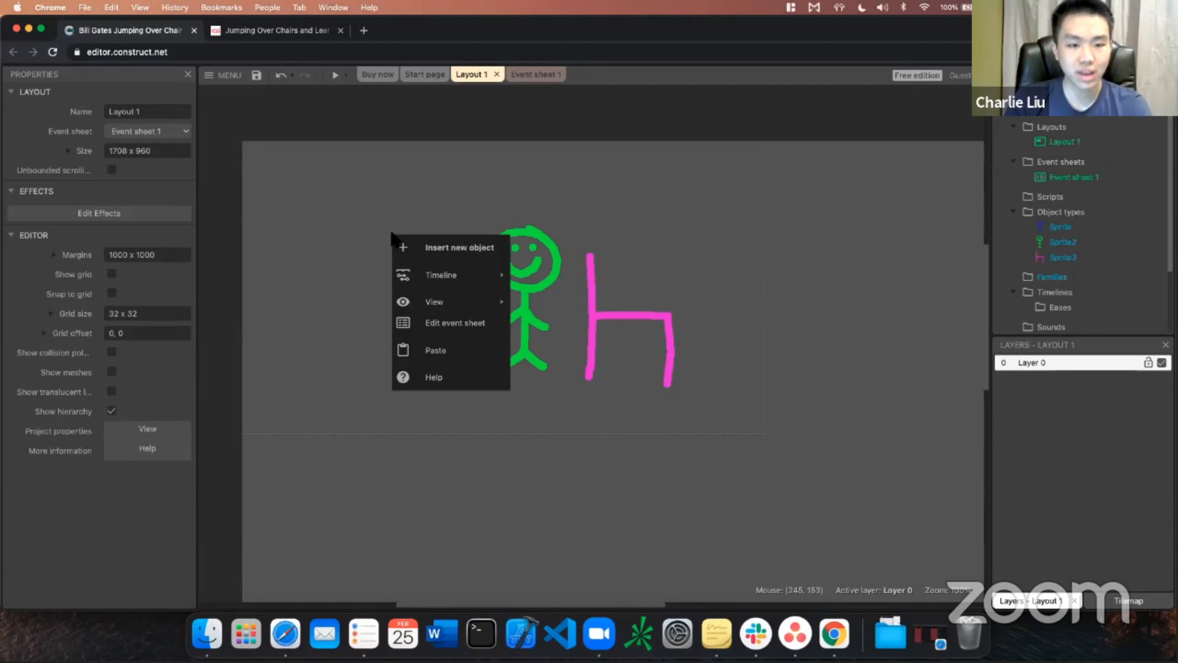
left_click(434, 252)
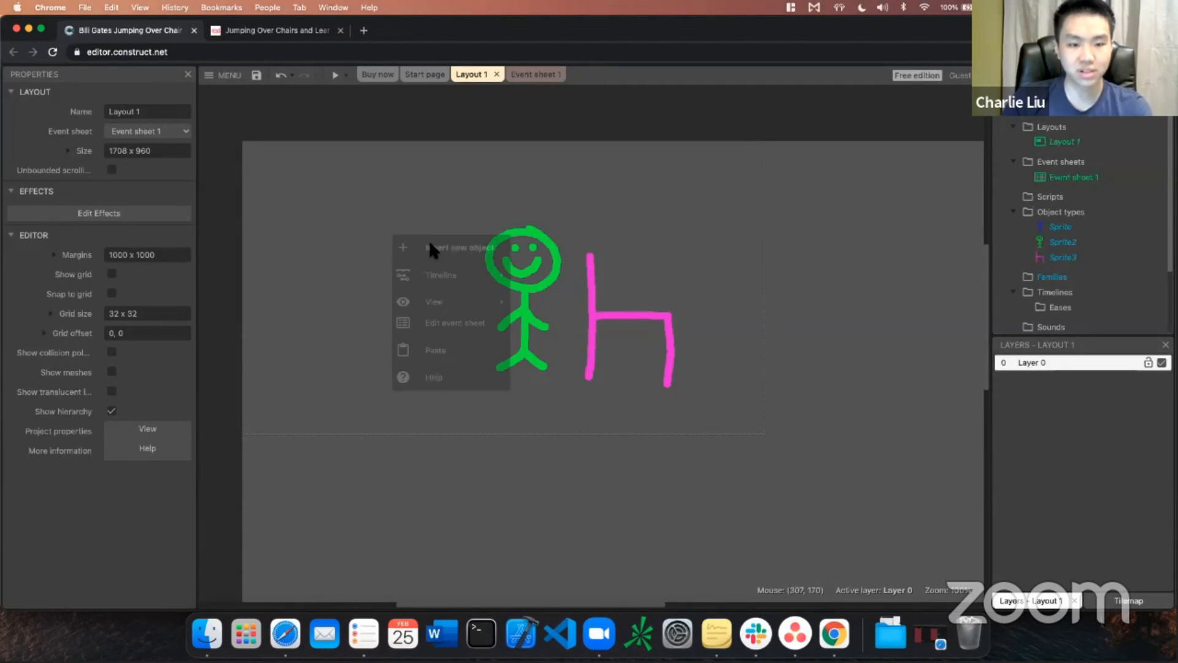
type("sprite")
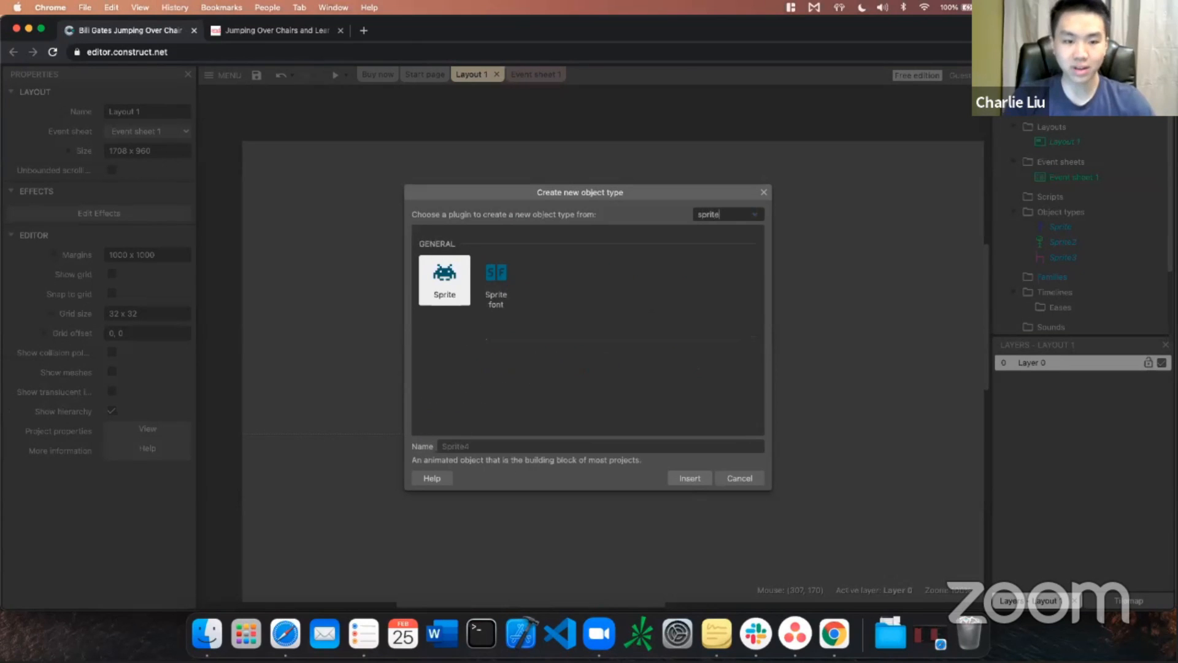
double_click(453, 287)
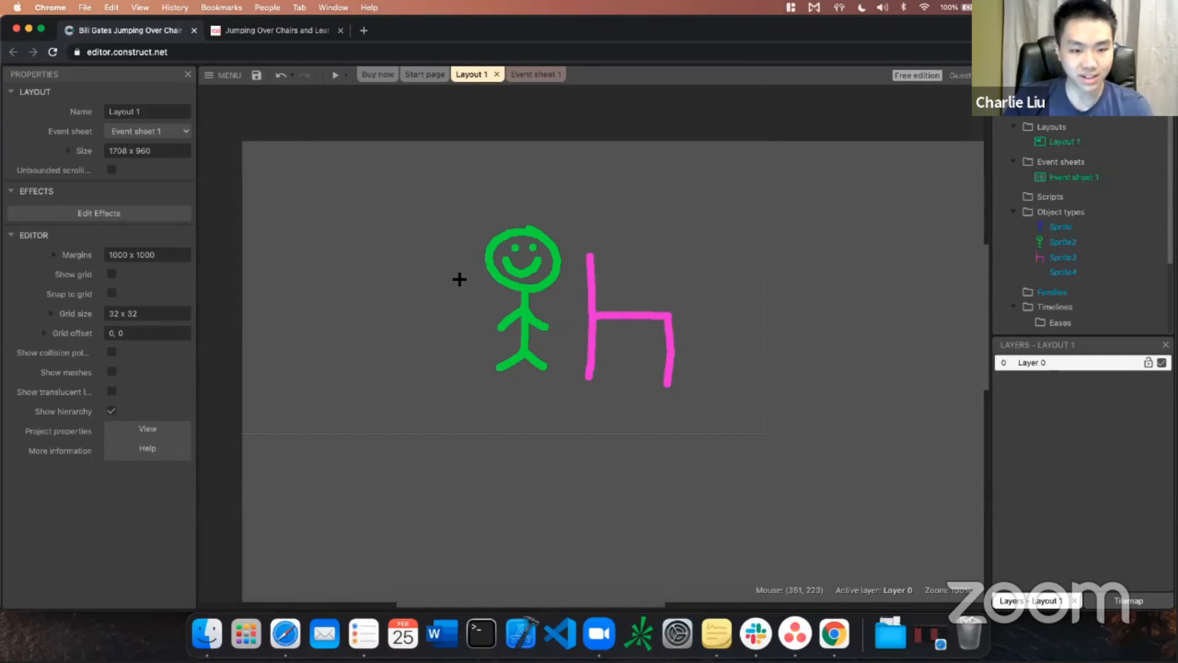
left_click(459, 279)
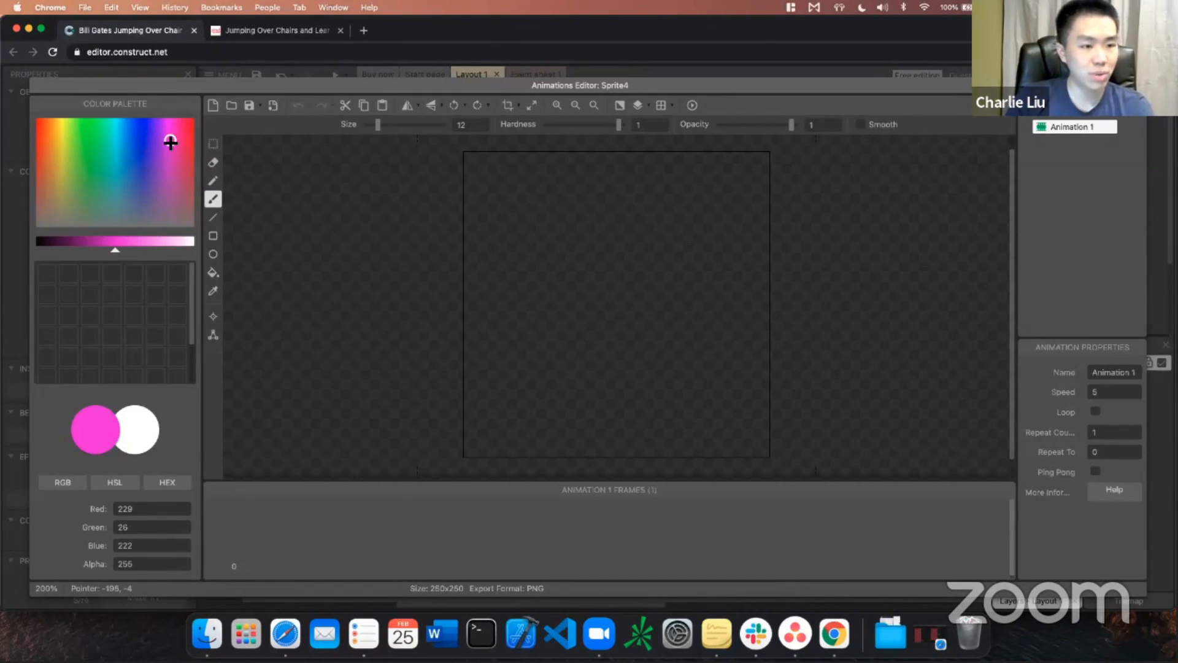
Draw a blue (55, 55, 199) horizontal line of thickness 5 across the full canvas width and crop the transparent edges
mouse_move(172, 142)
left_mouse_down()
mouse_move(124, 158)
mouse_move(142, 165)
left_mouse_up()
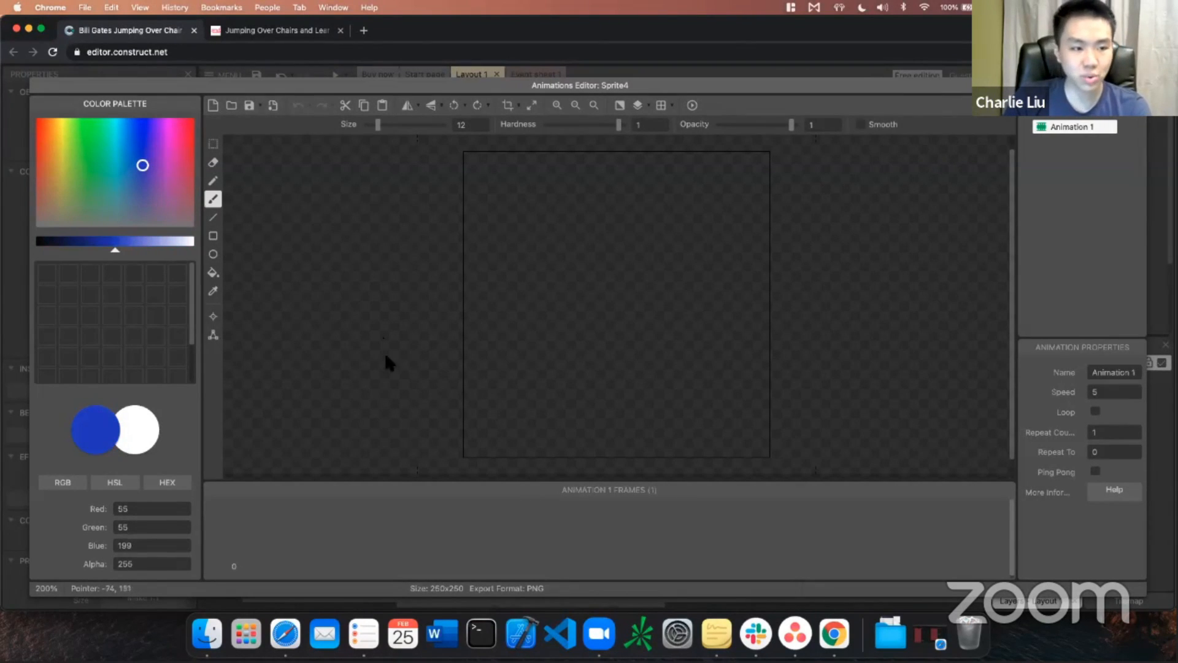
left_click(213, 217)
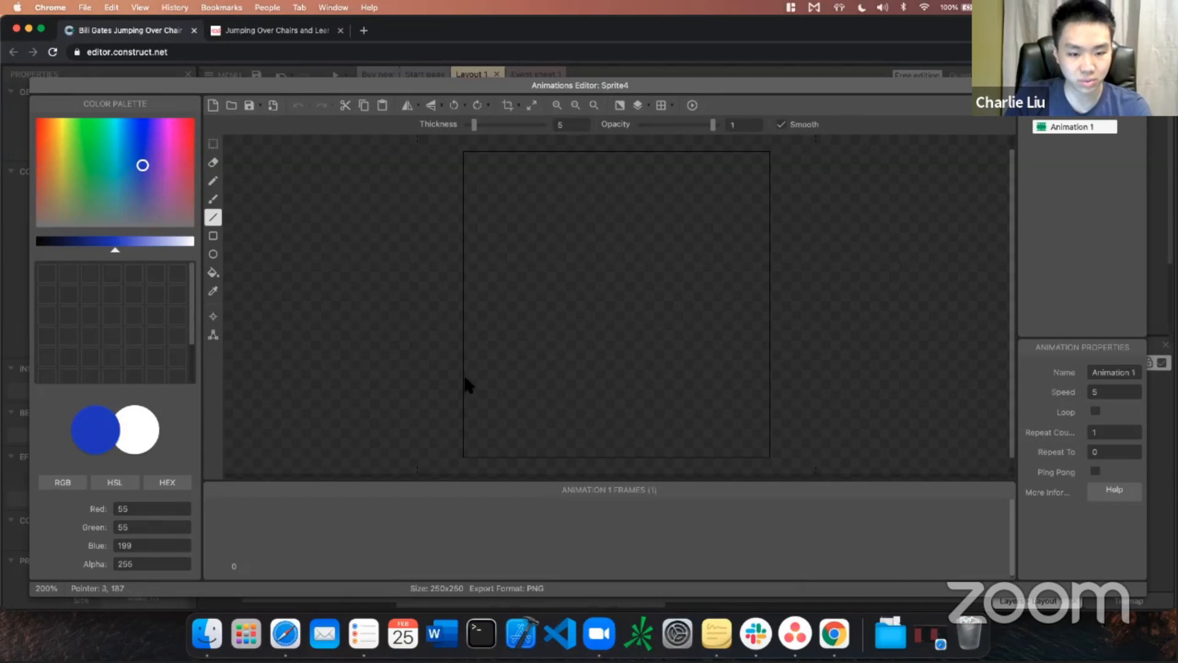
left_click_drag(464, 380, 778, 379)
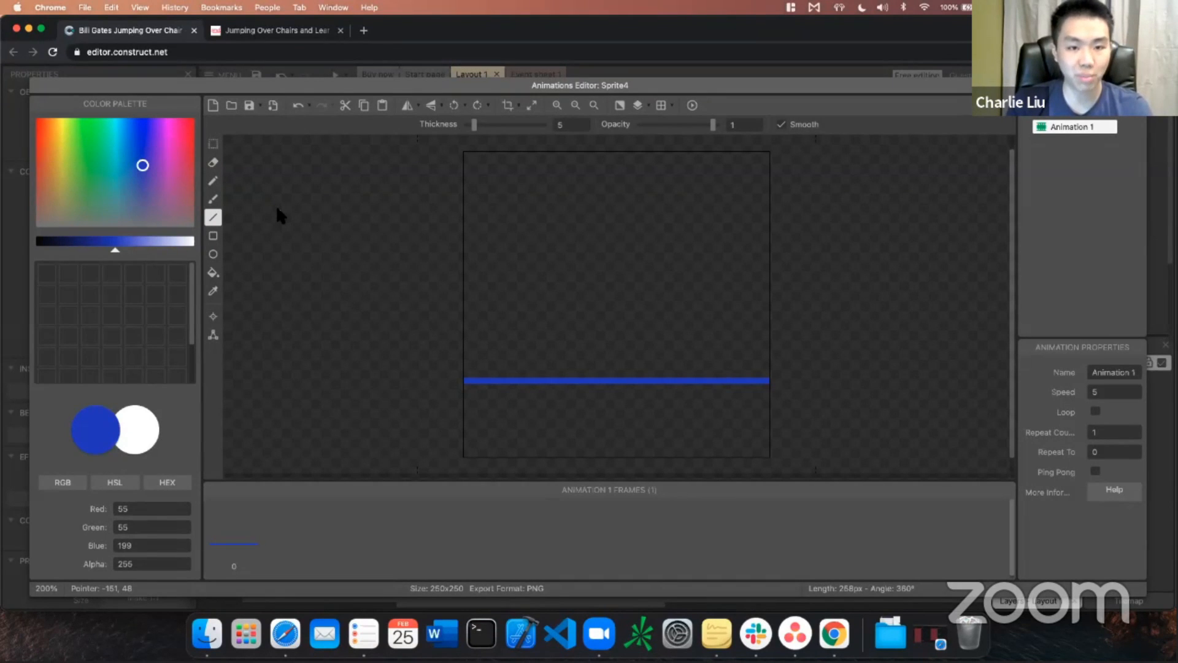
left_click(508, 106)
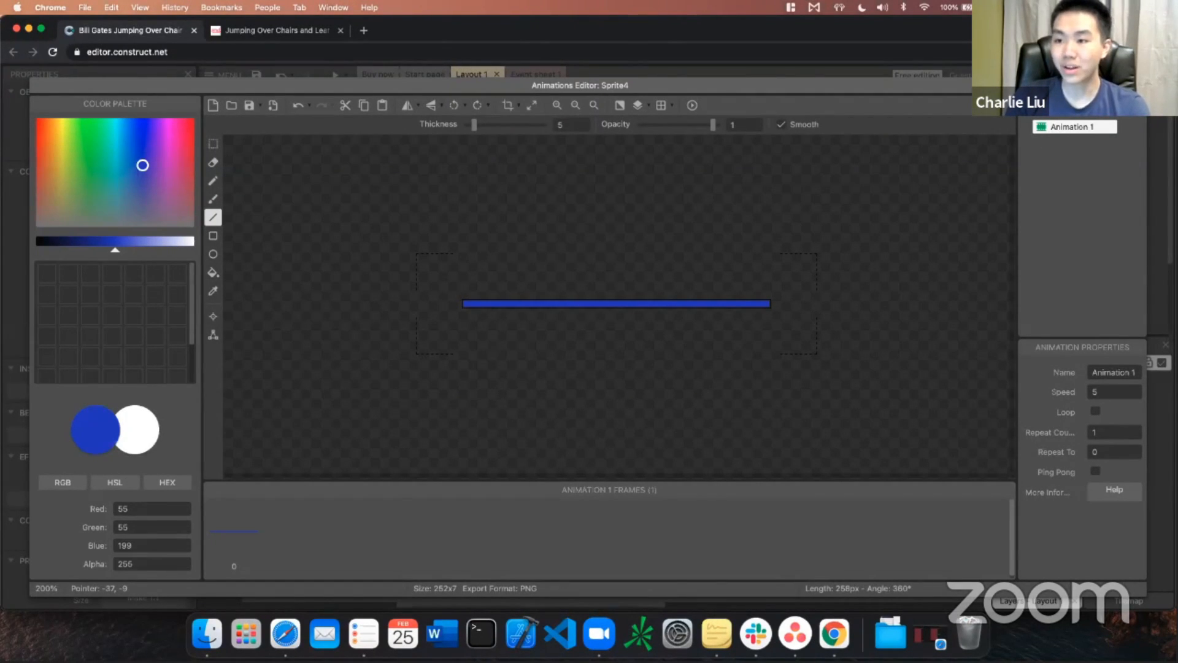
Close the Animations Editor and move the blue line below the stick figure and chair to about (540, 353)
left_click(1137, 85)
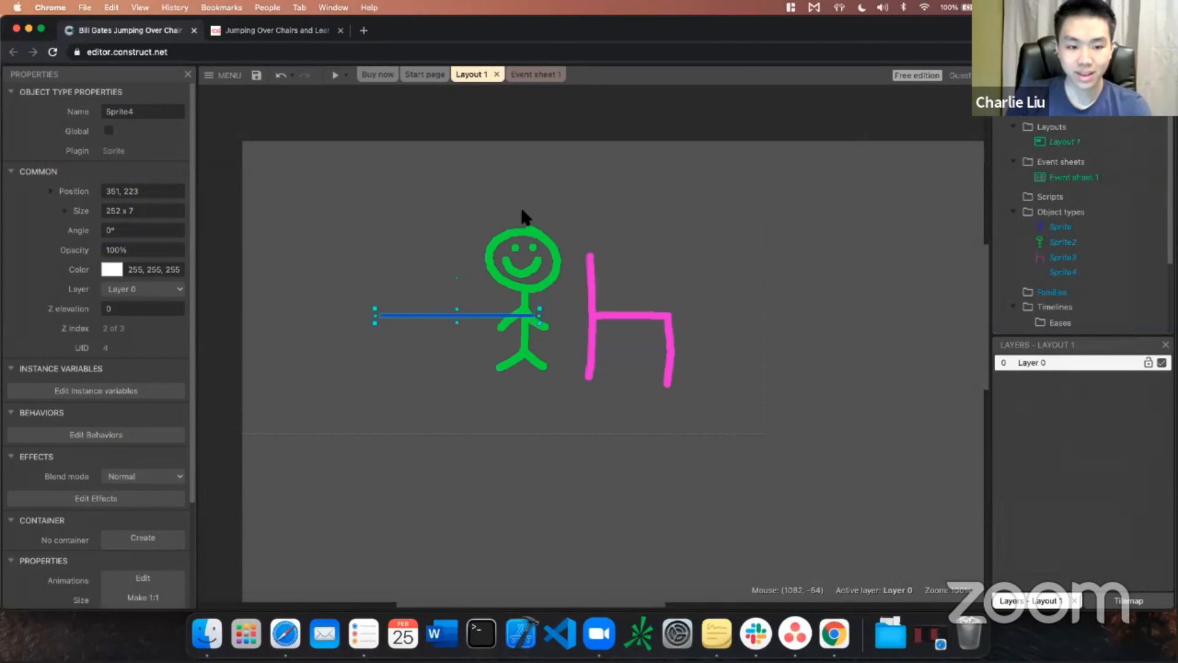
left_click_drag(475, 316, 591, 393)
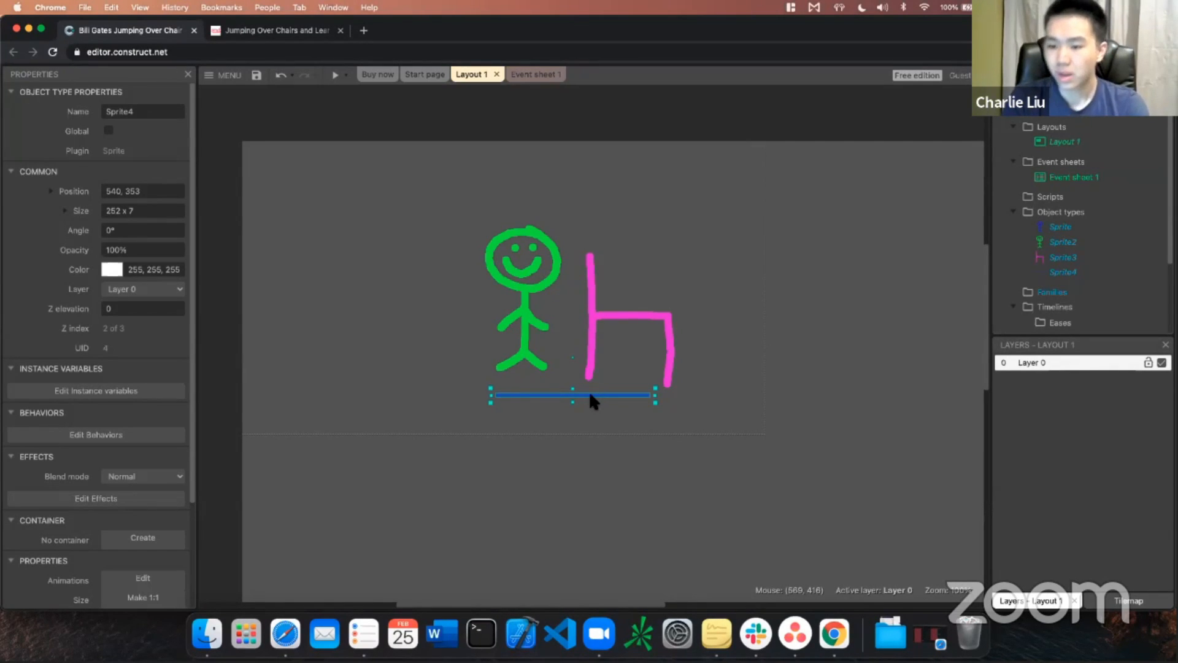
left_click(645, 236)
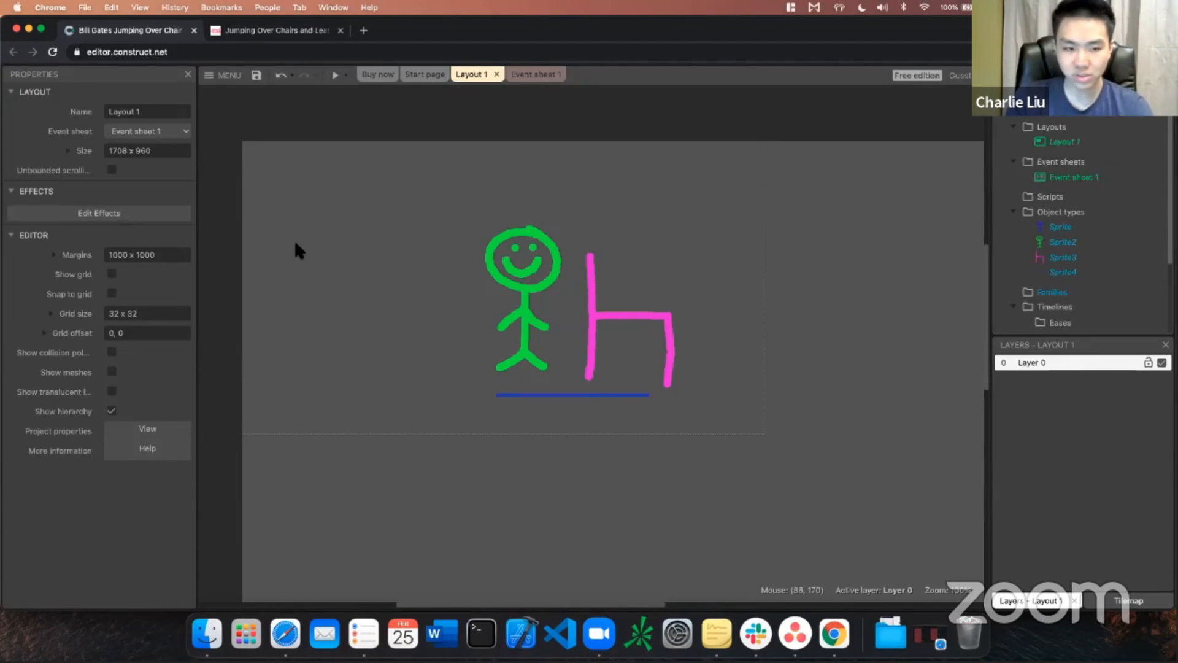
right_click(334, 240)
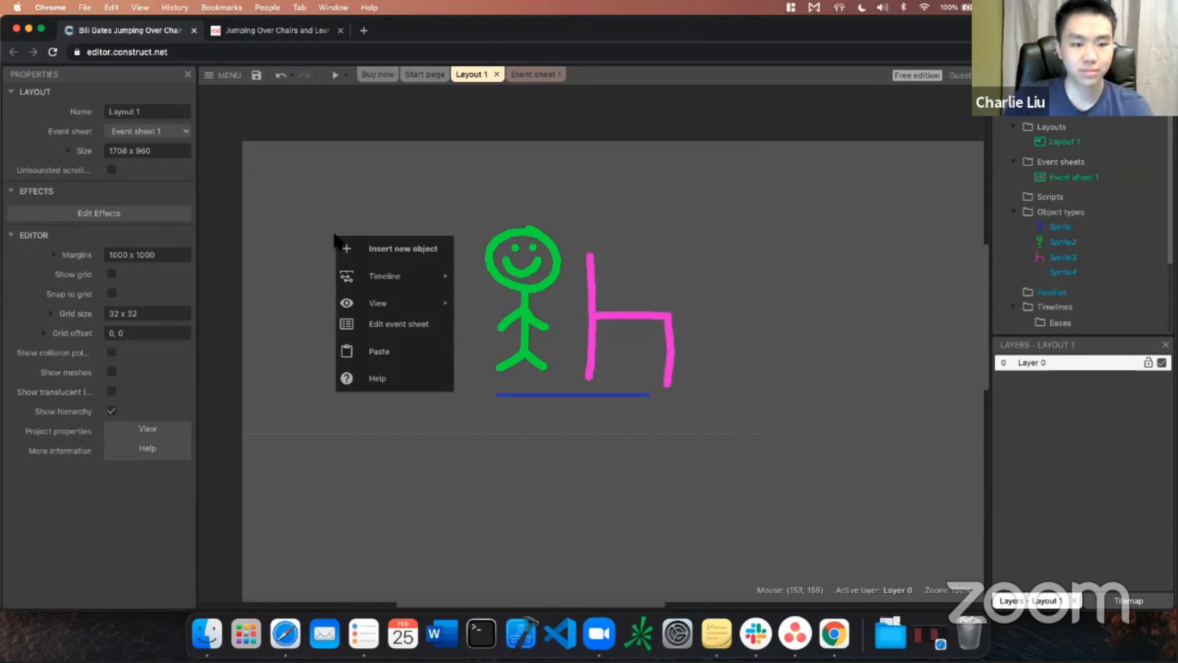
left_click(362, 255)
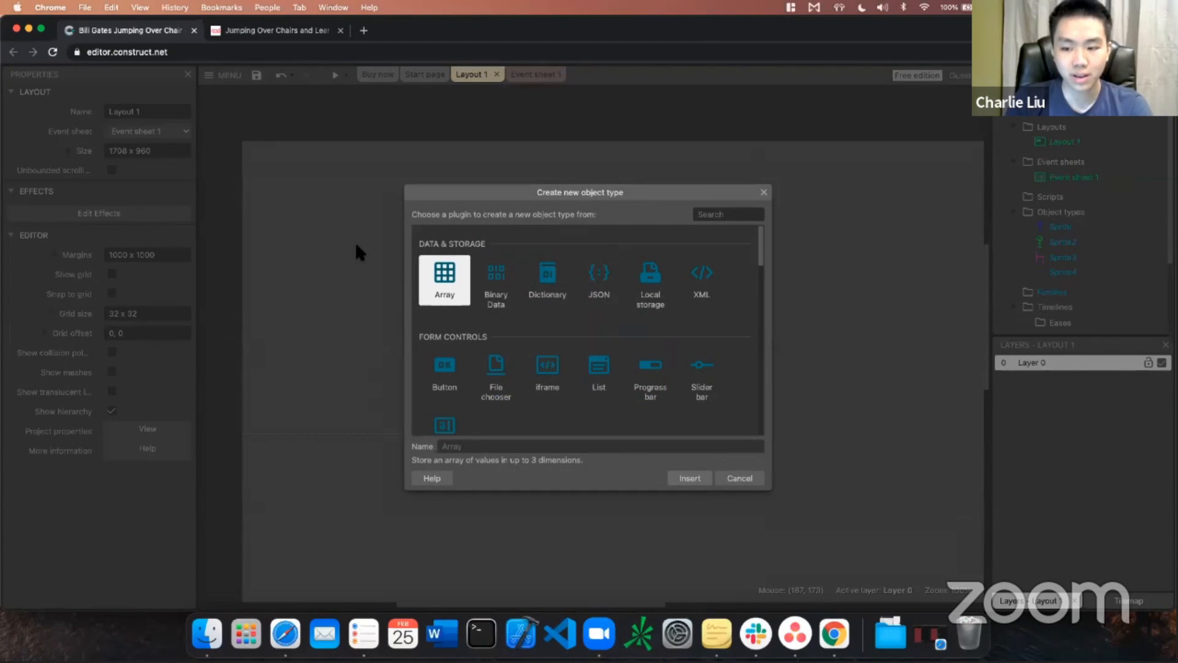
type("sprite")
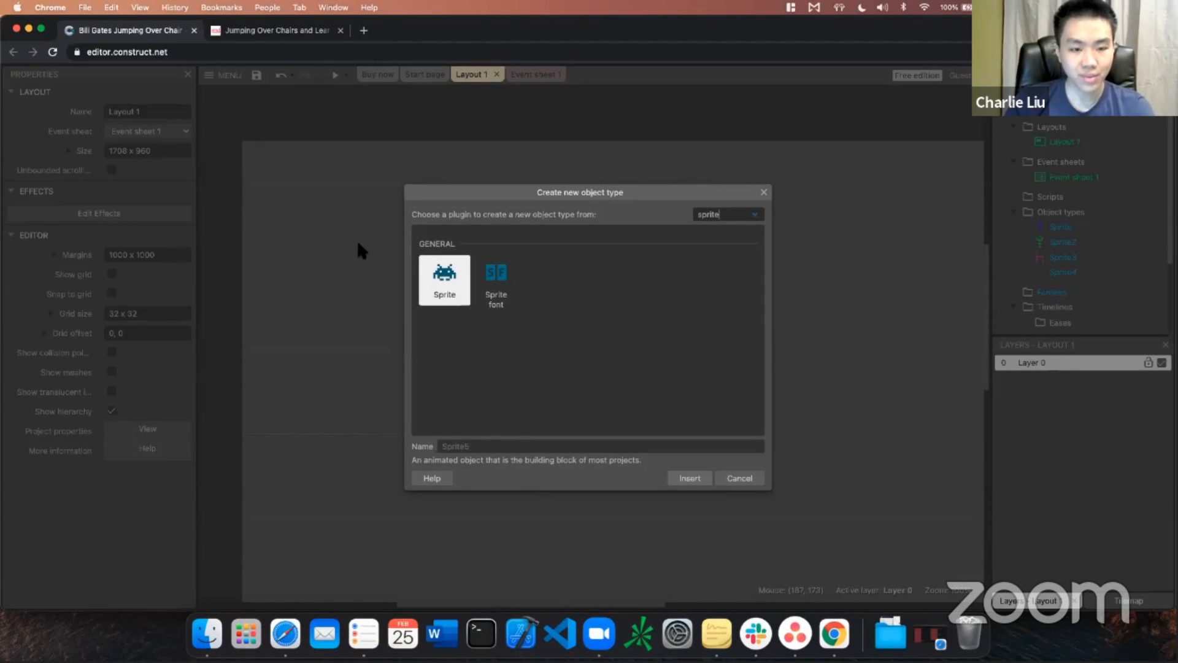
double_click(448, 279)
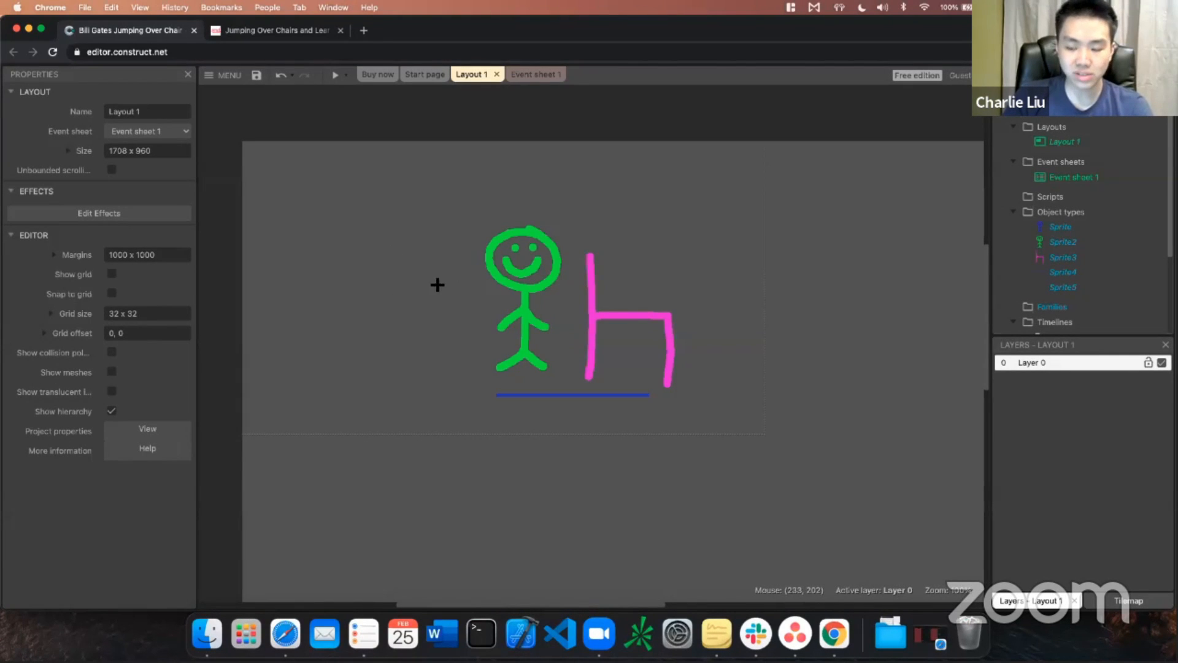
left_click(396, 276)
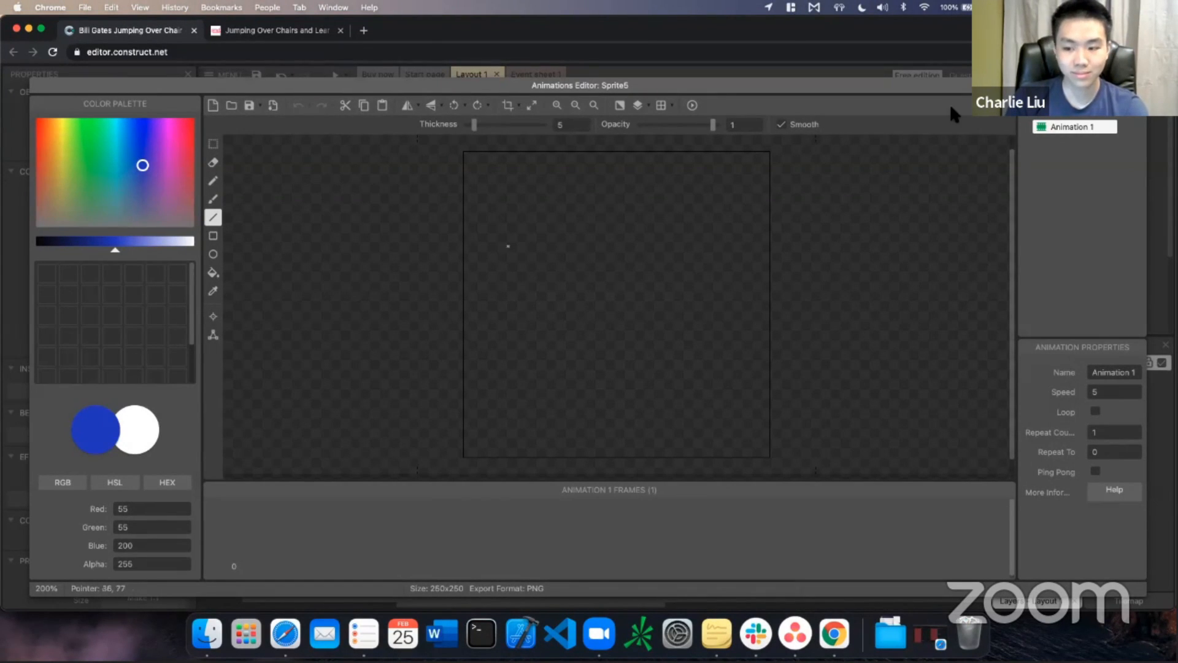
left_click(1137, 86)
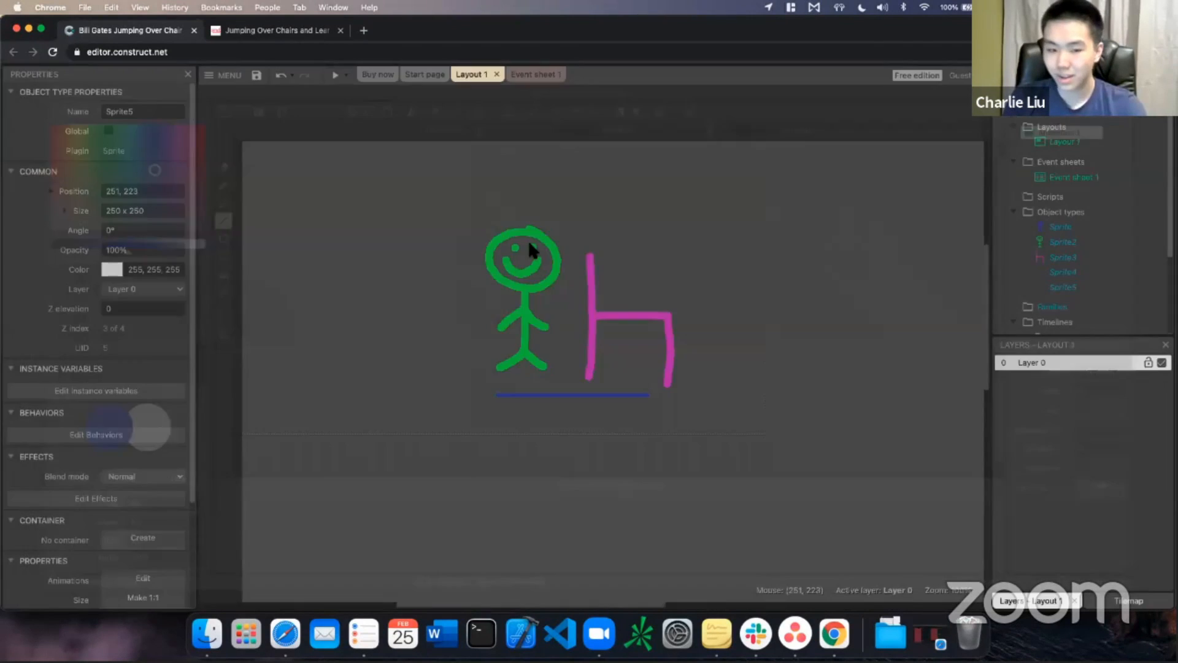
left_click(483, 194)
left_click(405, 246)
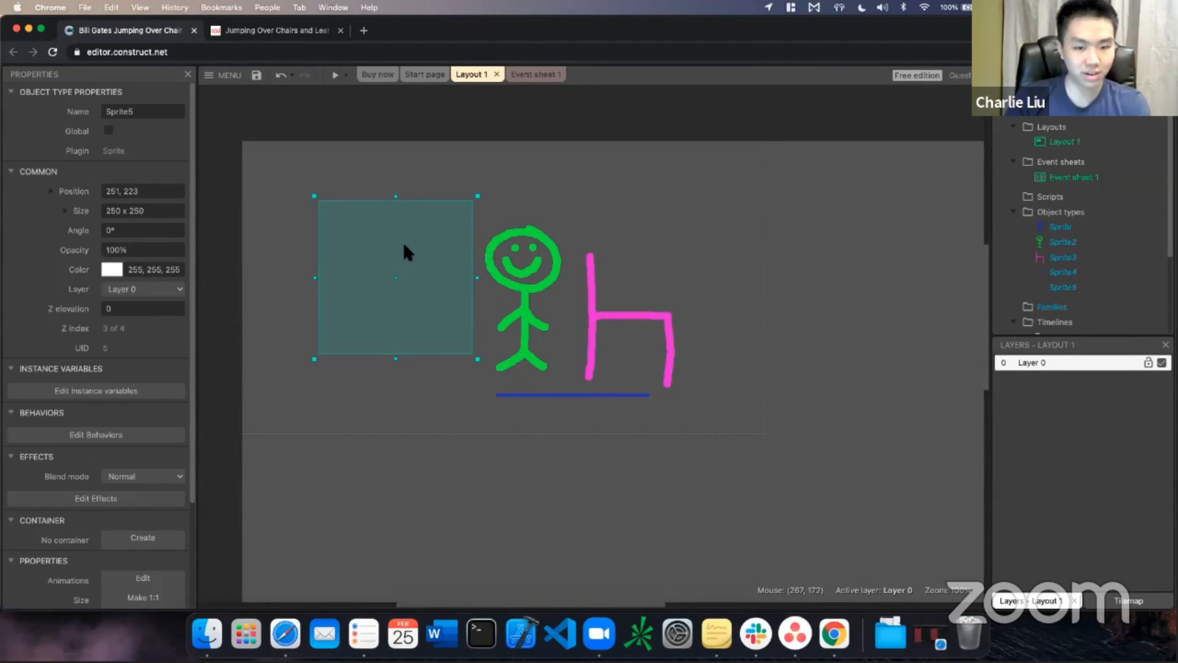
key("Delete")
left_click(472, 252)
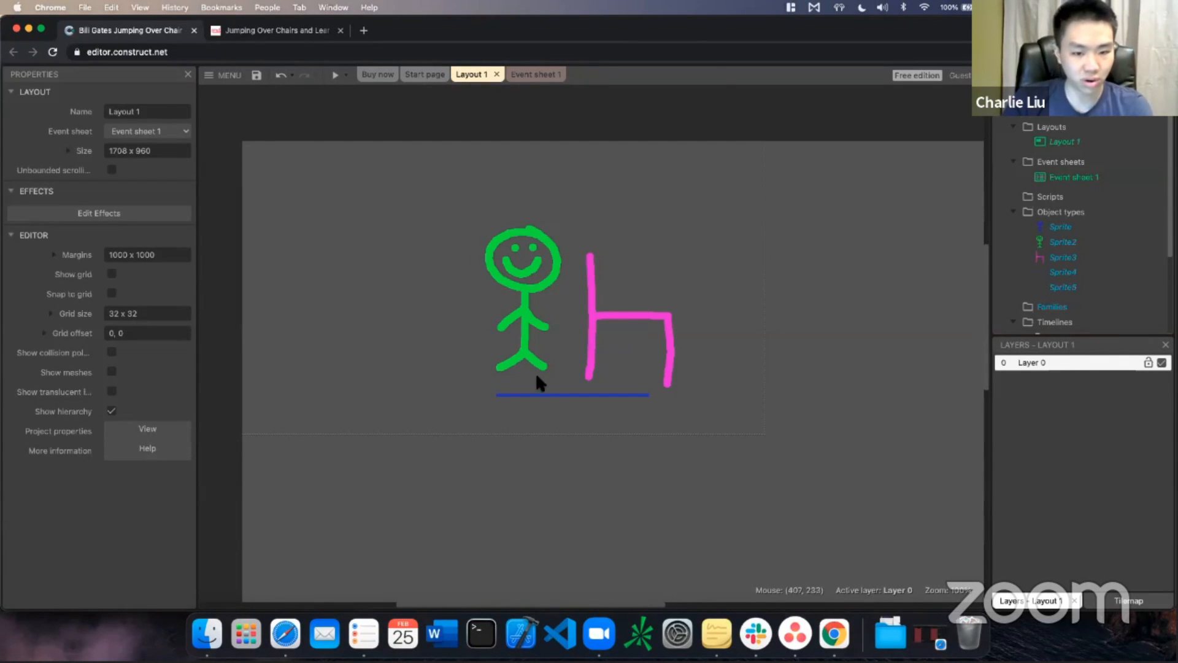
Place the blue line at about (426, 368) and stretch it to about 848 x 7 across the viewport's full width as ground
left_click(526, 394)
left_click_drag(527, 396, 214, 407)
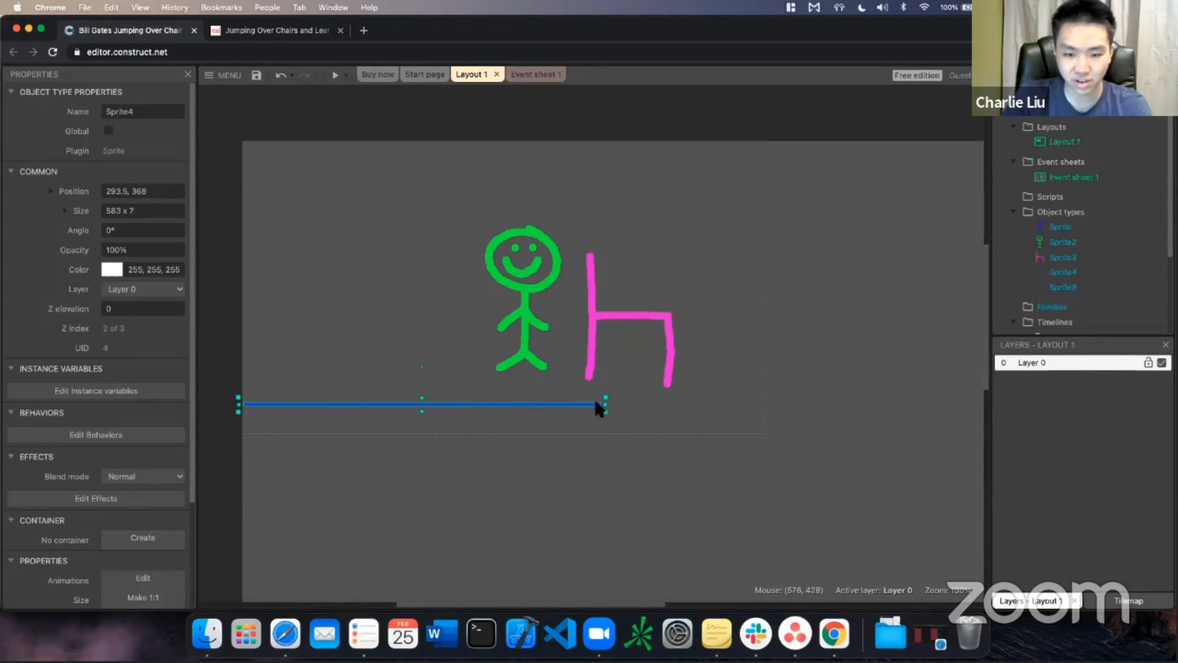
left_click_drag(605, 407, 767, 402)
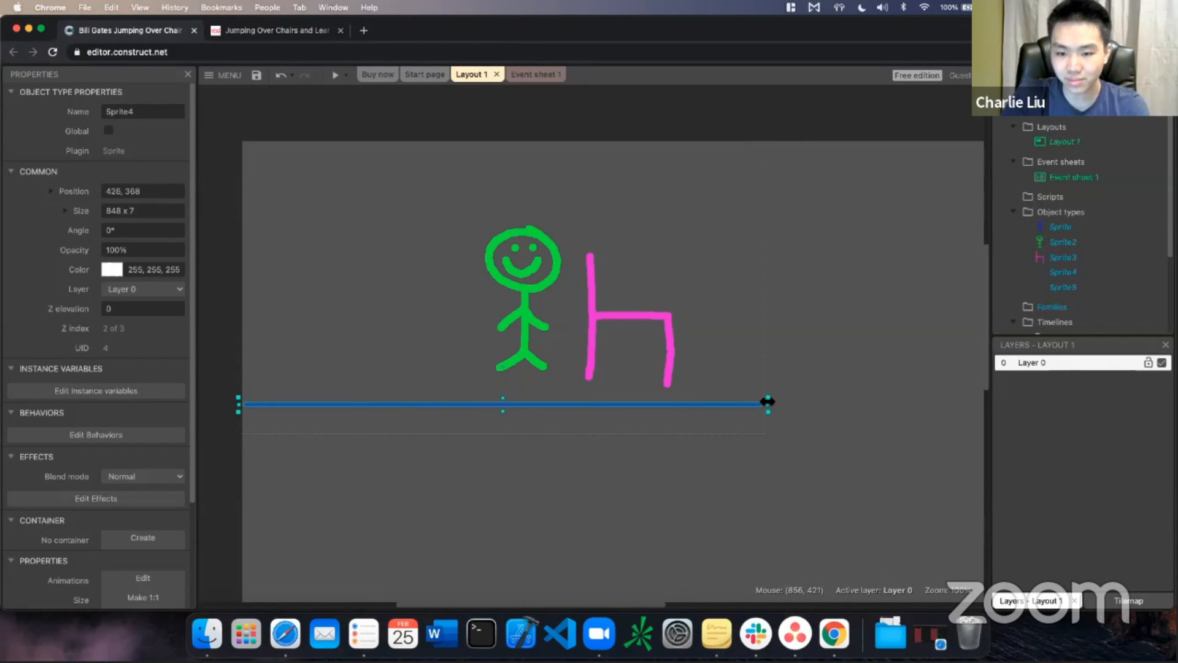
Shrink the green stick figure to about 40 x 90 and stand it on the ground line's left part at about (97, 376)
left_click(730, 346)
left_click(549, 220)
left_click_drag(566, 224, 293, 362)
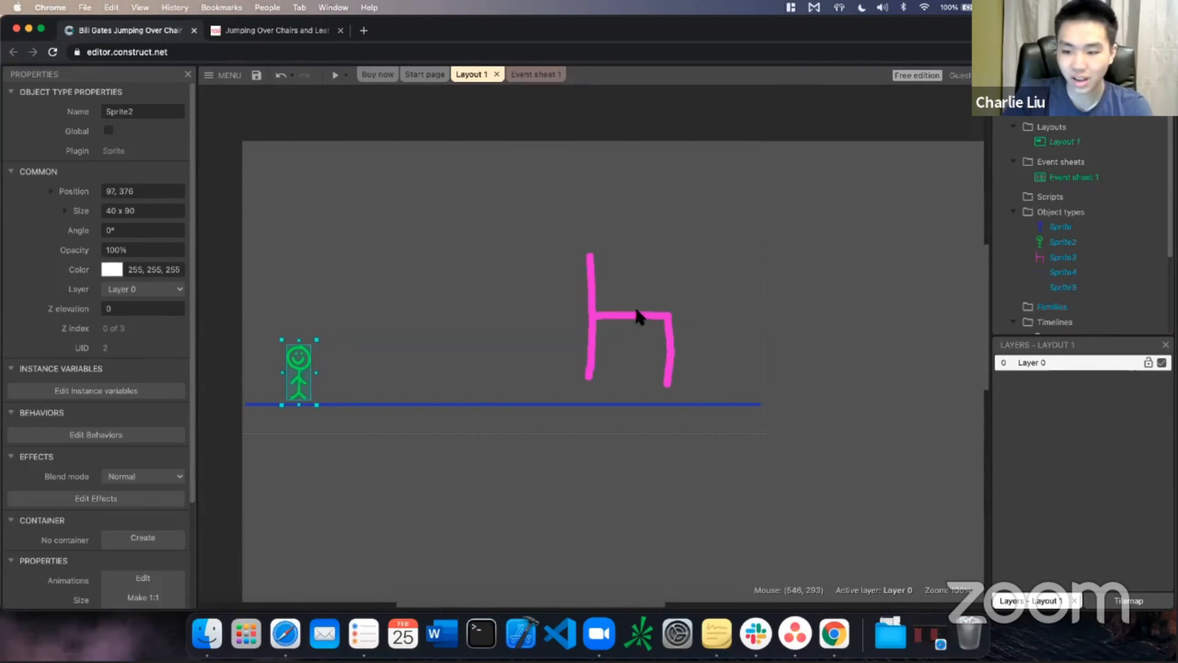
Move the pink chair next to the stick figure and shrink it below the figure's height, standing on the ground line
left_click(619, 320)
left_click_drag(604, 310, 381, 323)
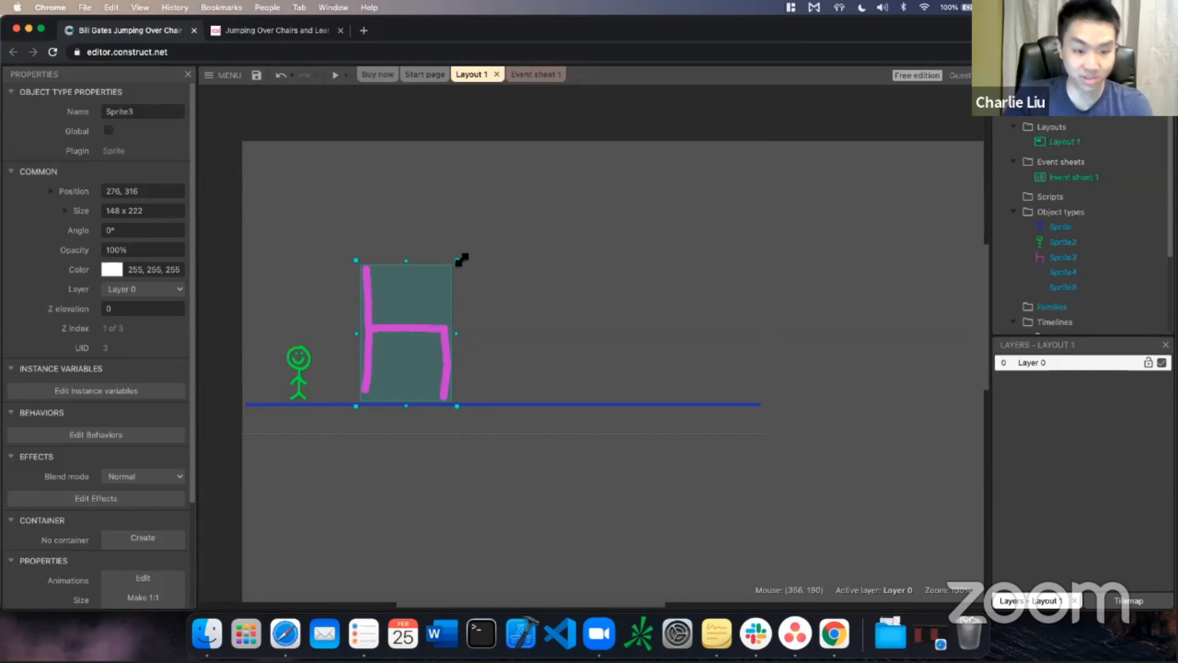
left_click_drag(457, 260, 402, 365)
left_click(370, 387)
left_click(365, 389)
Enlarge the stick figure to about 50 x 114 at about (117, 365) on the ground line and preview the layout
left_click(318, 375)
mouse_move(307, 355)
left_mouse_down()
mouse_move(338, 328)
mouse_move(310, 343)
left_mouse_up()
left_click(356, 269)
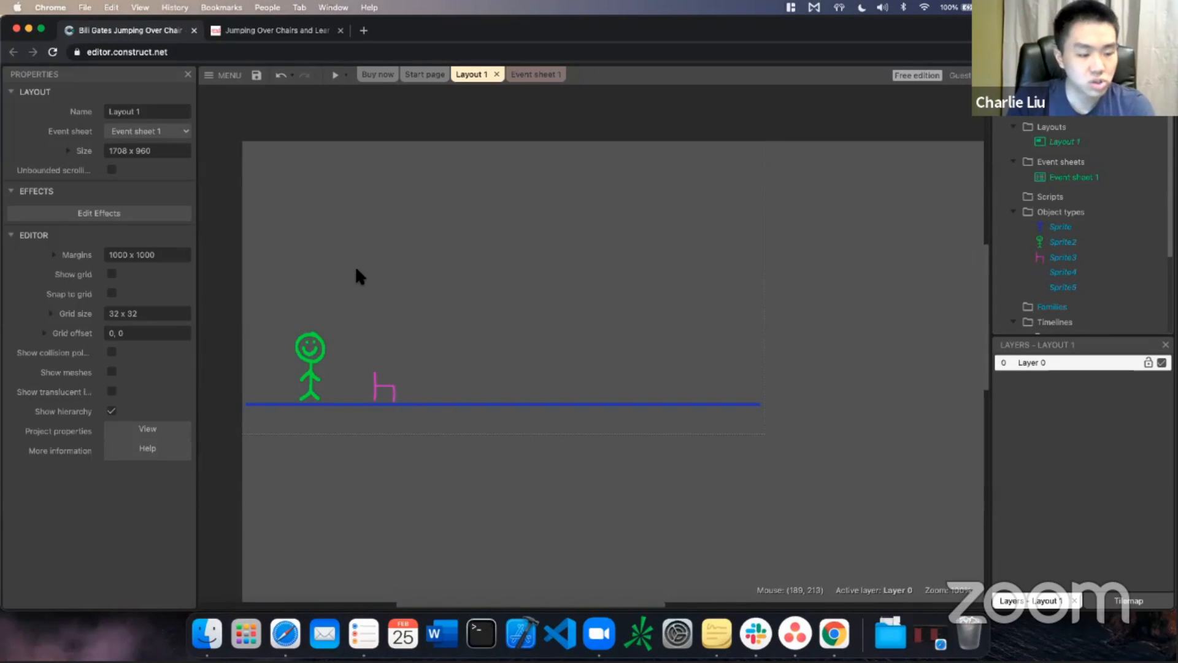
left_click(337, 78)
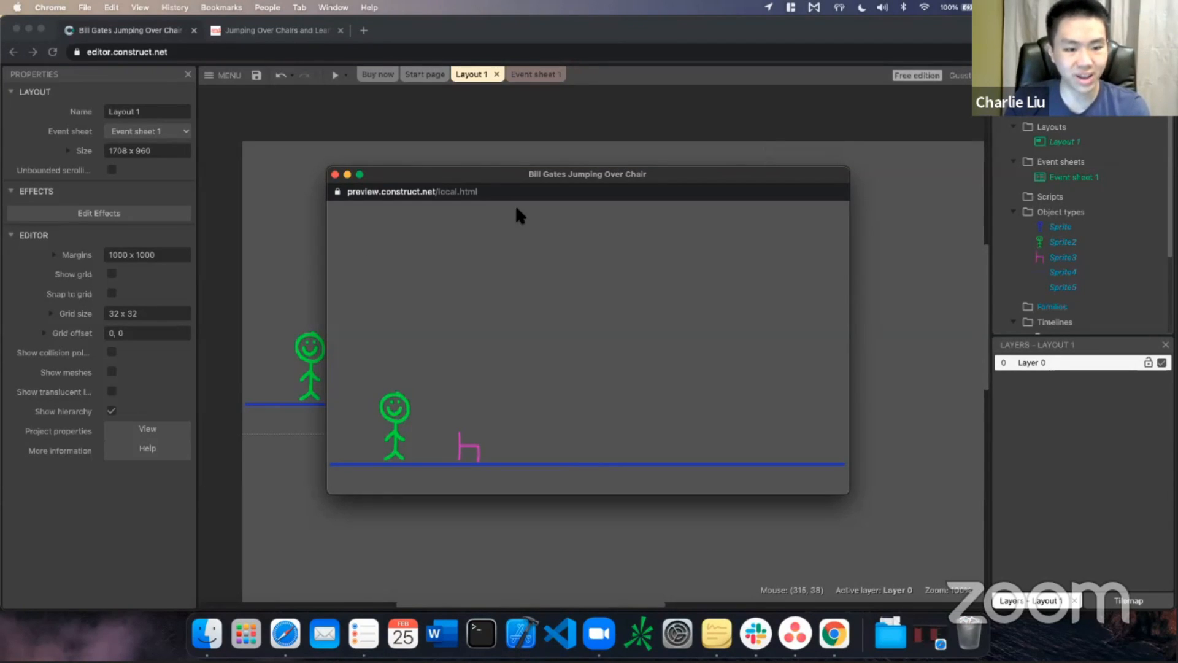
left_click(335, 175)
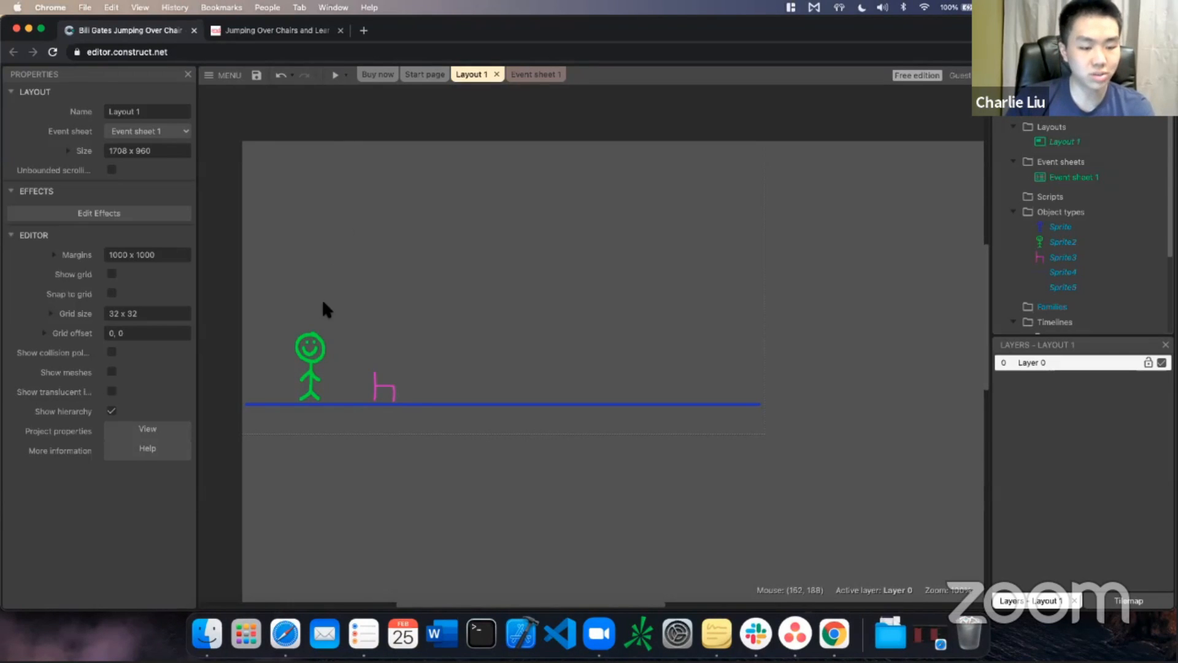
Add the Platform behavior to the green stick figure sprite
left_click(315, 348)
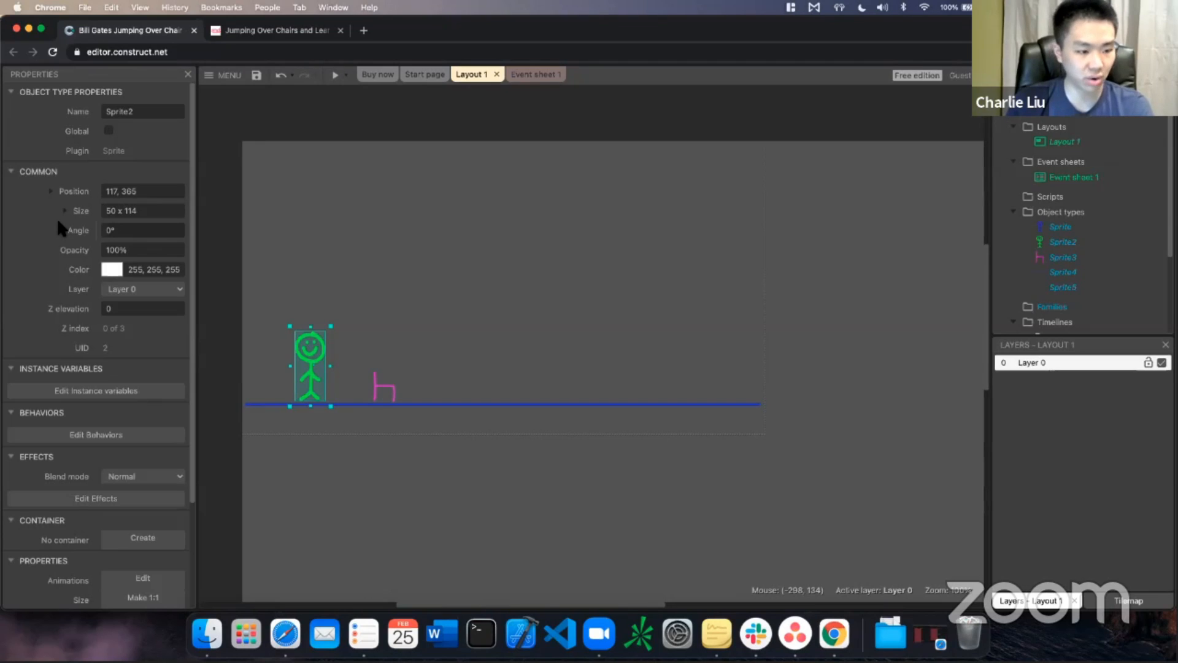
left_click(111, 436)
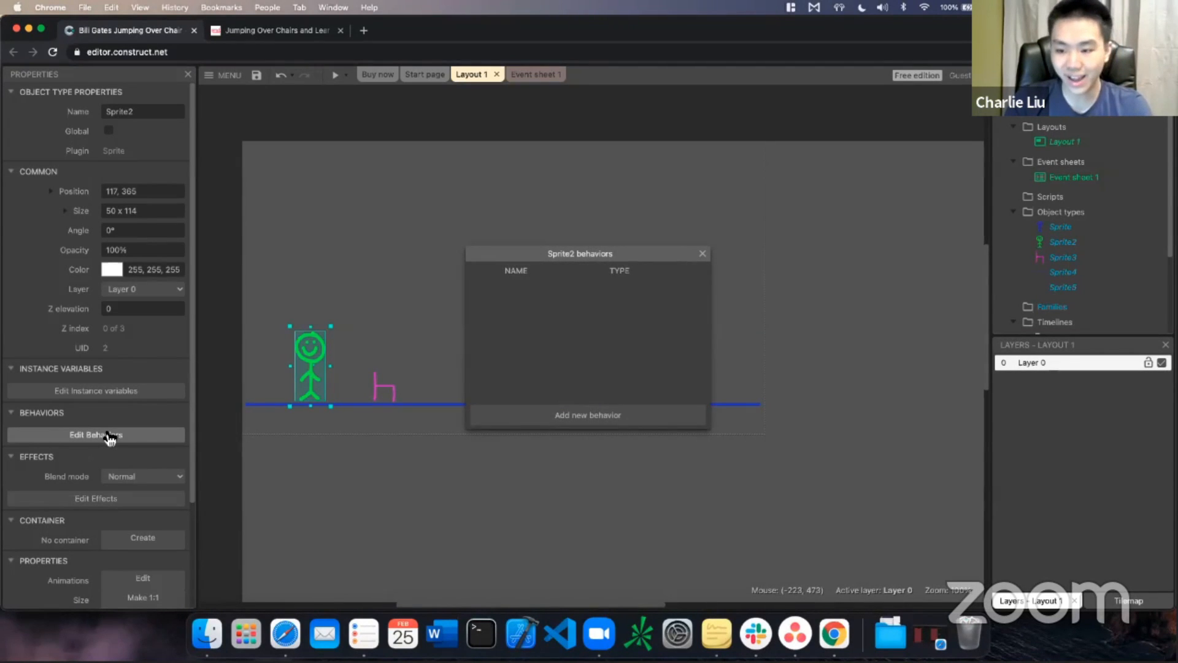
left_click(545, 418)
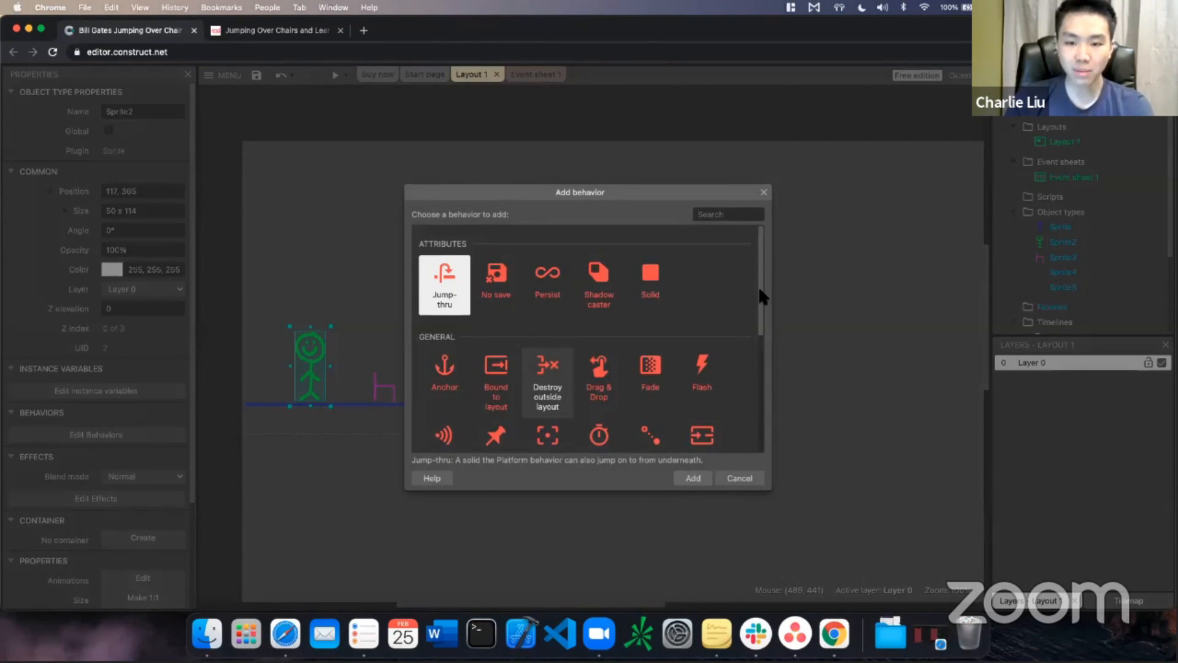
type("platform")
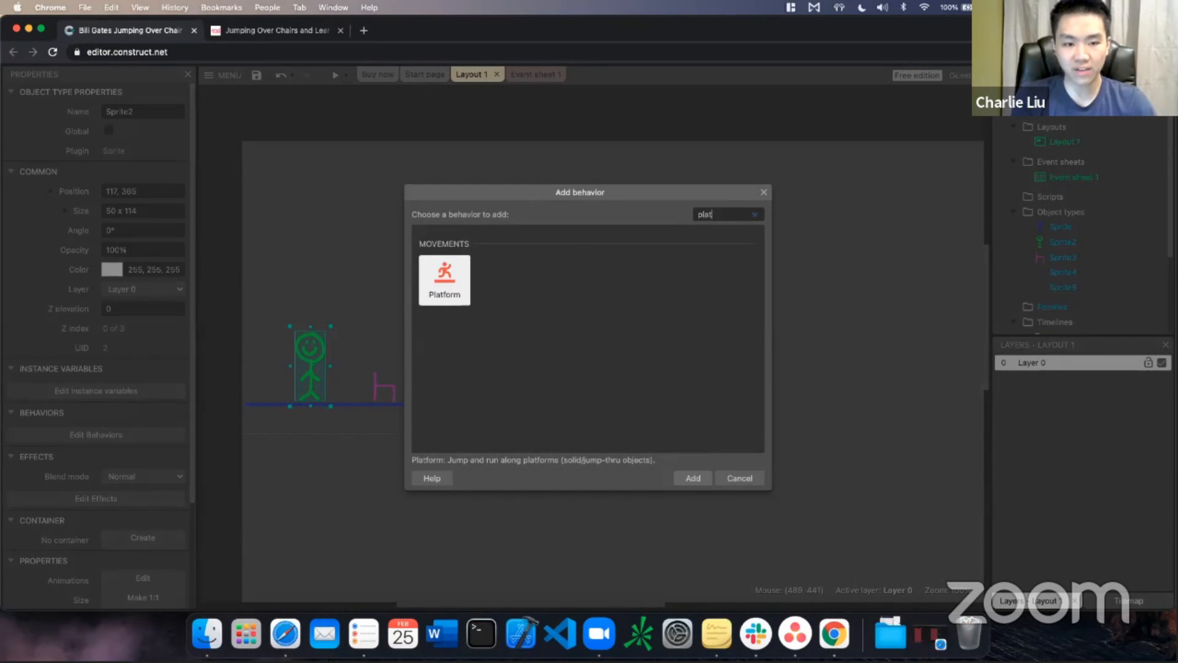
double_click(454, 282)
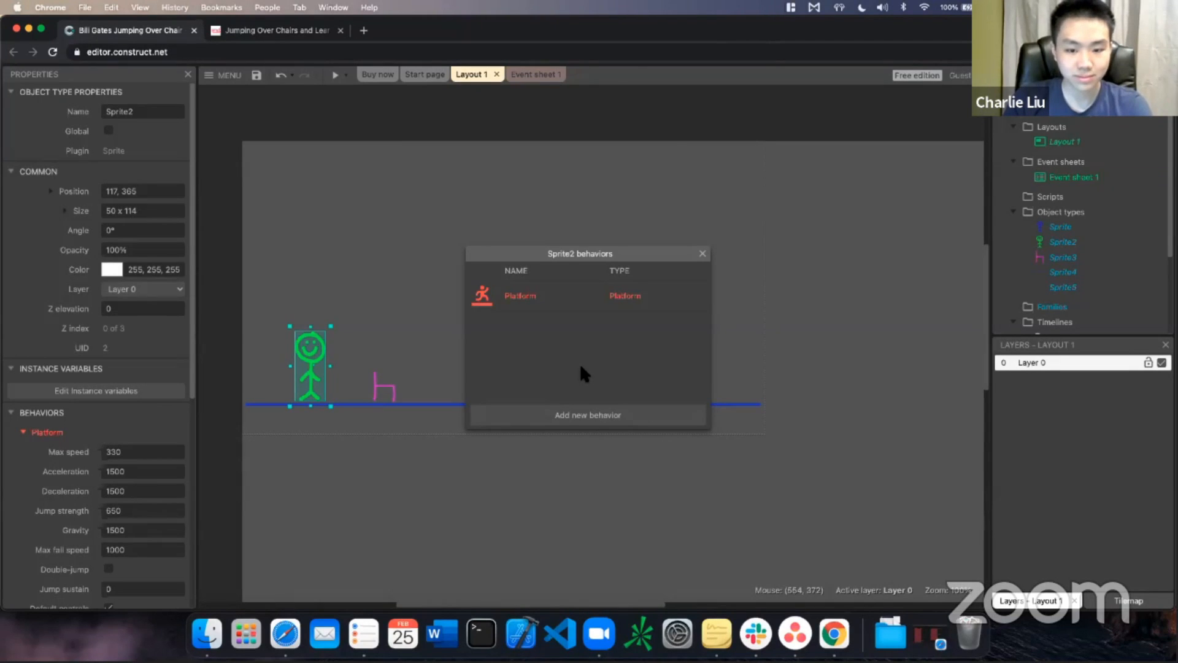
left_click(704, 258)
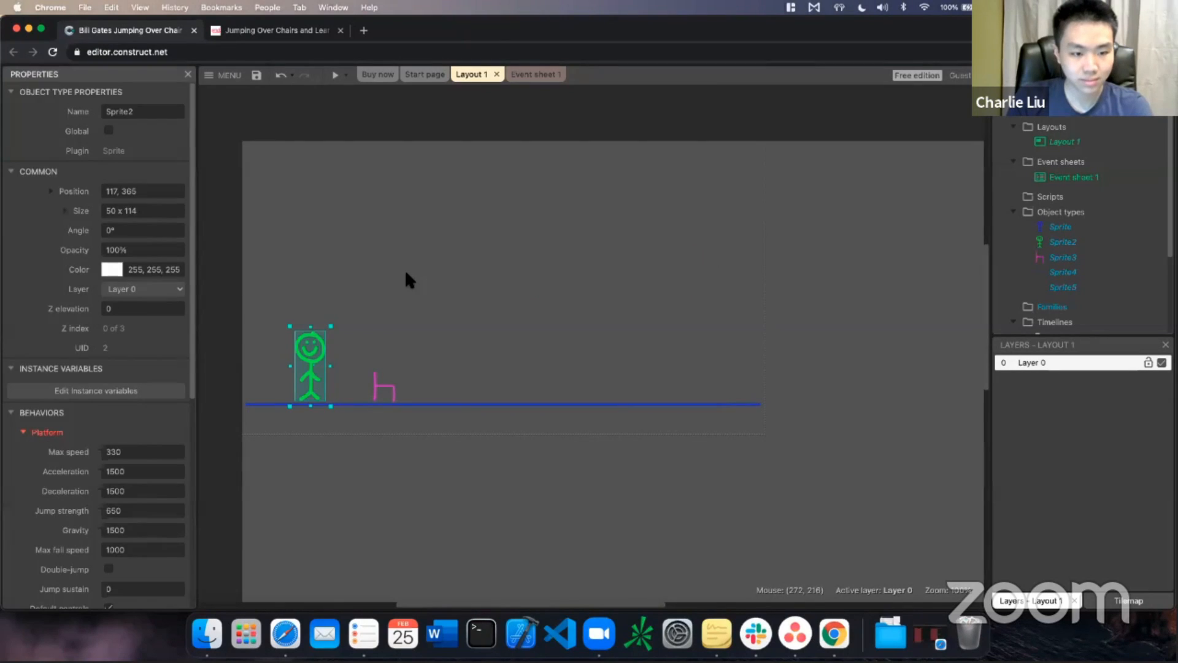
left_click(409, 279)
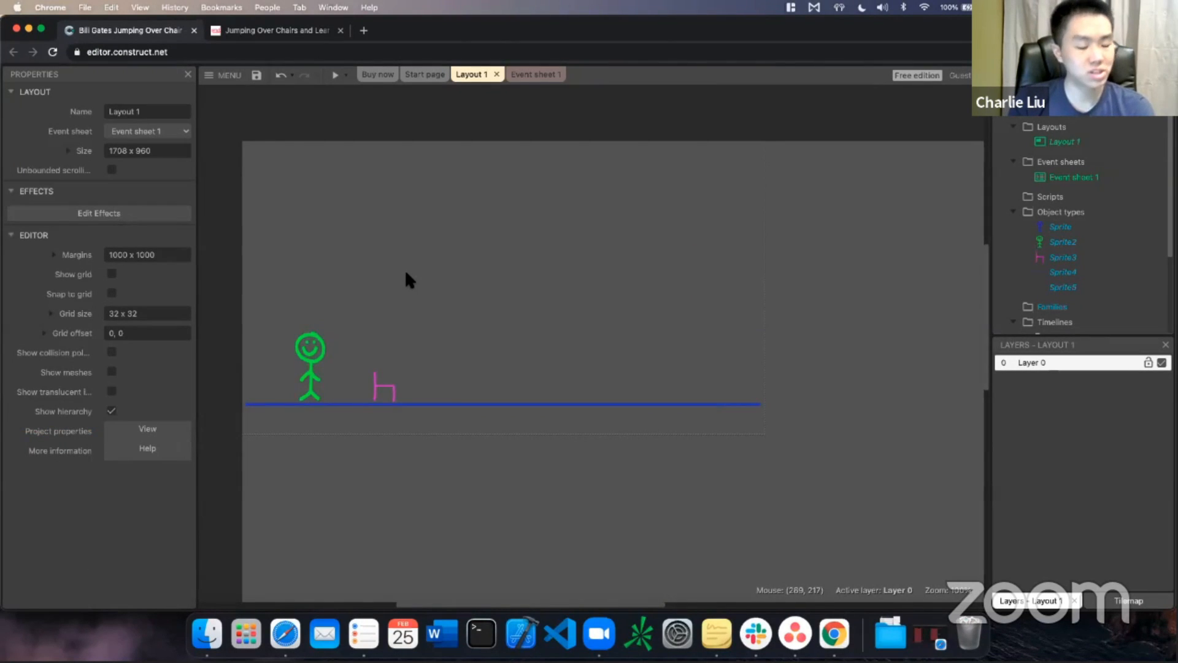
Preview the game to check how the stick figure behaves on the blue ground line, and close the preview
left_click(336, 80)
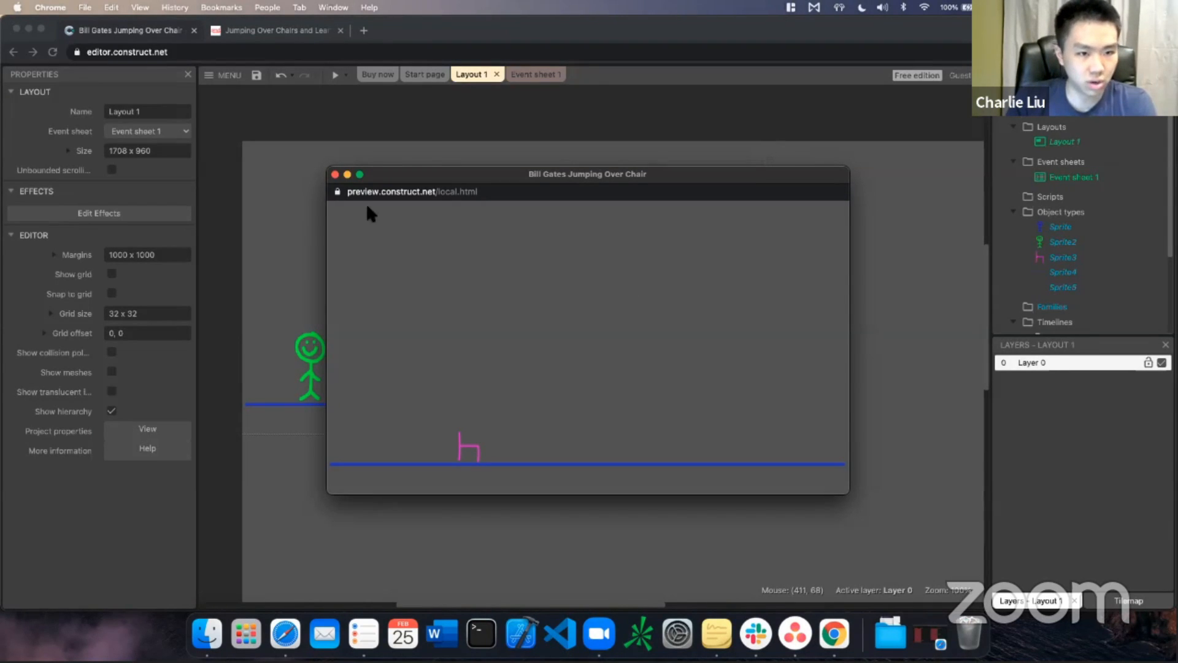
left_click(334, 174)
left_click(415, 404)
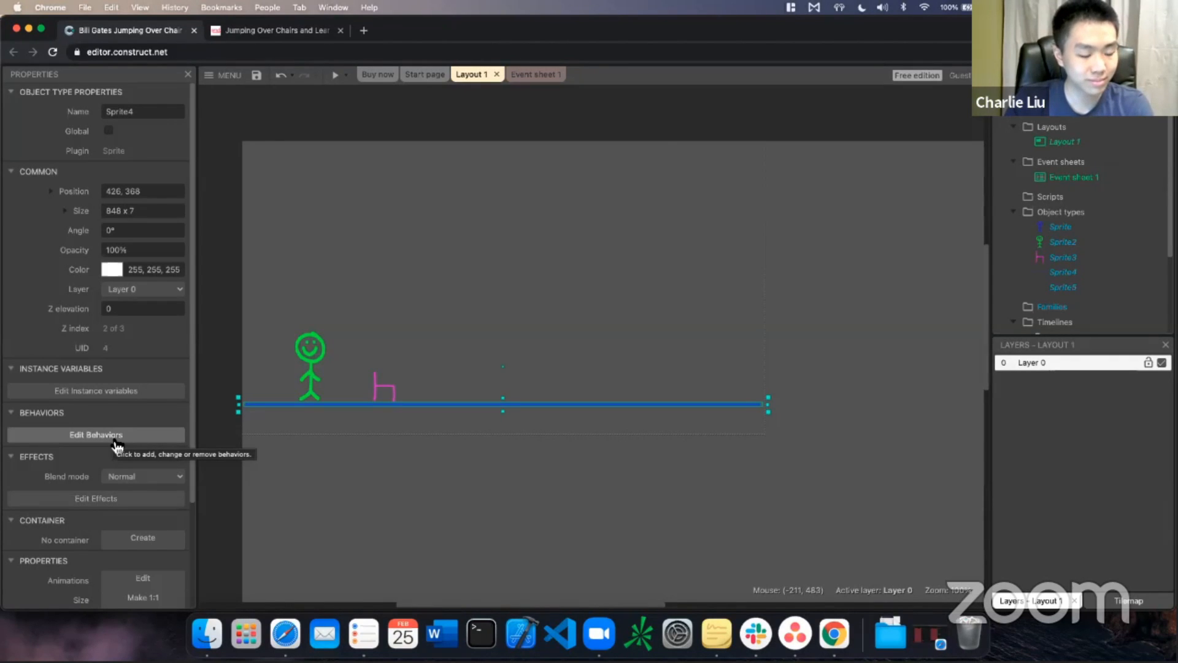
left_click(395, 272)
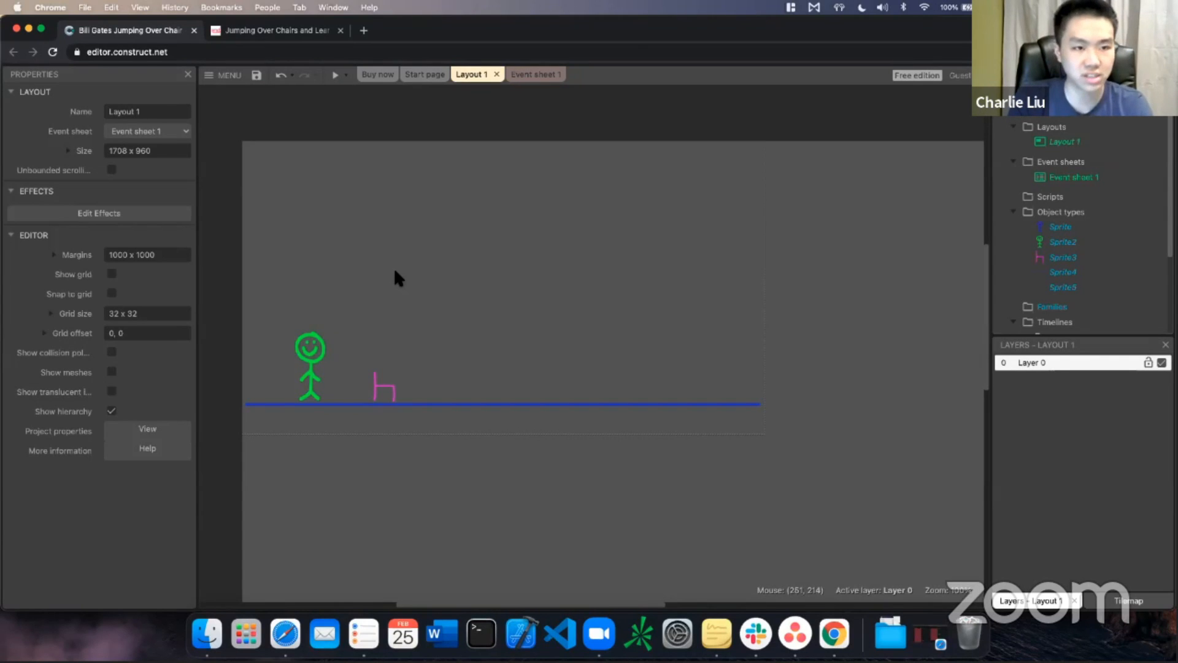
left_click(336, 75)
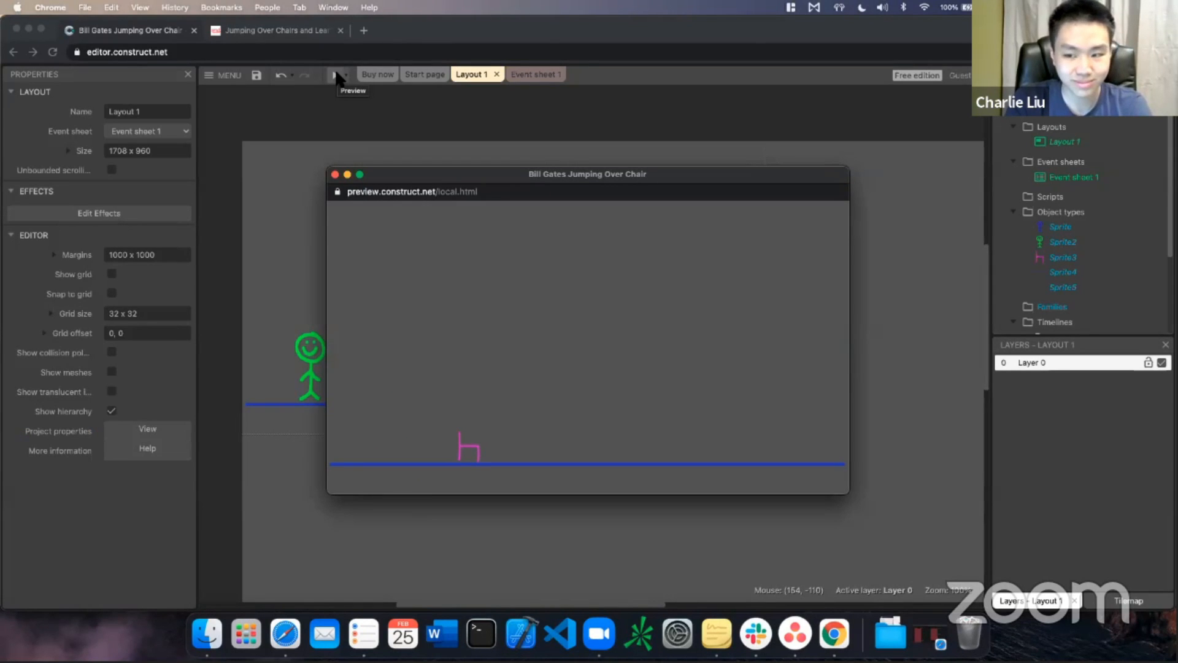
left_click(335, 175)
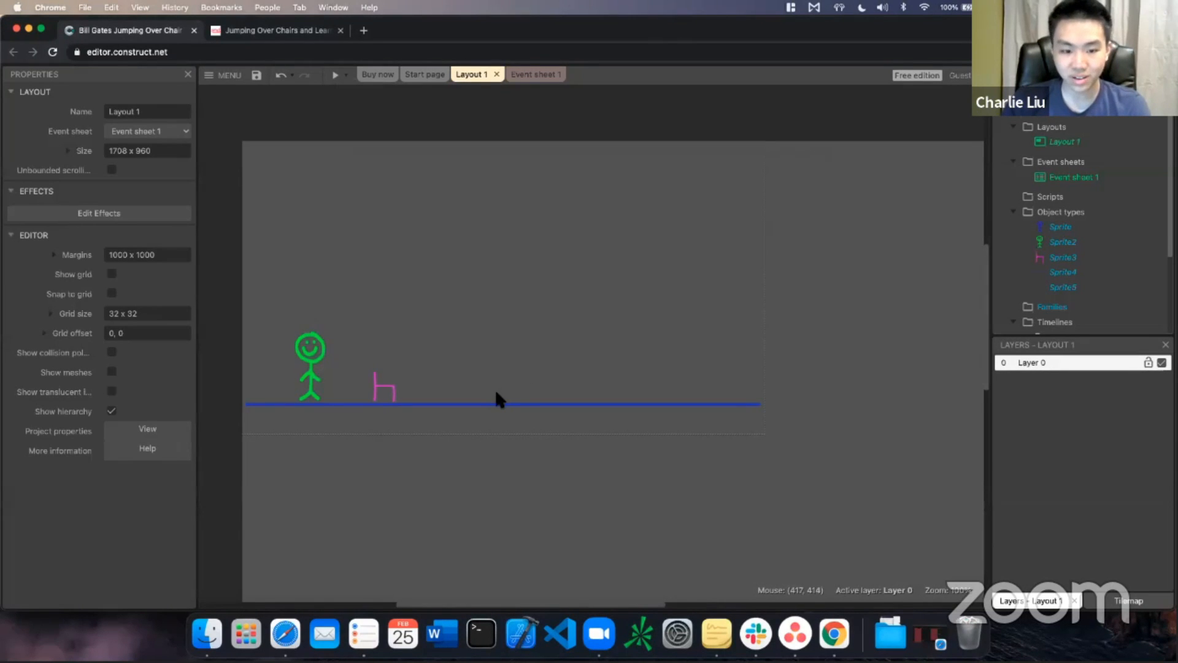
Add the Solid behavior to the blue ground line sprite
left_click(489, 405)
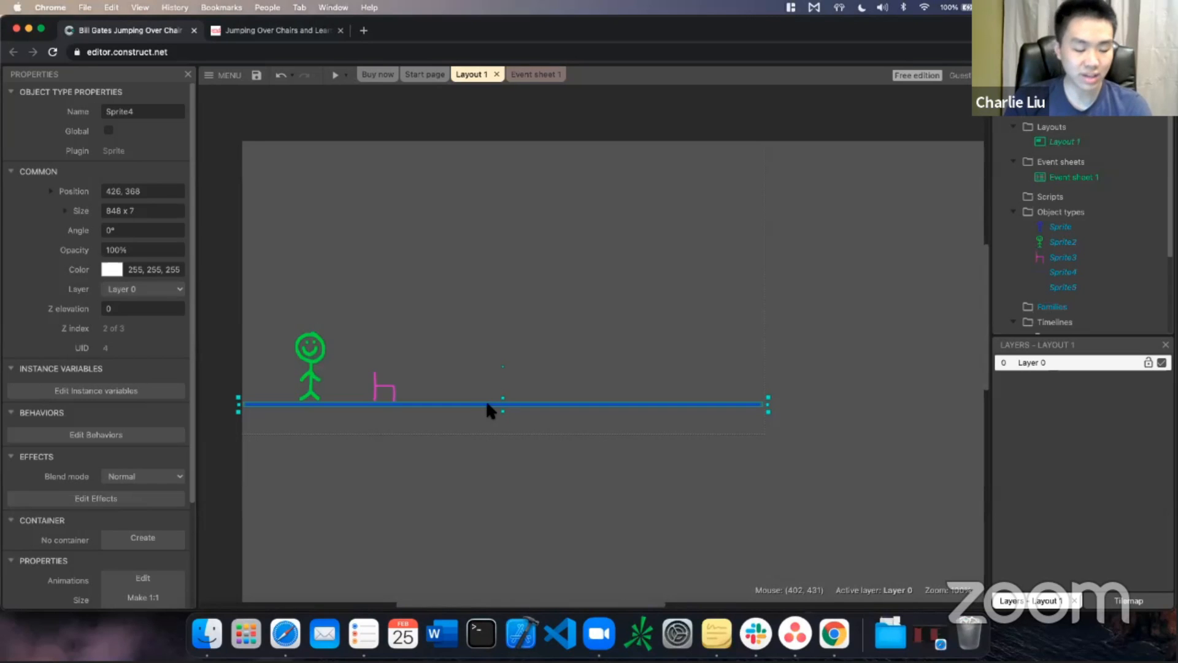
left_click(151, 436)
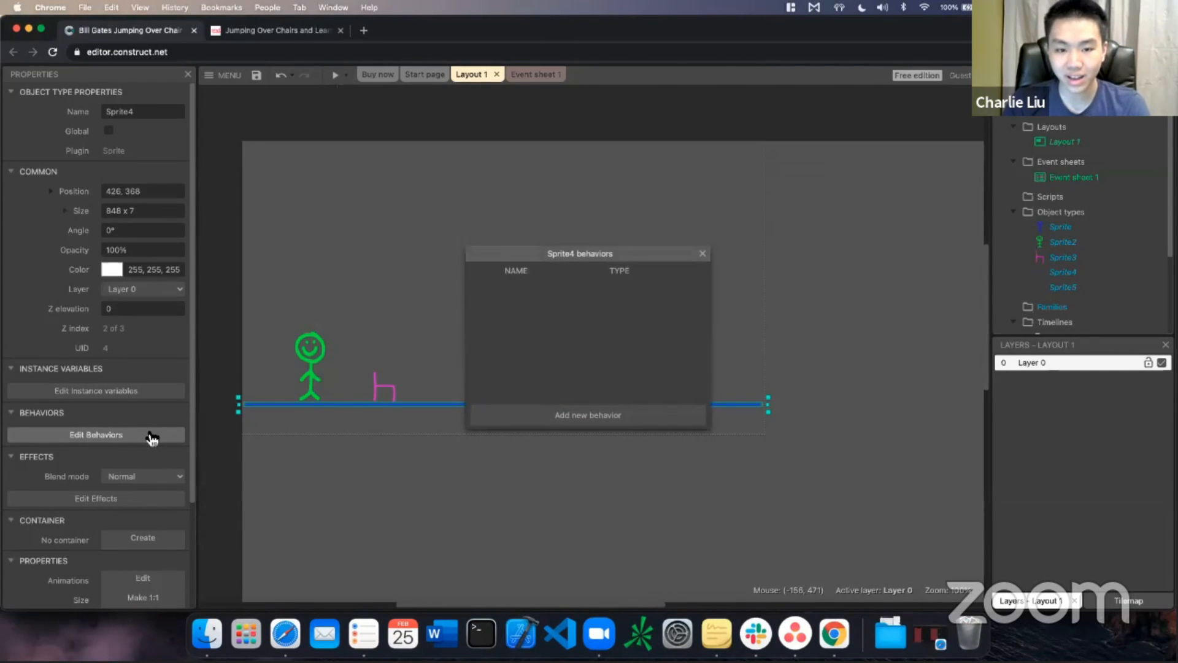
left_click(593, 414)
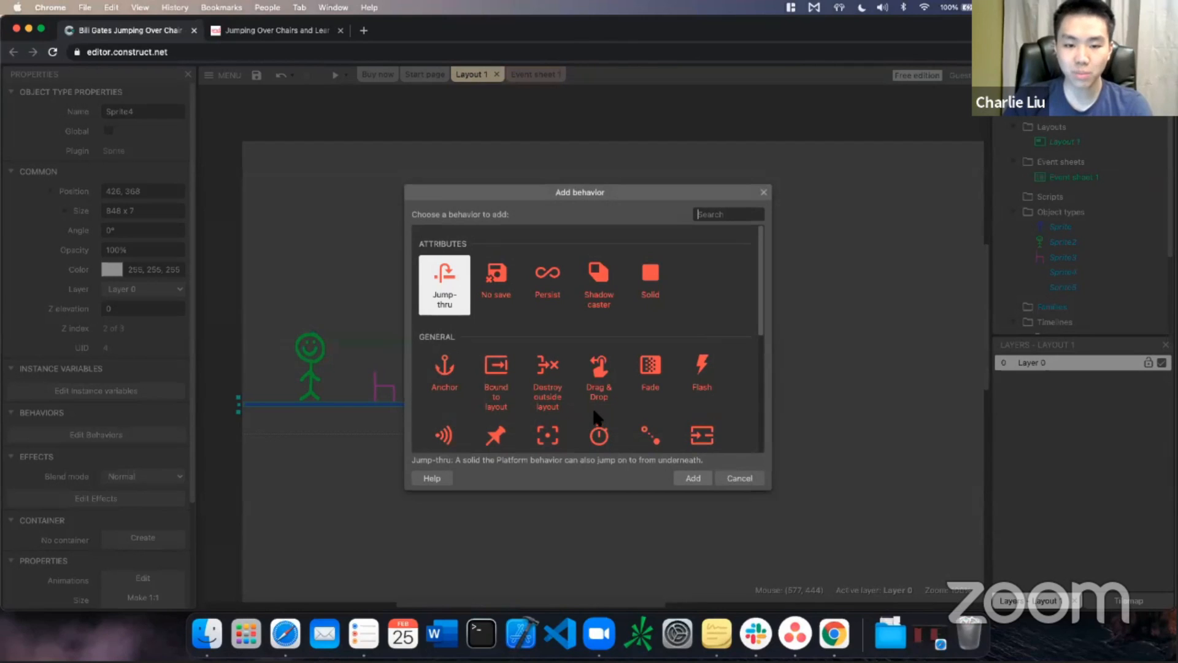
left_click(655, 286)
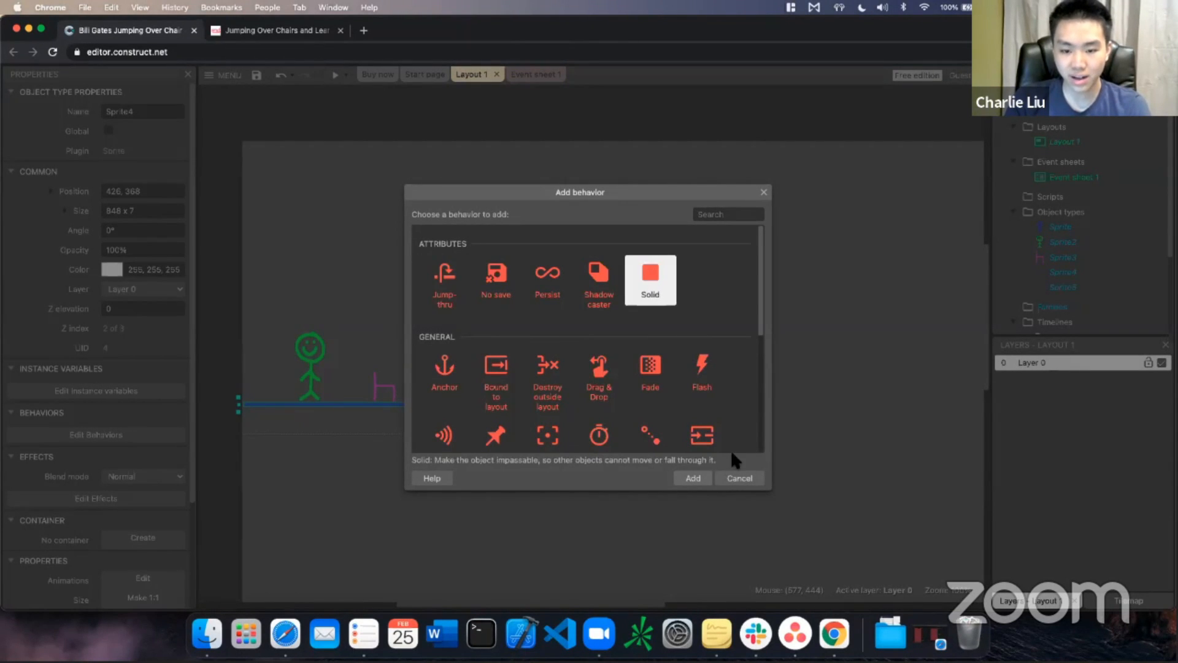
left_click(699, 478)
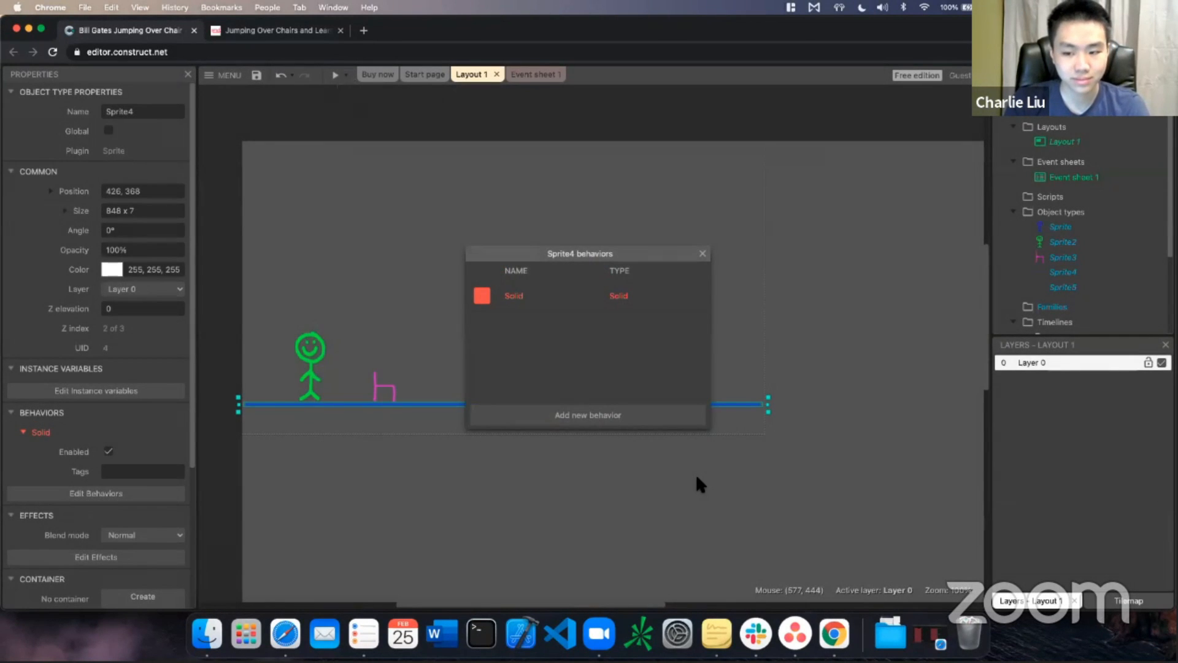
Add the Solid behavior to the green stick figure sprite alongside its Platform behavior
left_click(705, 256)
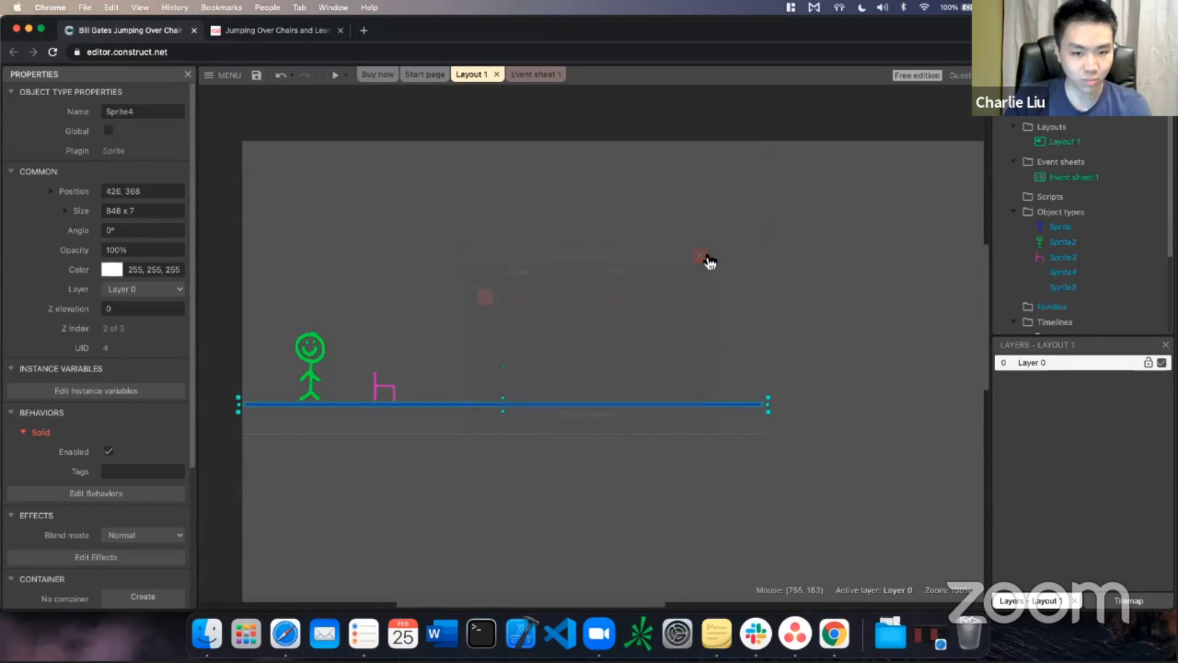
left_click(601, 283)
left_click(313, 352)
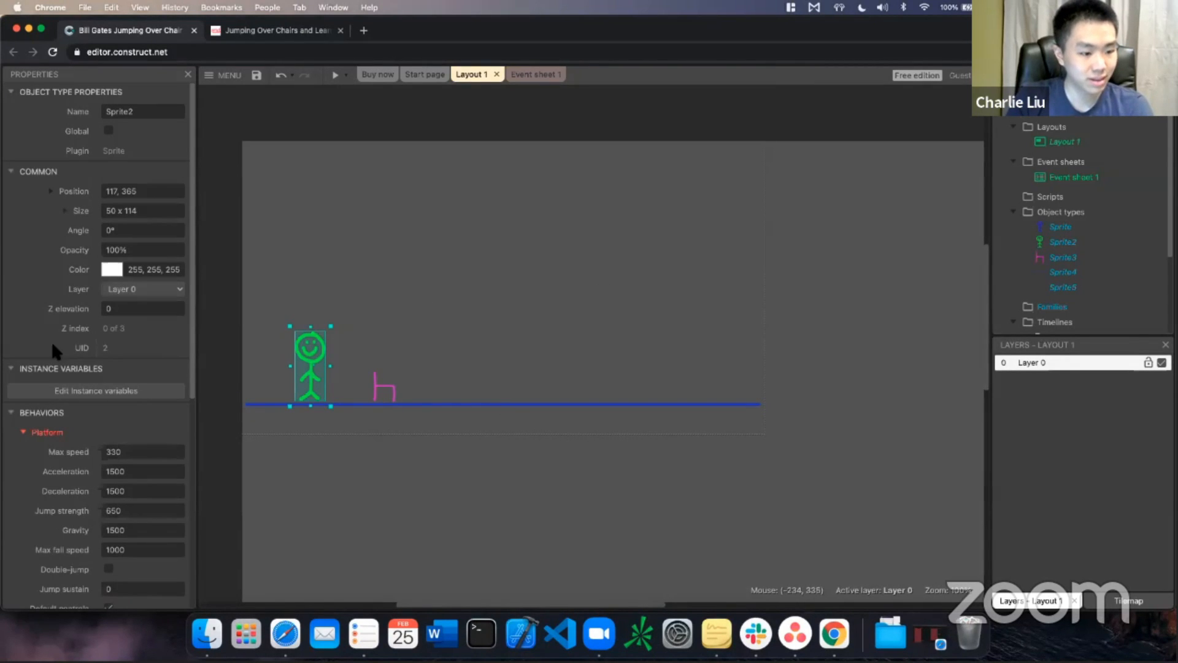
scroll(52, 342, "down", 5)
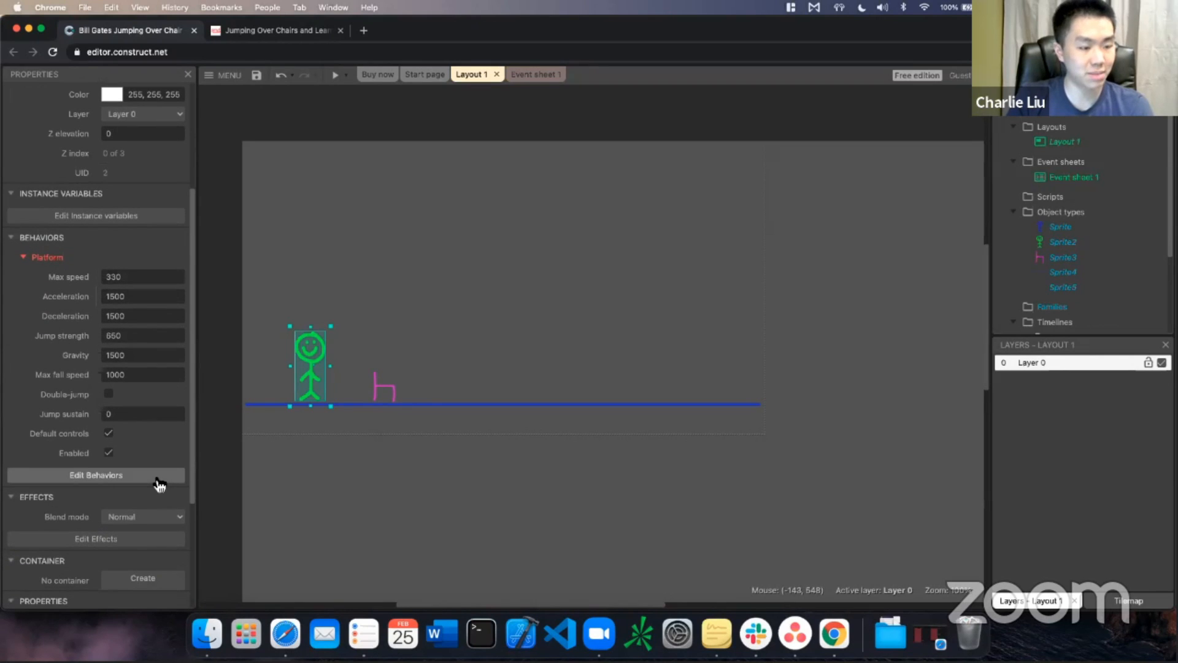
left_click(158, 479)
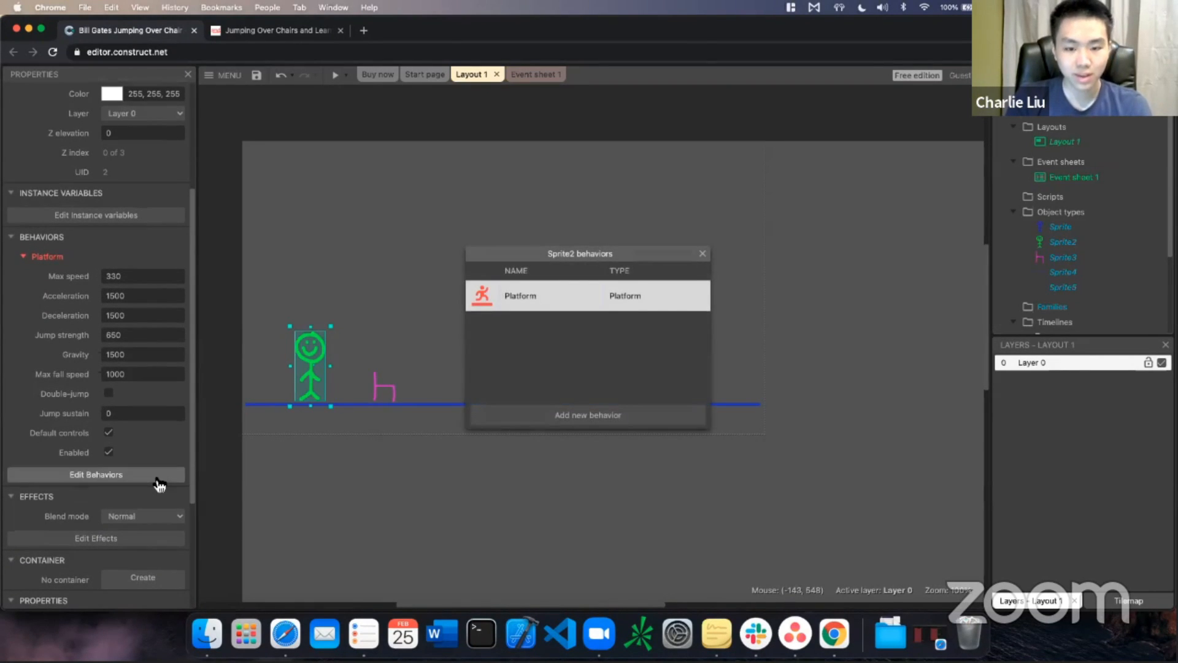
left_click(575, 415)
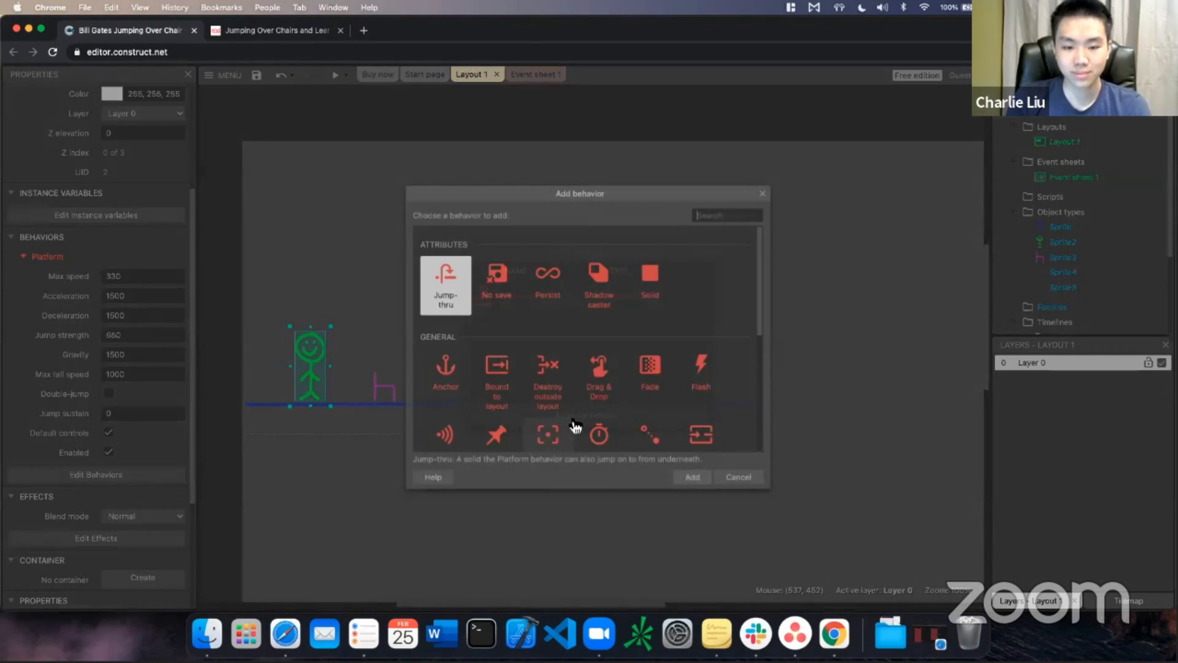
double_click(654, 283)
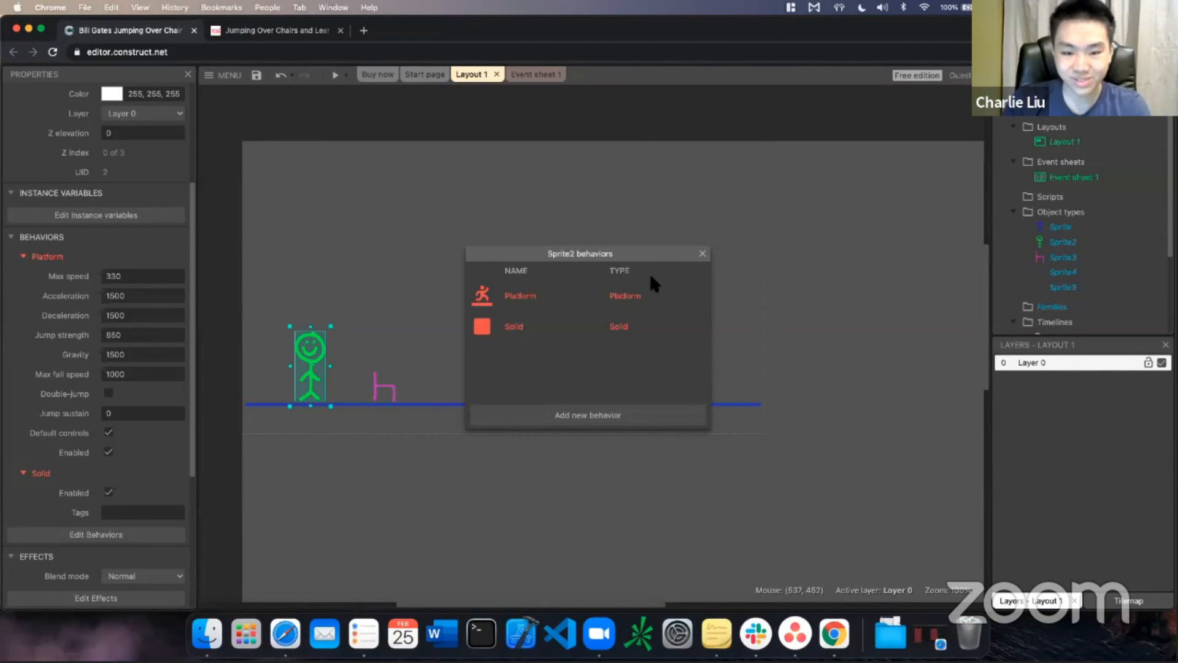
left_click(702, 253)
left_click(528, 286)
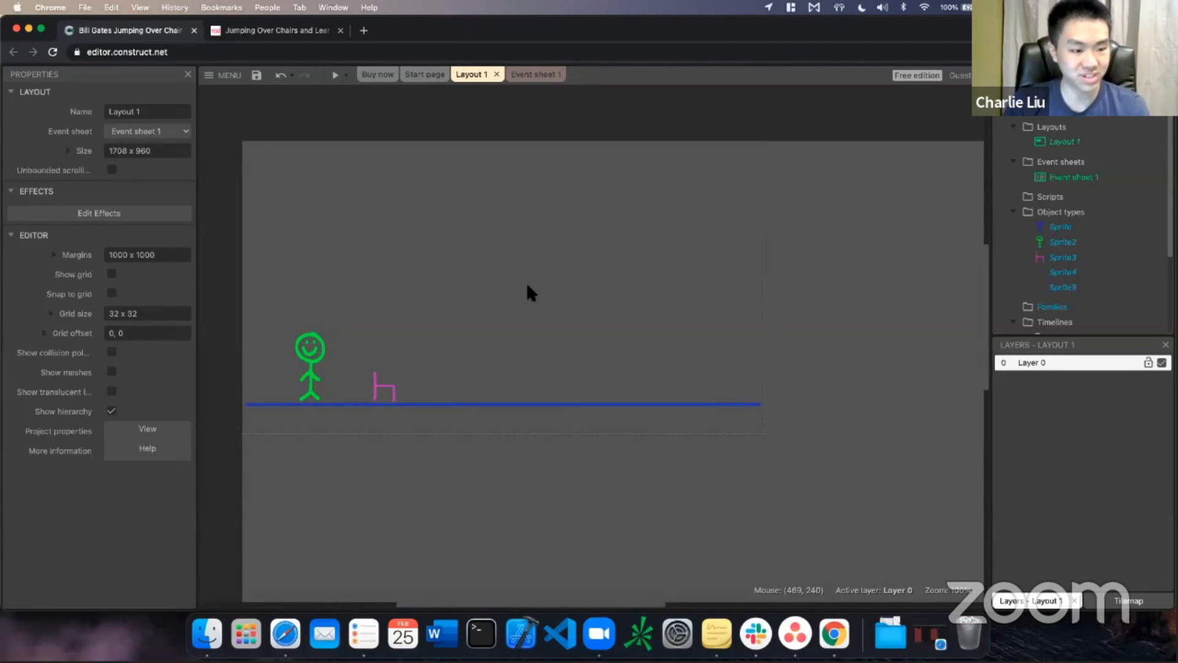
Add the Solid behavior to the pink chair sprite
left_click(387, 389)
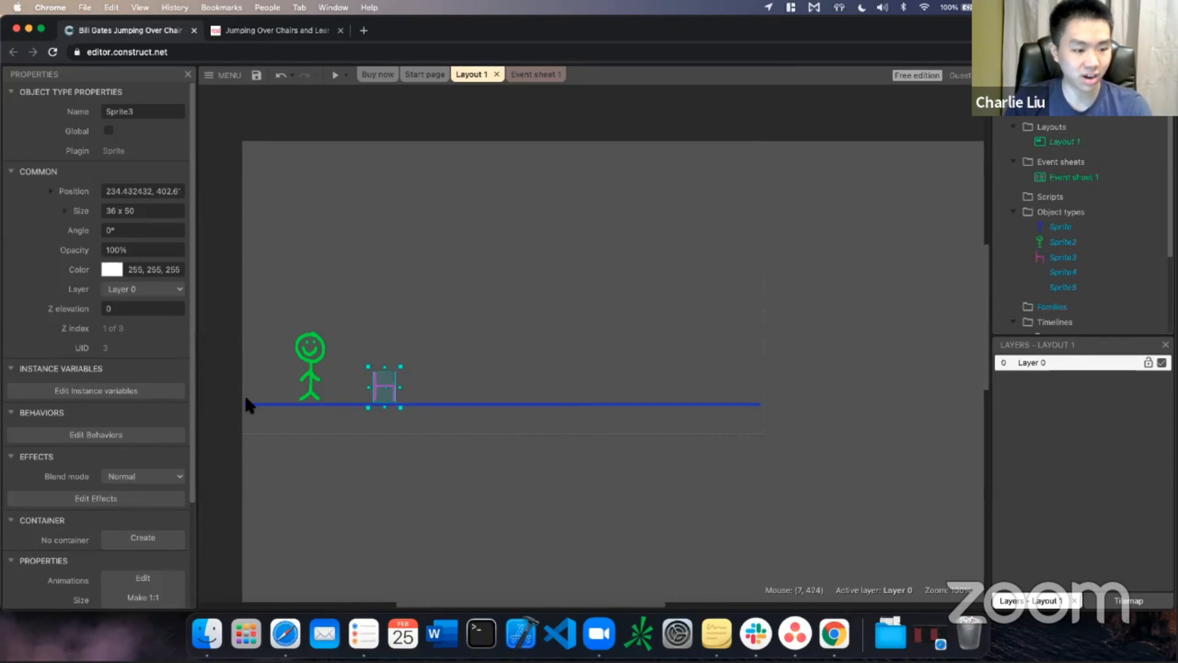
left_click(149, 441)
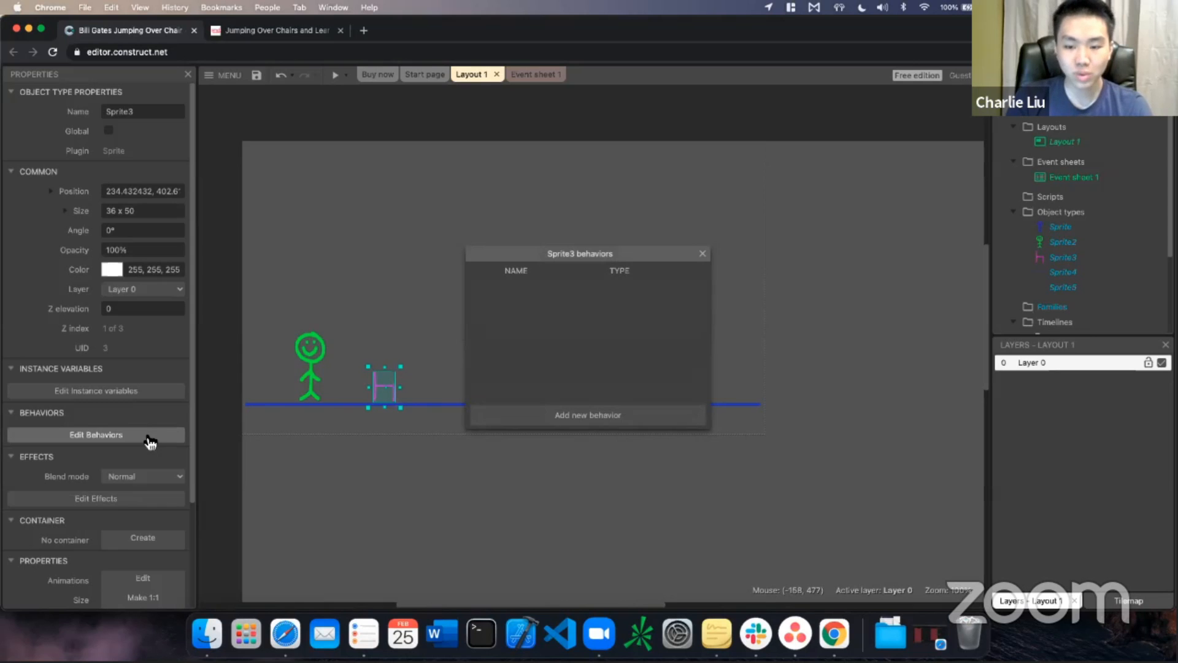
left_click(546, 418)
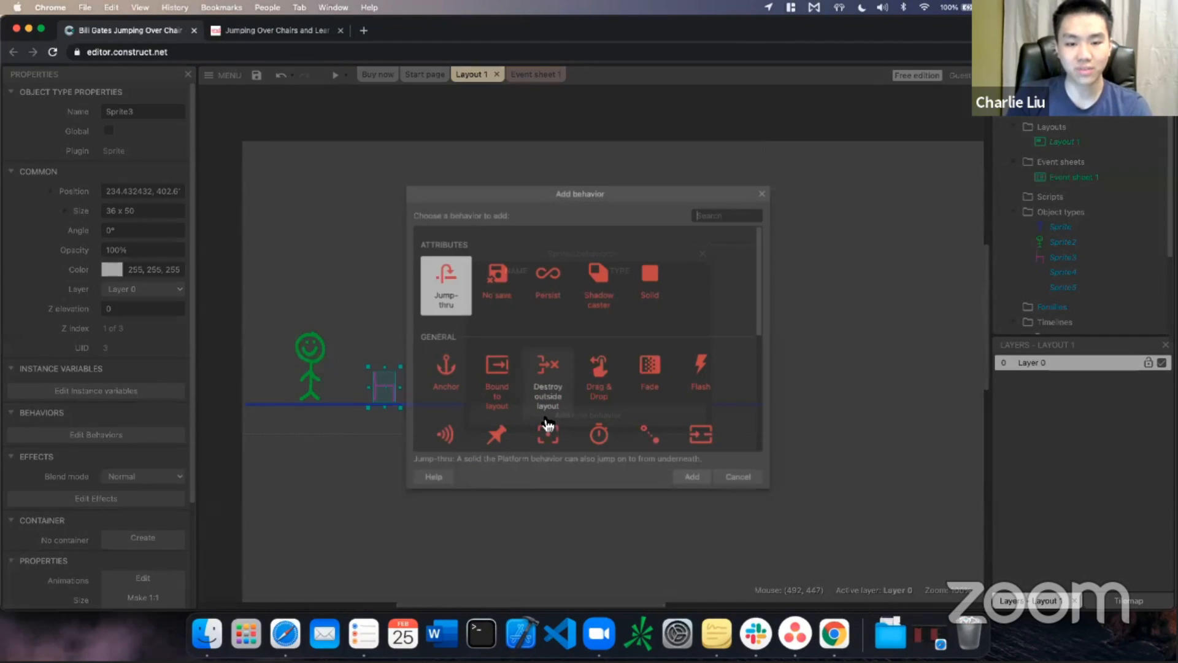
double_click(651, 282)
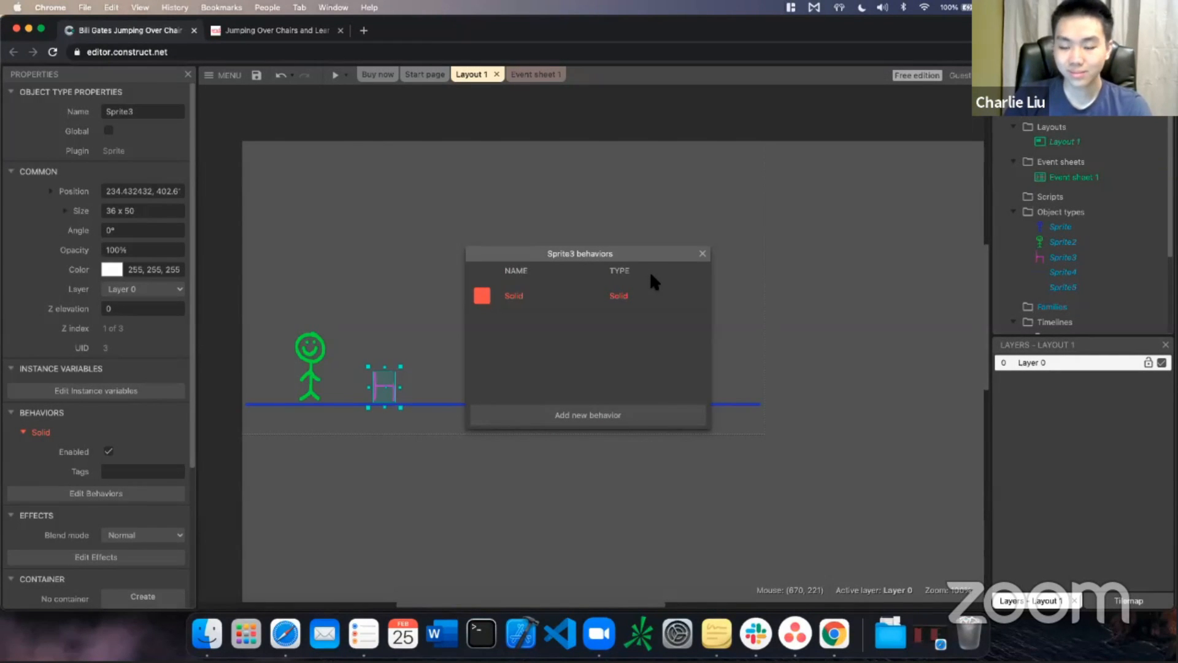
left_click(703, 254)
left_click(486, 249)
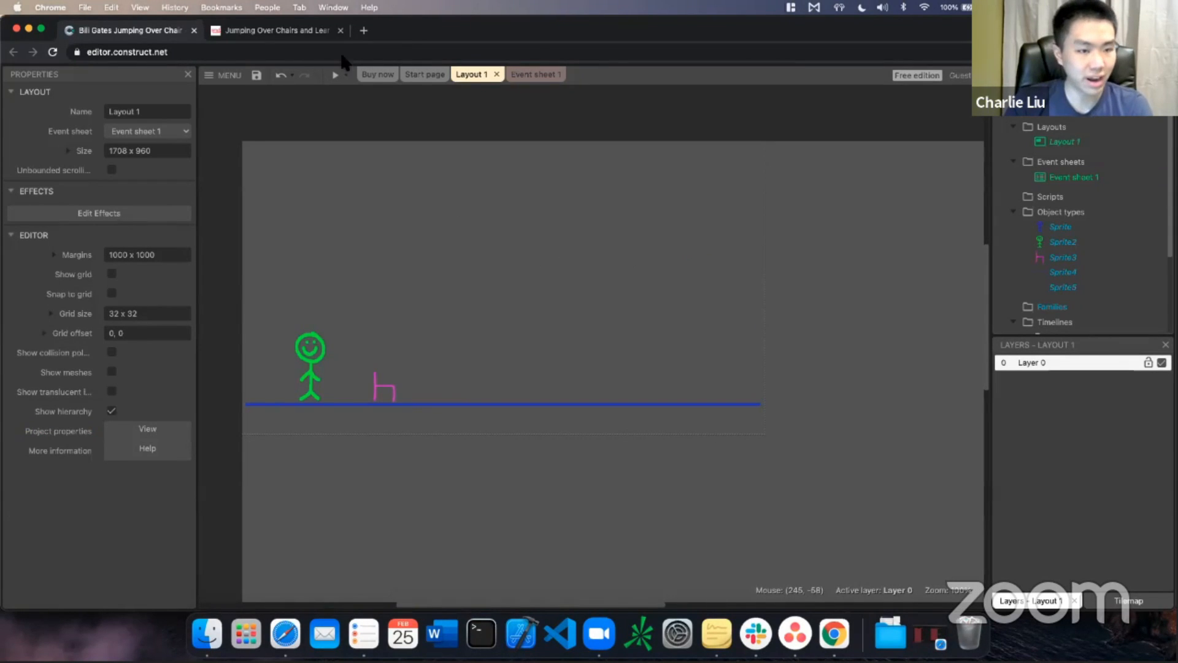
Preview the game, walk the stick figure away from the chair along the ground line, and close the preview
left_click(336, 76)
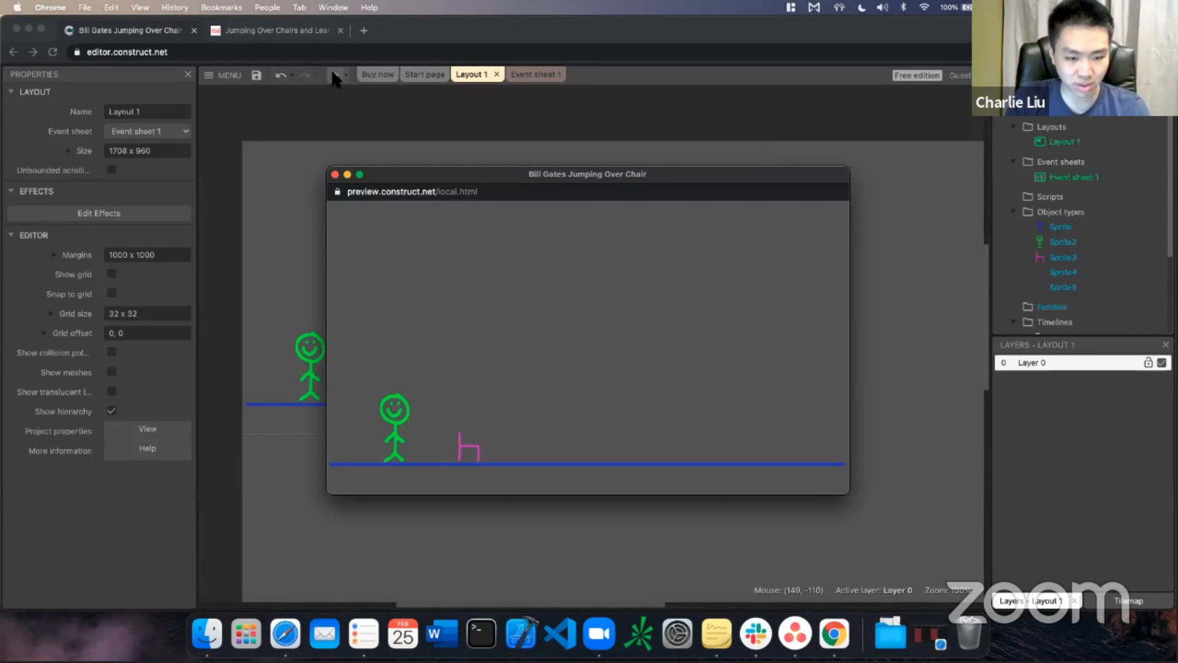
key("Left")
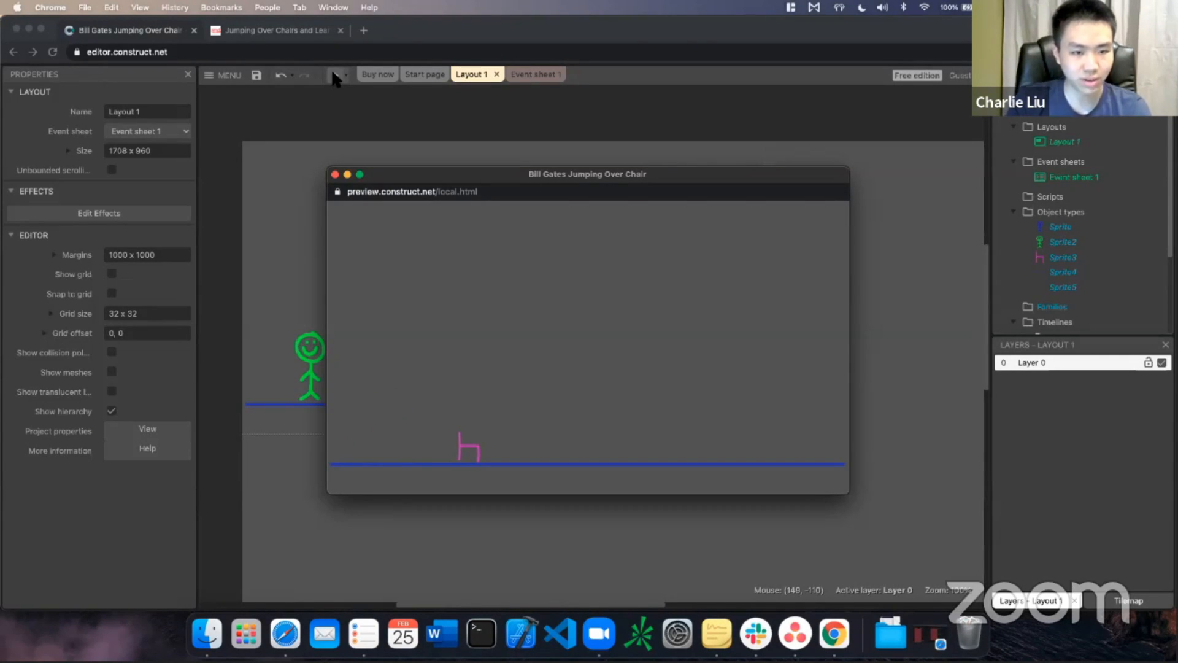
left_click(335, 175)
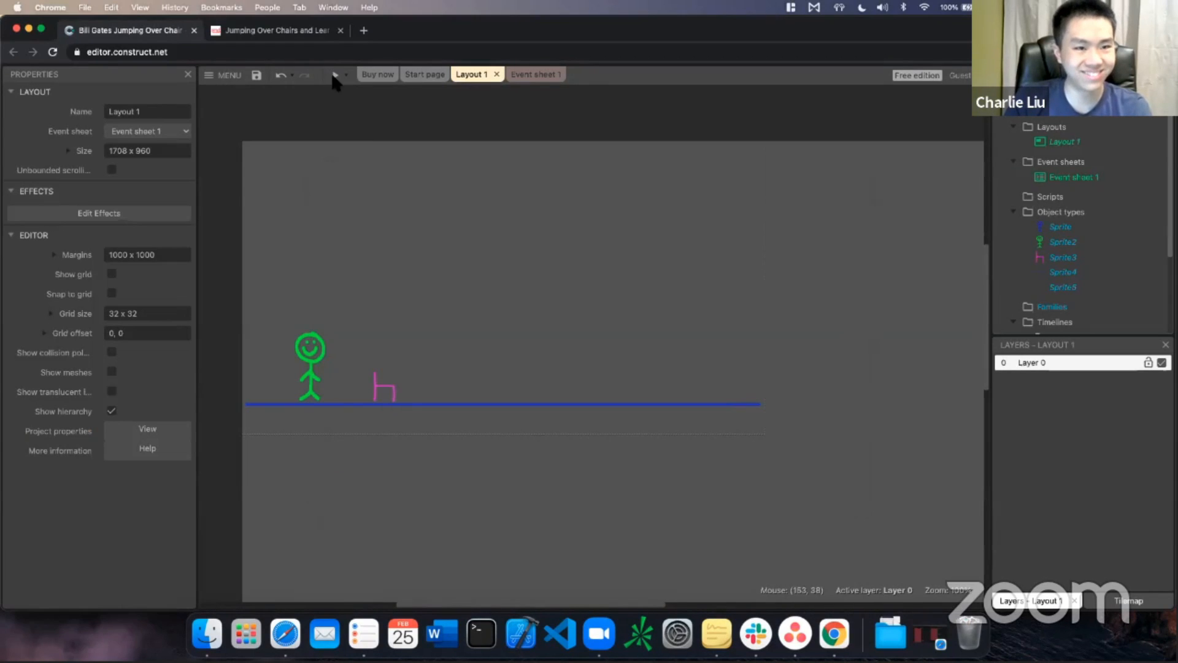
Preview the game again, test walking into the chair and jumping over it in both directions, and close the preview
left_click(334, 75)
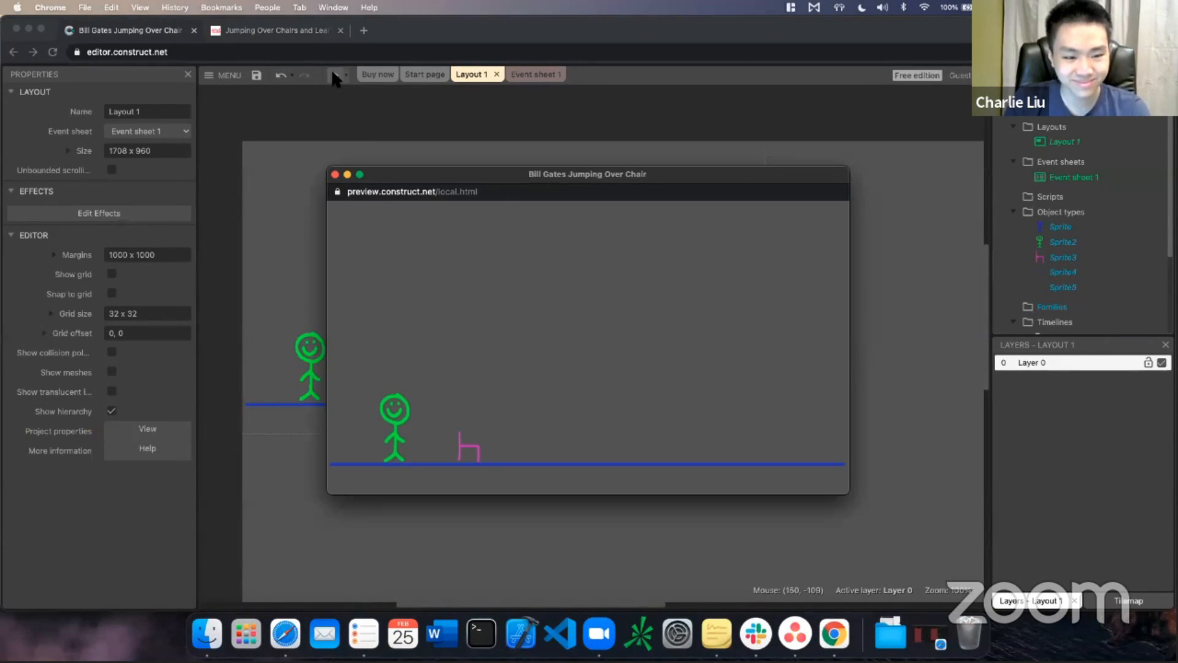
key("Left")
key("Right")
key("Left")
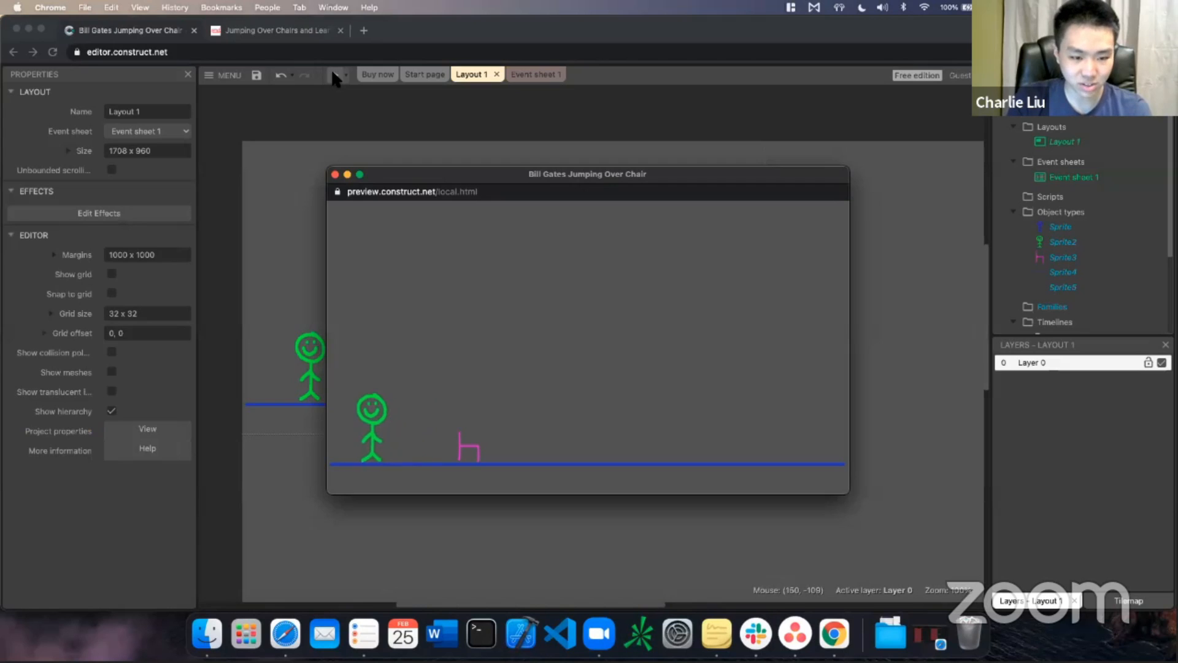
key("Up")
key("Right")
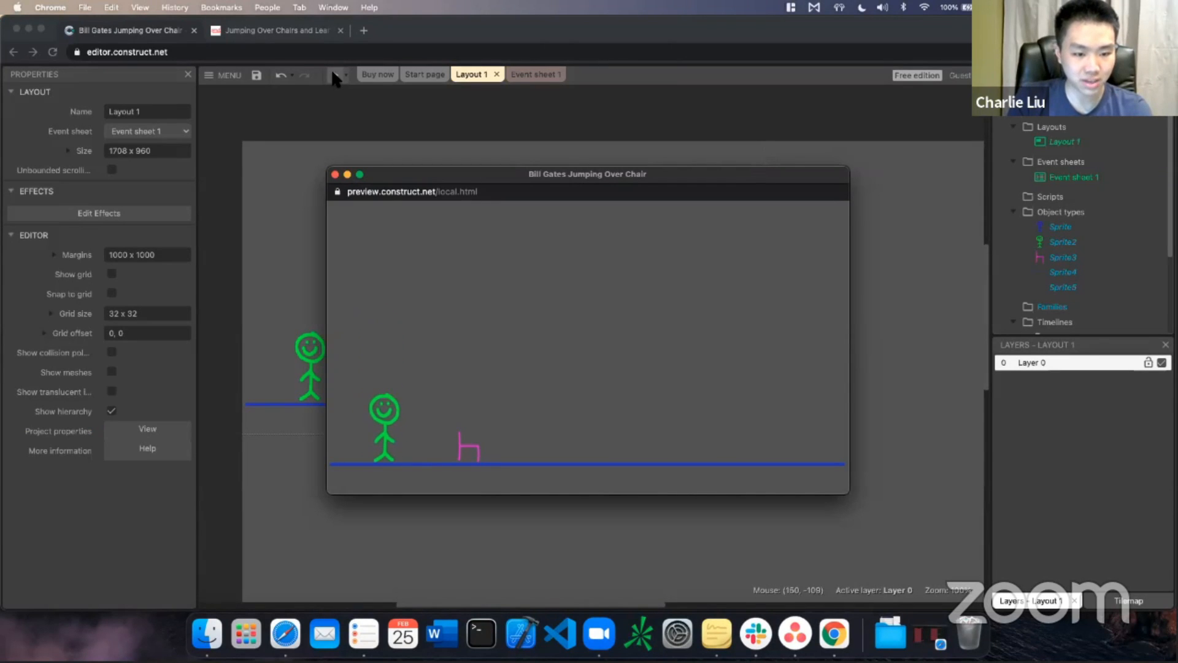
key("Up")
key("Up")
key("Left")
key("Right")
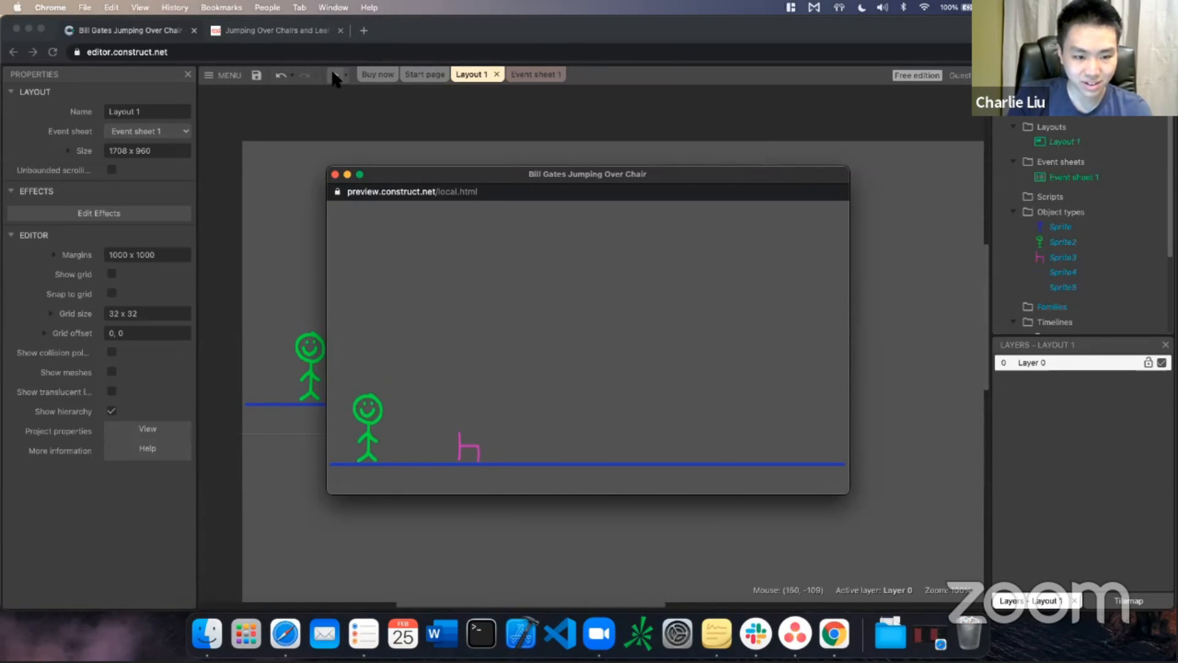
key("Up")
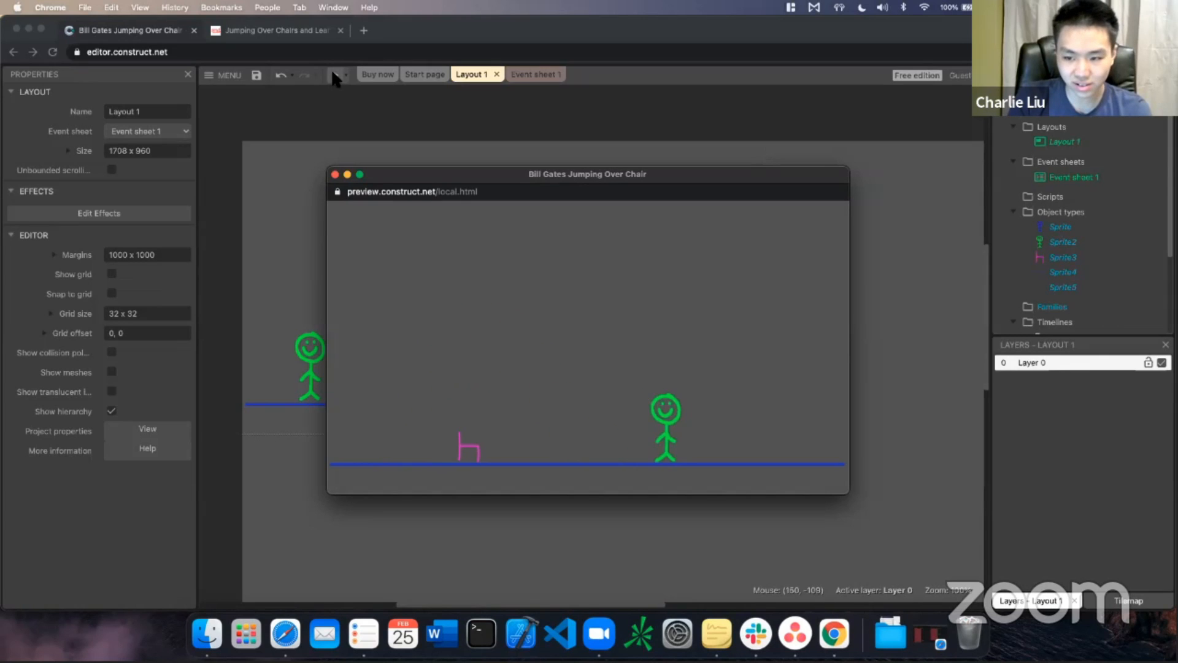
key("Left")
key("Up")
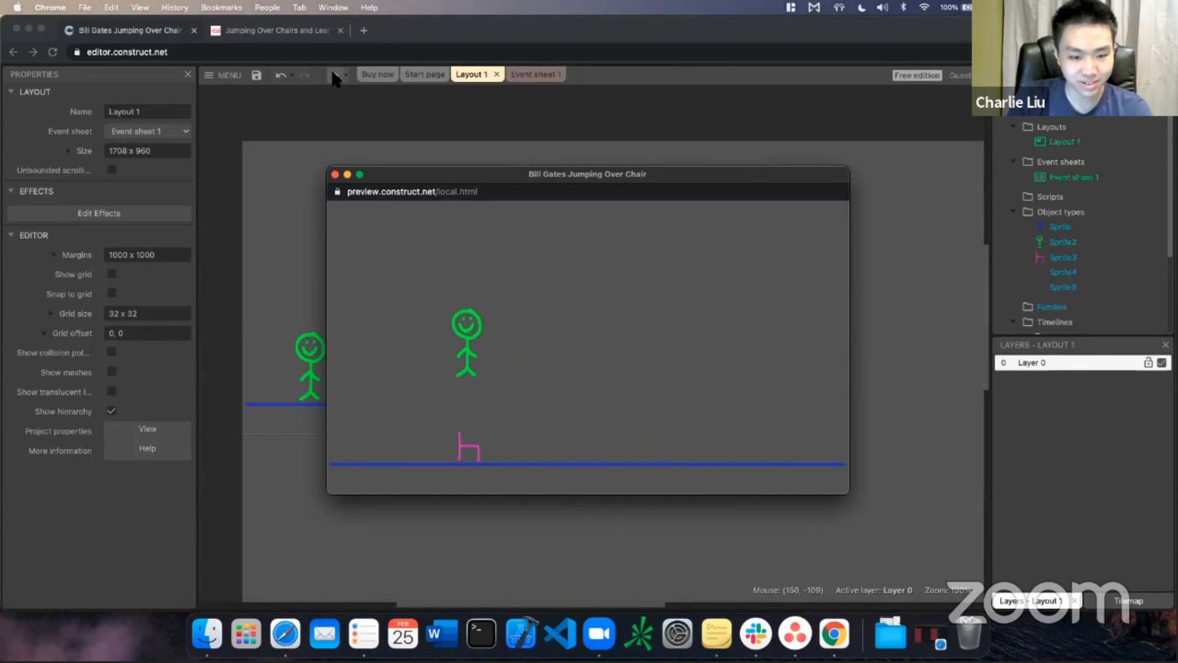
key("Right")
key("Left")
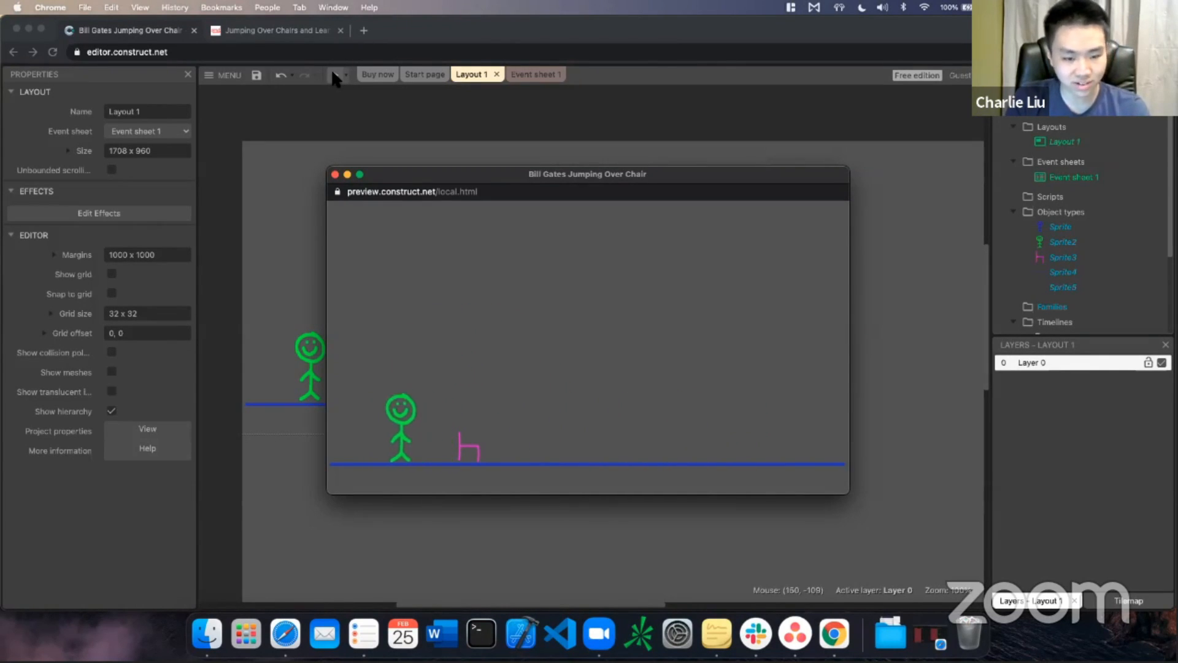
key("Right")
key("Left")
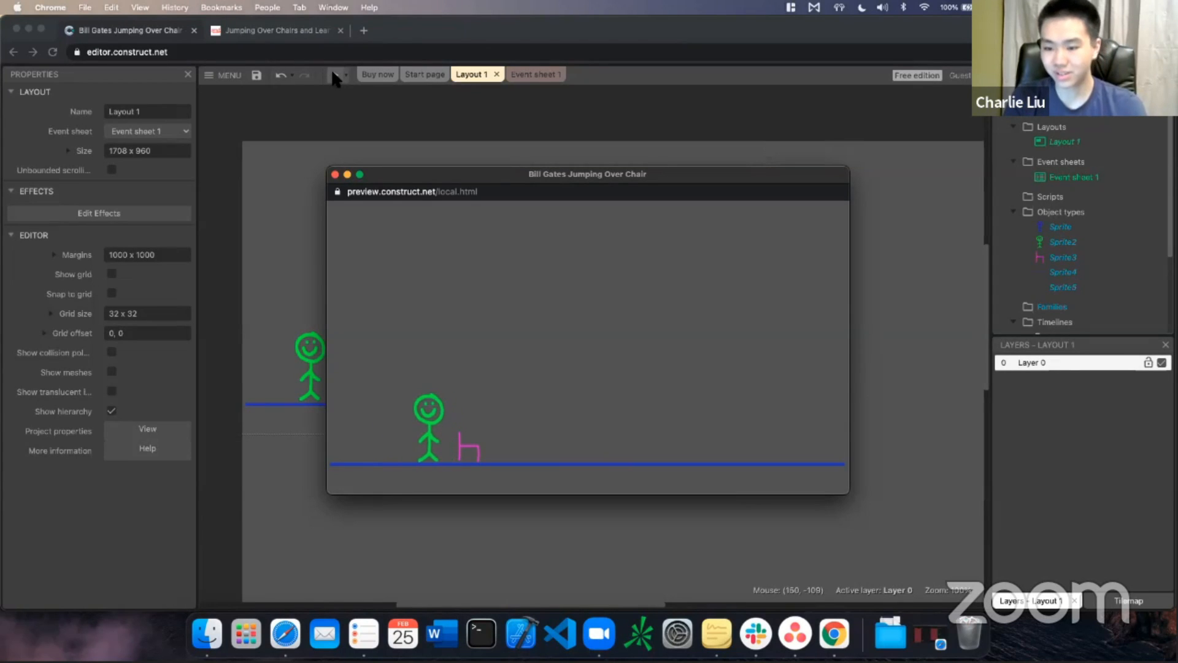
key("Right")
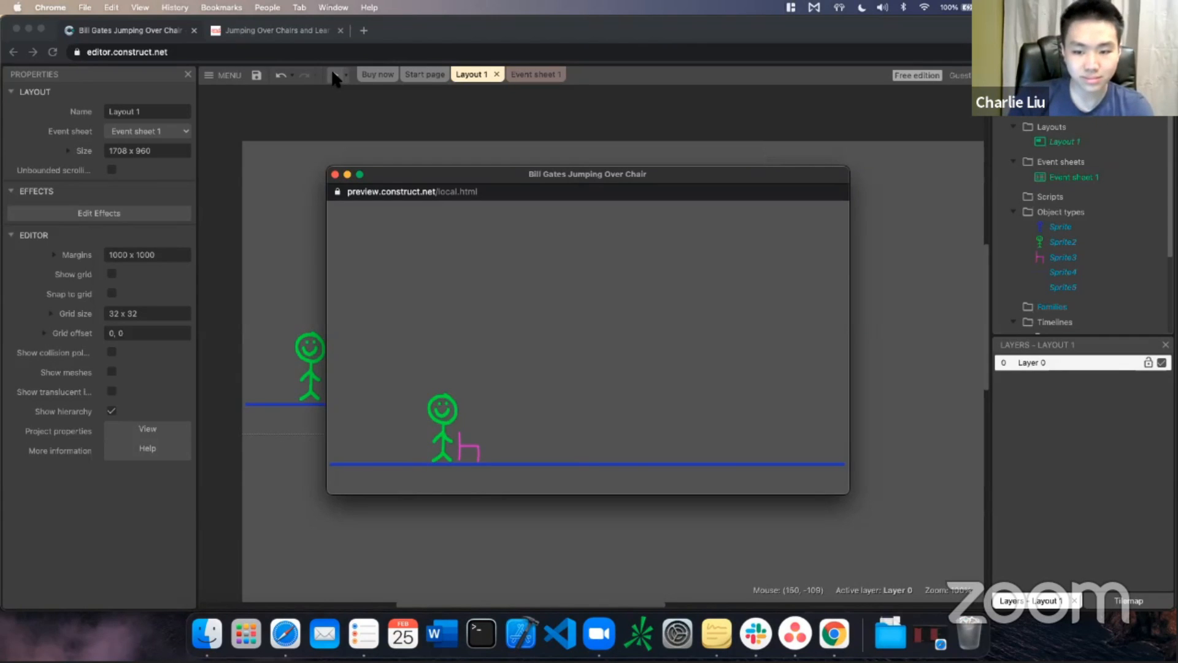
key("Left")
key("Right")
key("Up")
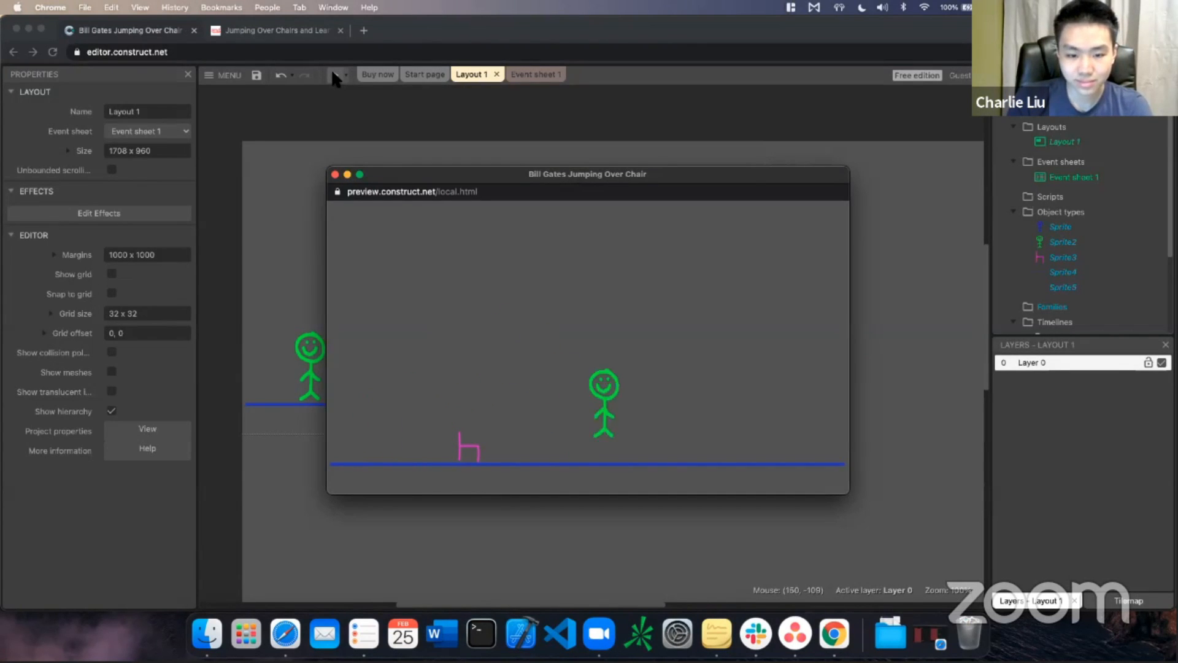
key("Up")
key("Left")
key("Up")
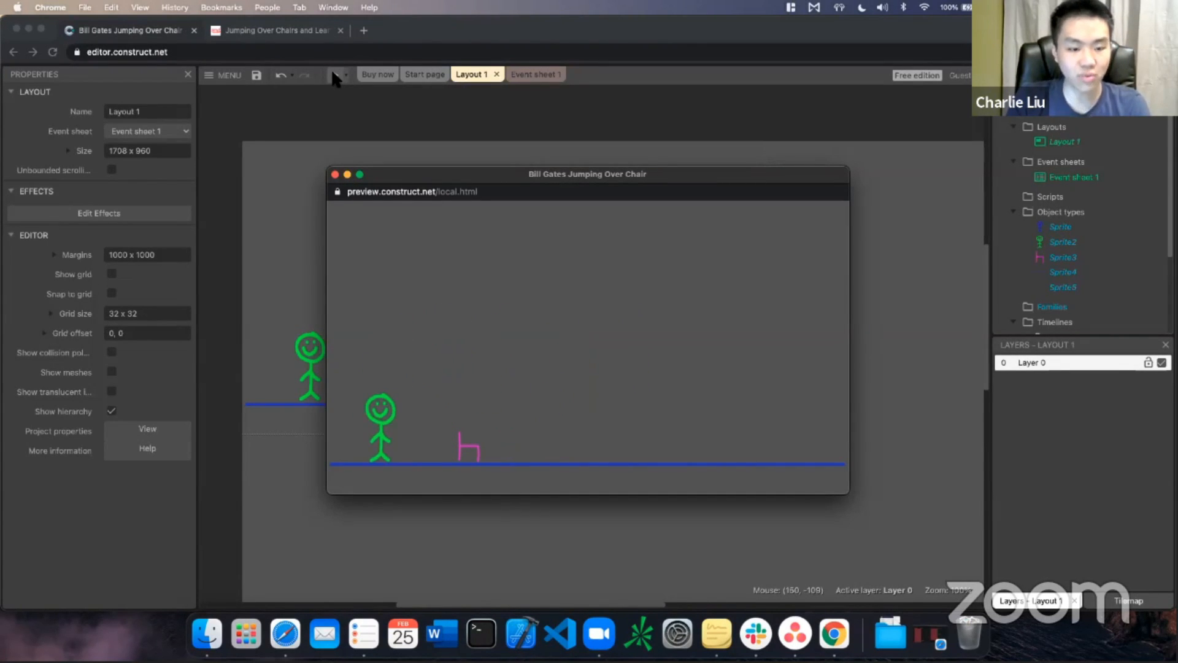
key("Right")
key("Up")
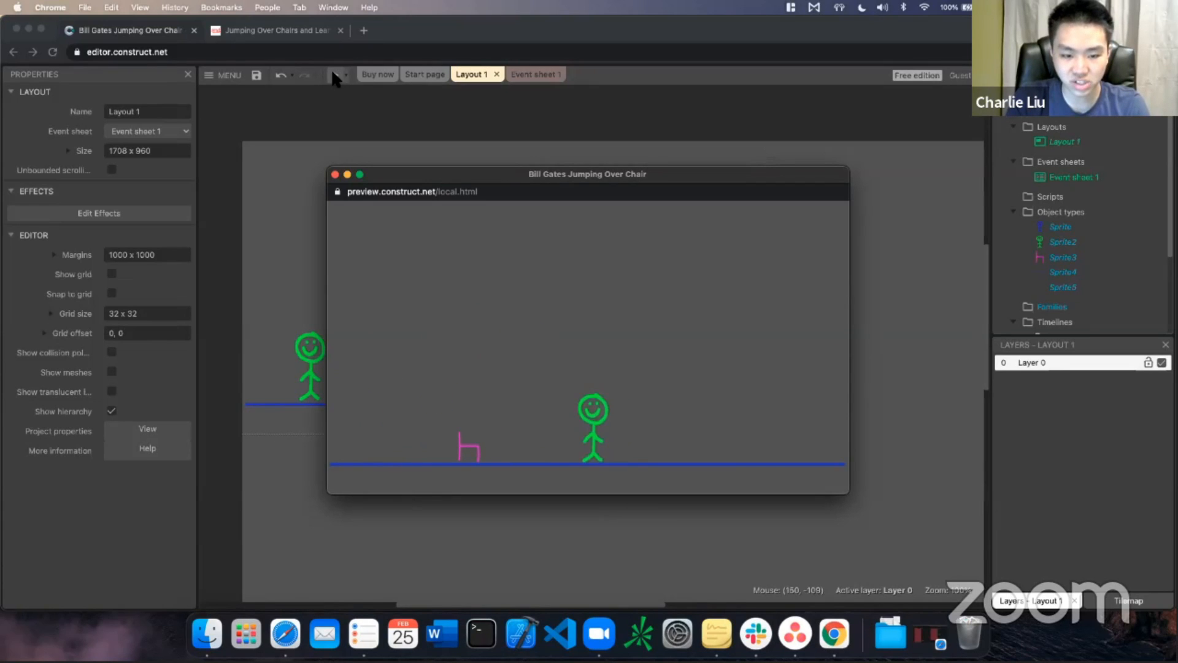
key("Left")
key("Up")
key("Right")
key("Up")
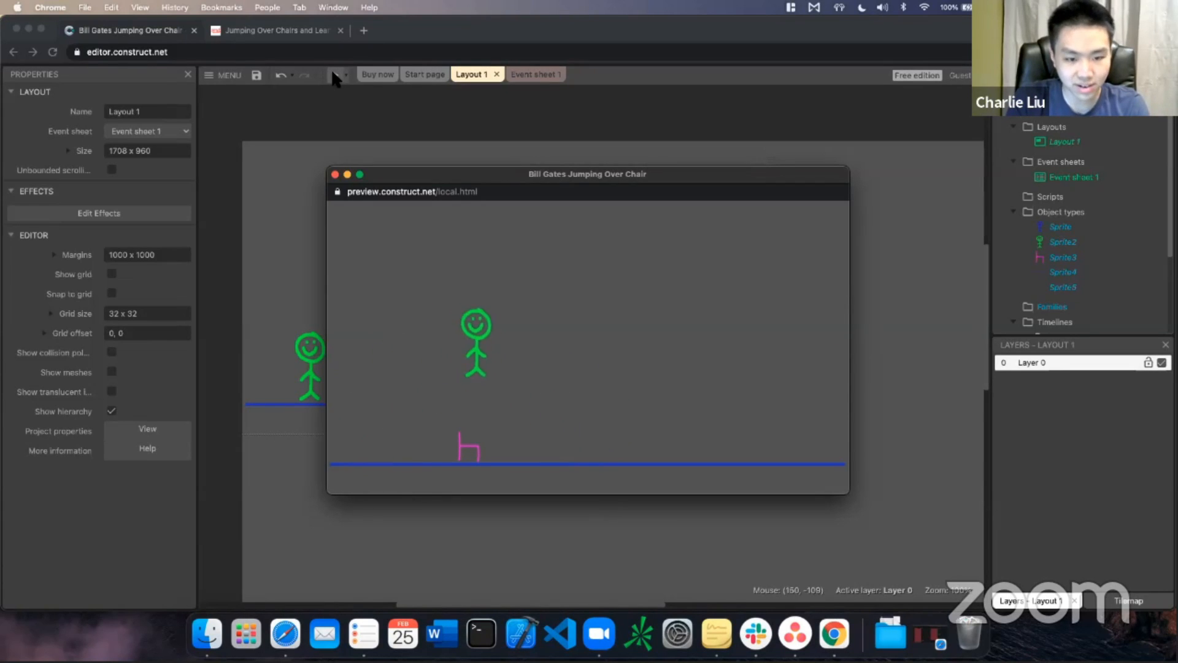
key("Left")
key("Up")
key("Right")
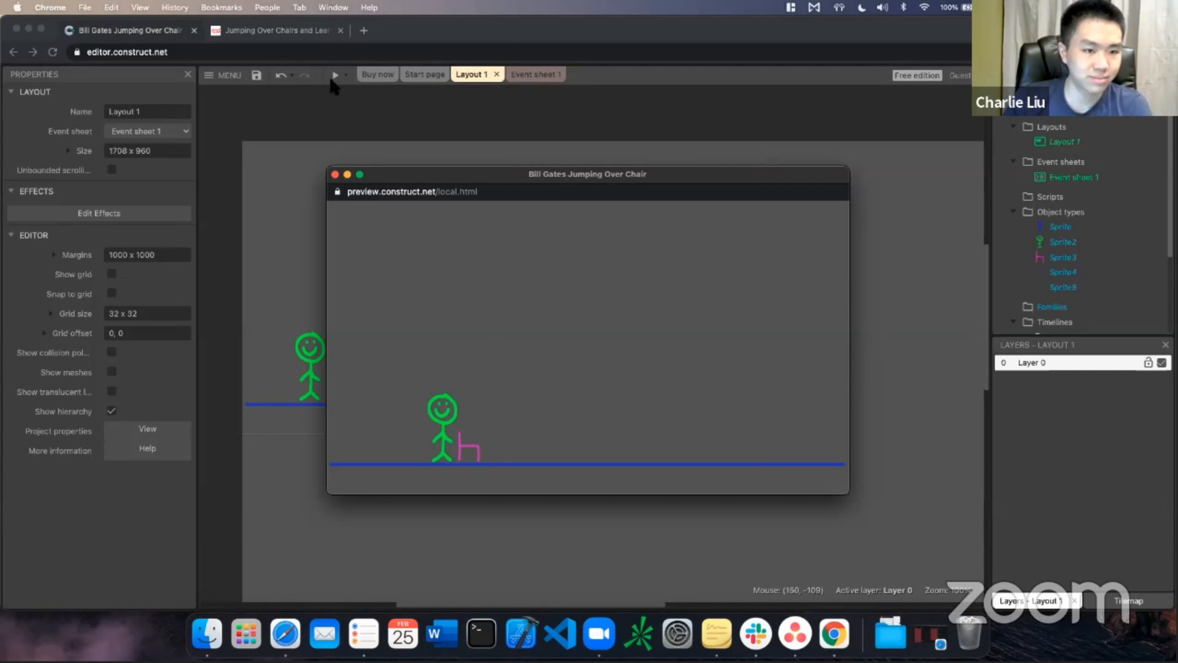
left_click(335, 175)
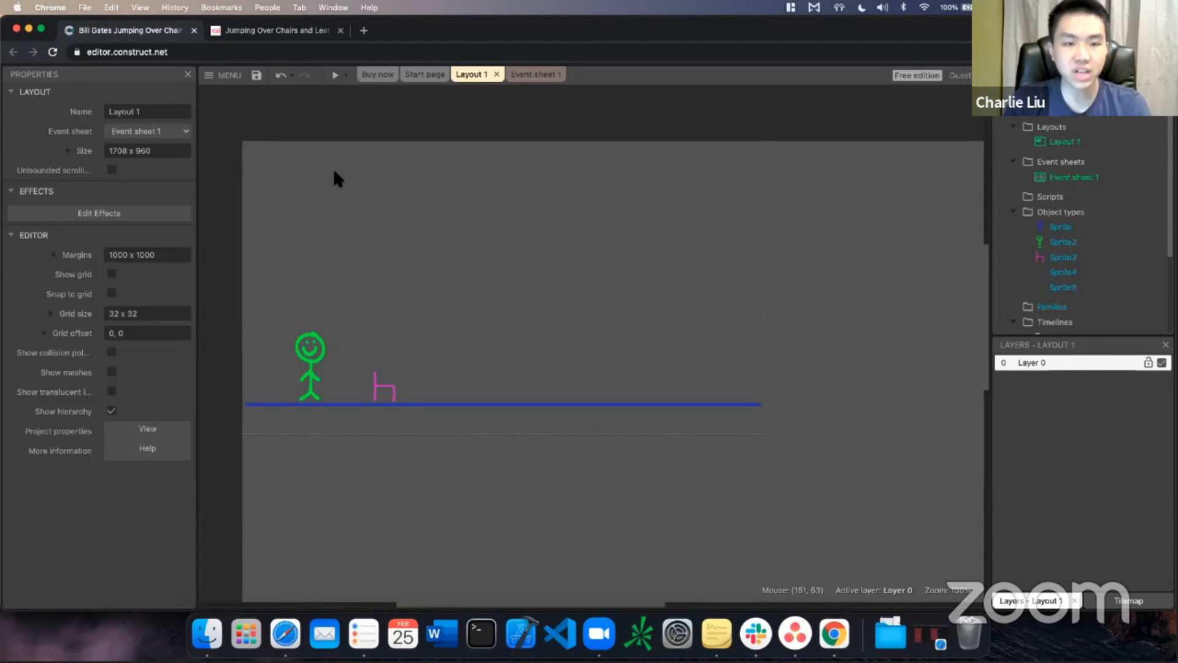
Insert another new Sprite object type from Layout 1
left_click(537, 83)
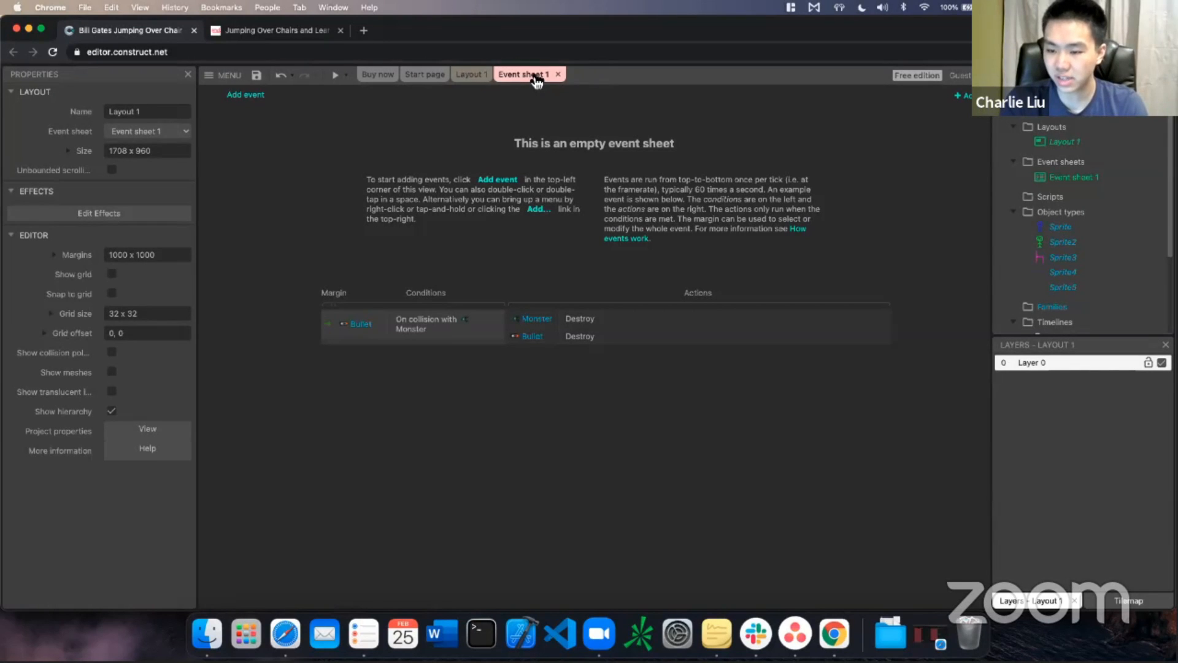
left_click(470, 76)
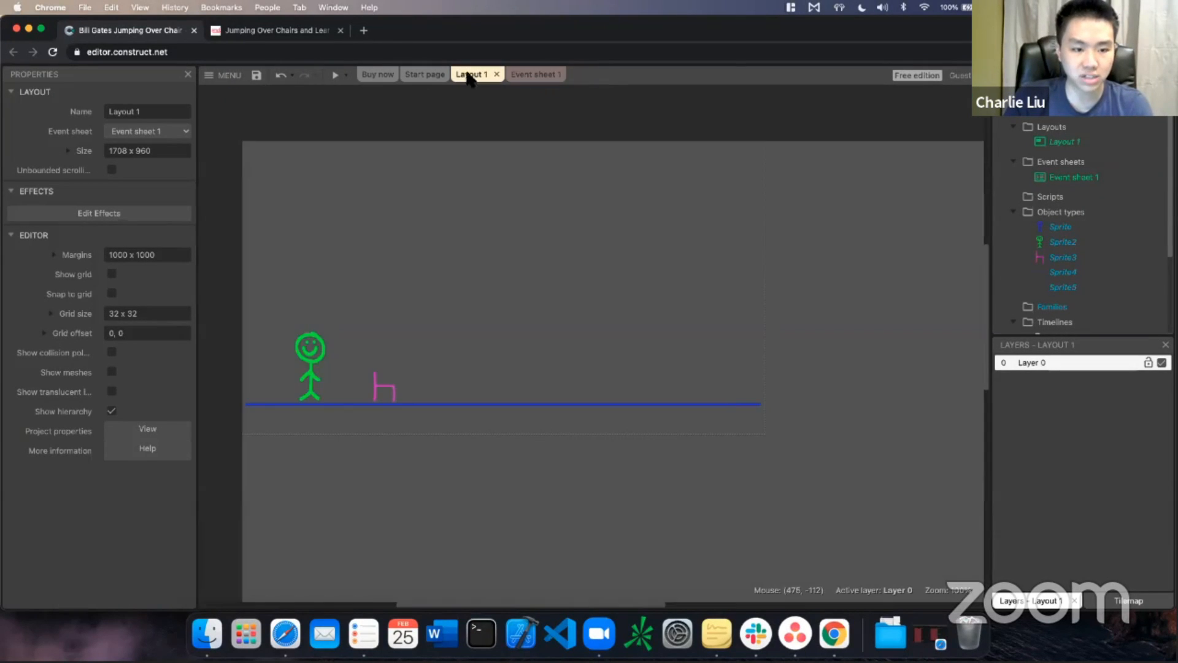
right_click(467, 271)
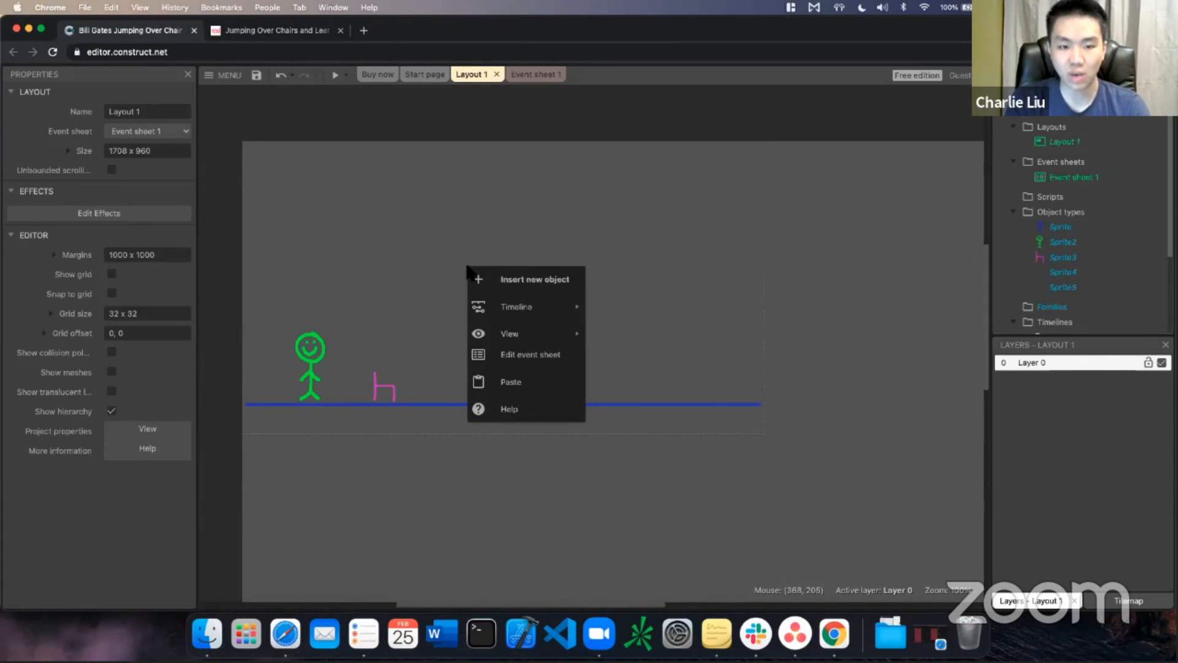
left_click(527, 284)
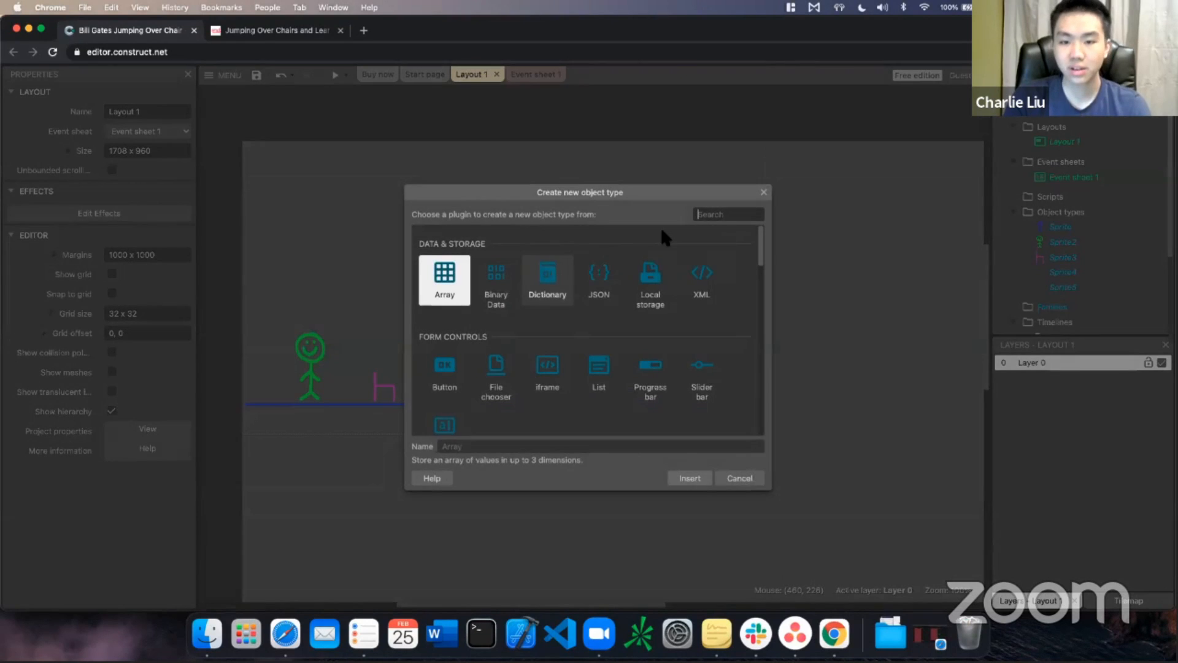
type("sprite")
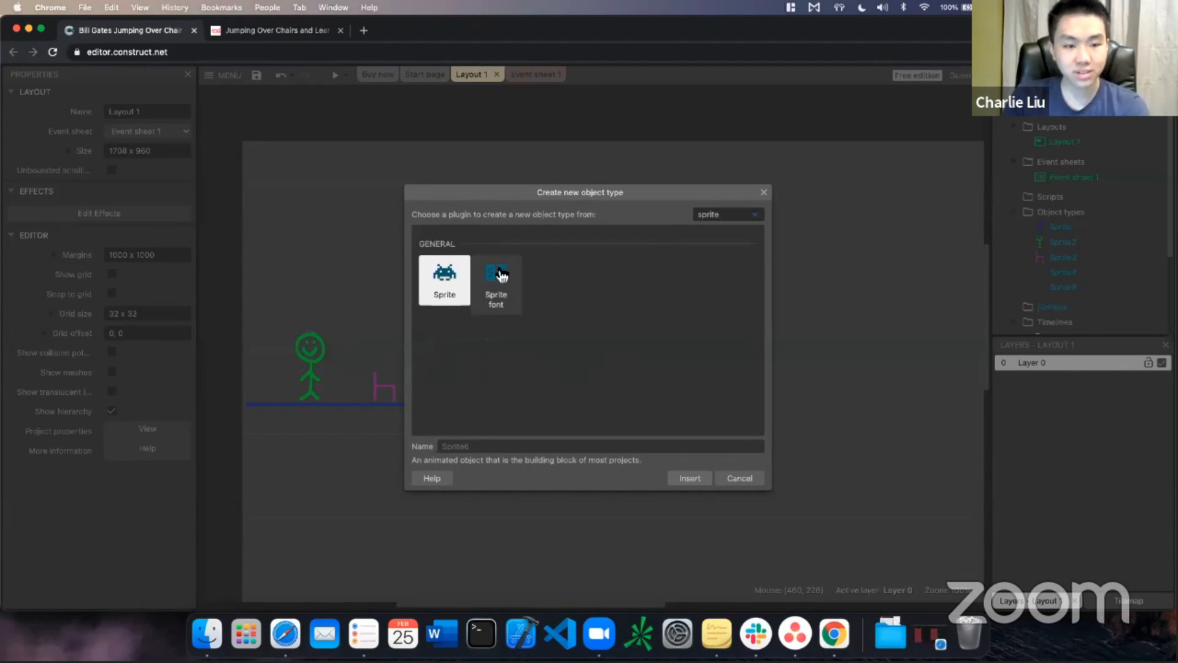
double_click(463, 278)
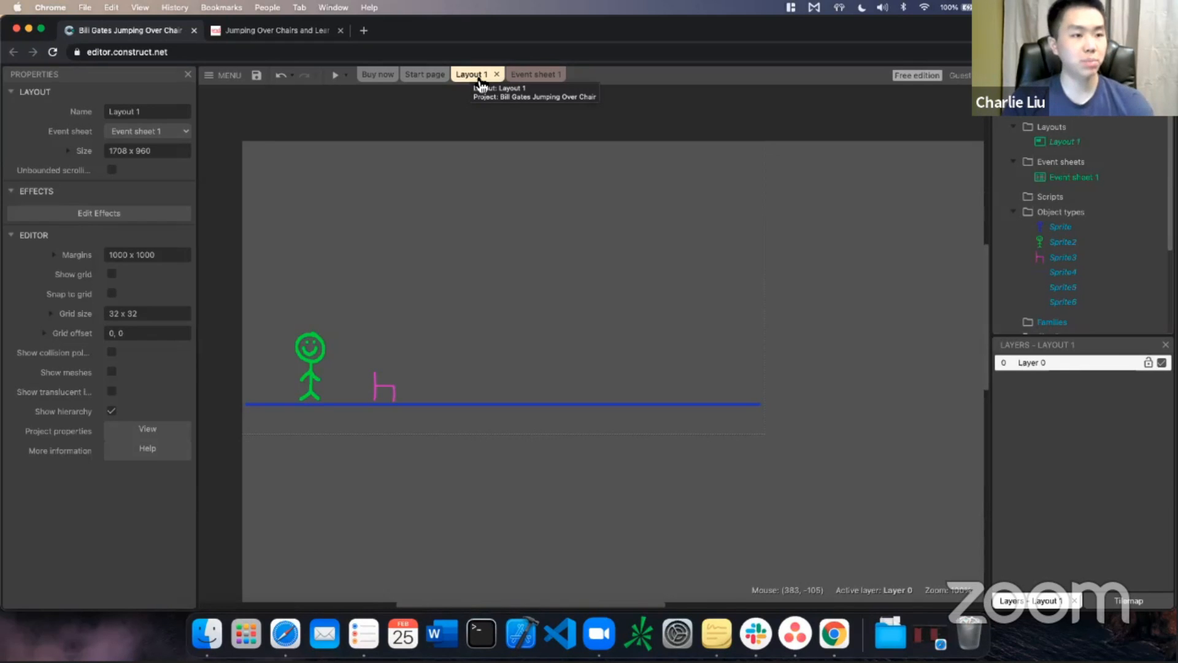
left_click(191, 54)
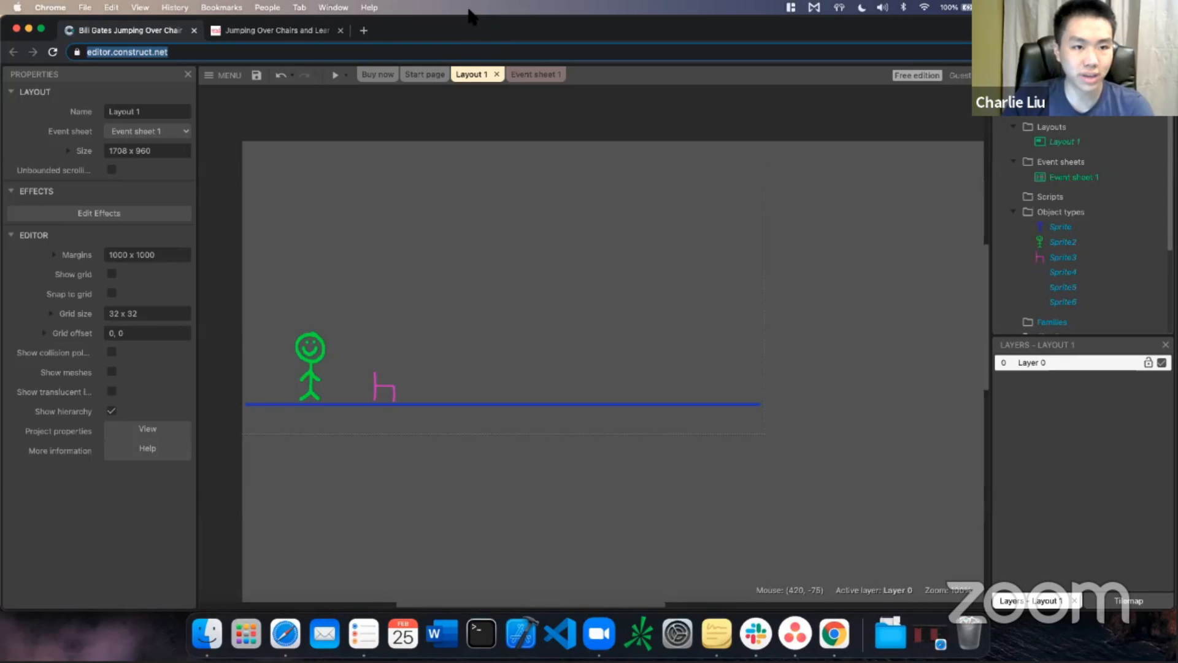
left_click(537, 147)
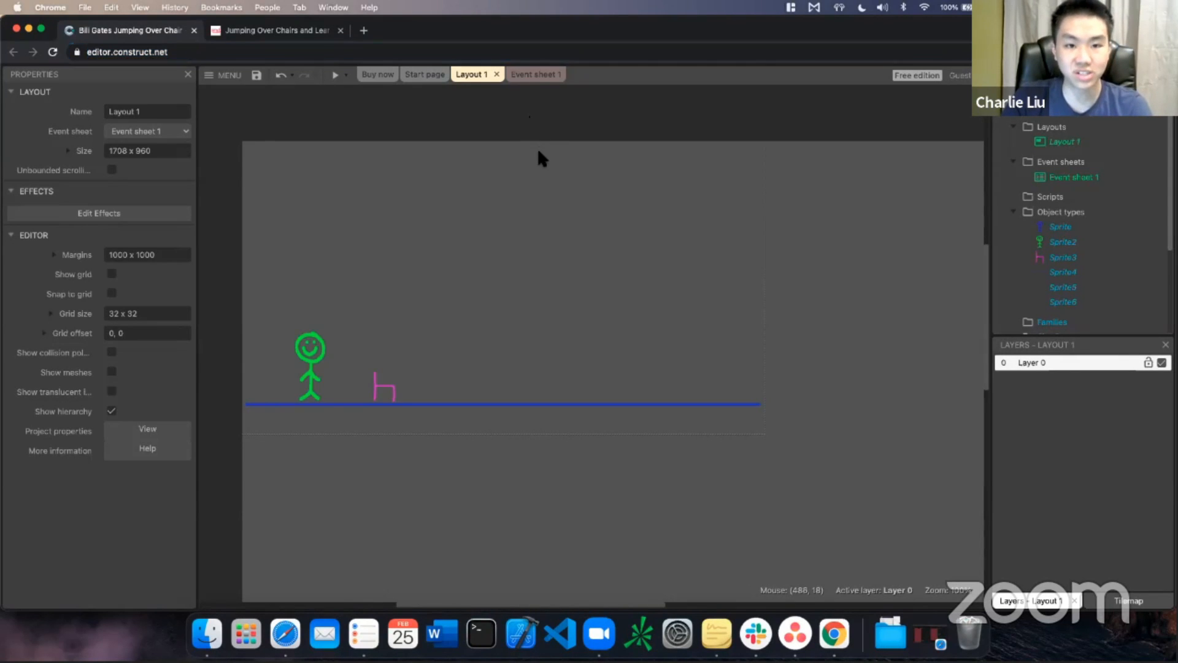
Add an event to Event sheet 1 that triggers when the green stick figure (Sprite2) collides with the pink chair (Sprite3)
left_click(536, 74)
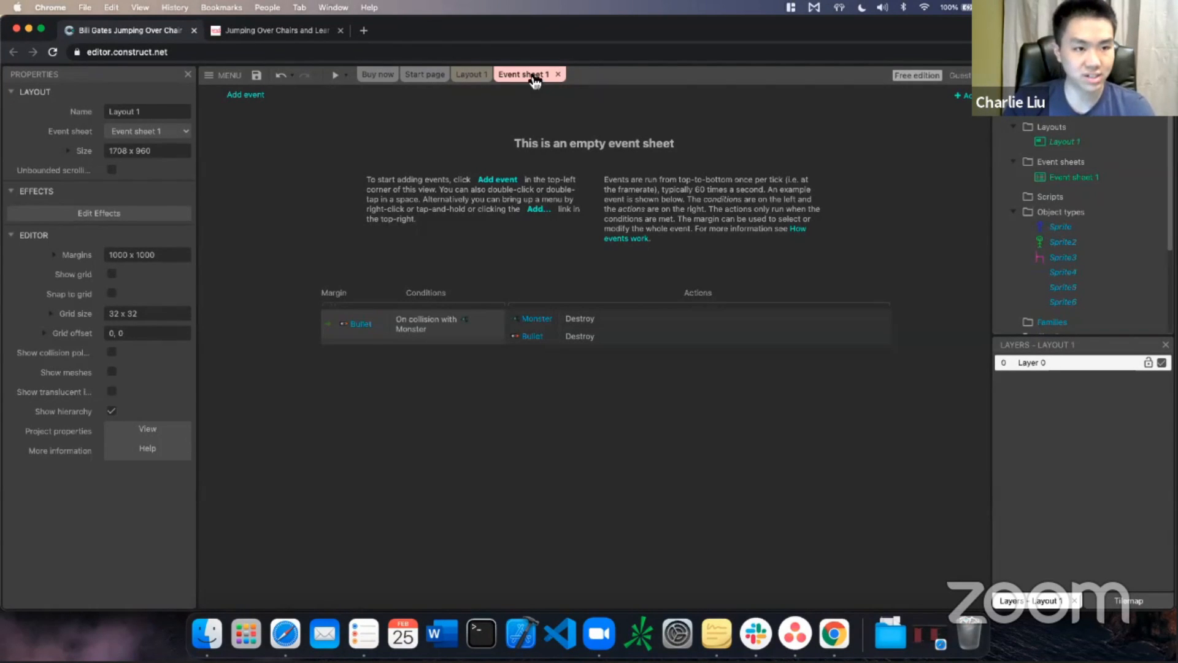
left_click(251, 102)
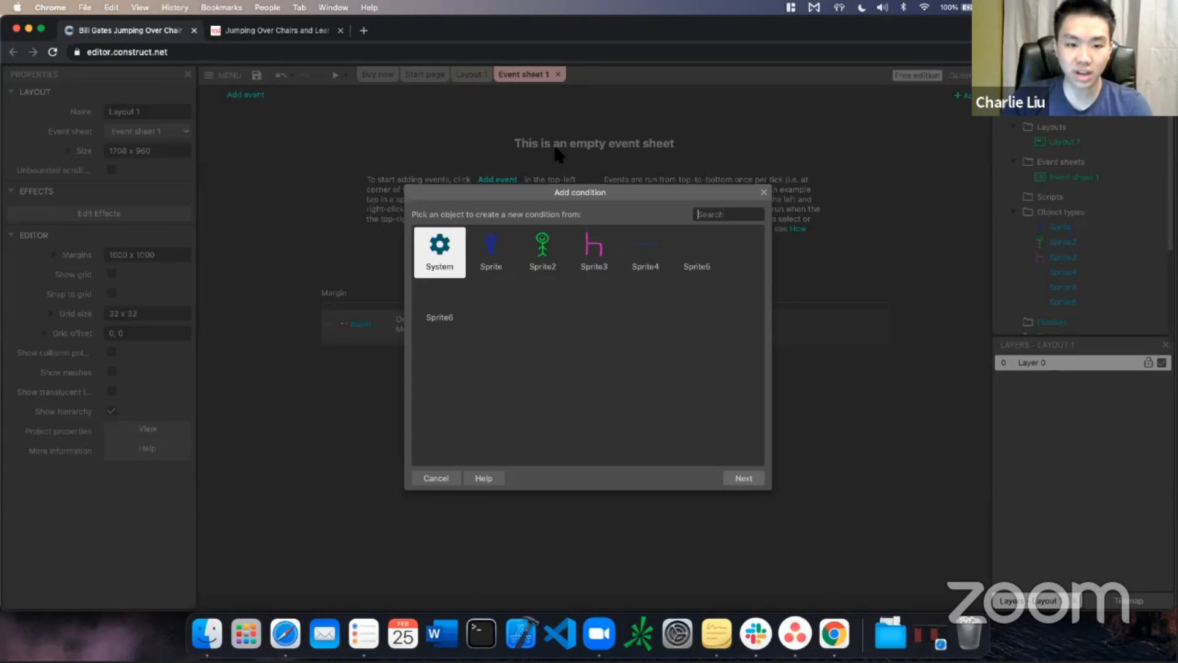
left_click(551, 237)
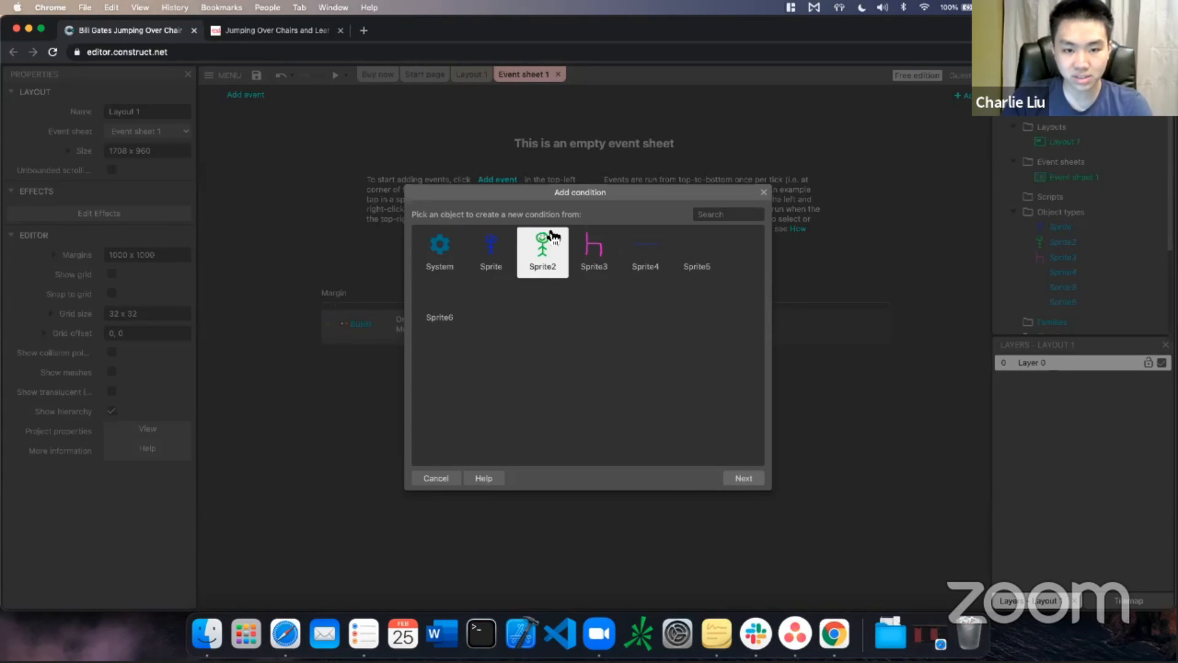
left_click(740, 482)
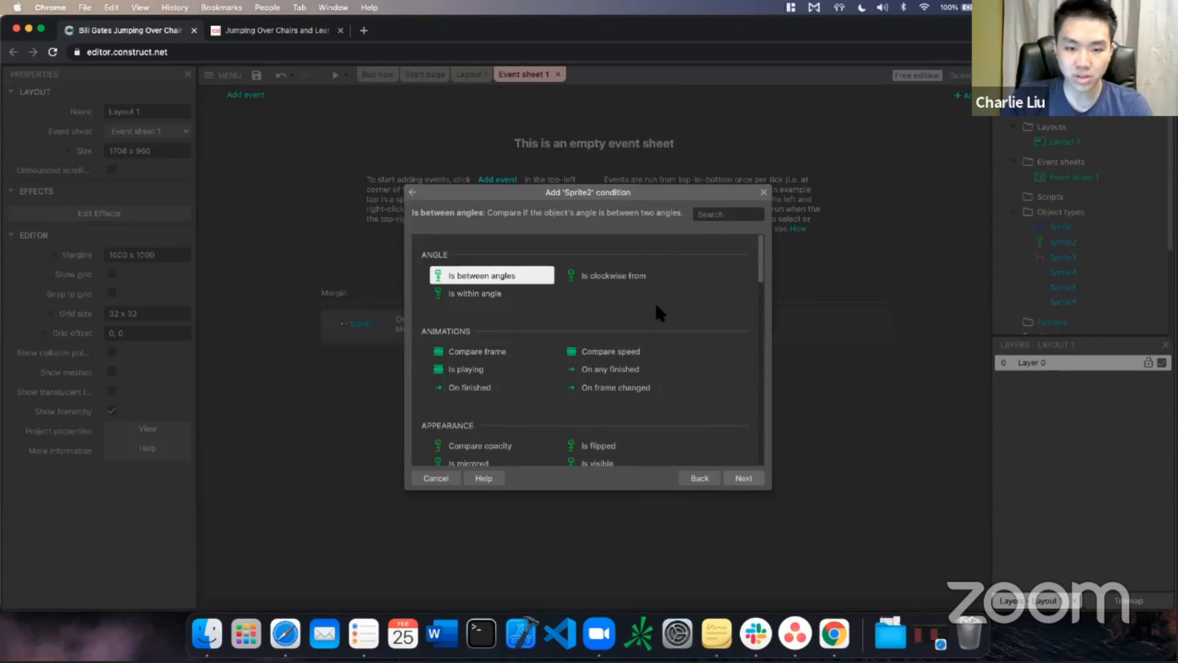
scroll(656, 306, "down", 3)
scroll(655, 347, "down", 1)
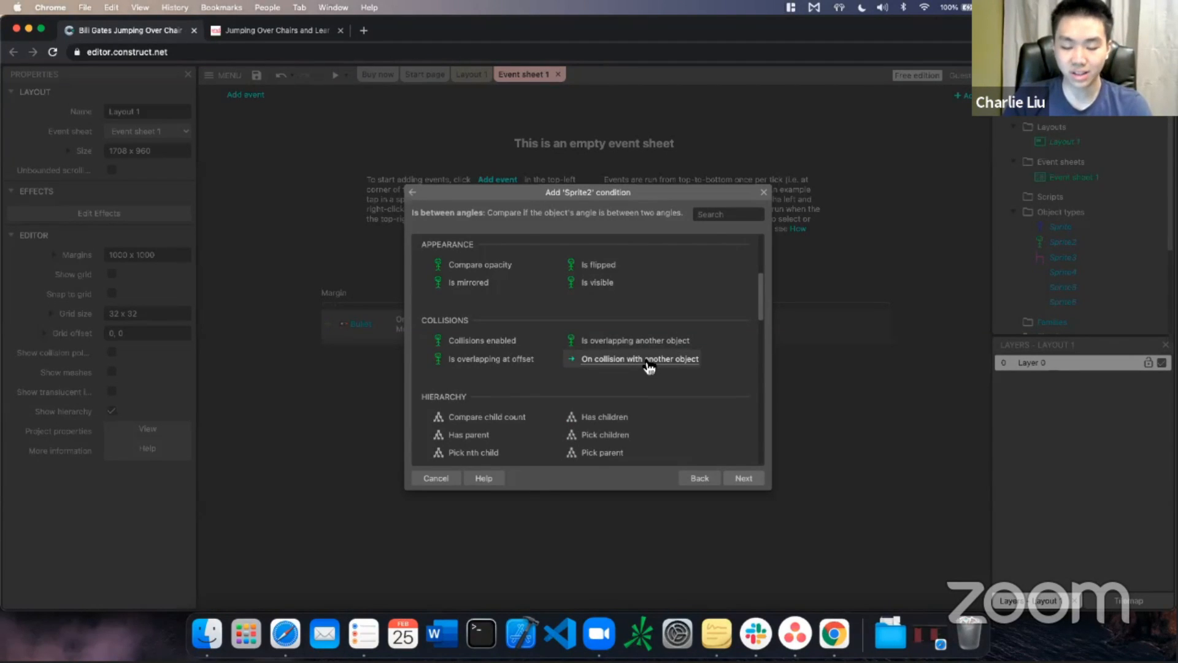
left_click(649, 363)
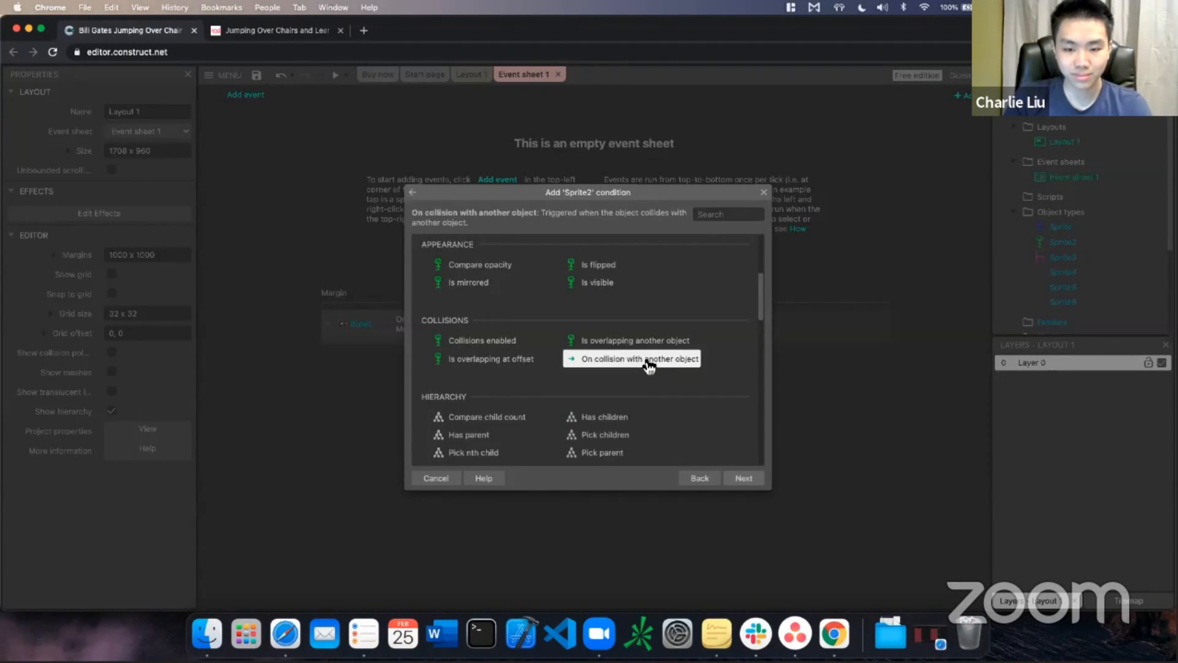
left_click(744, 479)
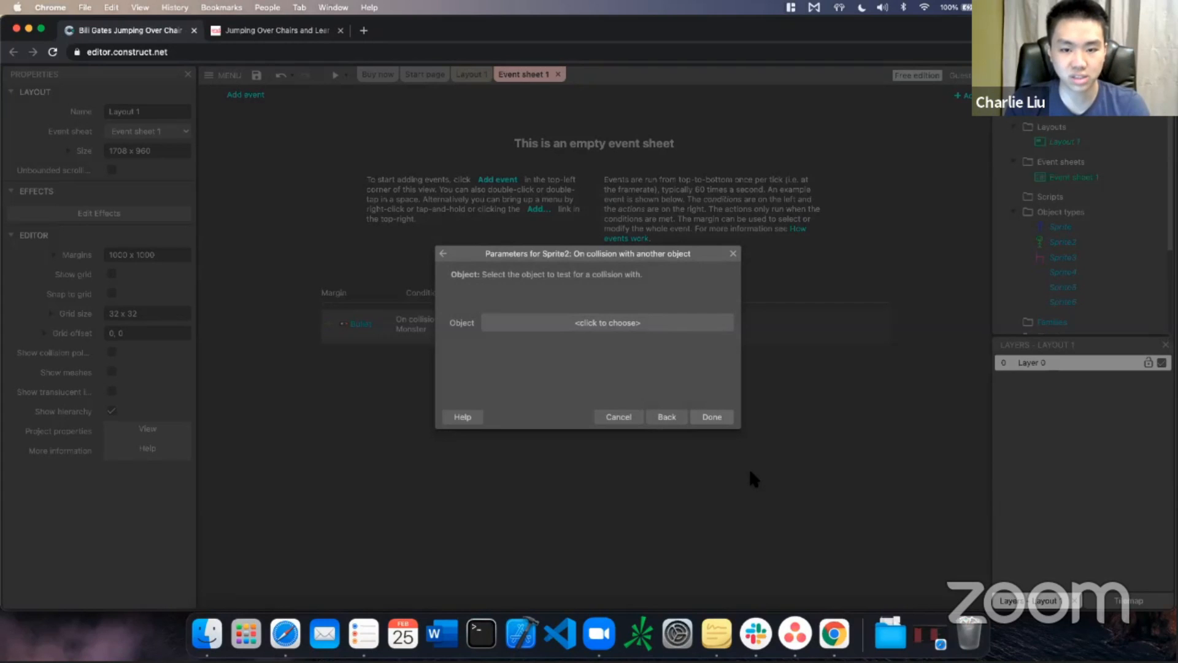
left_click(626, 323)
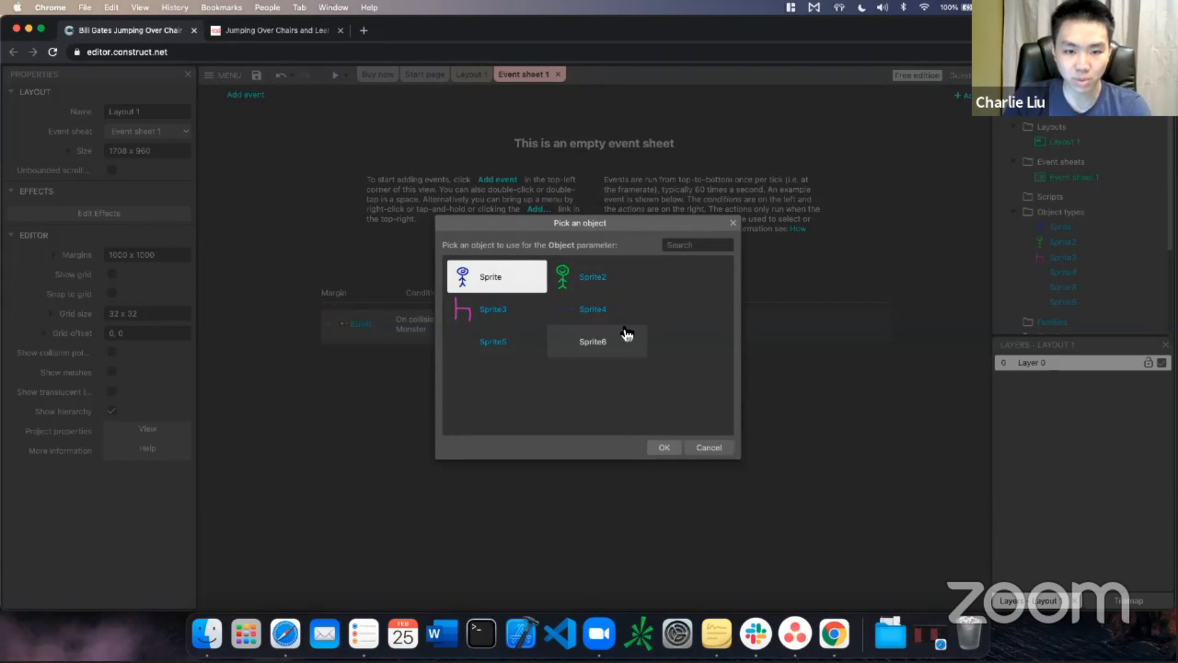
left_click(526, 317)
left_click(675, 448)
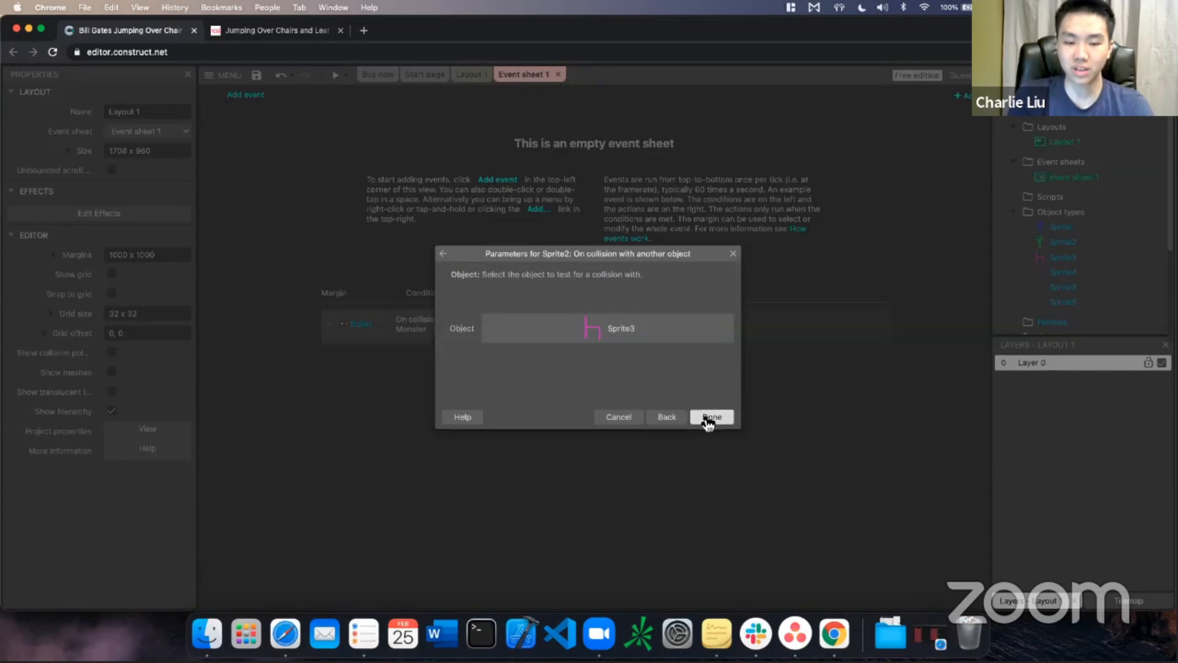
left_click(710, 418)
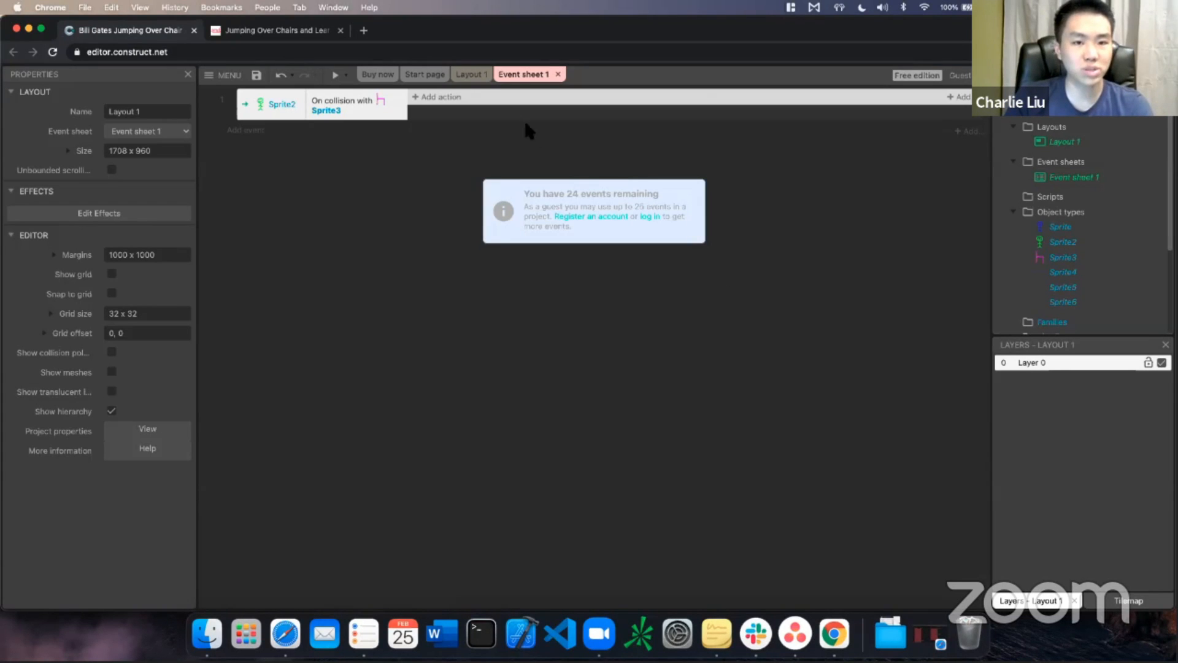
Place a new empty 250 x 250 sprite above the ground line in Layout 1 and delete it again
left_click(473, 80)
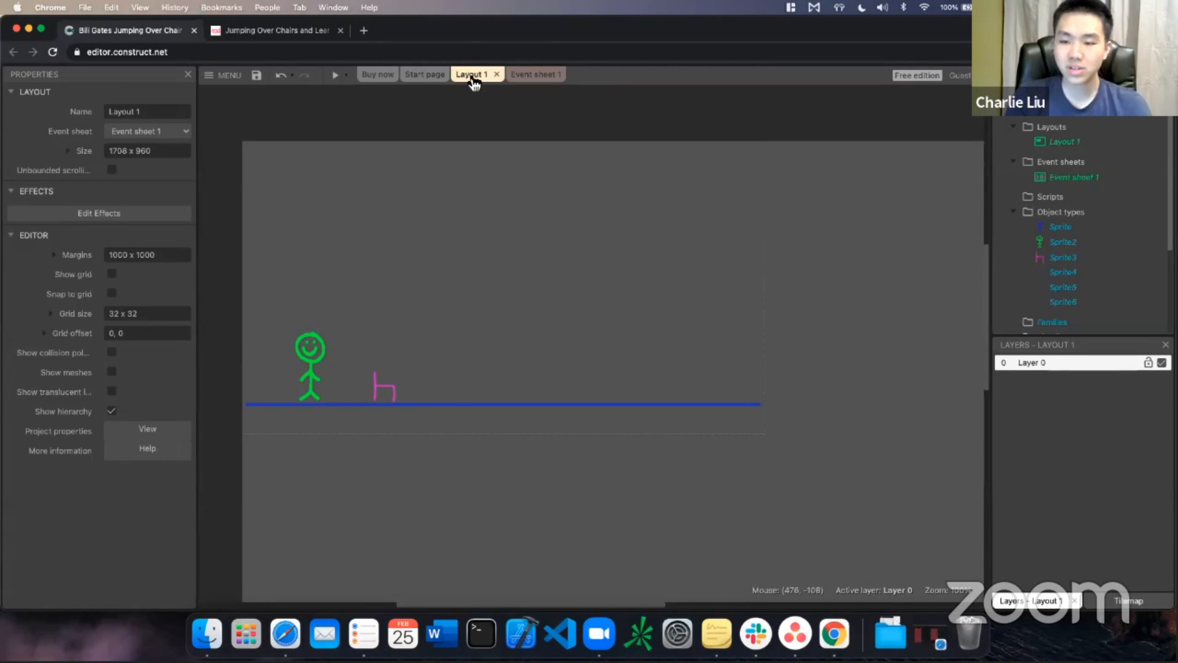
right_click(503, 216)
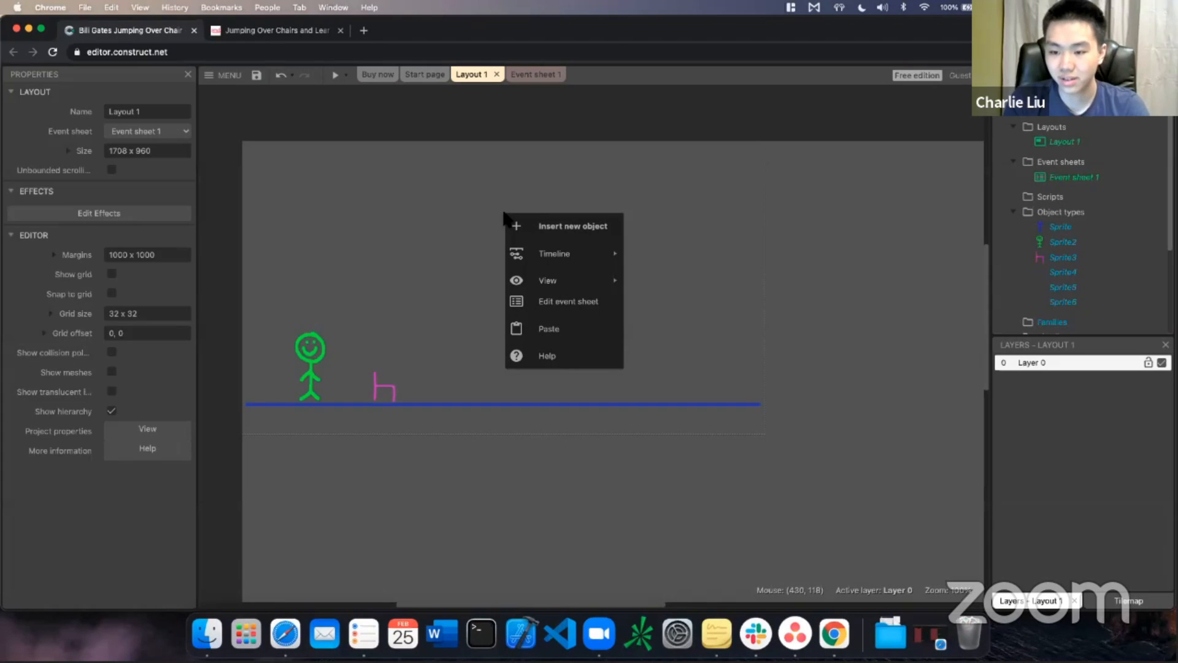
left_click(521, 215)
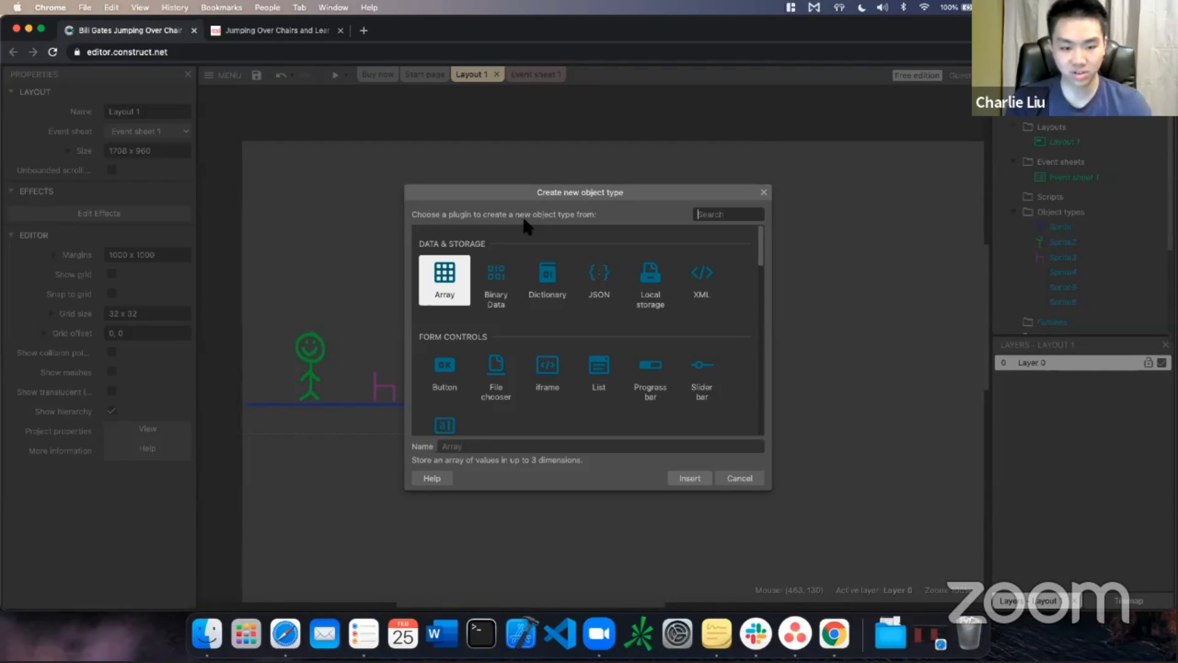
type("sprite")
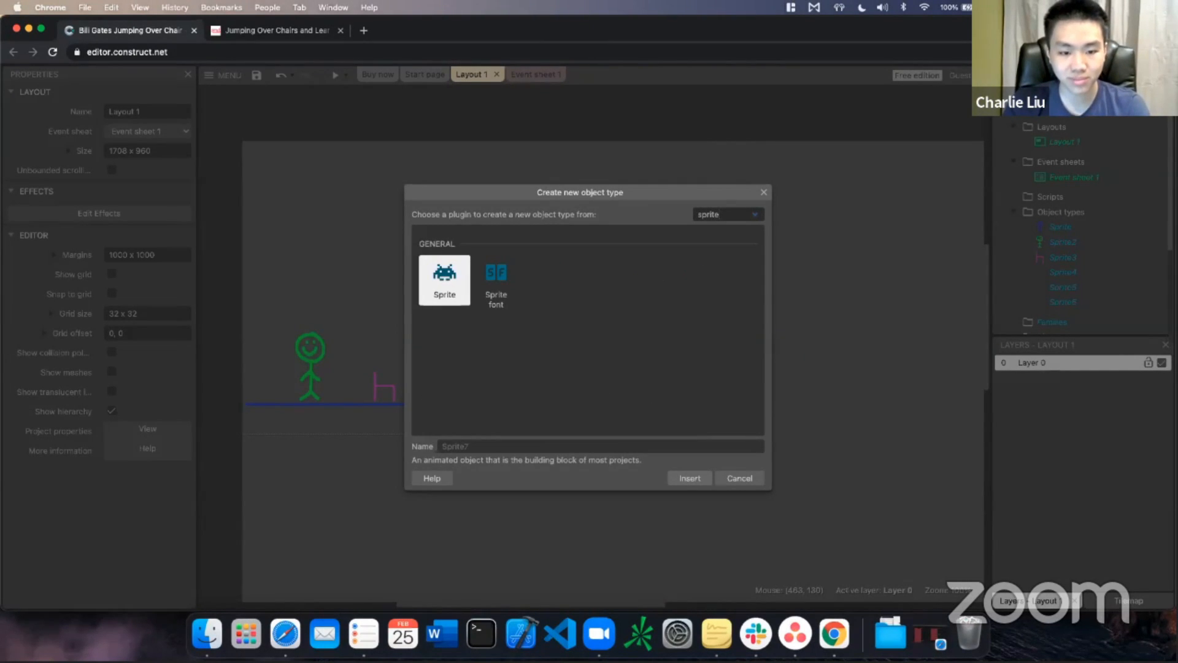
double_click(420, 283)
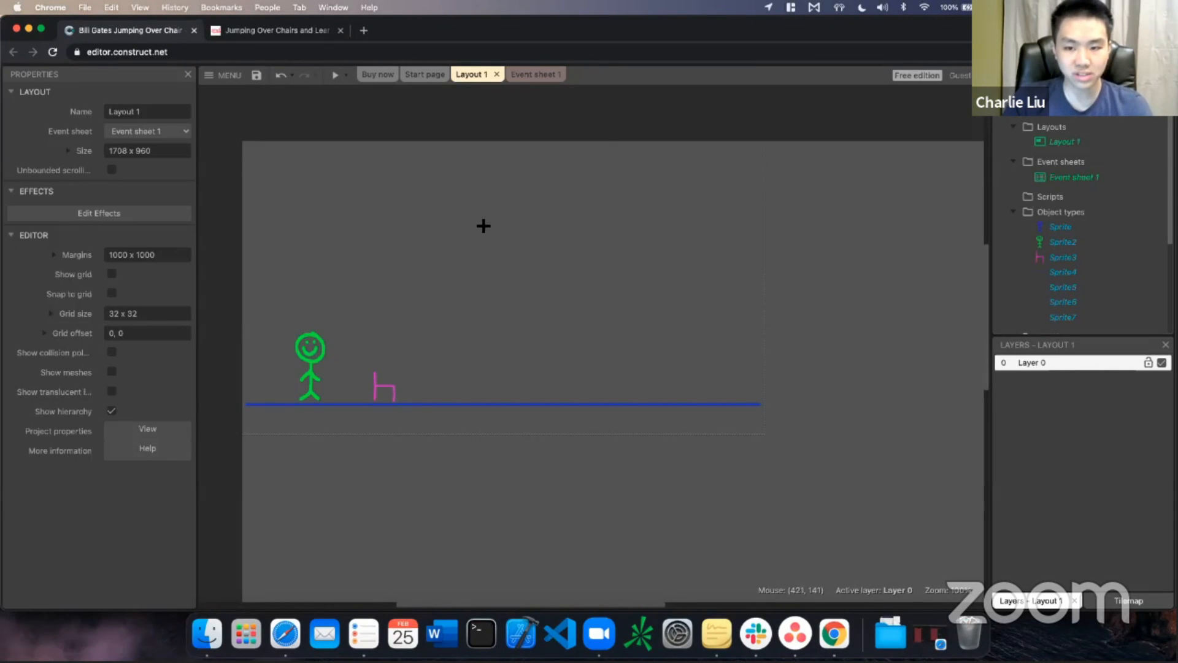
left_click(531, 272)
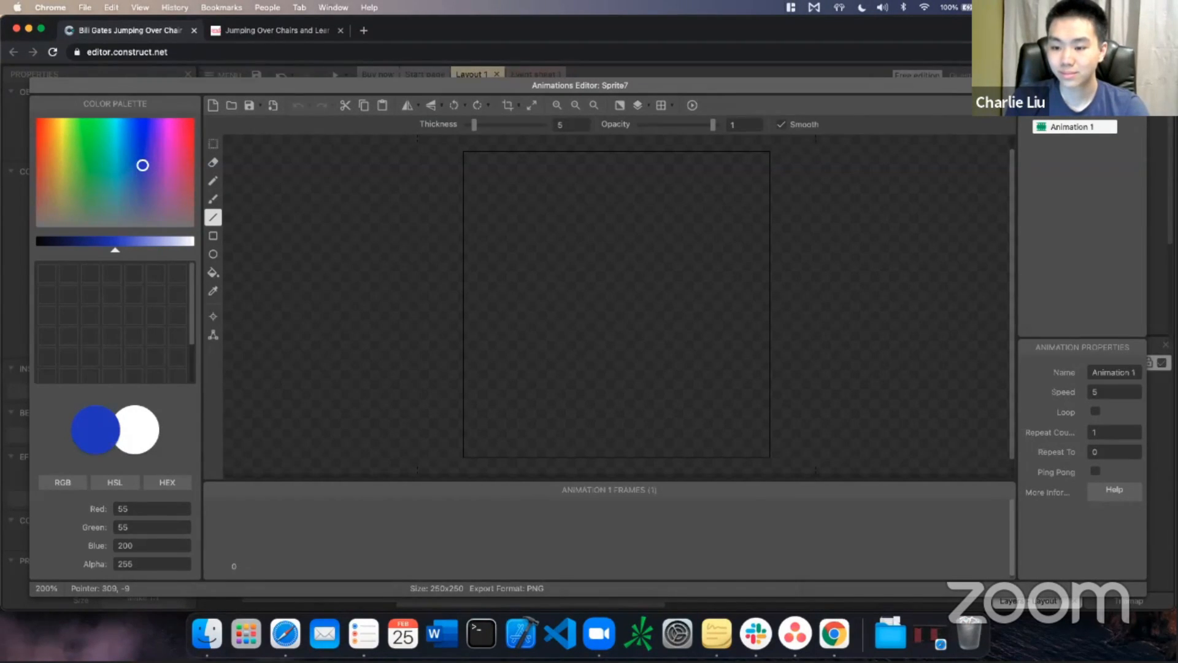
left_click(1138, 85)
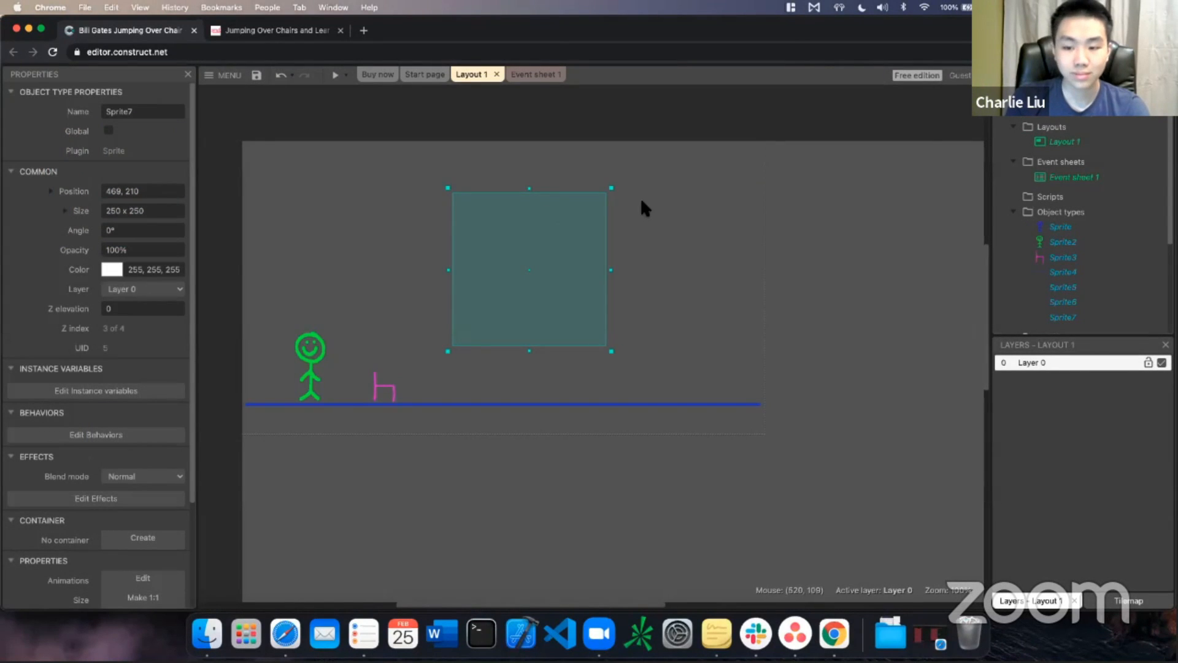
key("Delete")
key("super+z")
key("Delete")
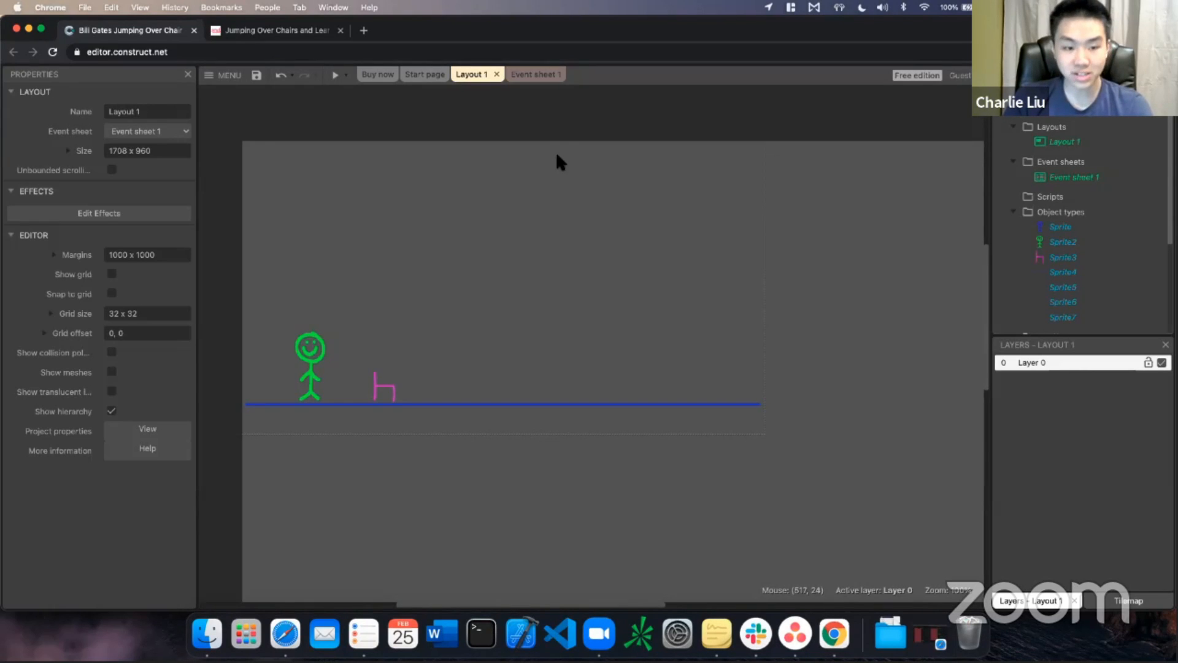
Add the System action Restart layout to the stick figure and chair collision event
left_click(535, 78)
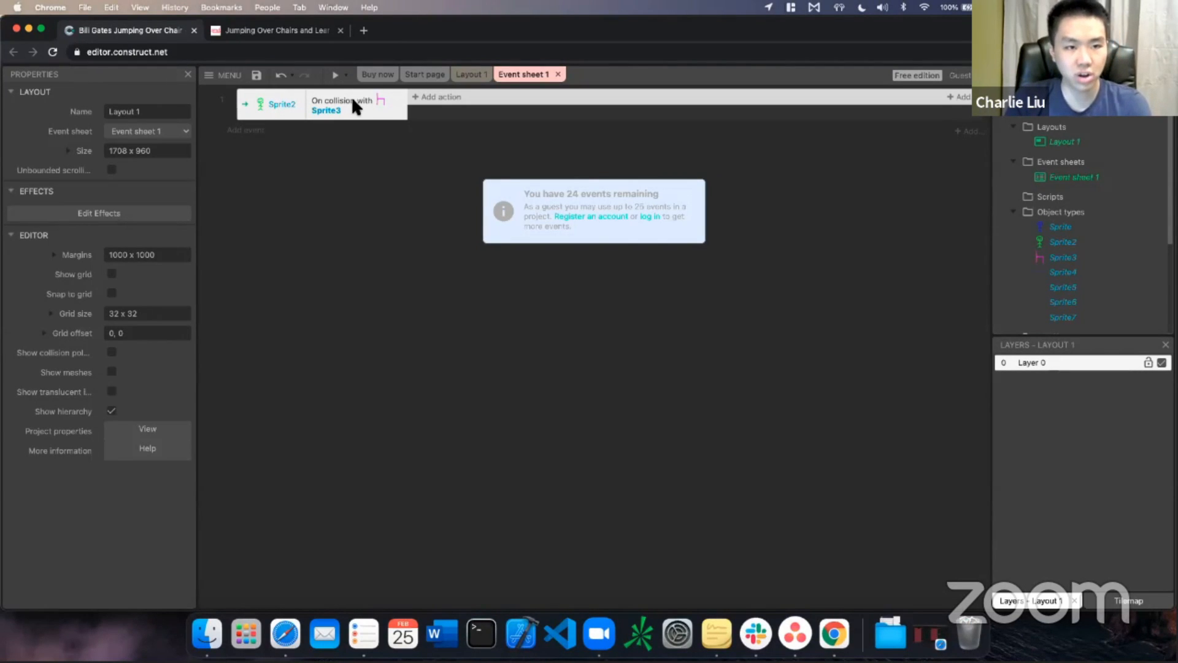
left_click(443, 102)
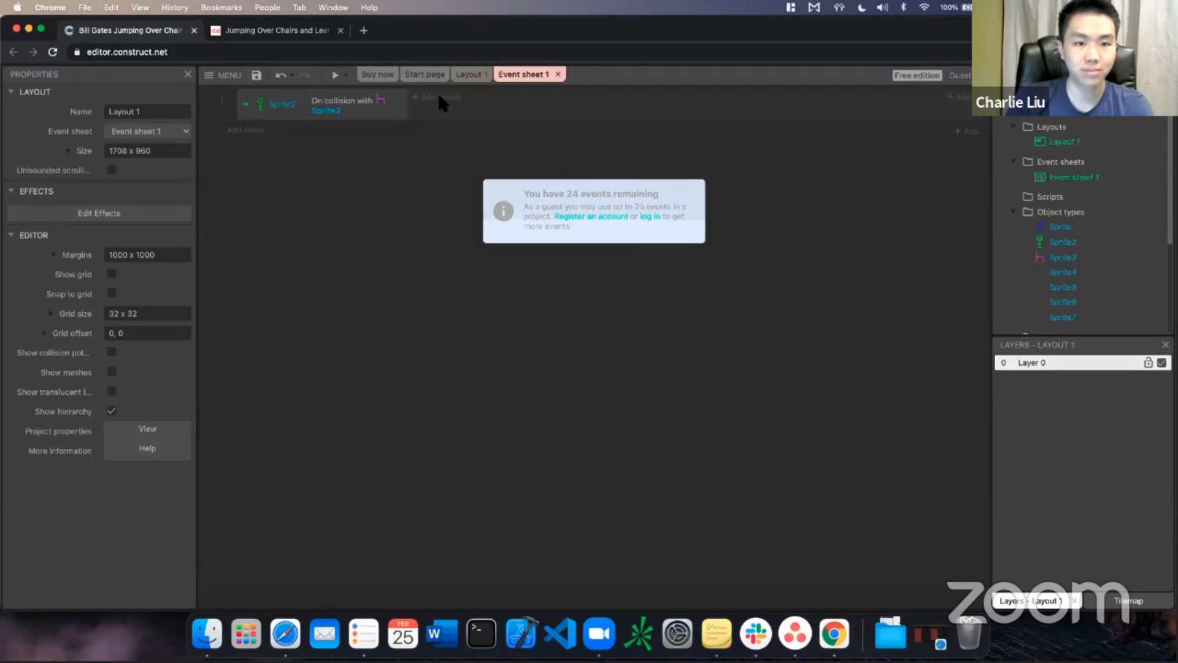
left_click(440, 98)
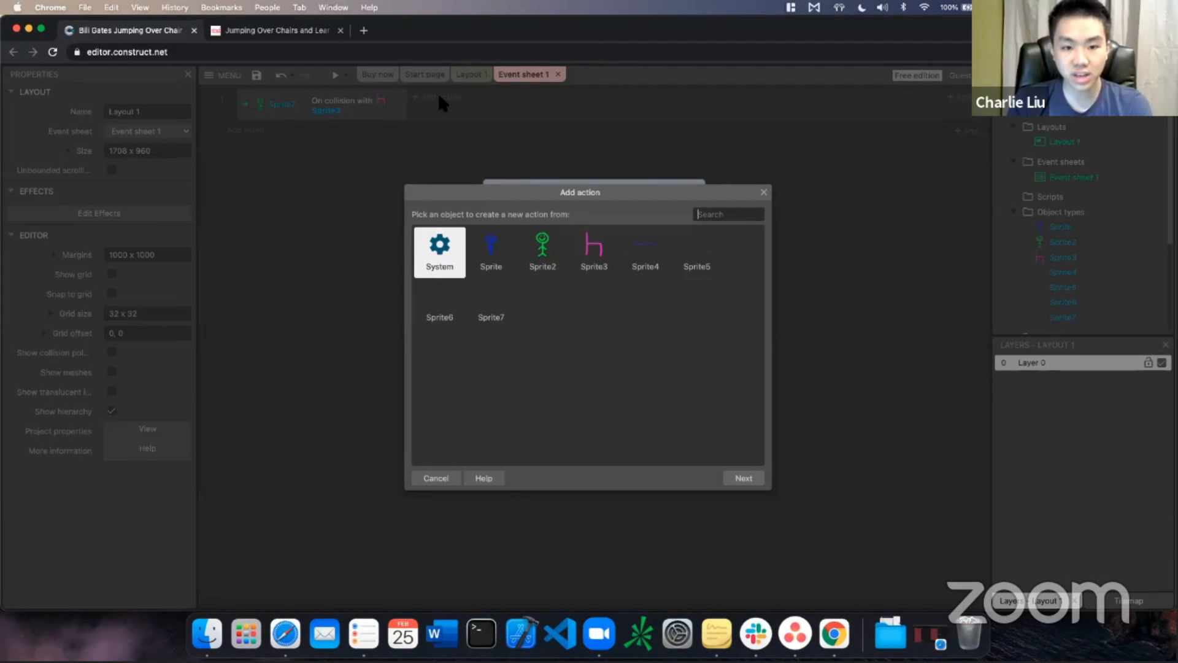
double_click(453, 261)
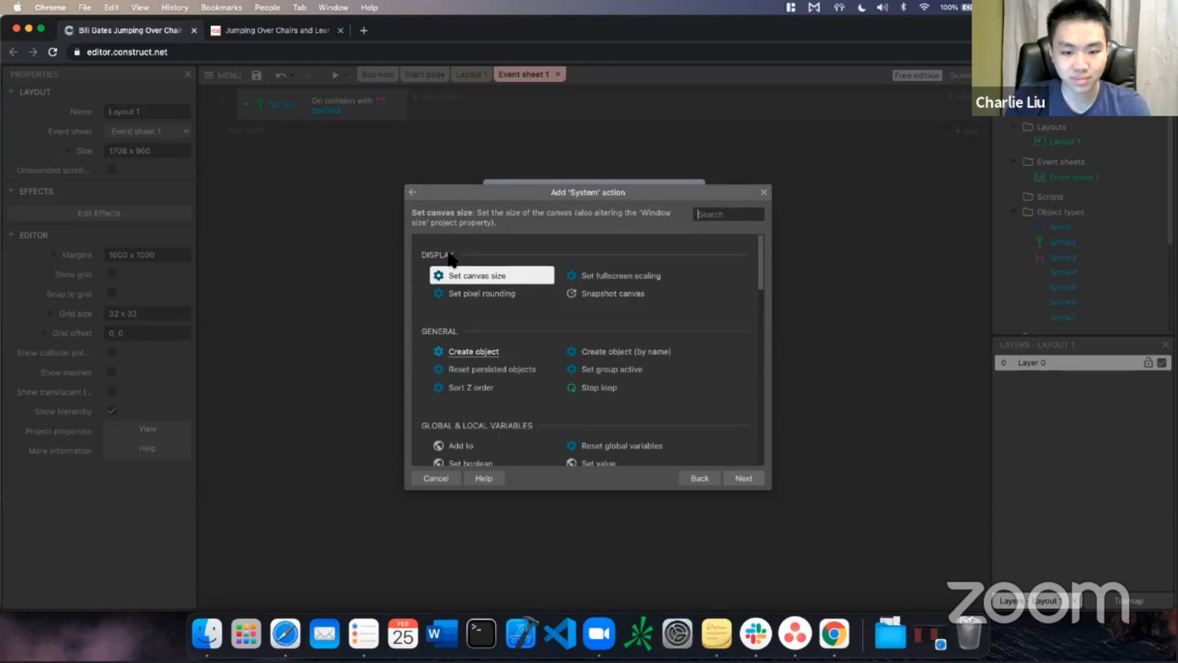
type("r")
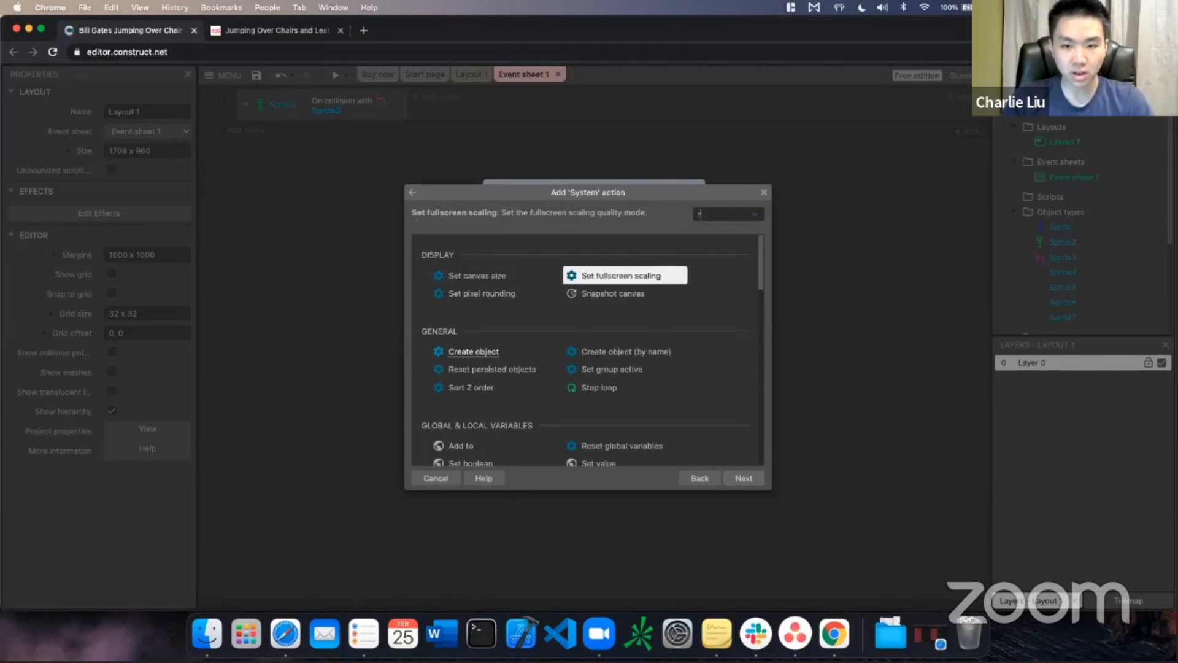
type("estart")
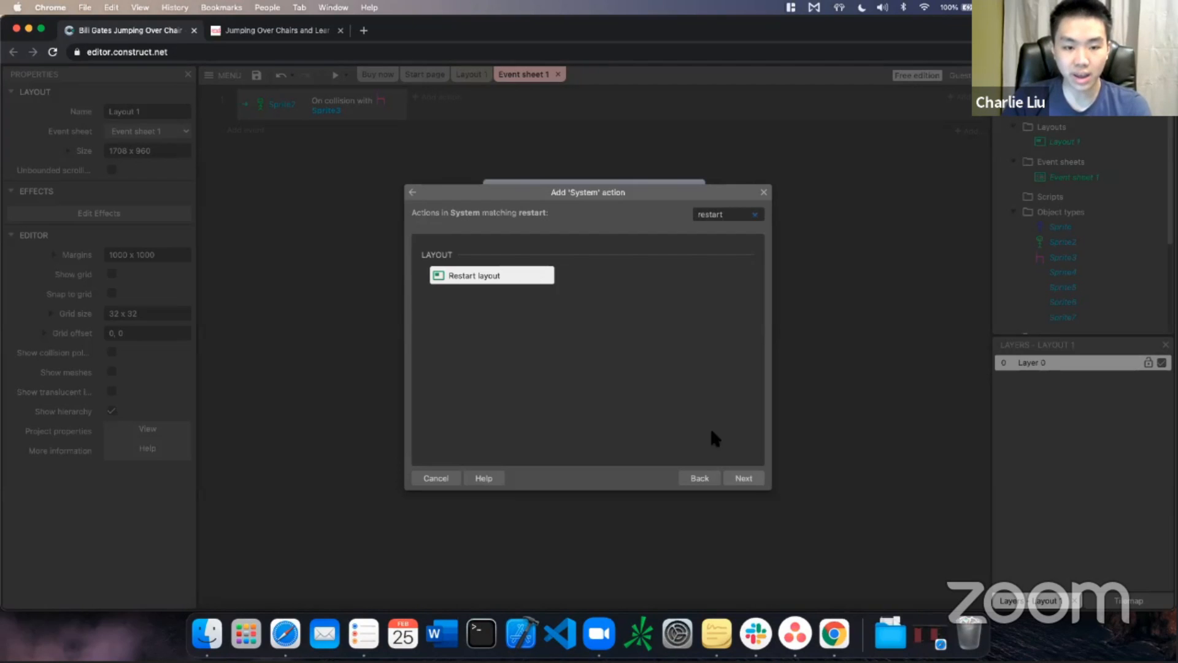
left_click(752, 481)
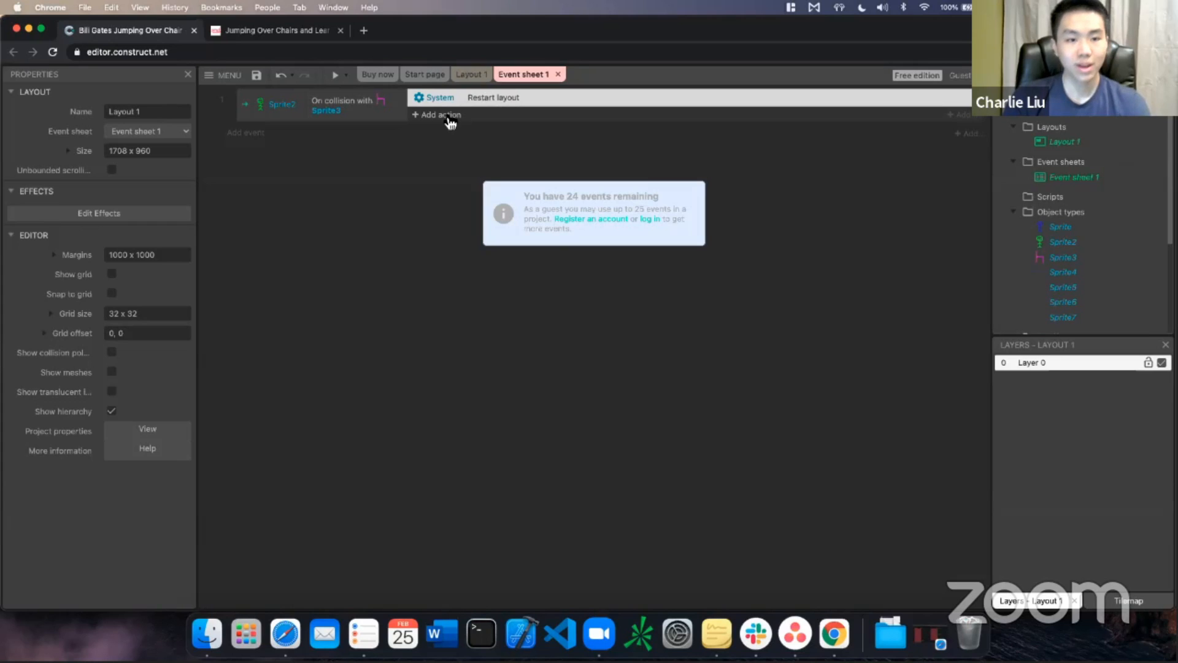
Preview Layout 1 and test the restart event by running the stick figure into and jumping over the small pink chair
left_click(471, 78)
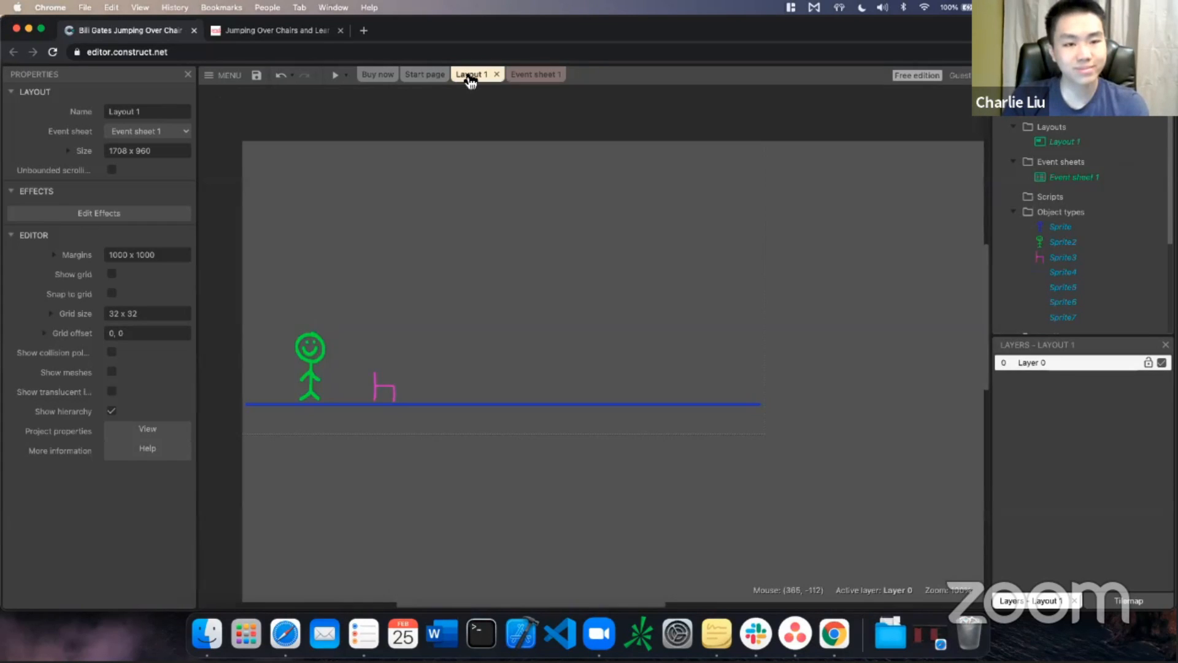
left_click(337, 81)
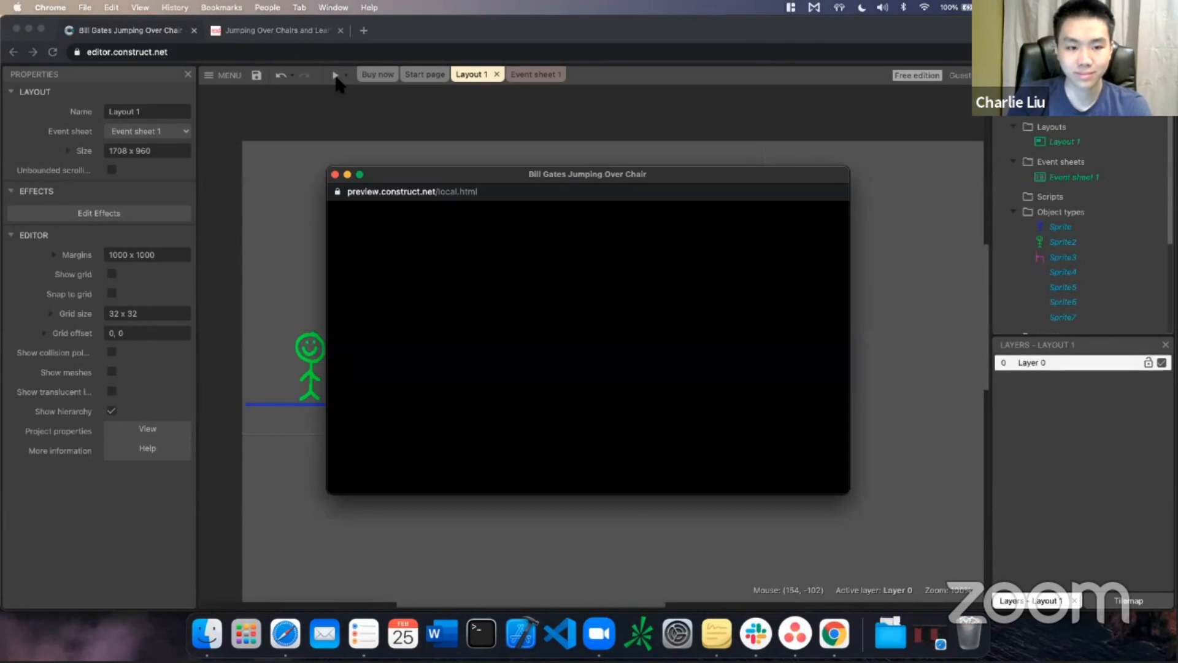
key("Left")
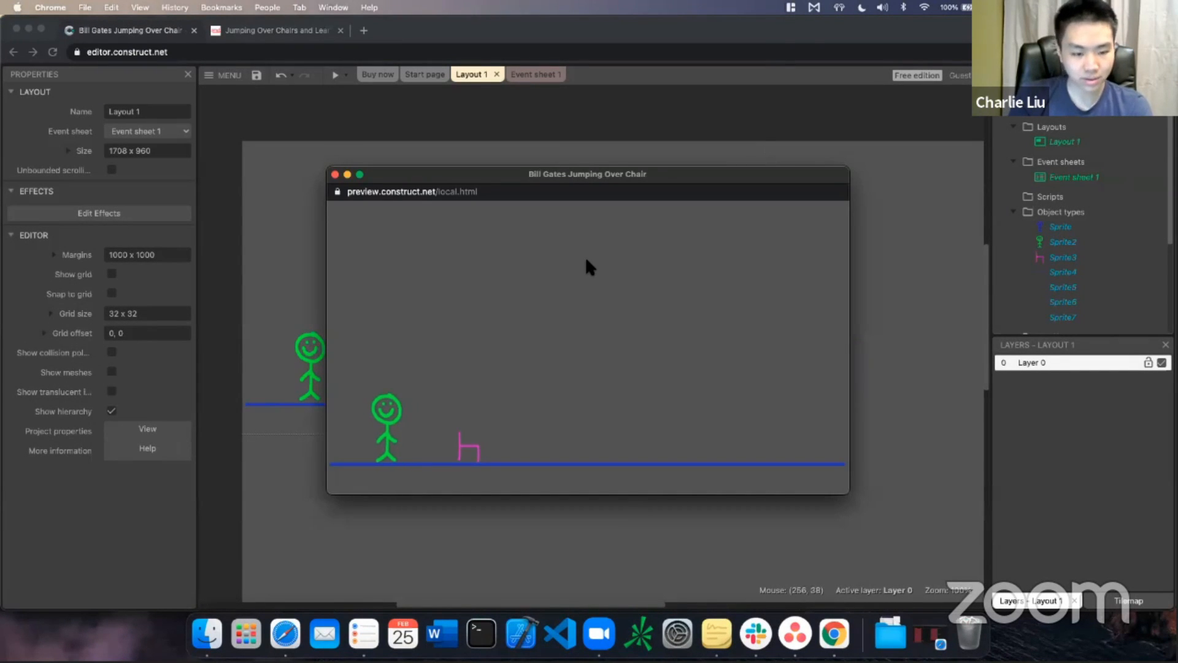
key("Right")
key("Up")
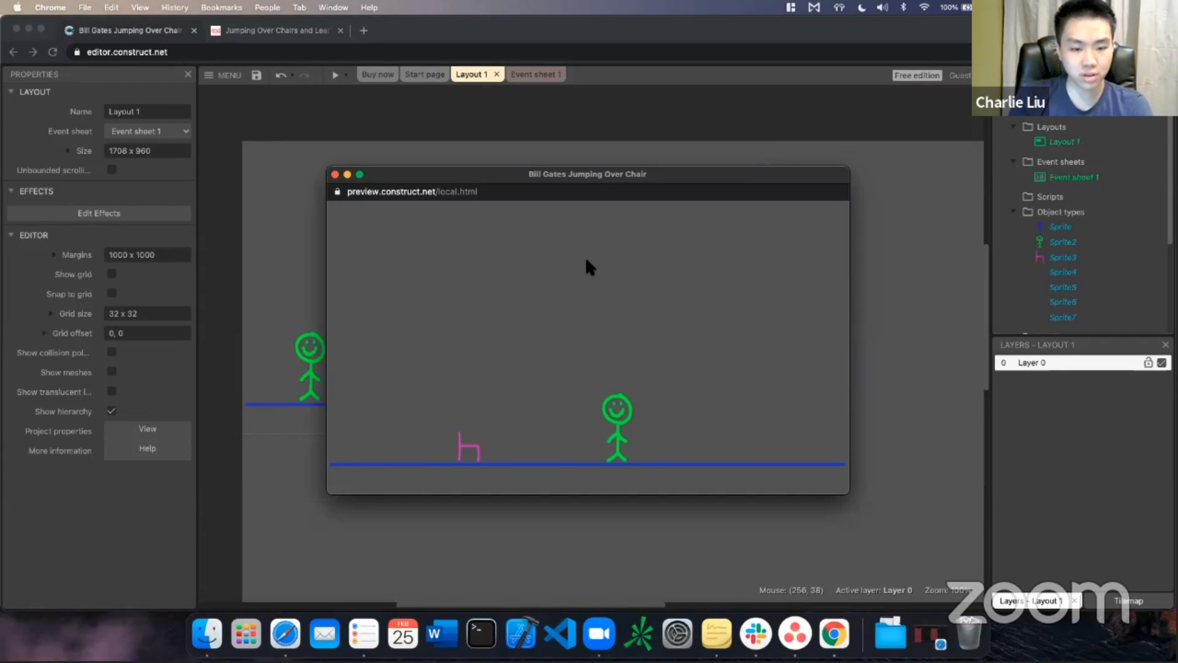
key("Left")
key("Up")
key("Right")
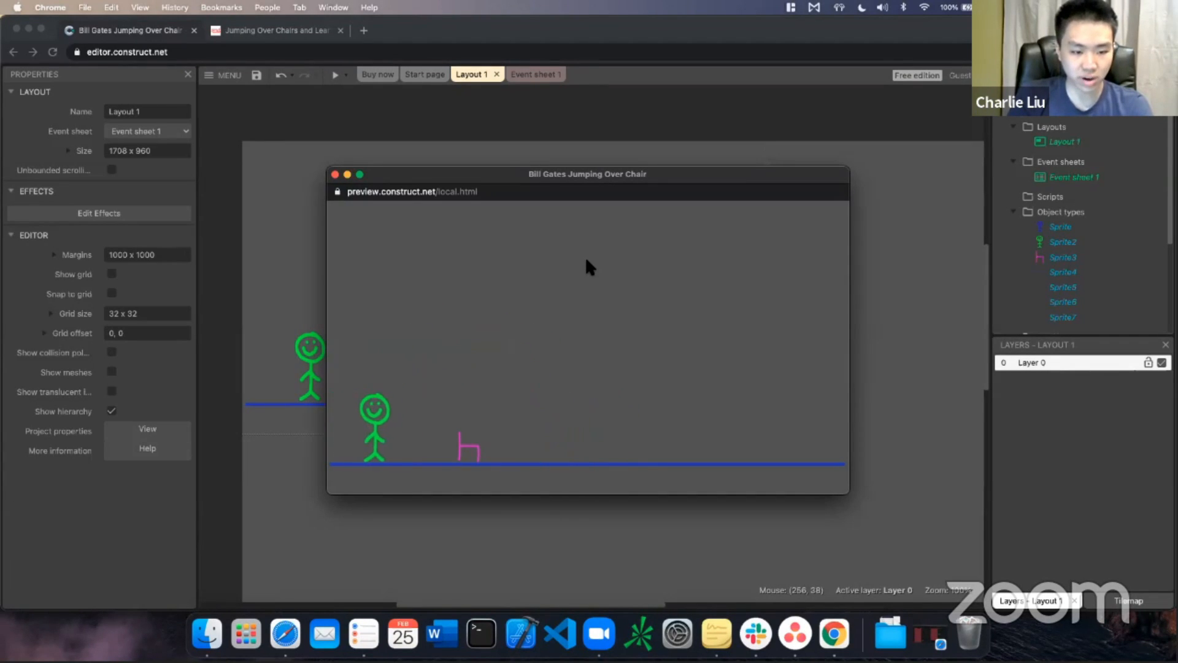
key("Right")
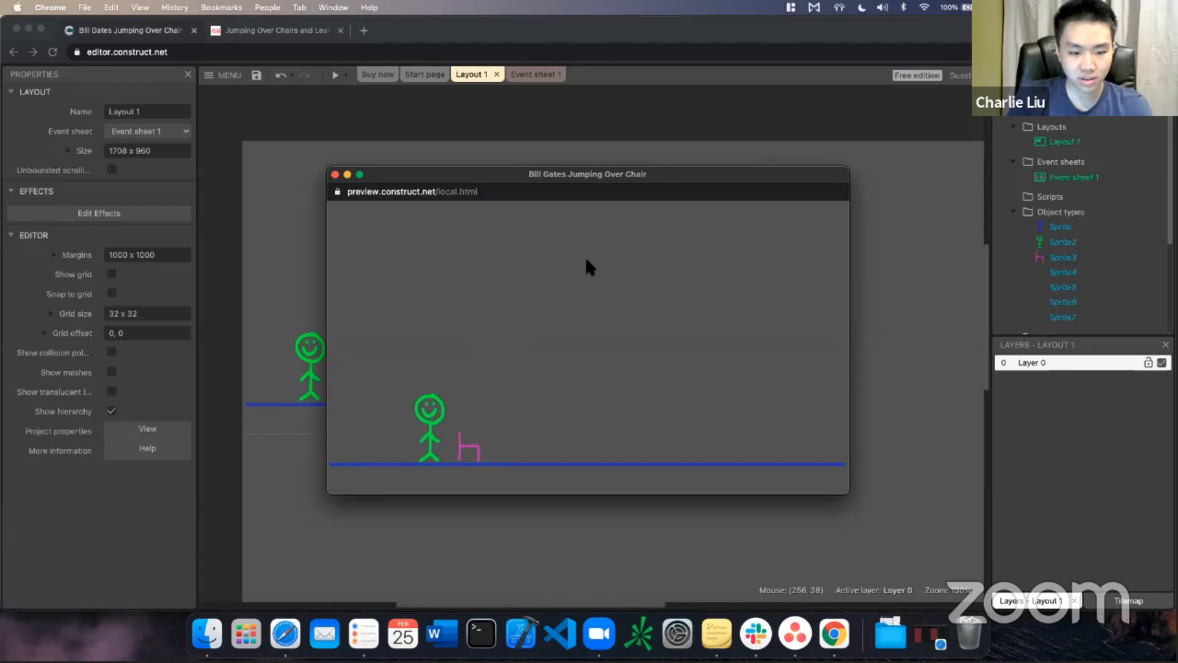
key("Left")
key("Right")
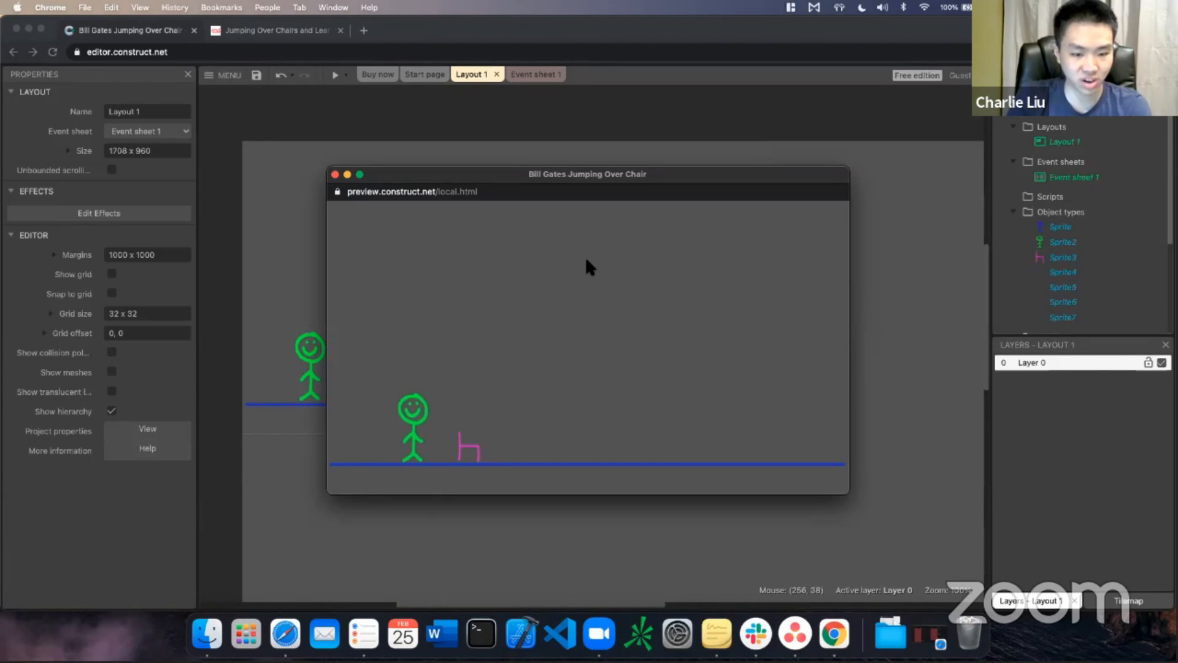
key("Left")
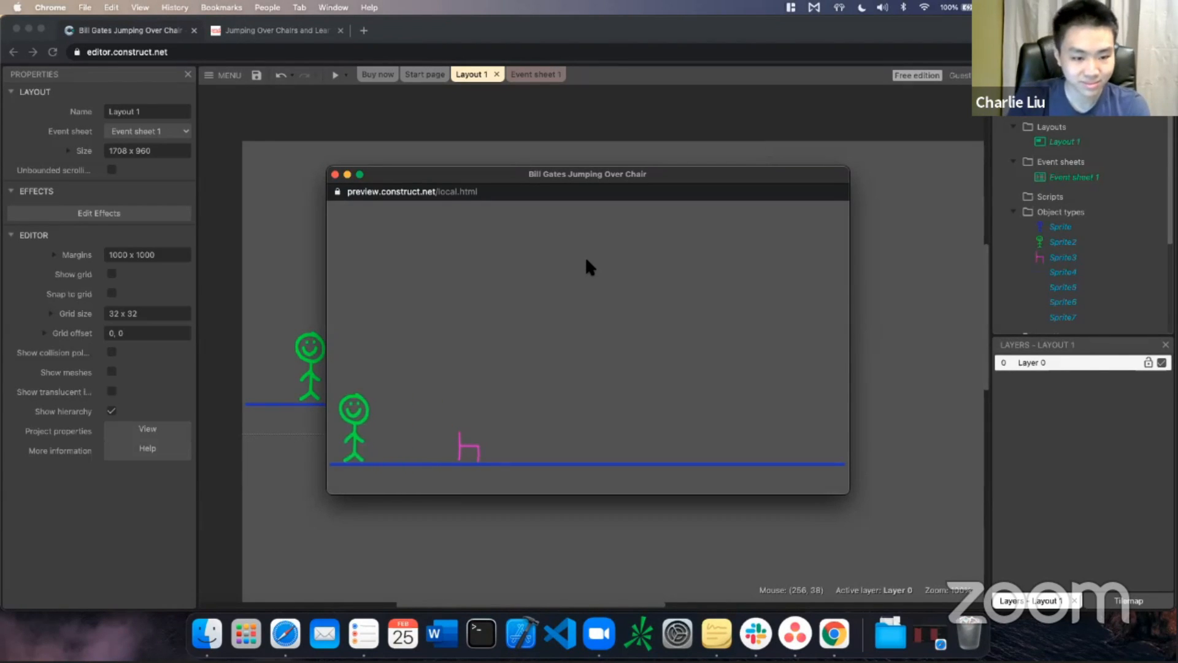
key("Right")
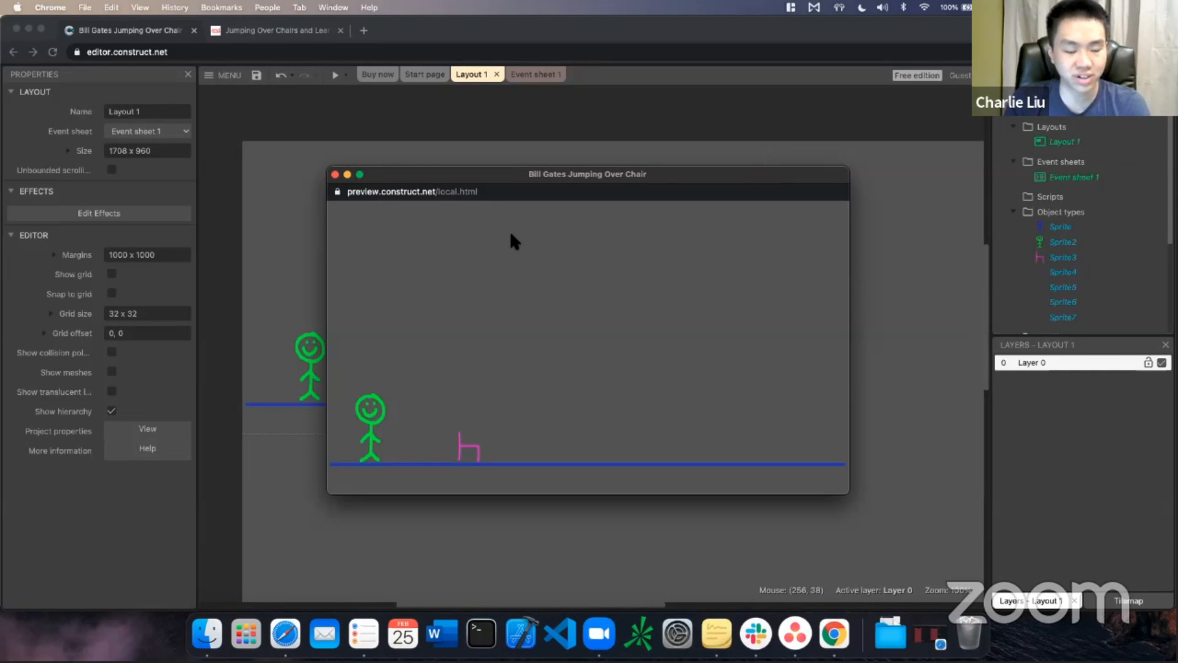
left_click(335, 175)
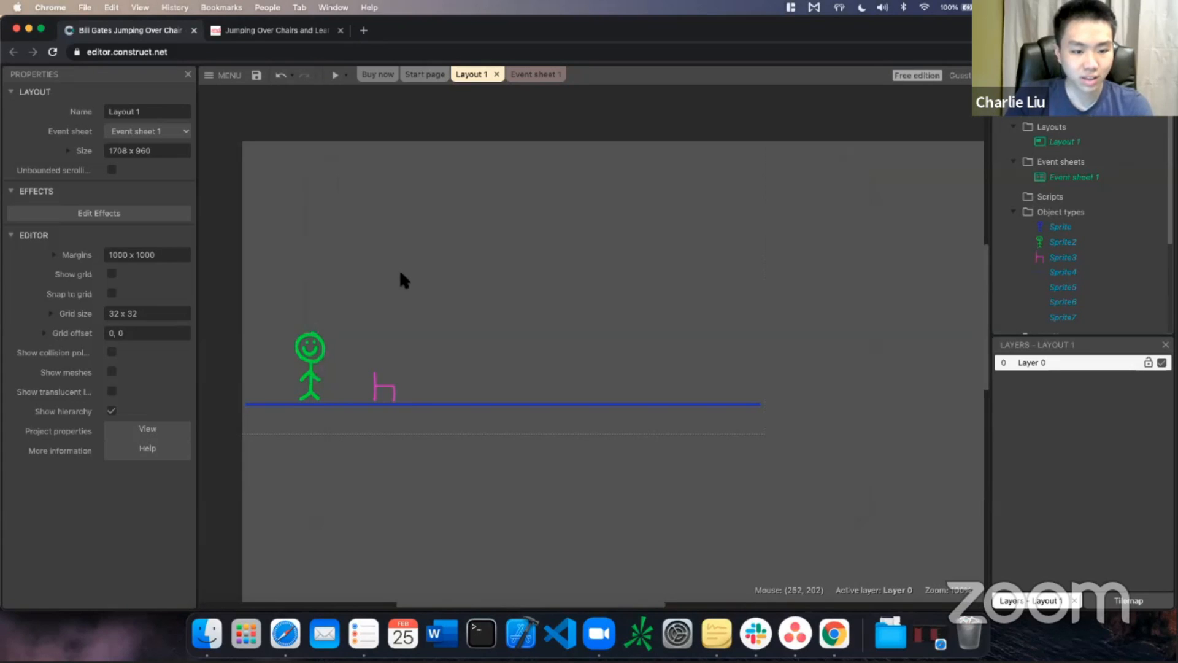
Enlarge the pink chair to about the stick figure's height and place it farther from the figure on the ground line
left_click(386, 383)
left_click_drag(385, 383, 480, 329)
left_click(379, 348)
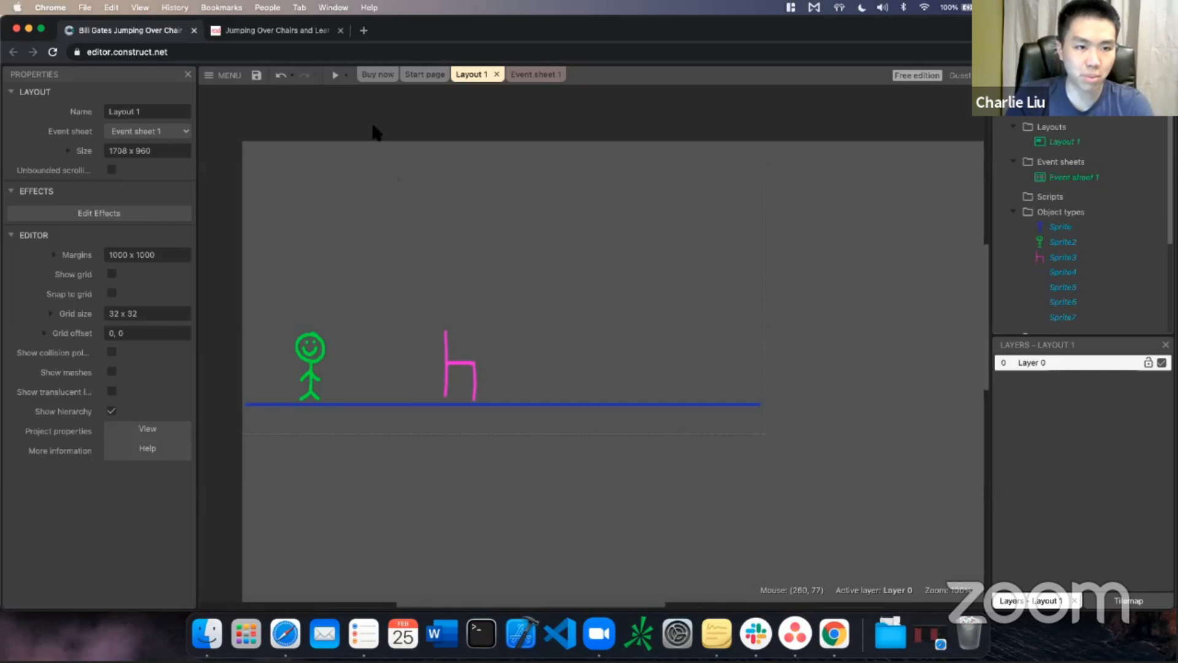
Preview the layout and try repeatedly to jump the stick figure over the enlarged chair, then close the preview
left_click(335, 76)
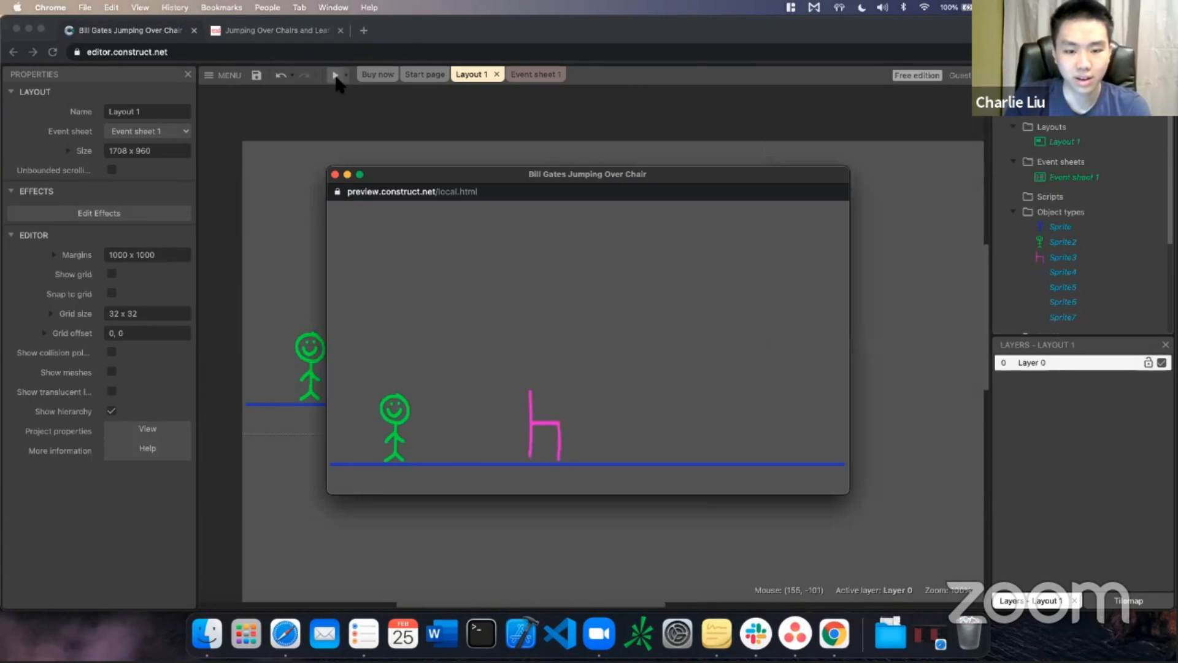
key("Up")
key("Right")
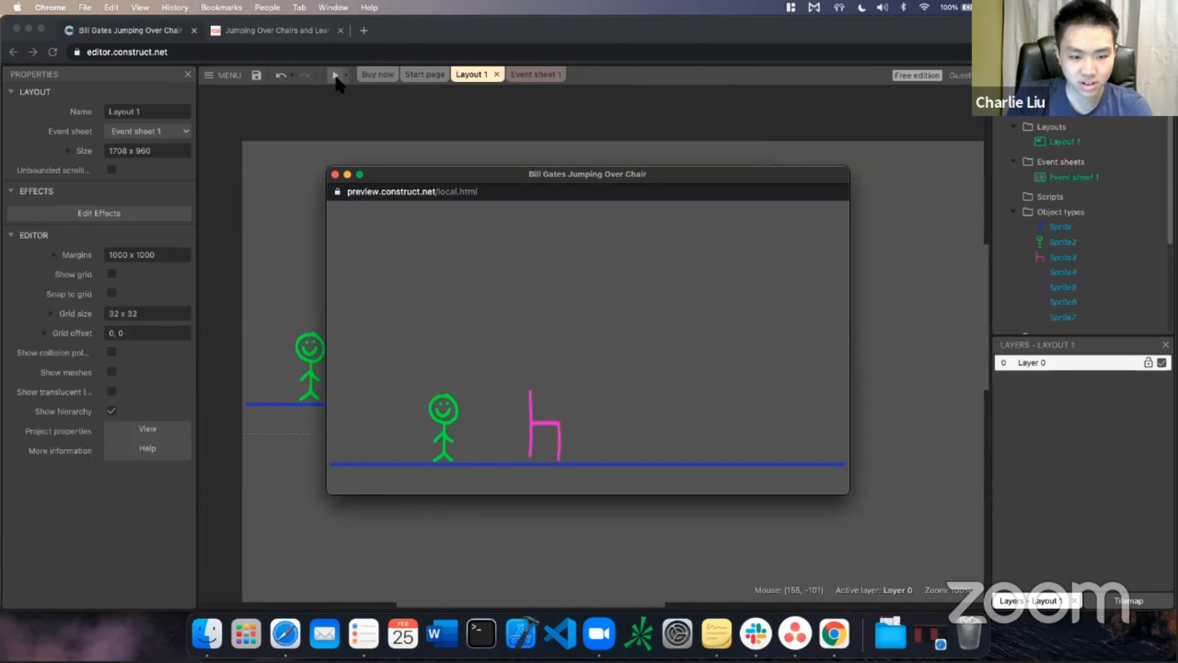
key("Up")
key("Right")
key("Up")
key("Right")
key("Up")
key("Right")
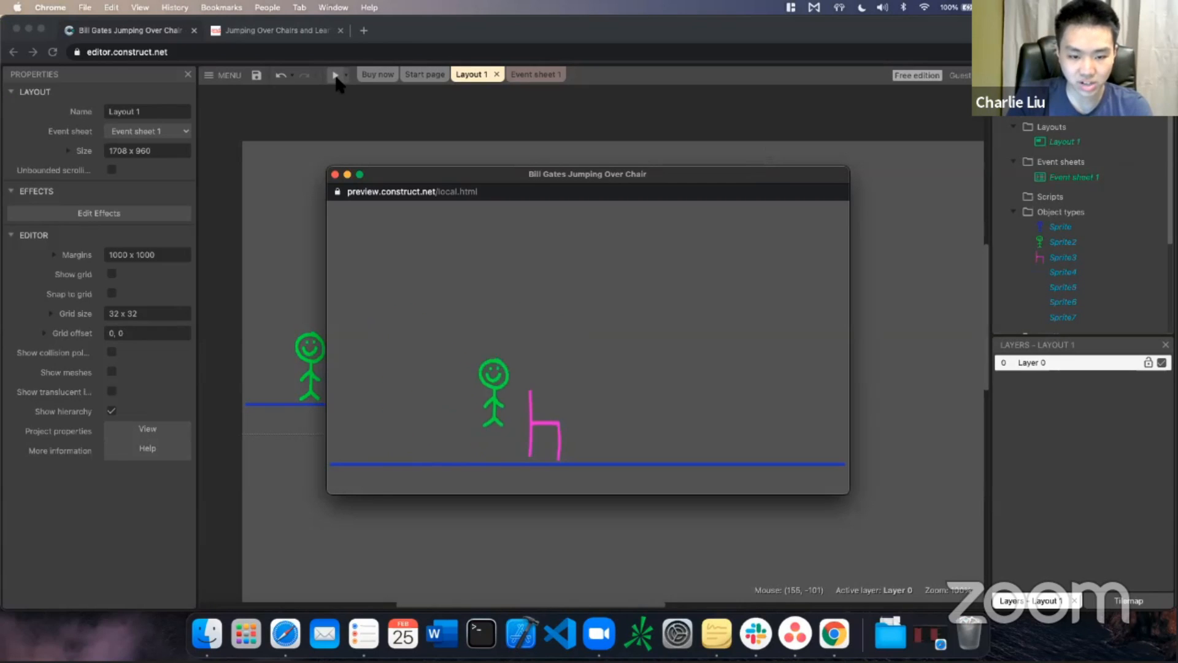
key("Up")
key("Right")
key("Up")
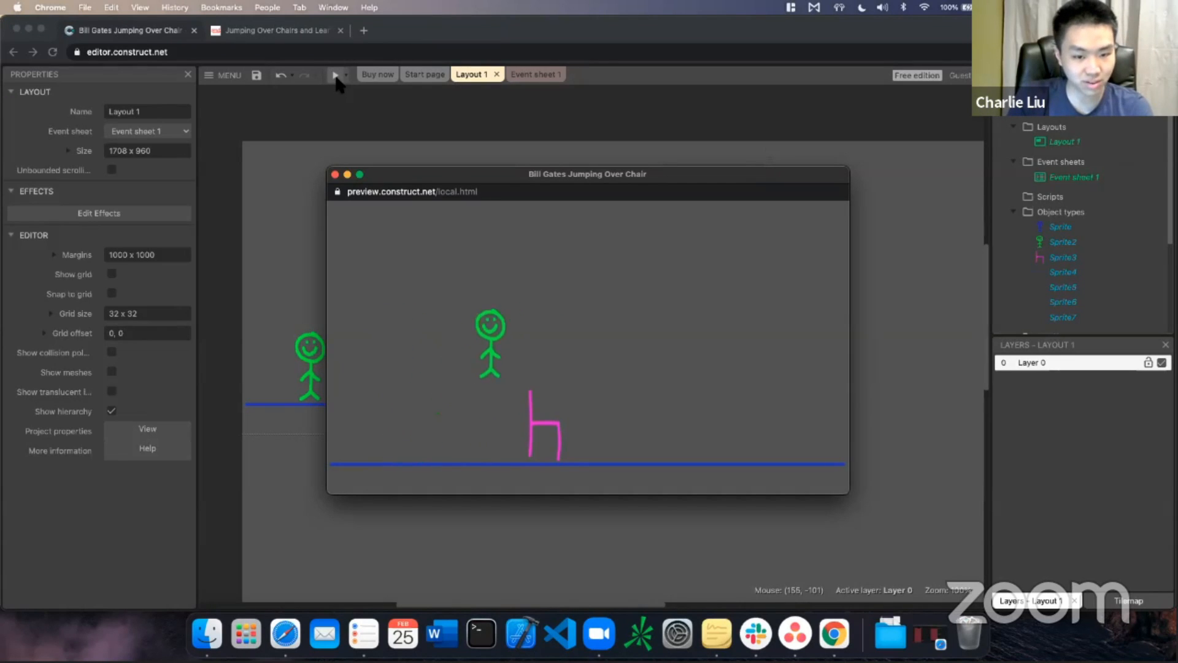
key("Up")
key("Right")
key("Up")
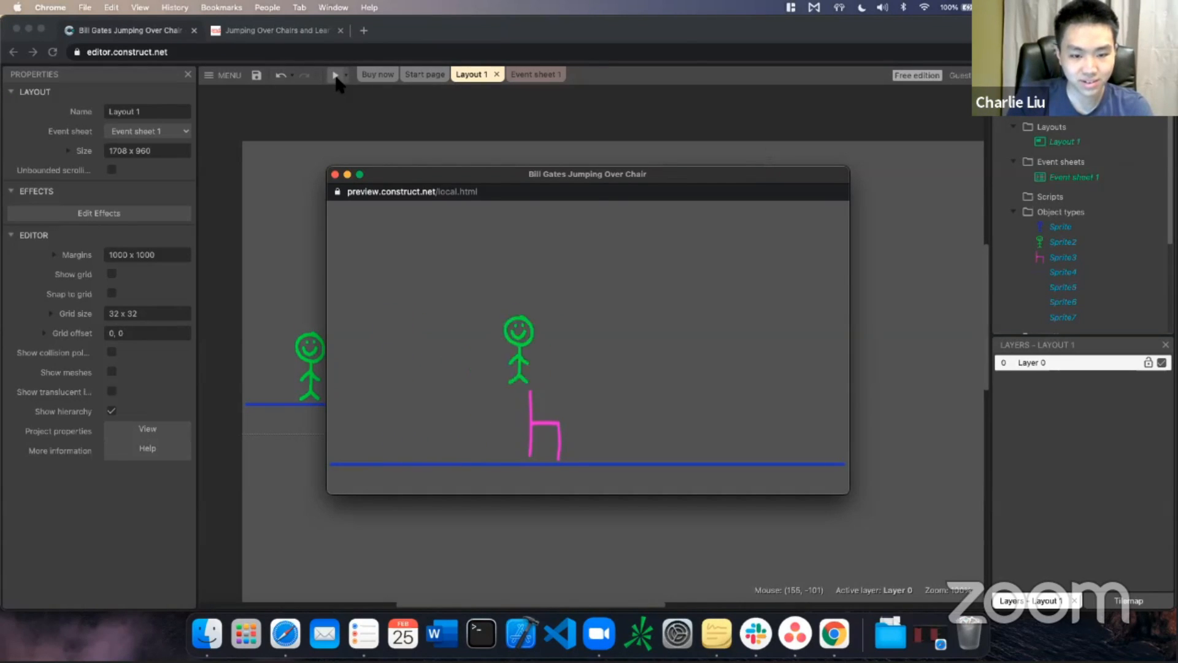
key("Left")
key("Up")
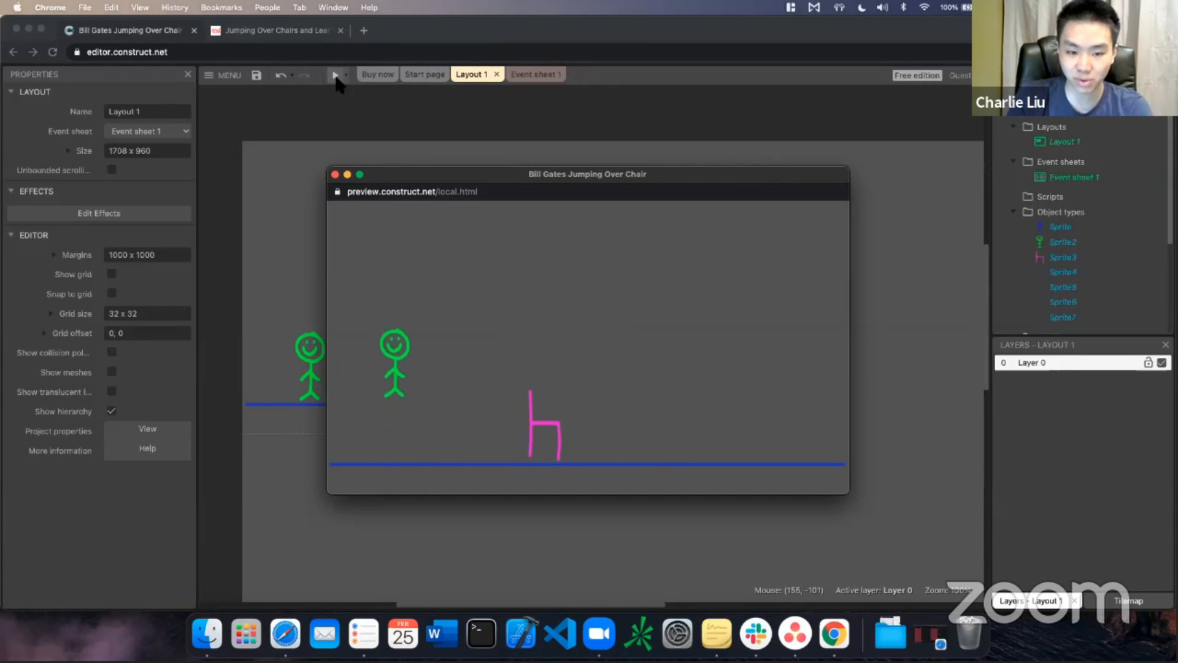
key("Right")
key("Up")
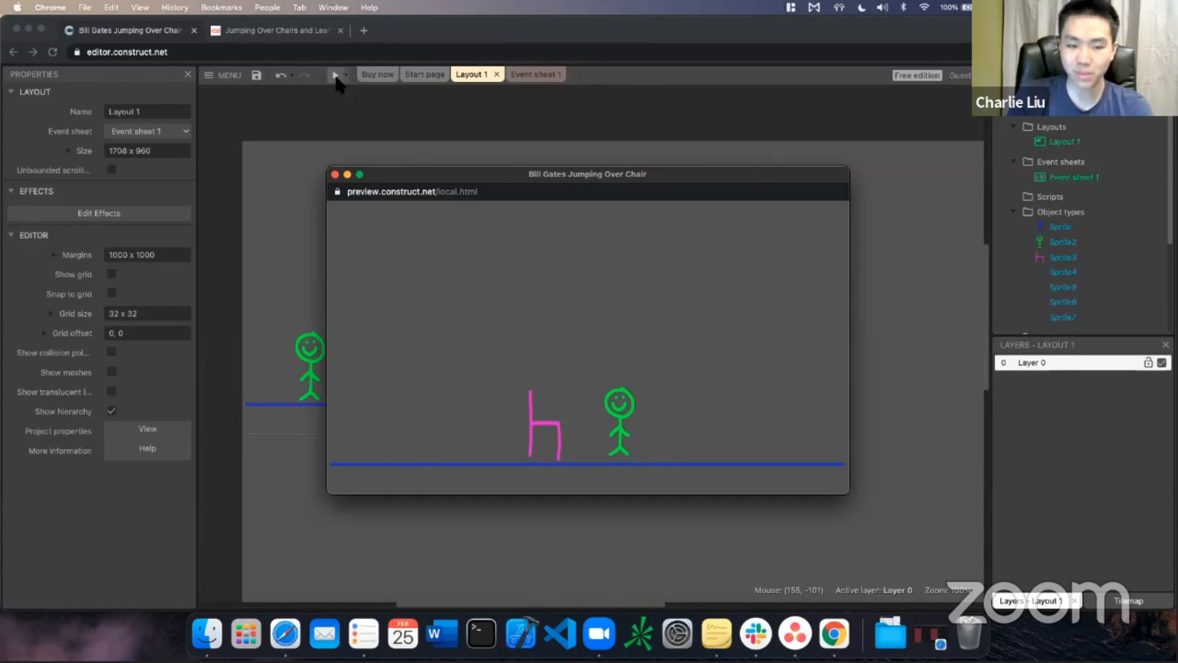
left_click(336, 175)
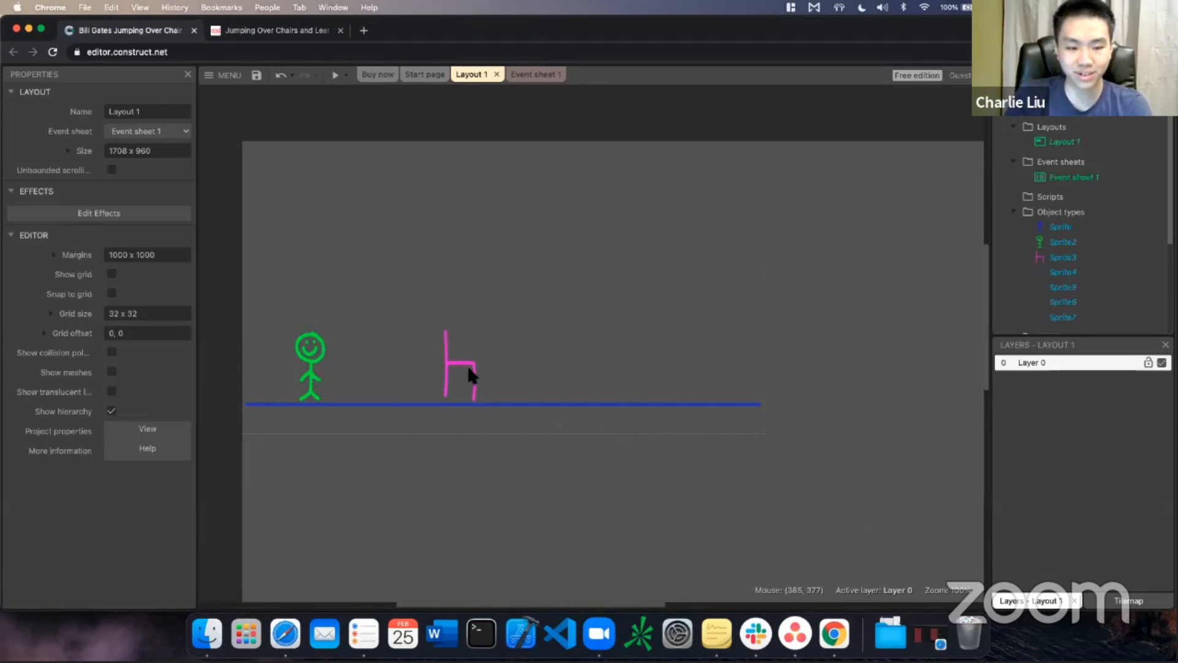
Enlarge the pink chair further to about 75 x 153, keeping its feet on the ground line
left_click(468, 368)
mouse_move(485, 323)
left_mouse_down()
mouse_move(500, 305)
mouse_move(490, 306)
left_mouse_up()
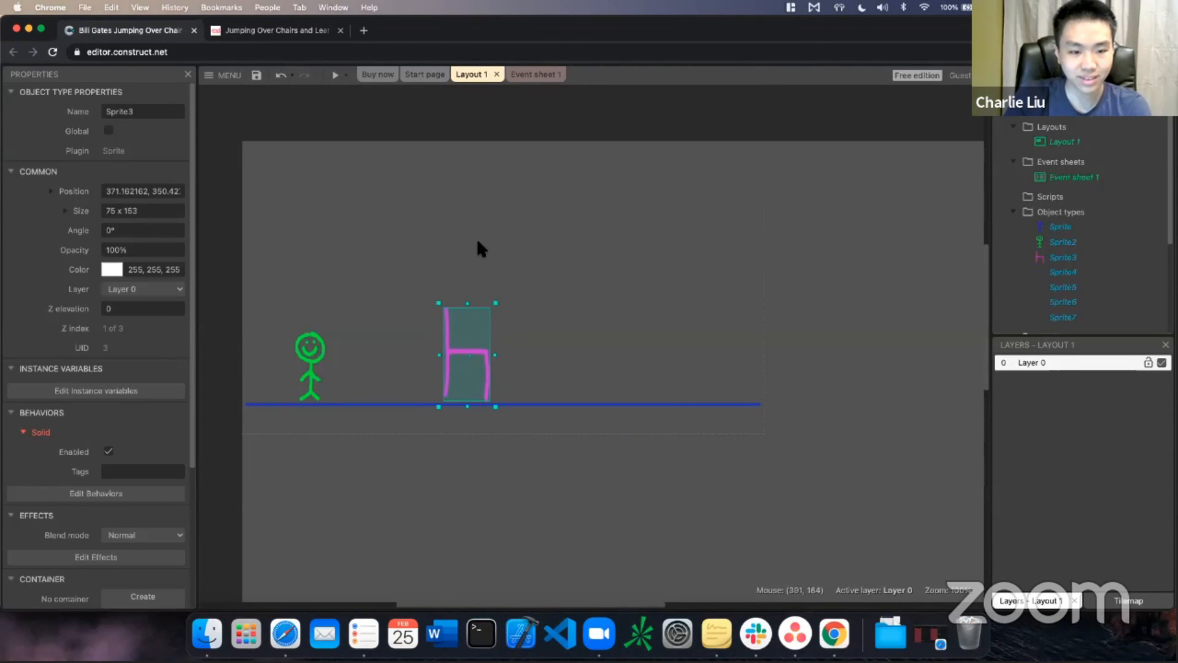
left_click(476, 238)
Playtest the layout to check whether the stick figure can clear the taller chair with a single jump
left_click(335, 85)
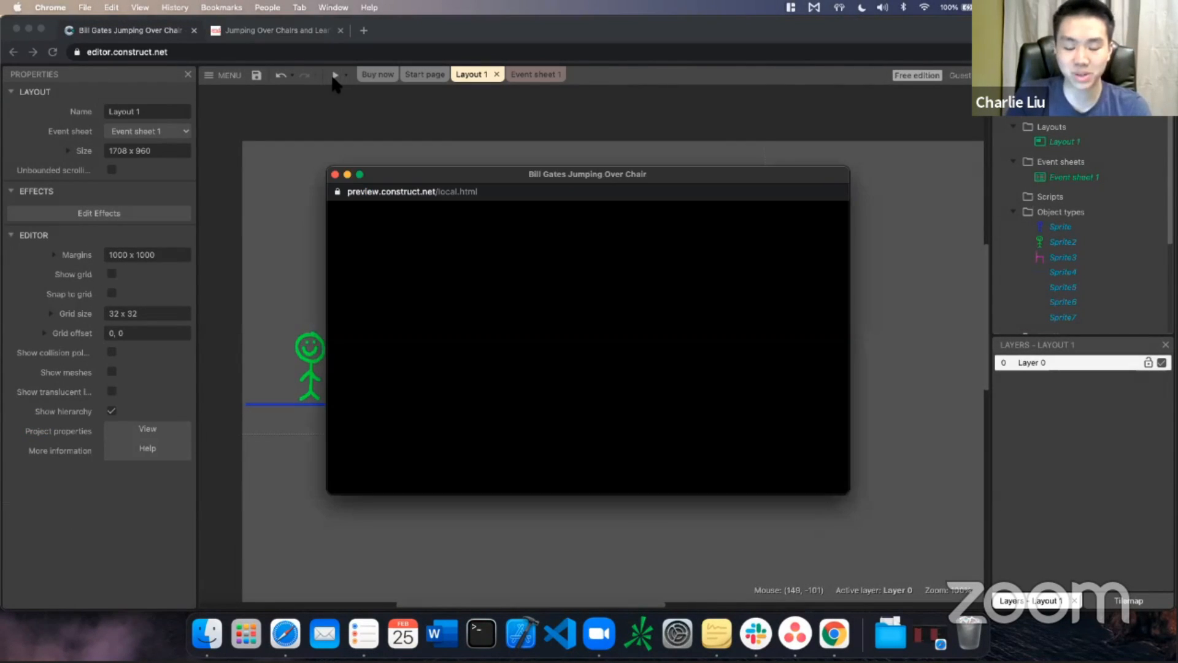
key("Right")
key("Up")
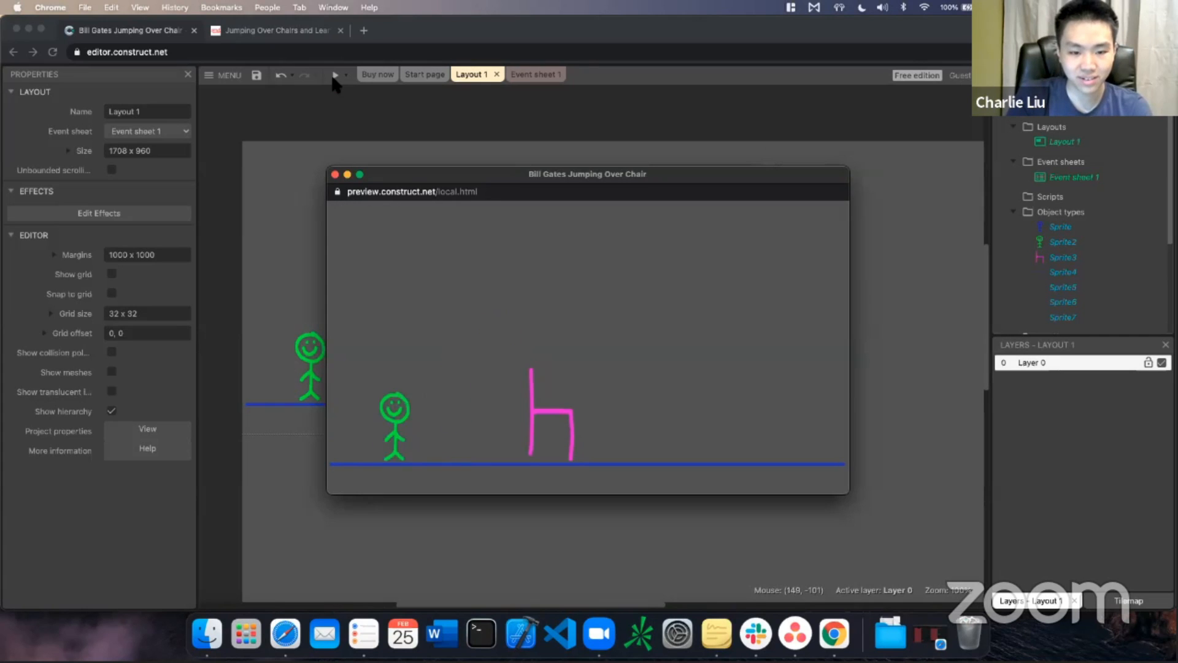
key("Up")
key("Left")
key("Right")
key("Up")
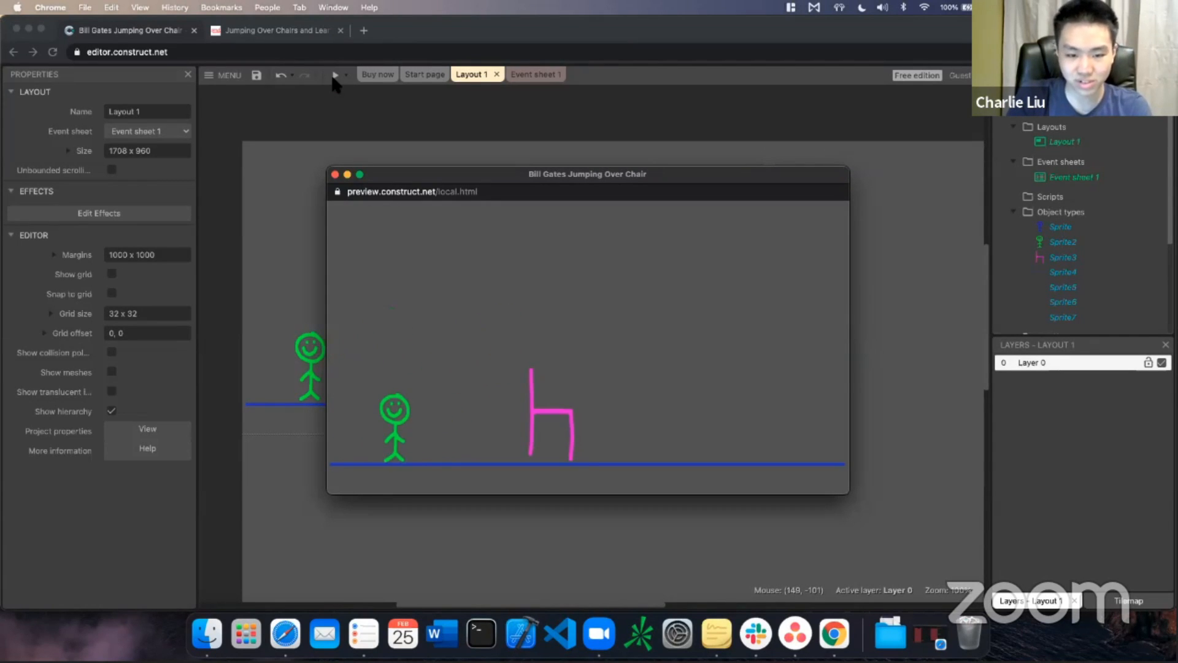
key("Left")
key("Right")
key("Up")
key("Up")
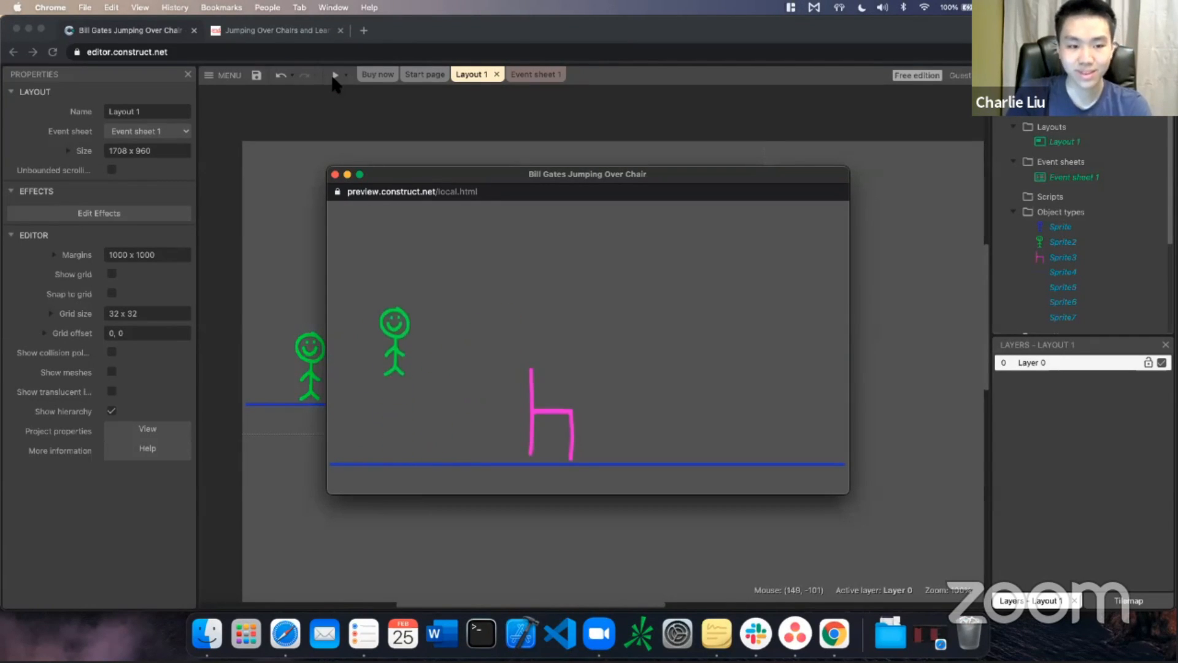
left_click(335, 175)
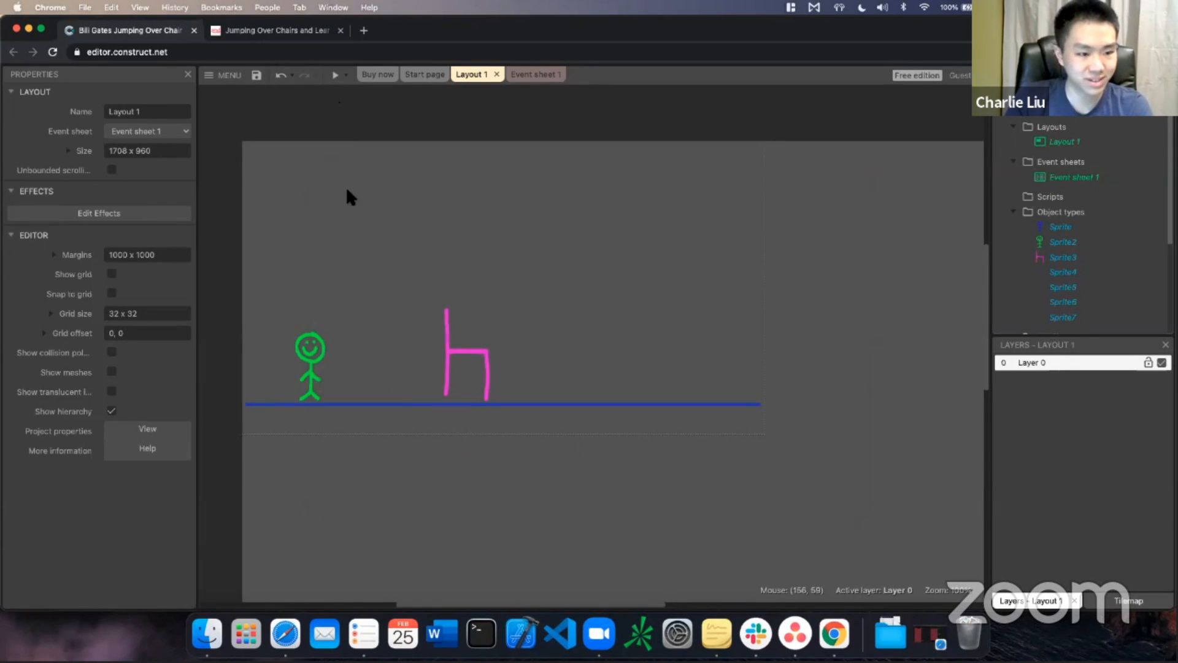
Enable Double-jump in the Platform behavior of the green stick figure (Sprite2)
left_click(314, 353)
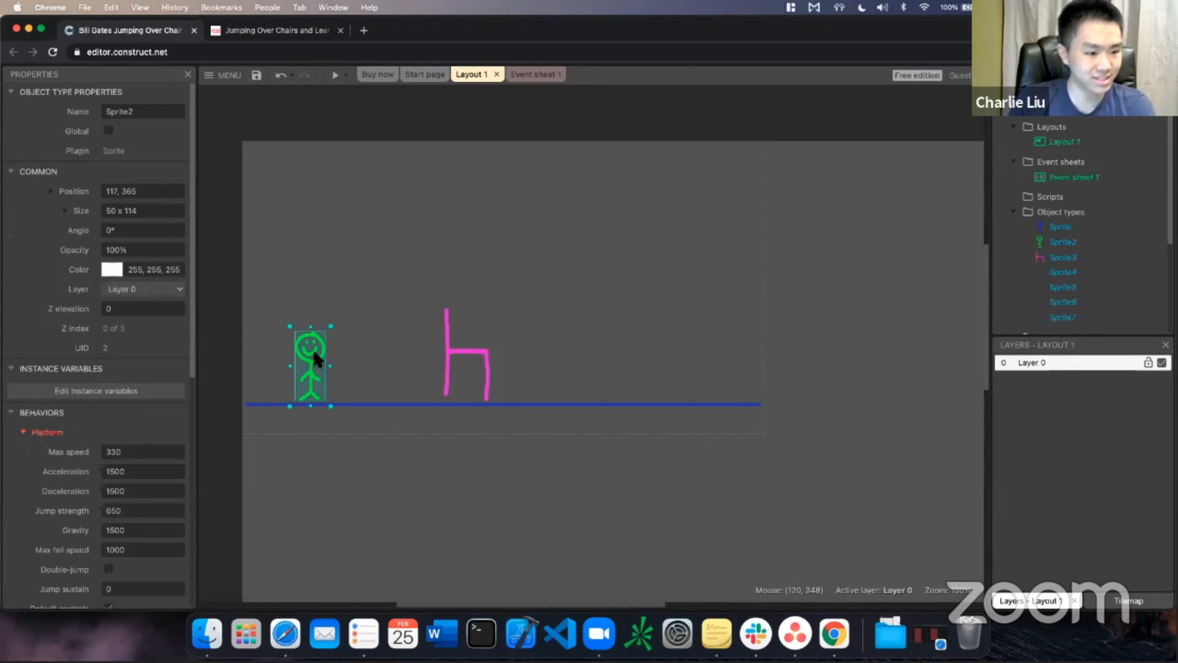
scroll(139, 346, "down", 4)
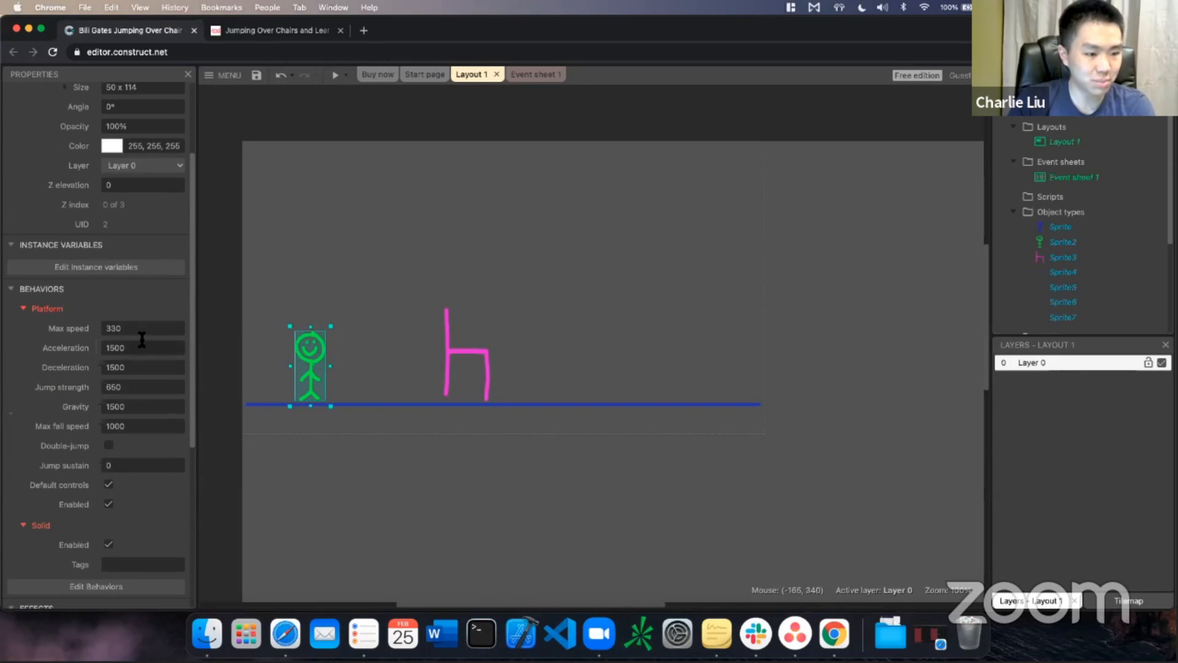
scroll(133, 367, "down", 3)
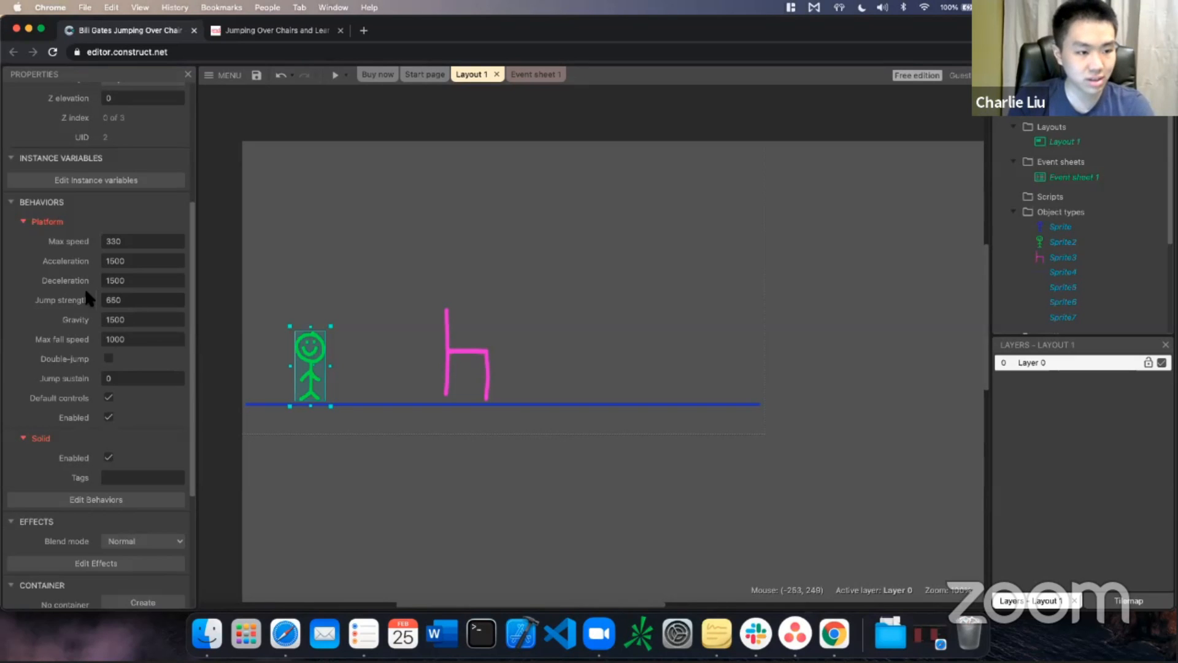
left_click(109, 359)
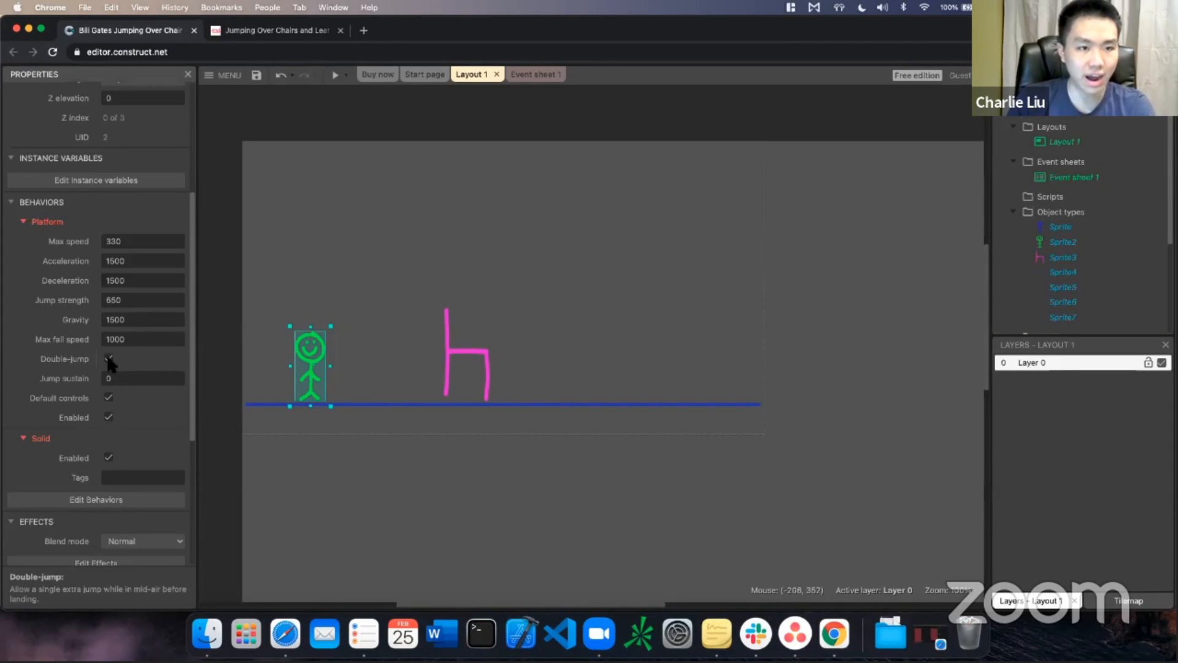
Preview the game and test double-jumping the stick figure back and forth over the chair, then close the preview
left_click(337, 83)
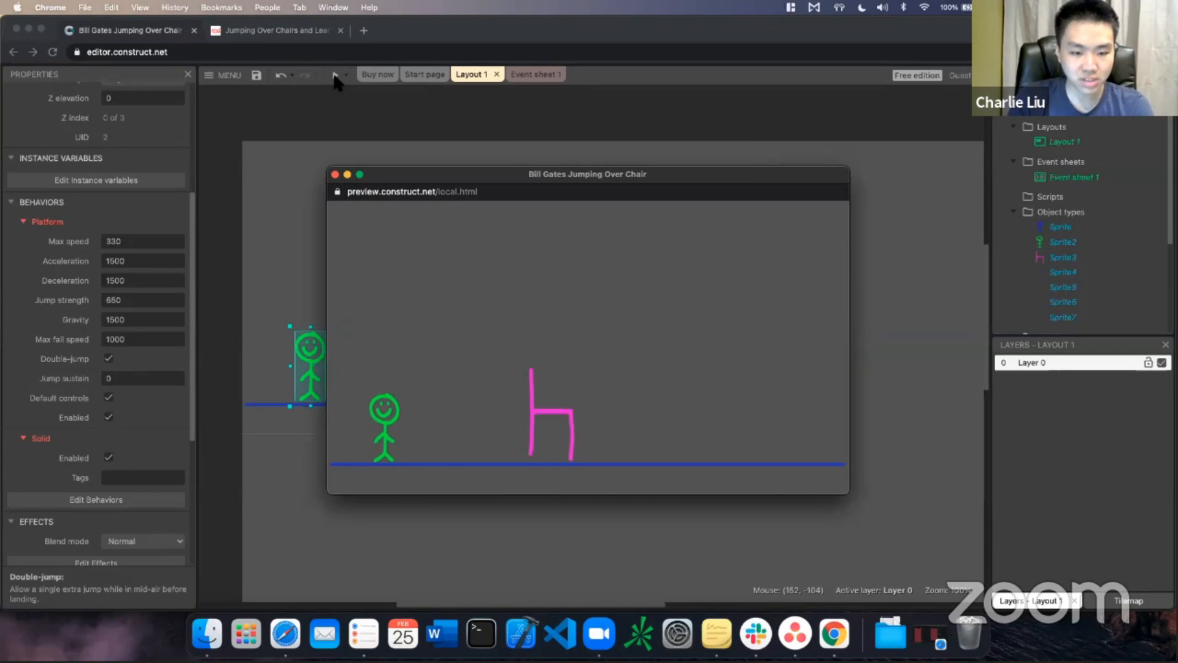
key("Right")
key("Up")
key("Right")
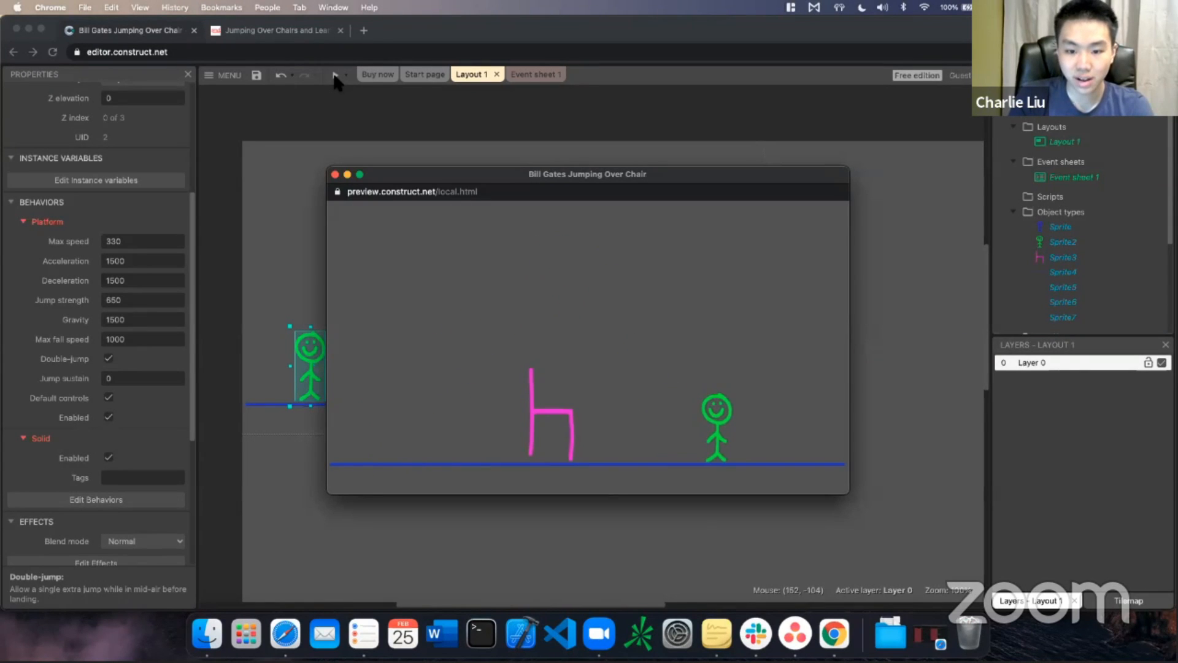
key("Left")
key("Up")
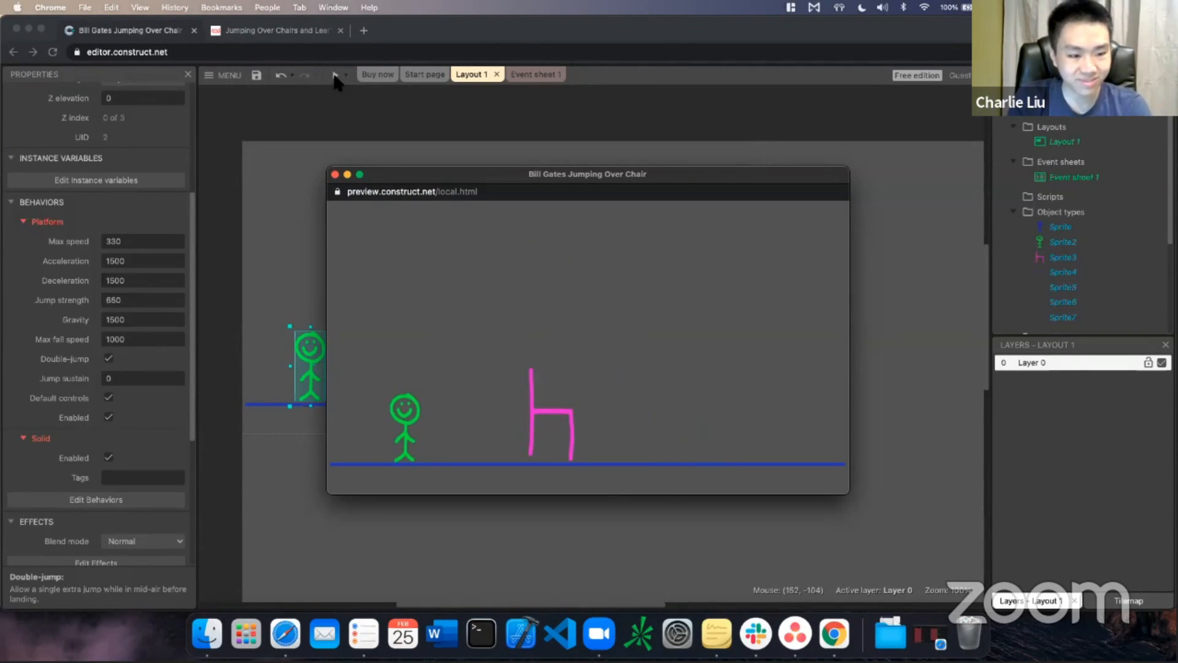
key("Right")
key("Up")
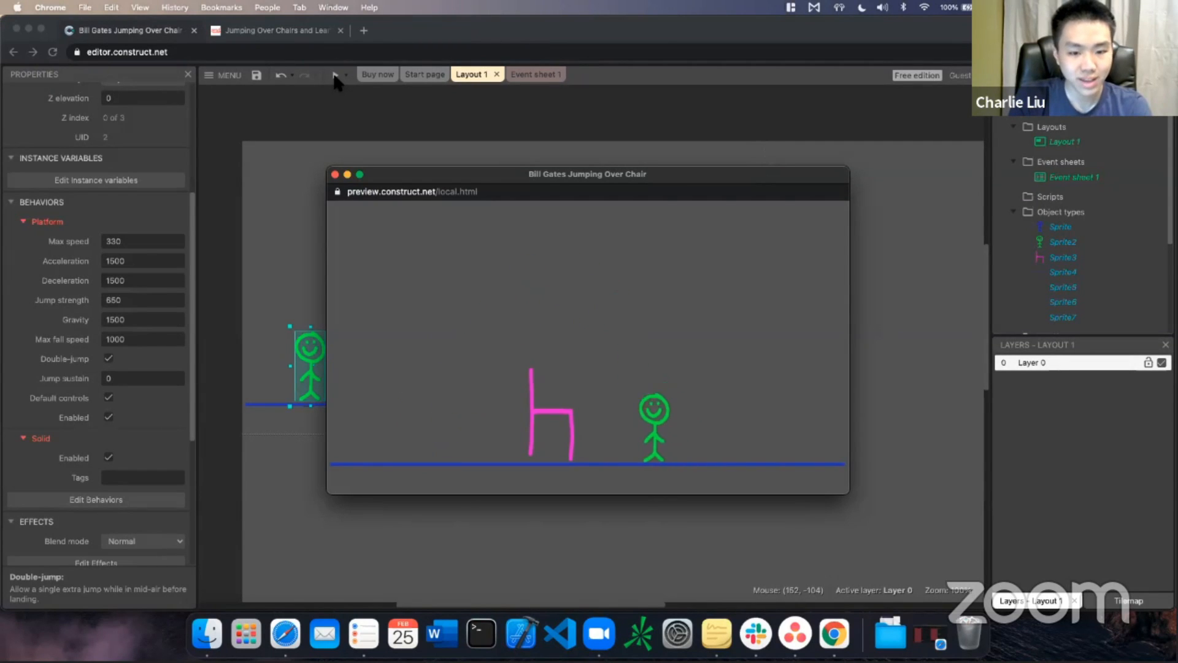
key("Left")
key("Up")
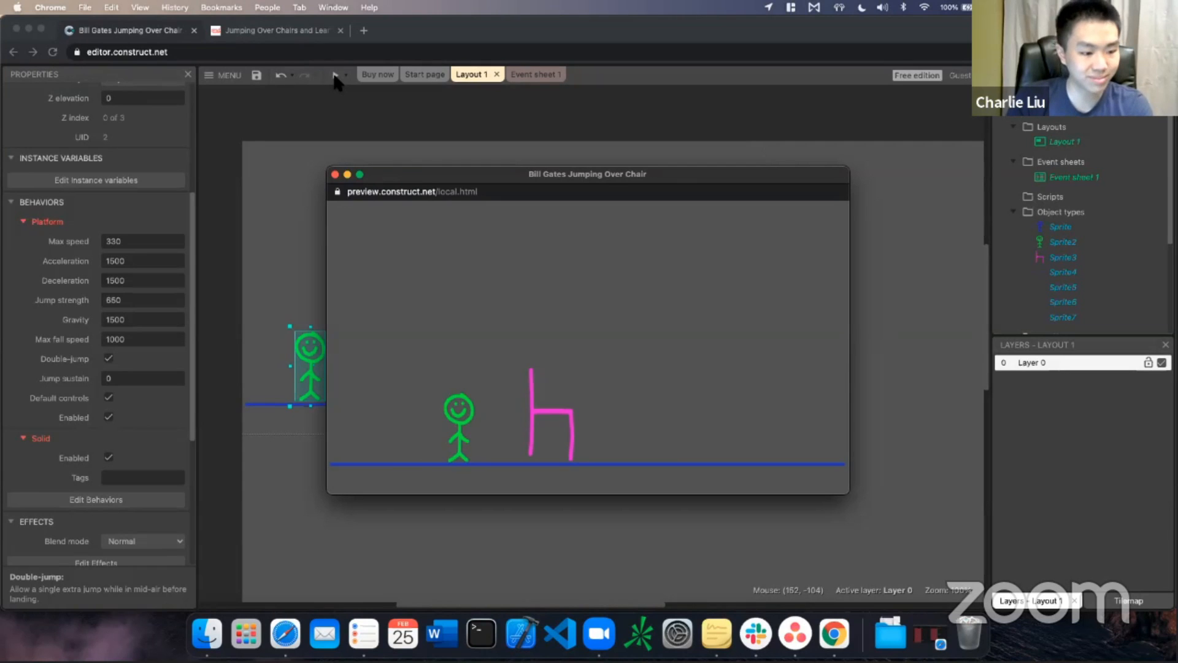
left_click(335, 175)
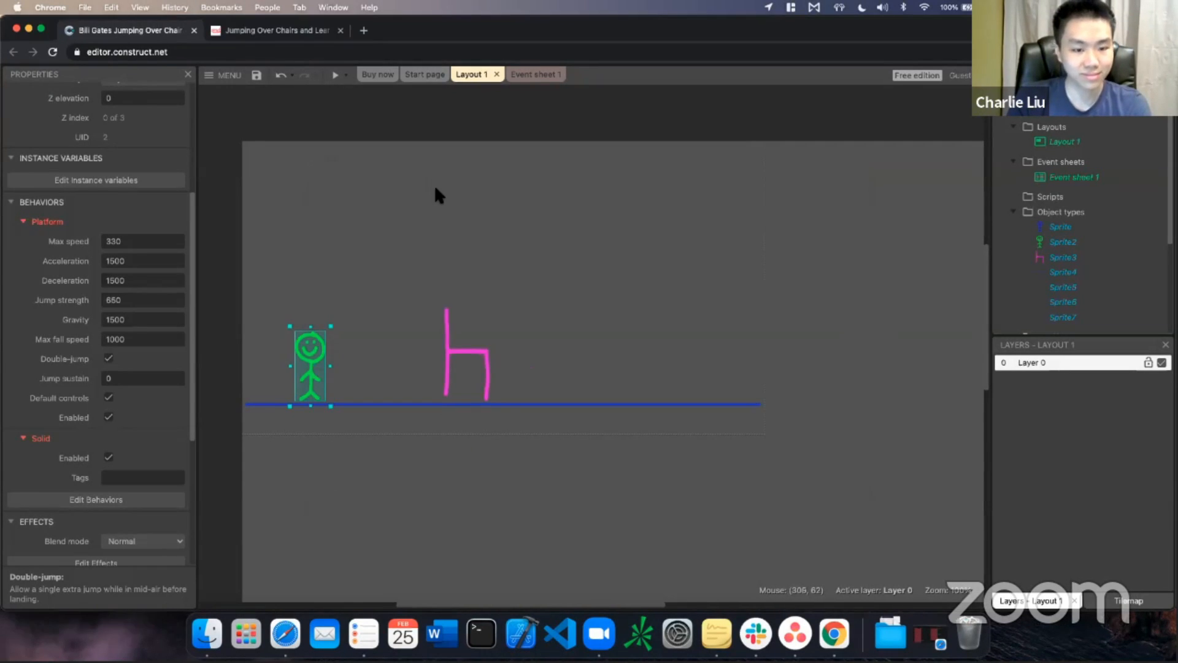
Review the collision event in Event sheet 1, then return to Layout 1
left_click(433, 219)
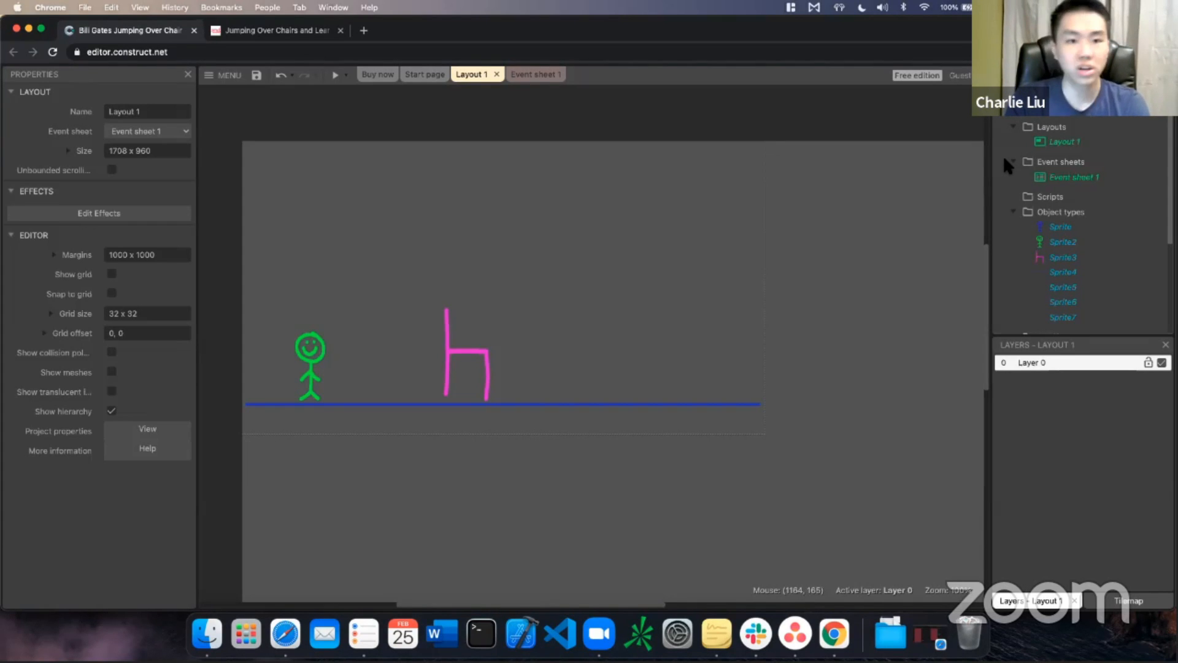
left_click(539, 76)
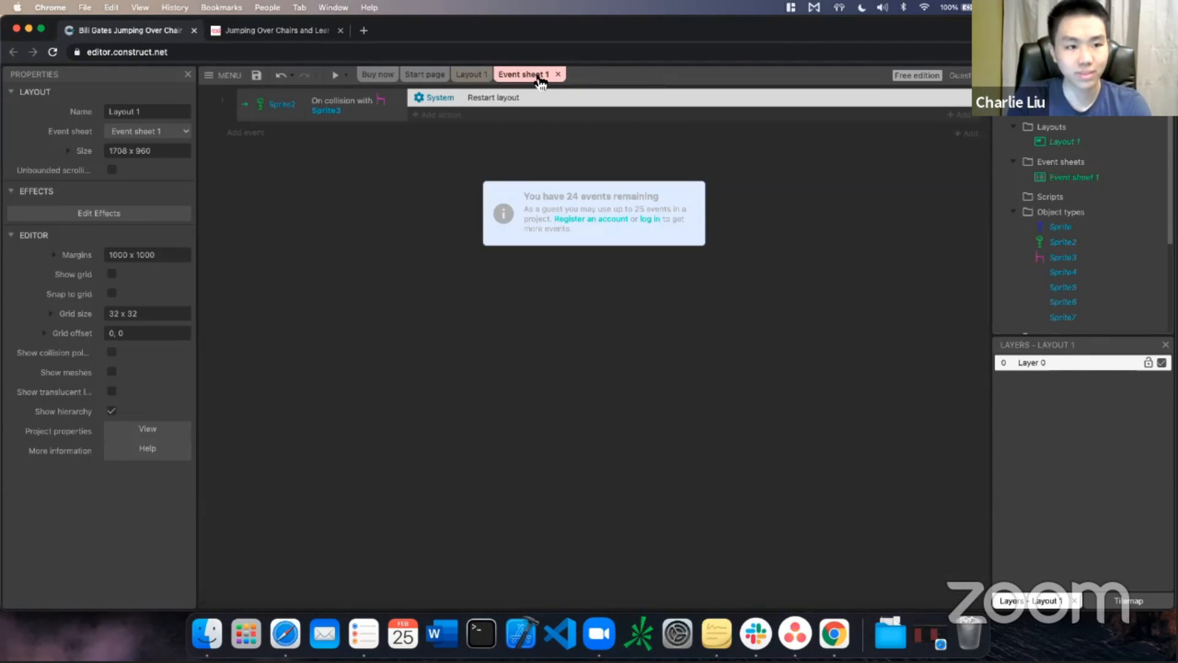
left_click(473, 76)
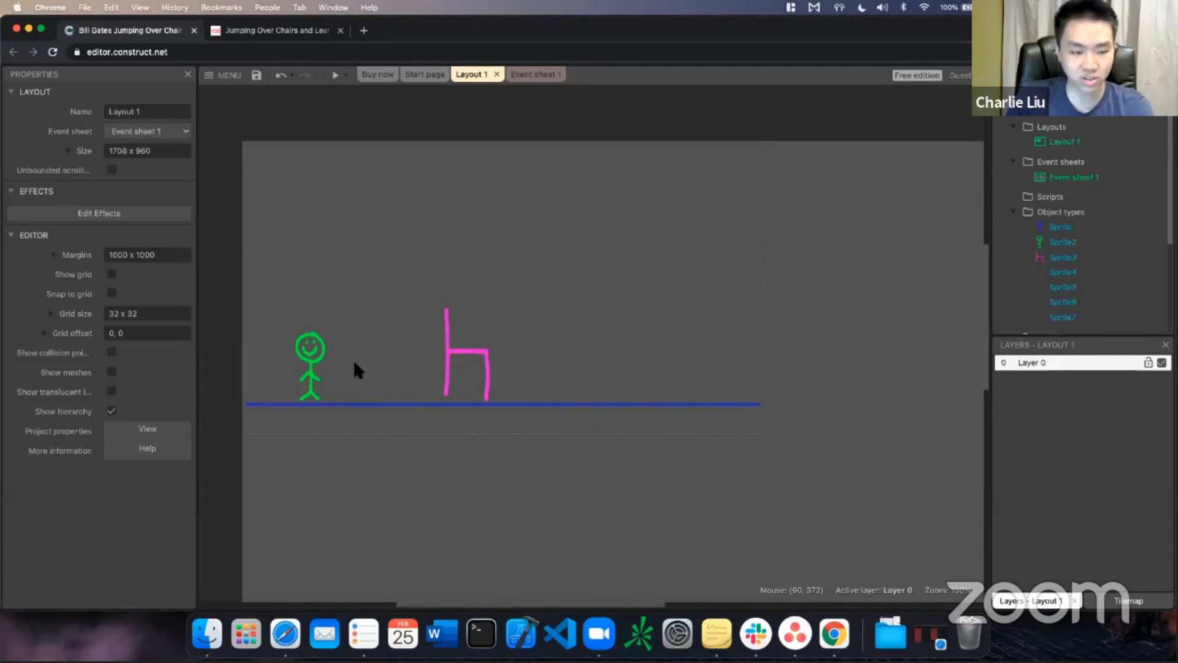
Add the Scroll To behavior to the green stick figure (Sprite2) and close its behaviors list
left_click(311, 355)
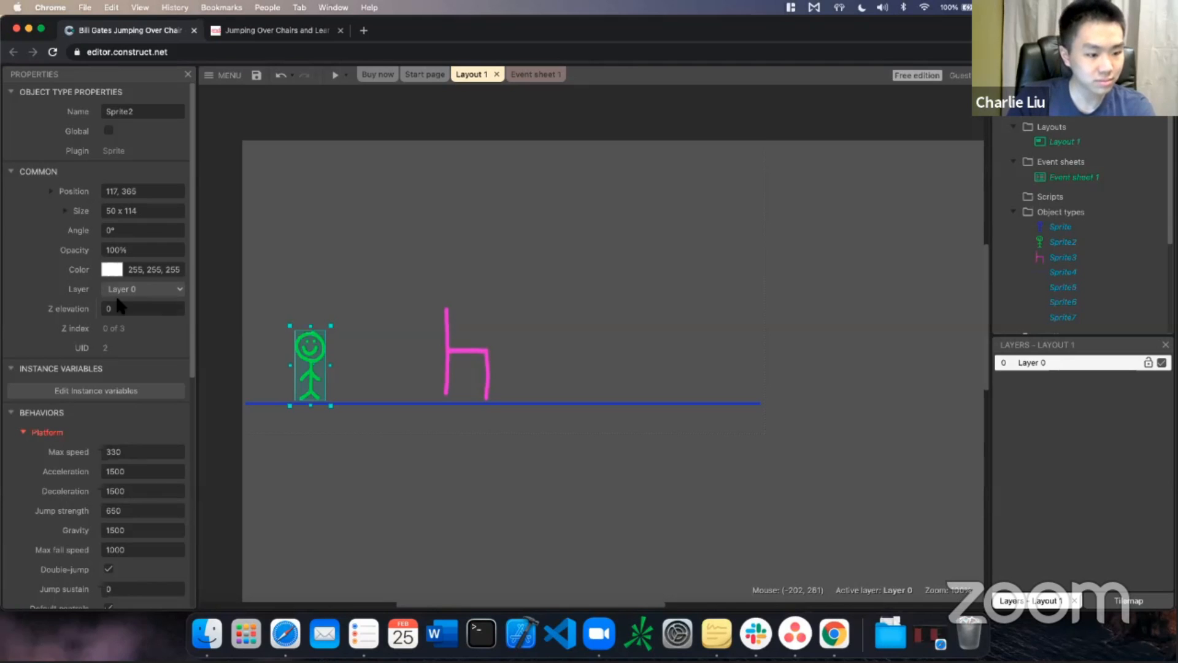
scroll(120, 306, "down", 5)
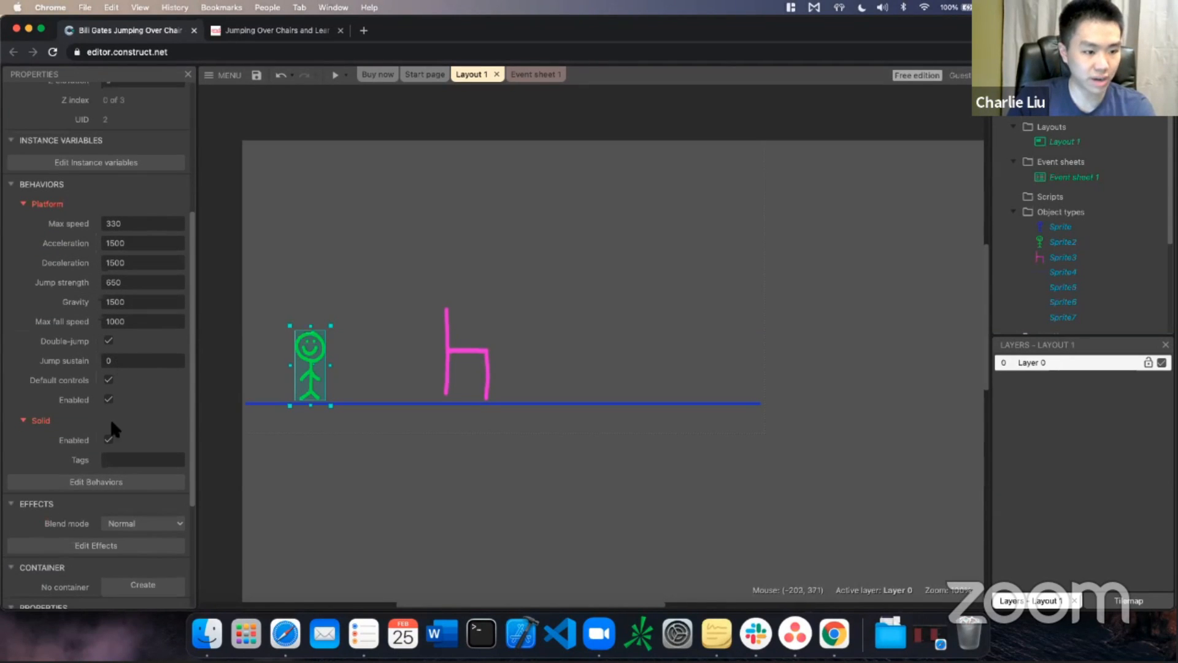
left_click(109, 486)
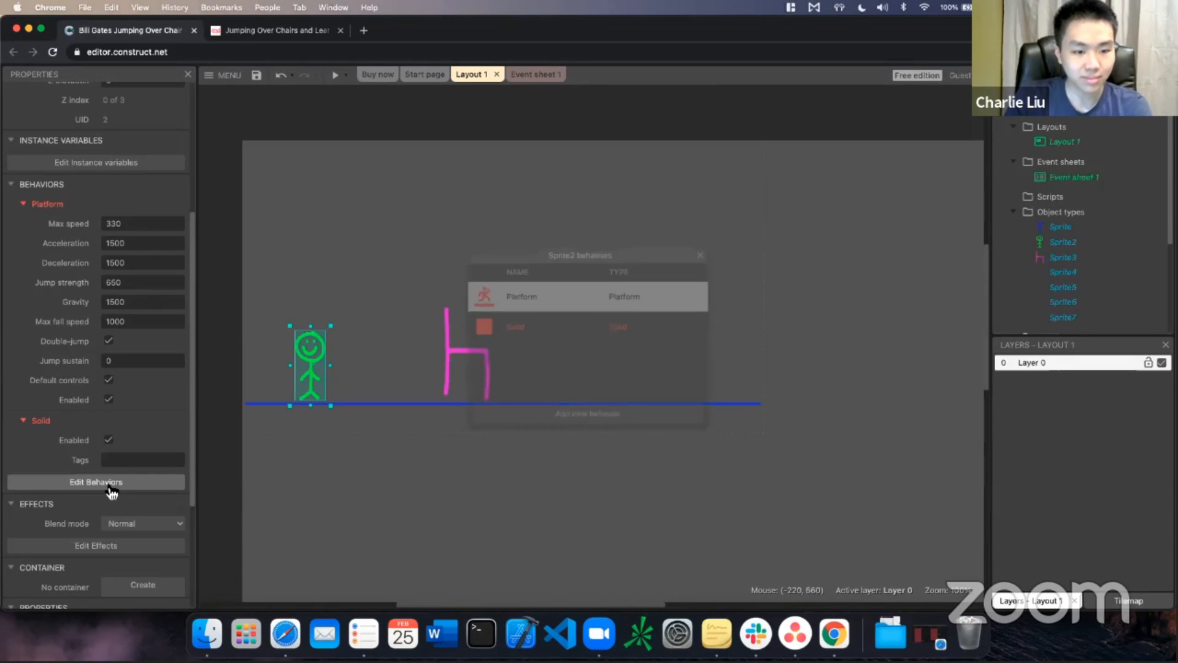
left_click(581, 423)
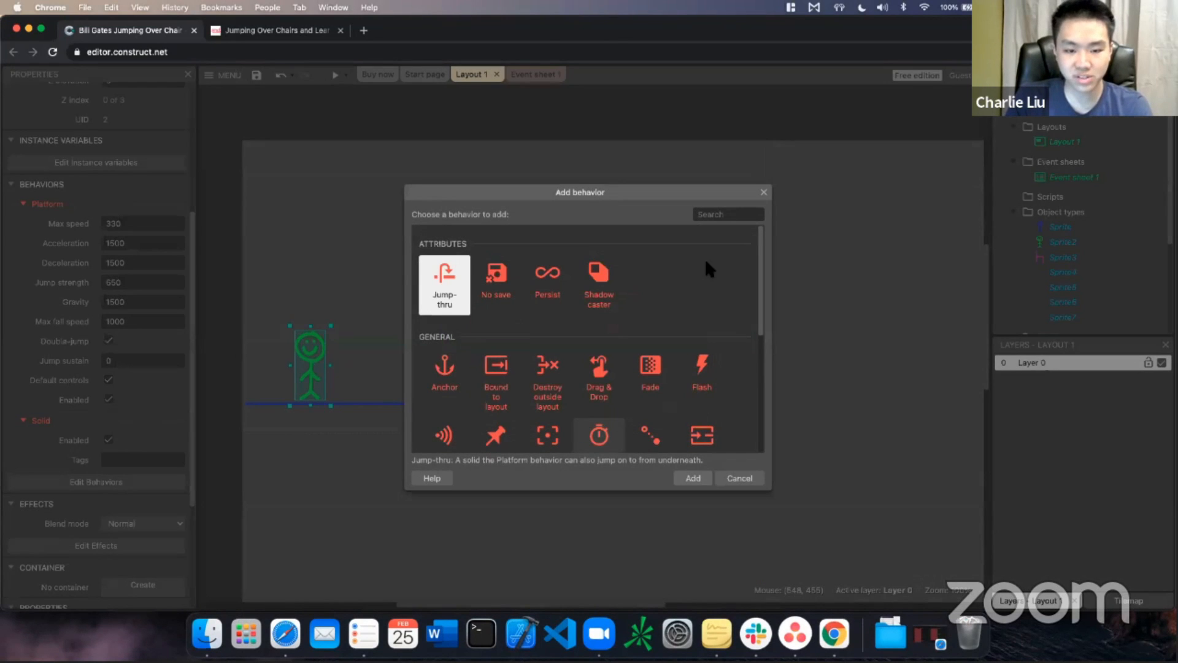
scroll(676, 304, "down", 5)
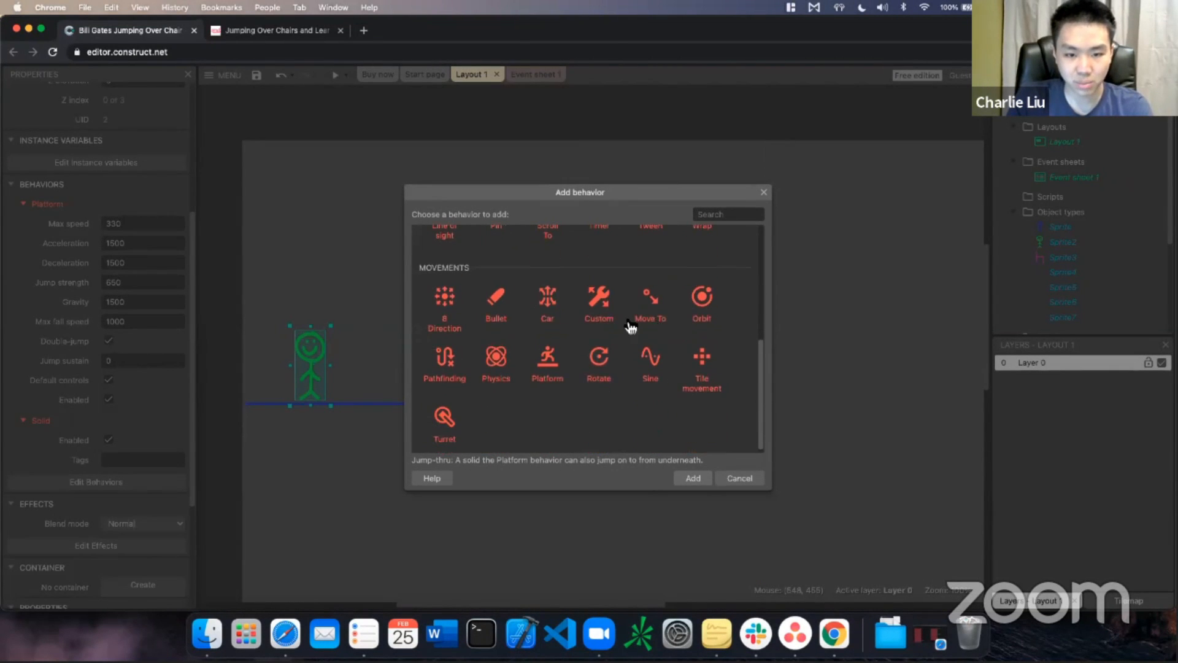
scroll(513, 308, "down", 1)
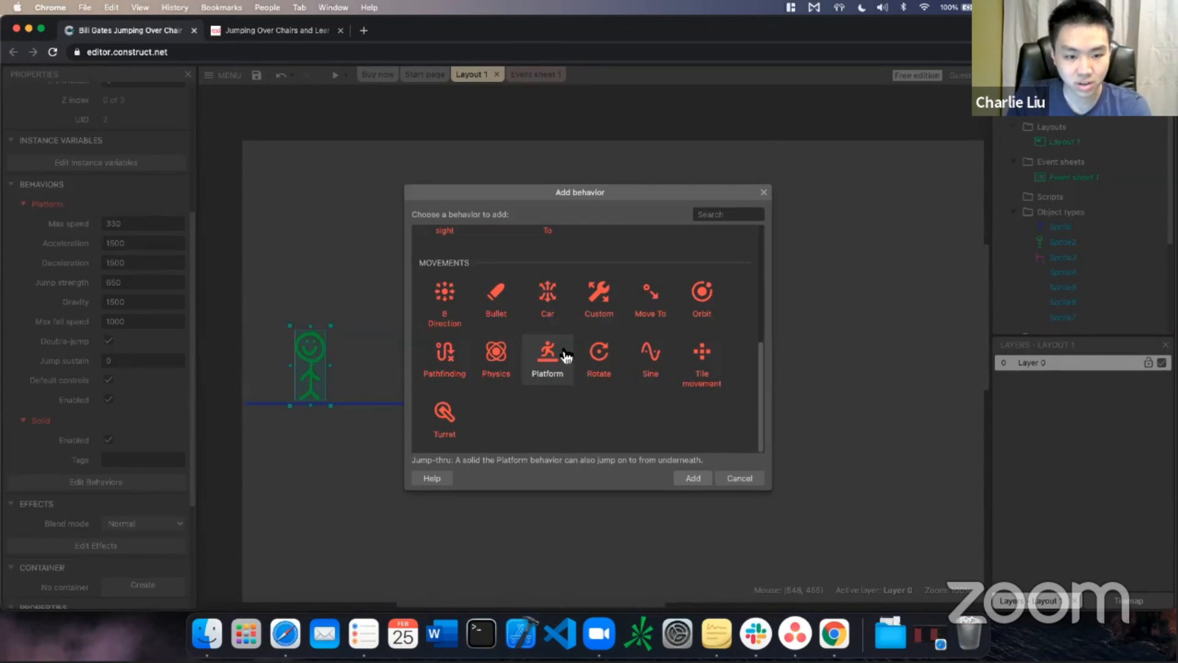
scroll(565, 356, "up", 5)
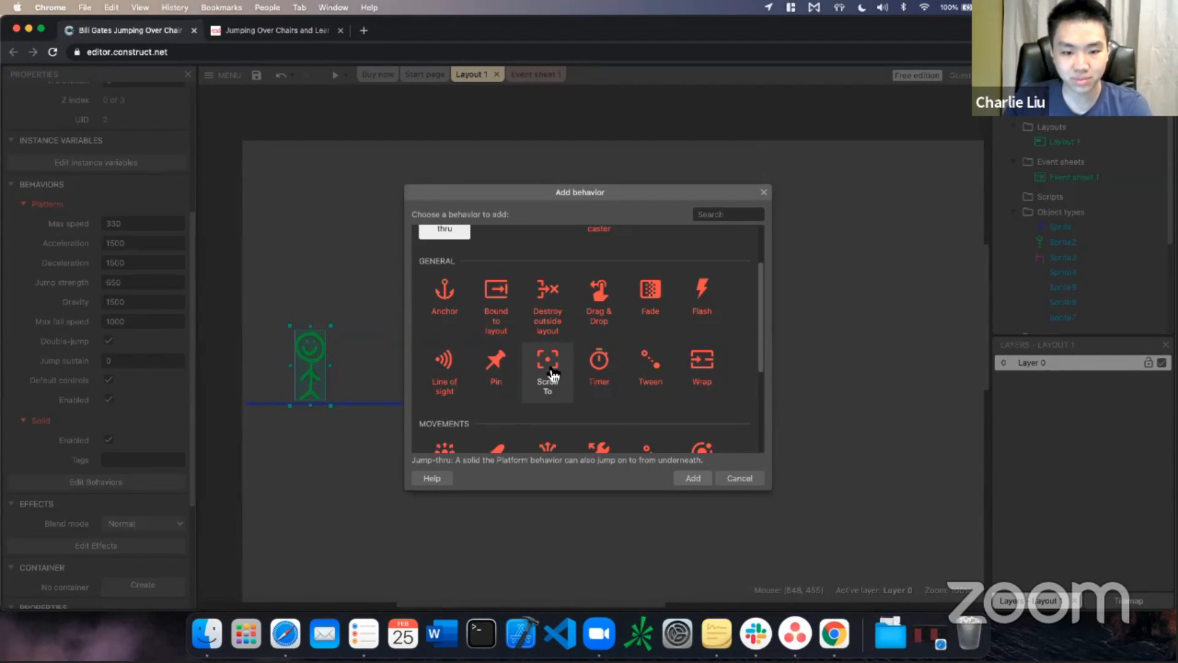
left_click(550, 371)
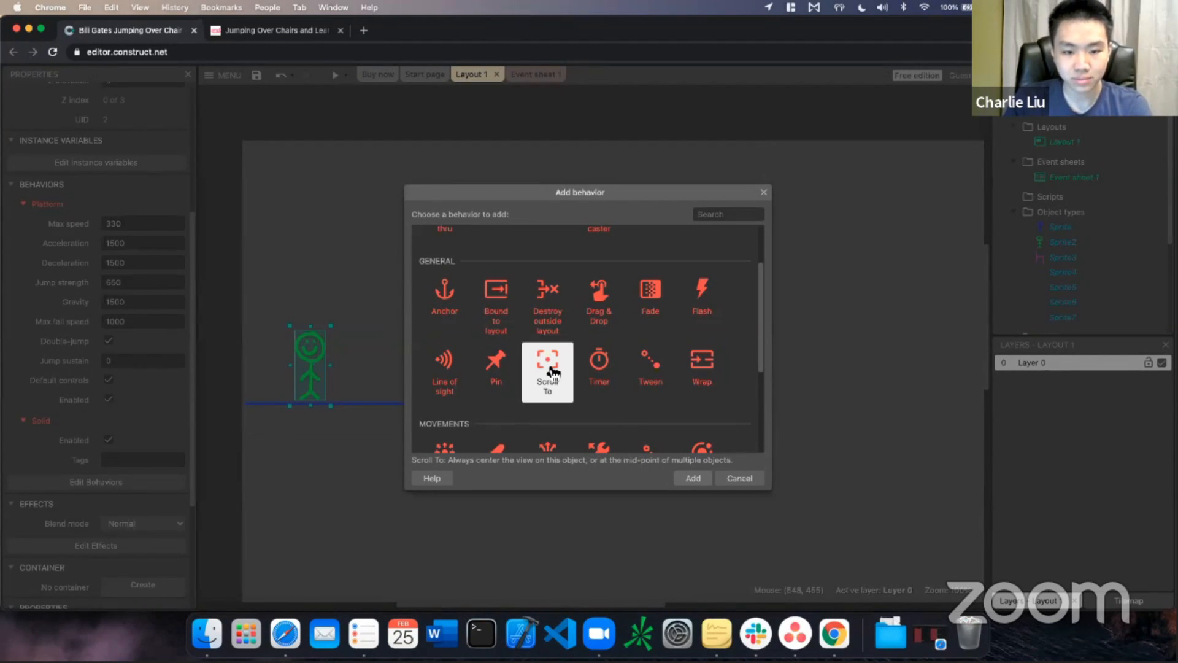
left_click(694, 481)
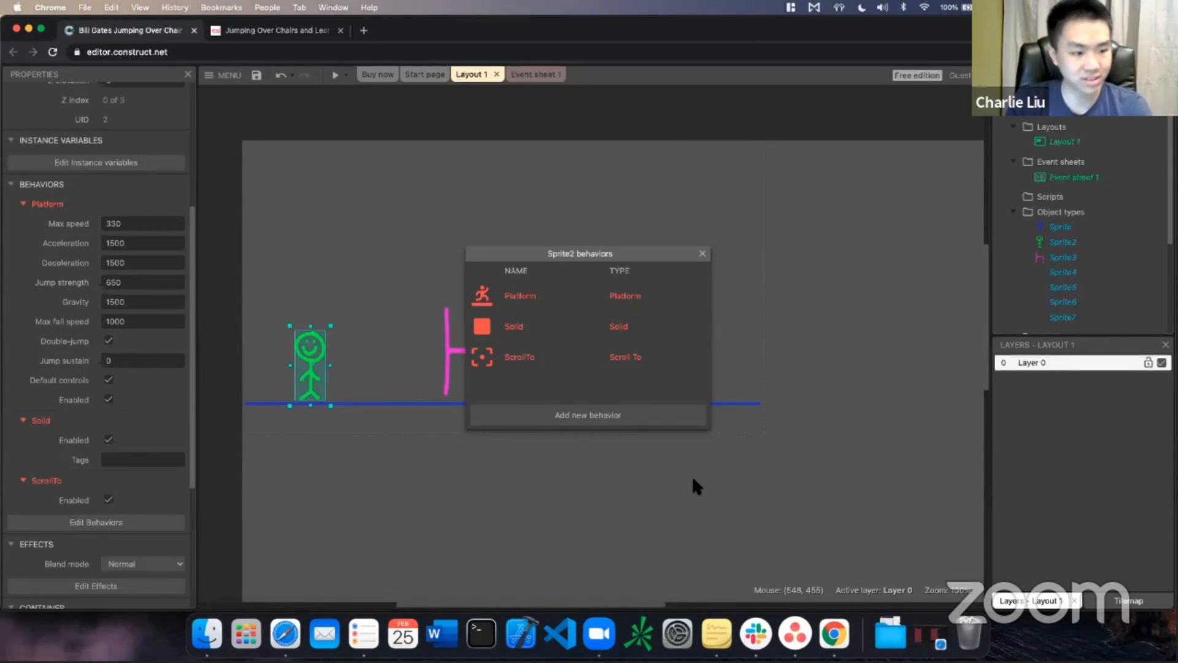
left_click(702, 253)
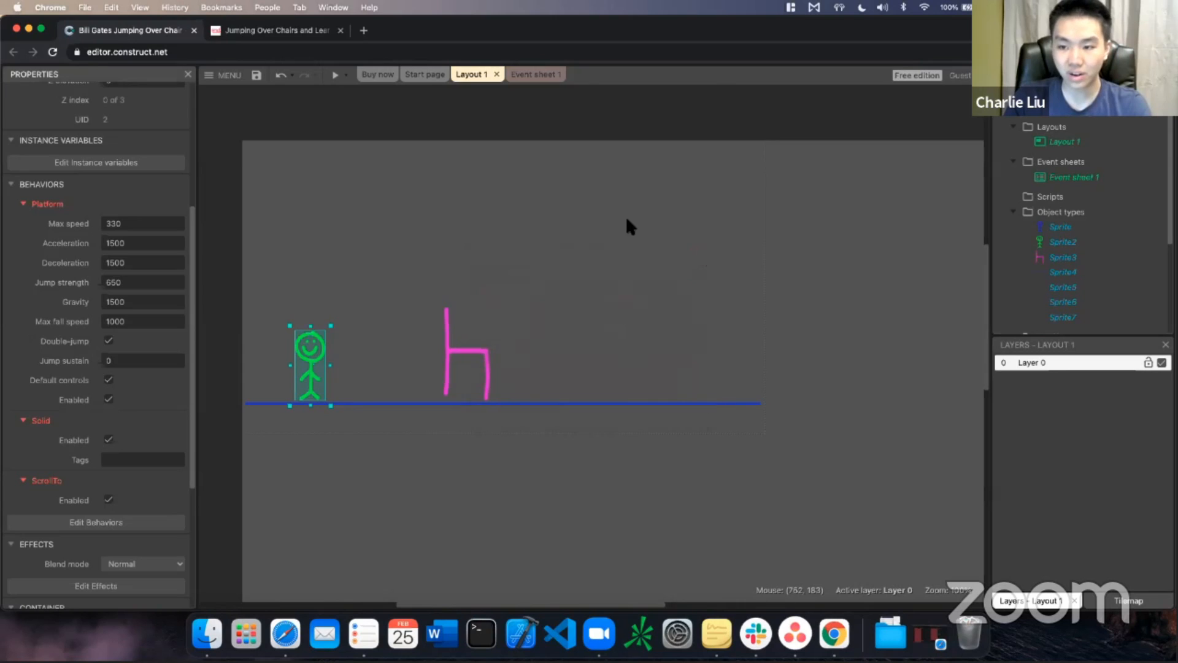
Preview the game, jump the stick figure over the chair and back to test the view following it, and close the preview
left_click(336, 79)
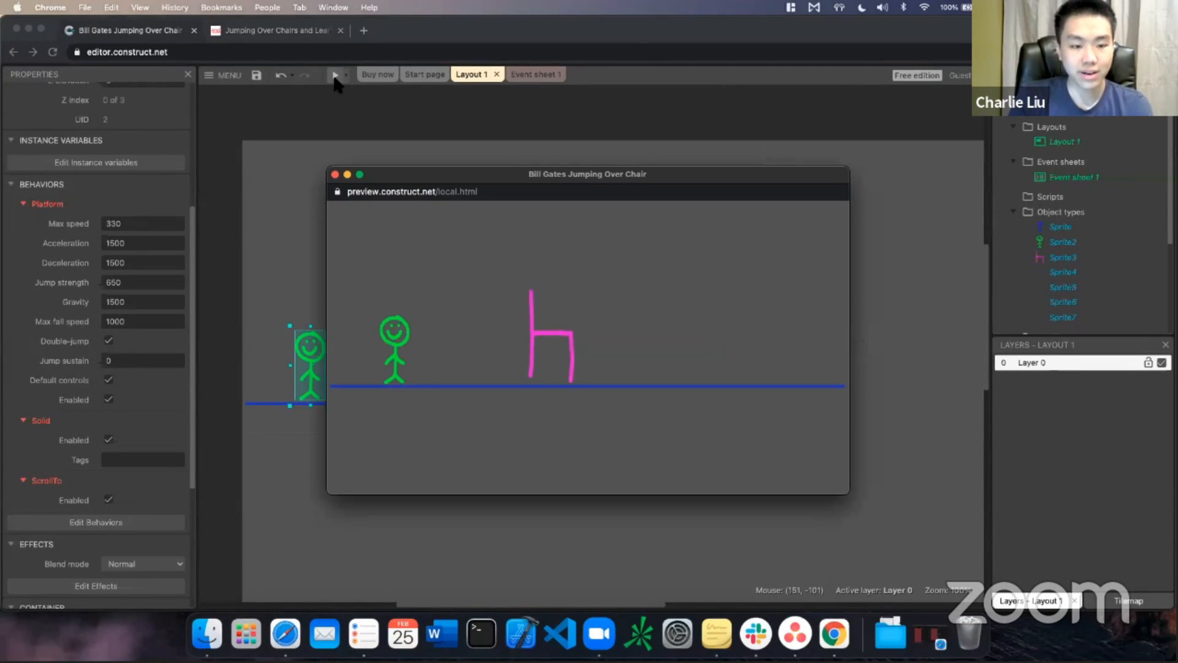
key("Right")
key("Up")
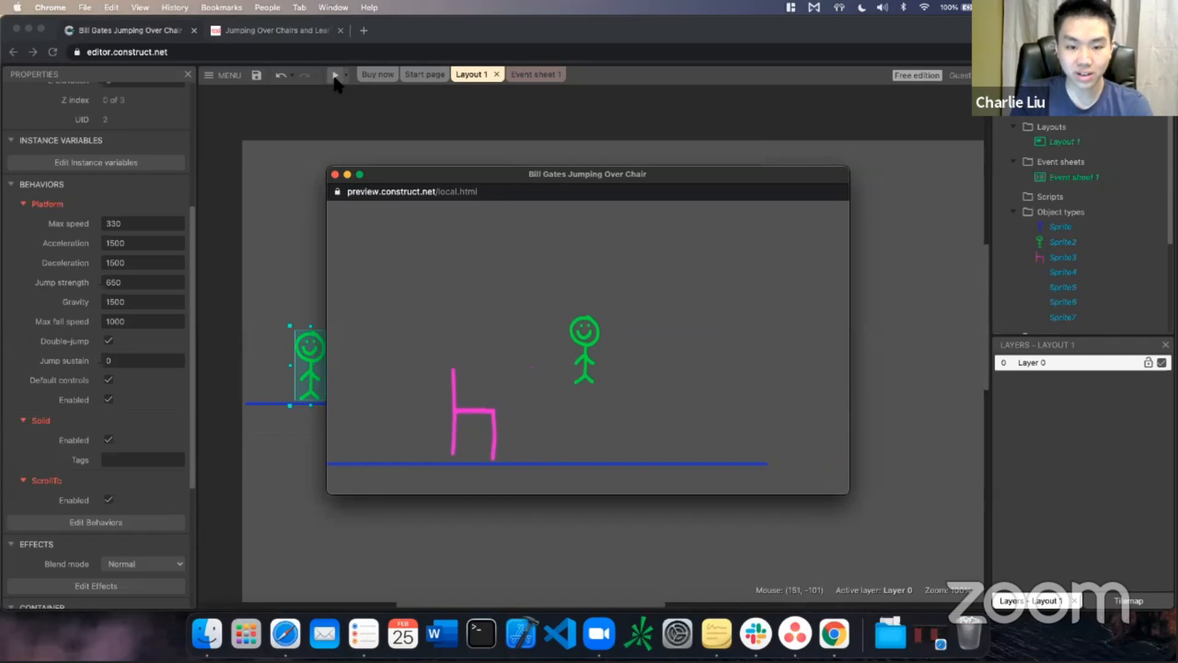
key("Left")
key("Up")
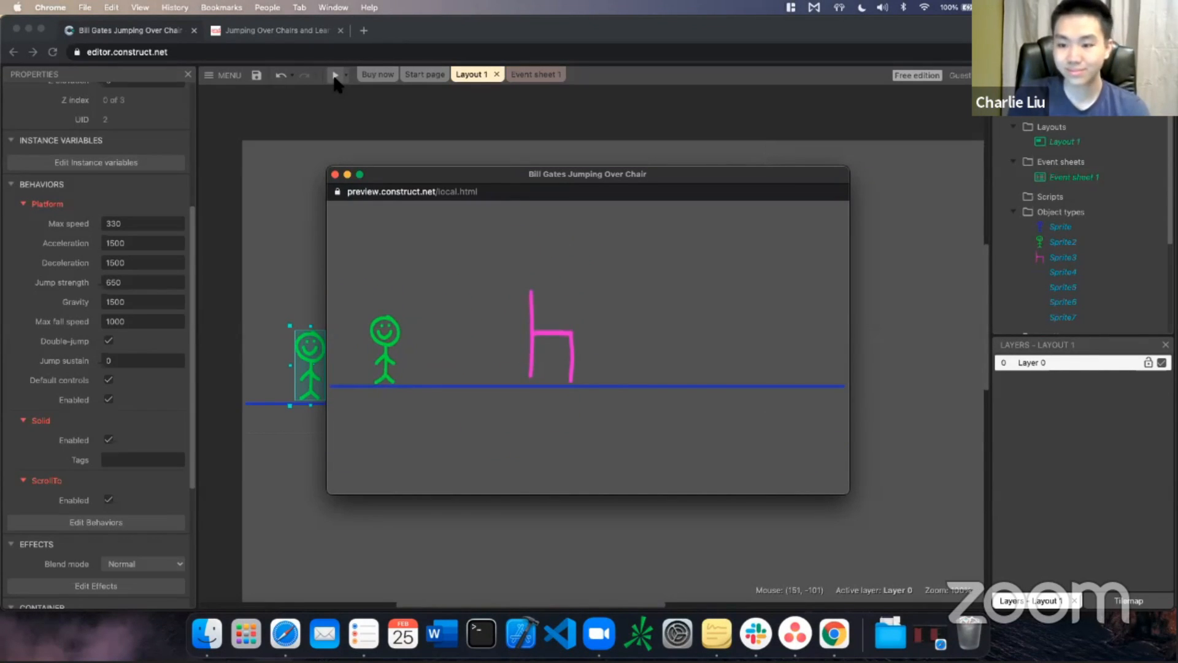
left_click(335, 174)
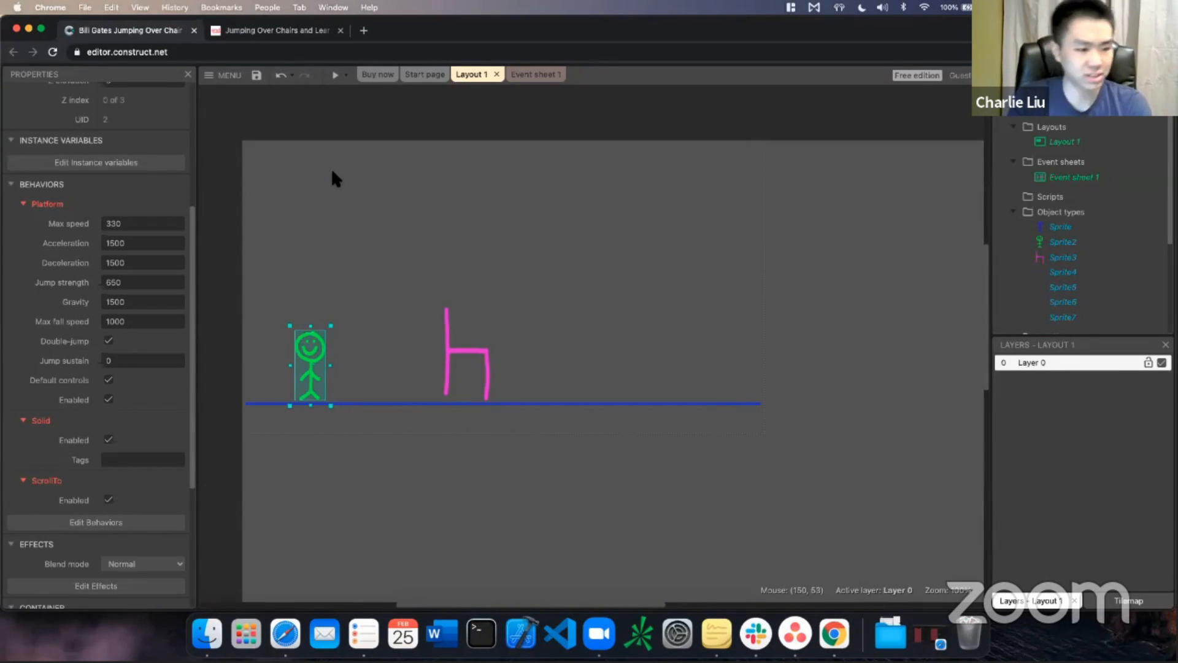
Review the Platform behavior settings of the green stick figure, such as speed, jump strength and gravity, then deselect it
left_click(380, 199)
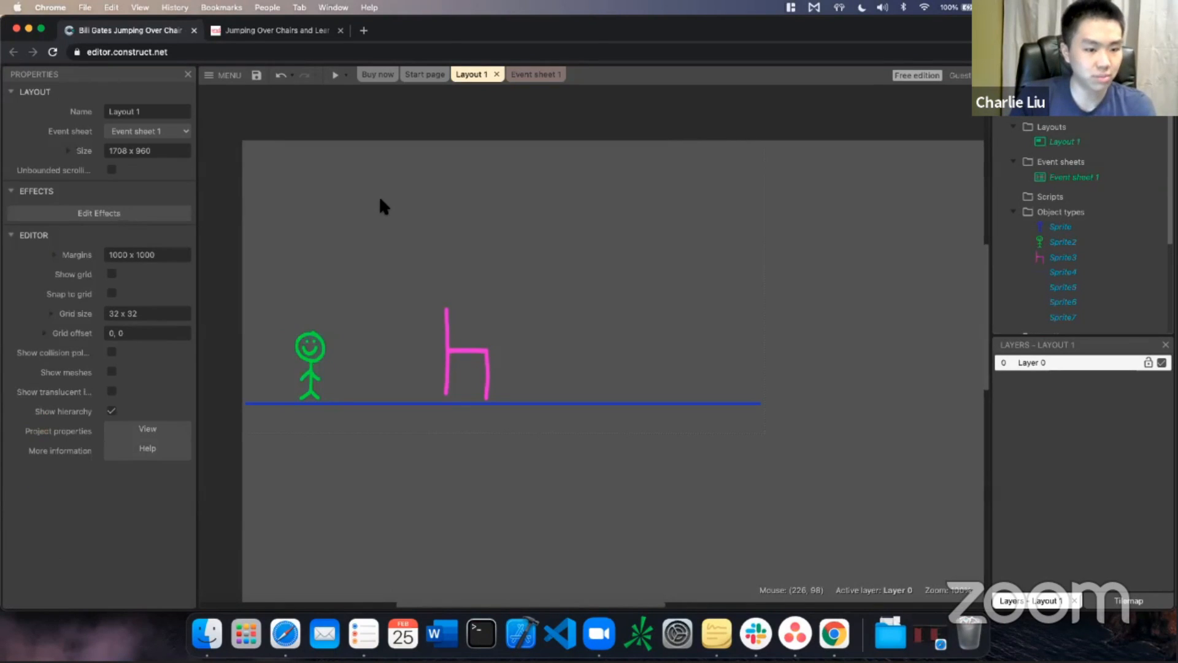
left_click(306, 358)
scroll(115, 393, "down", 3)
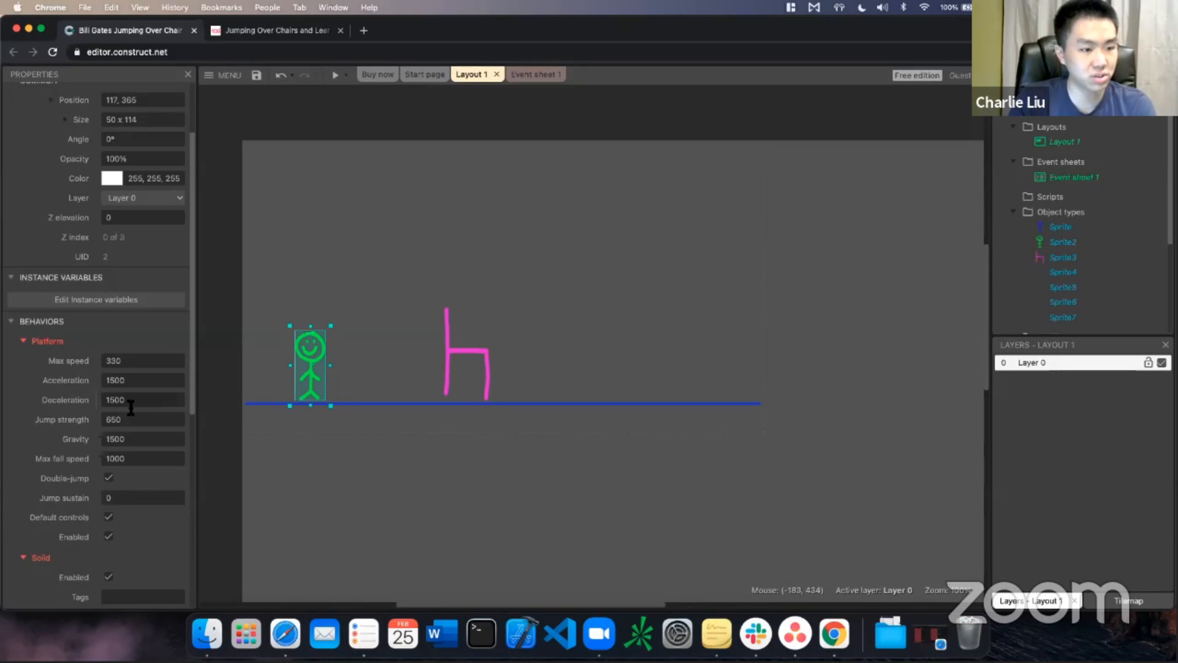
scroll(138, 397, "down", 2)
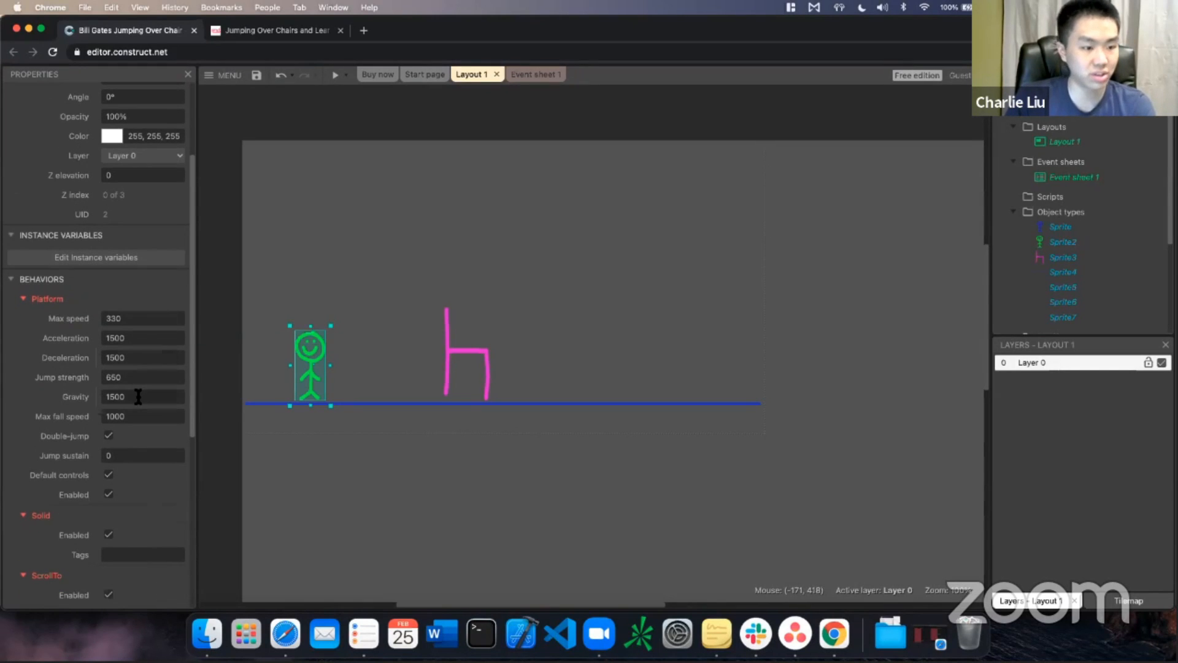
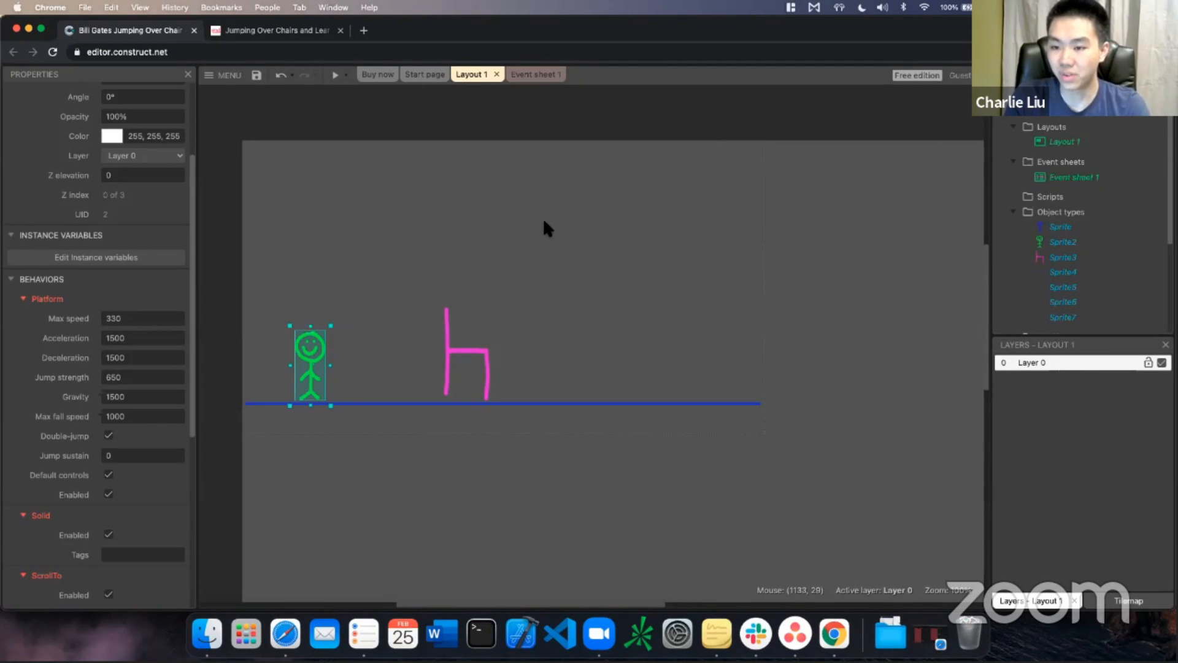
left_click(411, 235)
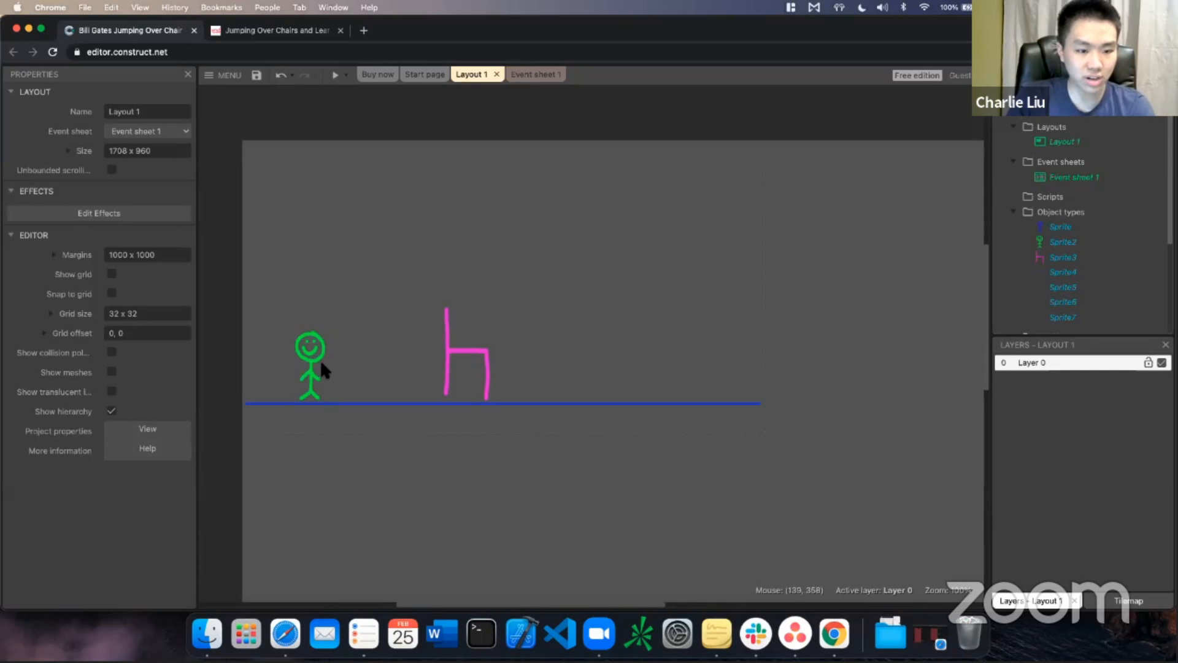
Browse the behaviors available for the pink chair (Sprite3), then close the dialogs without adding one and deselect the chair
left_click(452, 354)
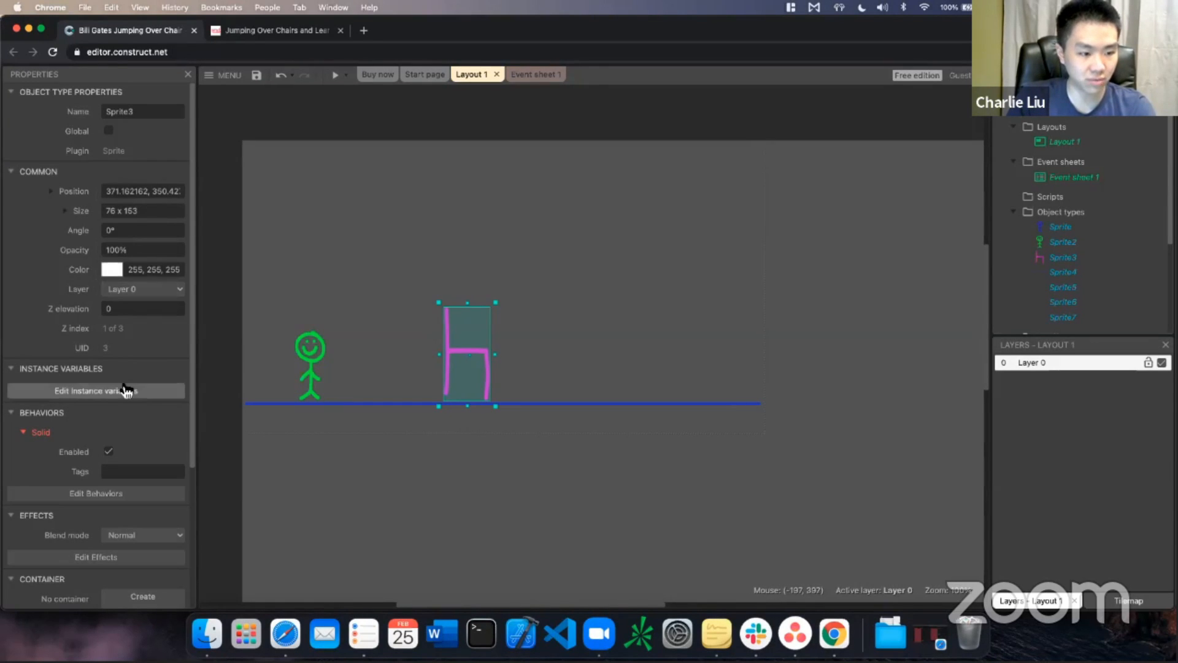
scroll(126, 389, "down", 3)
scroll(121, 382, "down", 1)
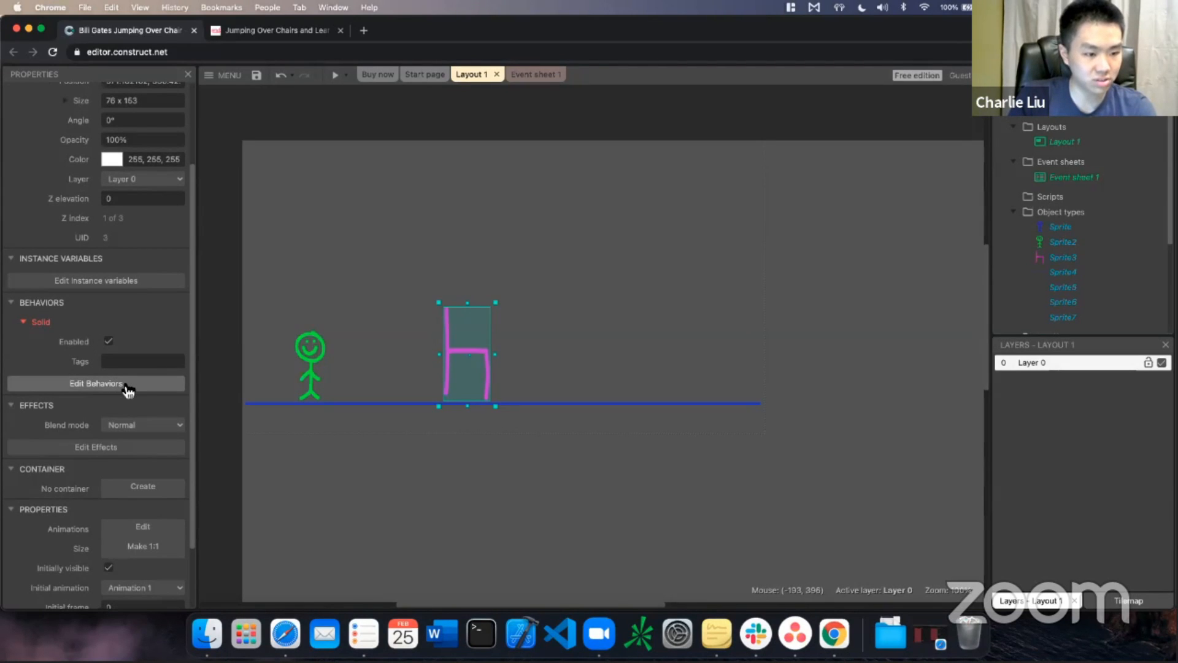
left_click(127, 384)
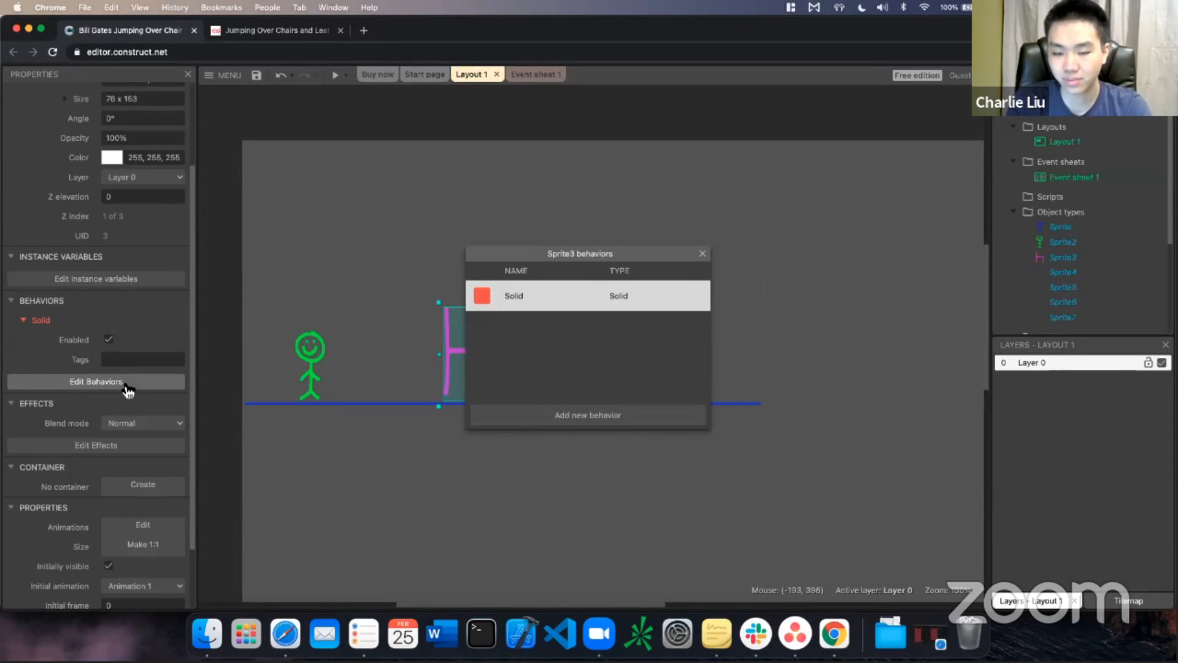
left_click(529, 366)
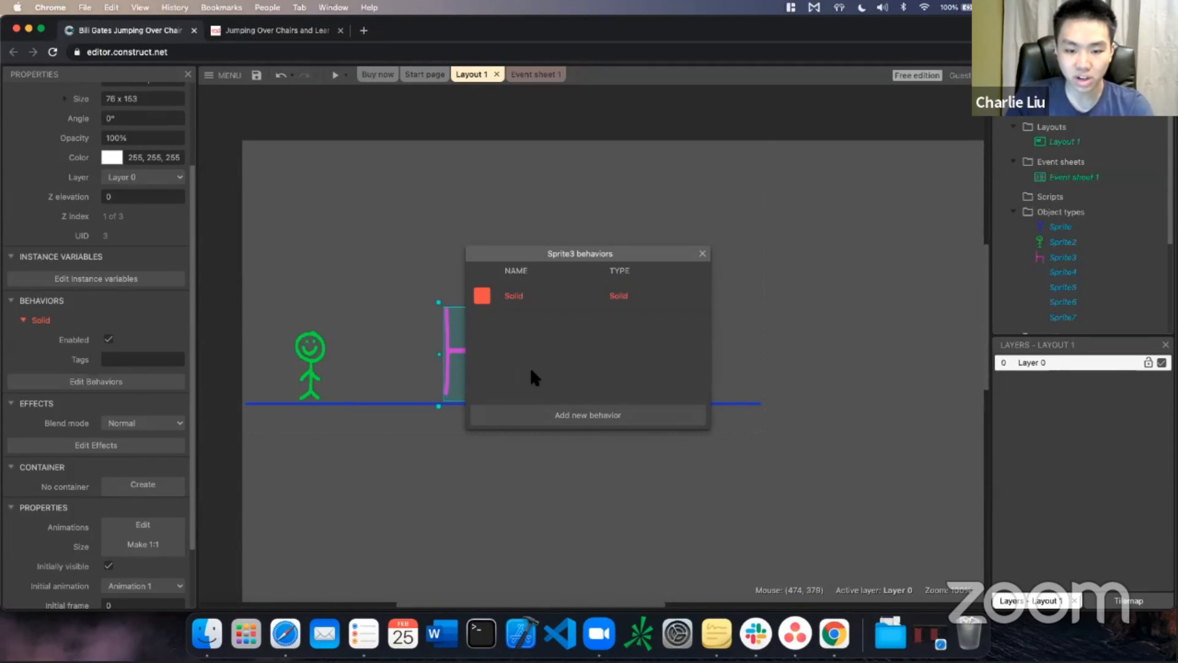
left_click(583, 423)
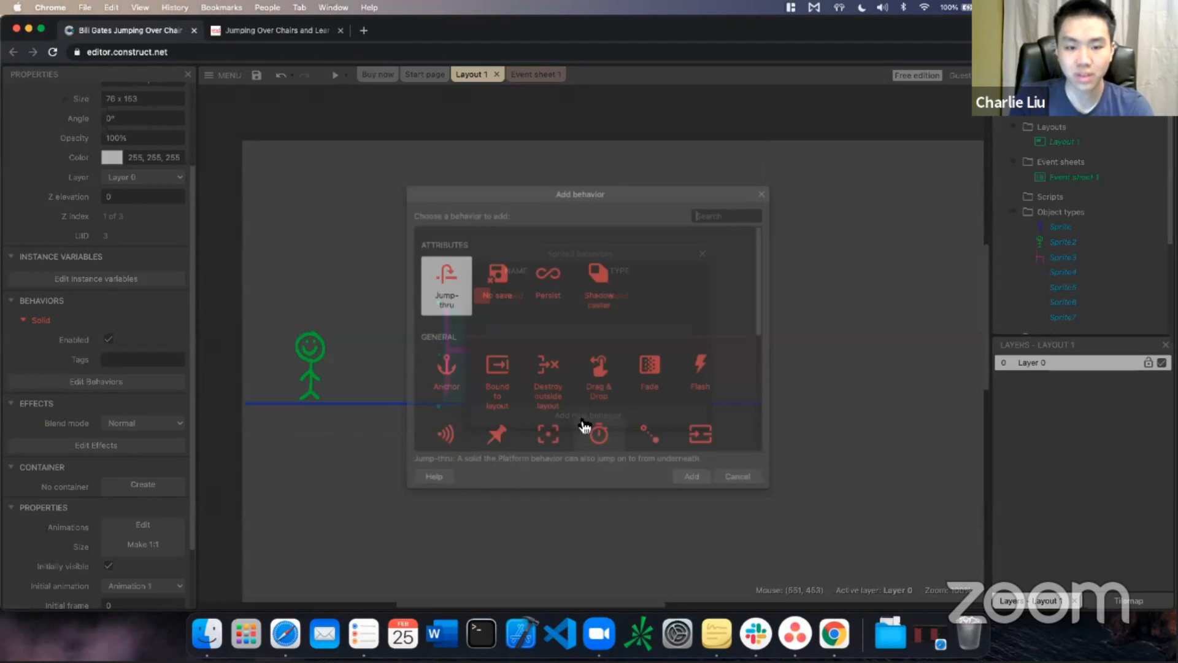
scroll(550, 384, "down", 5)
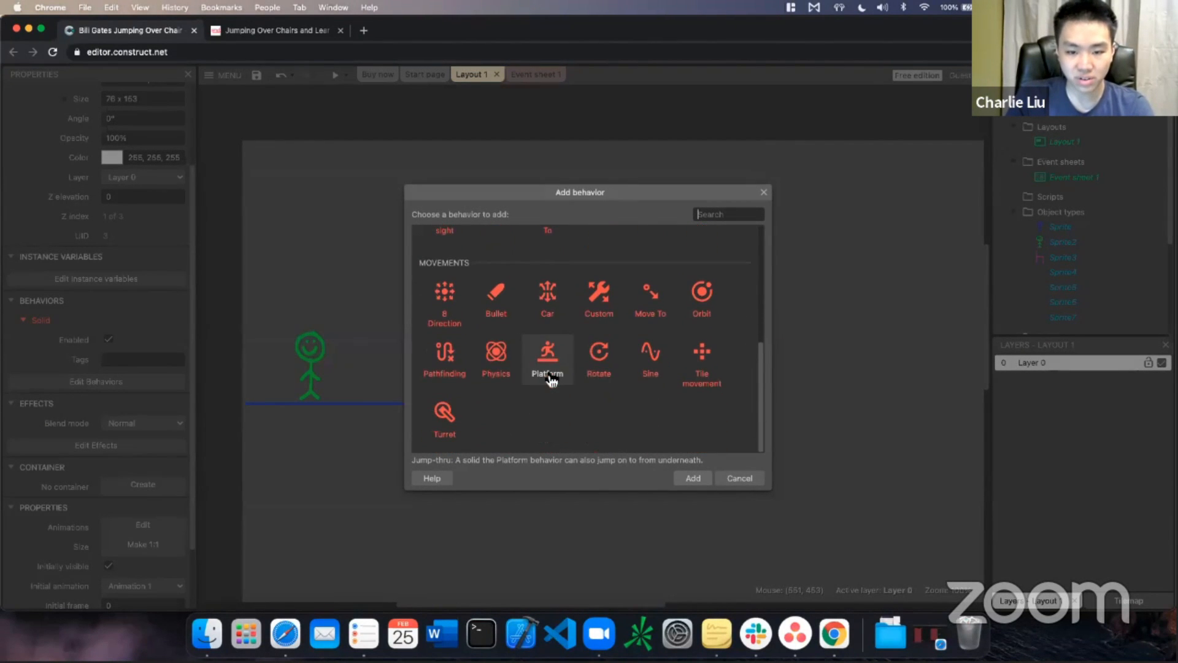
scroll(540, 335, "up", 5)
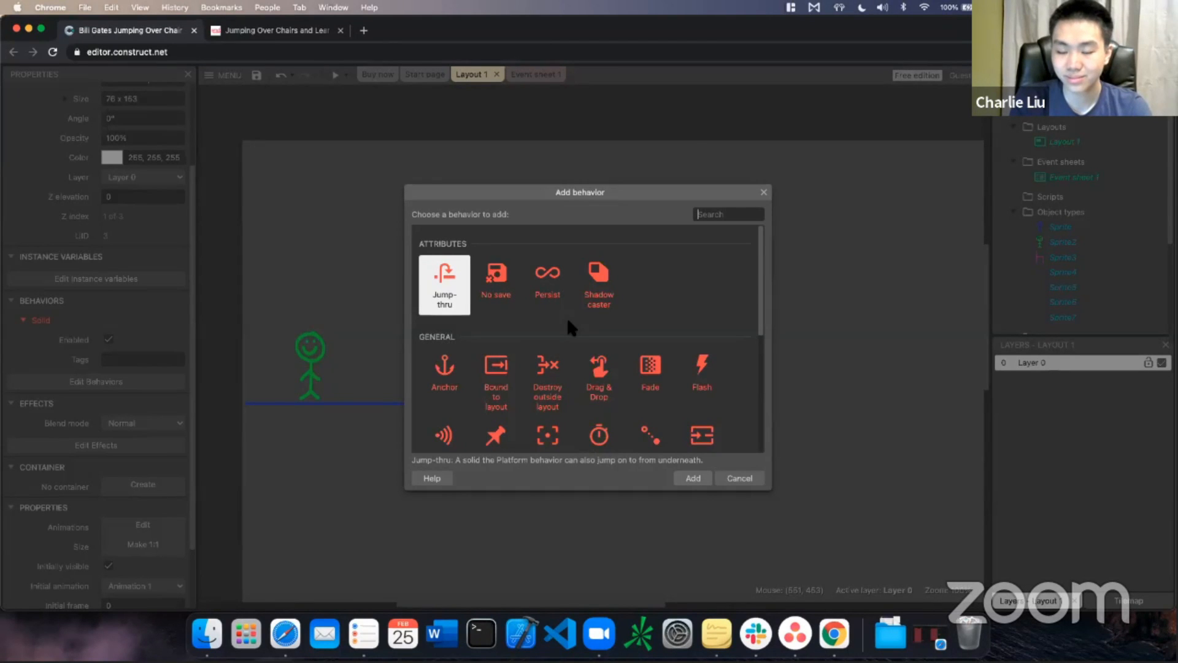
left_click(763, 192)
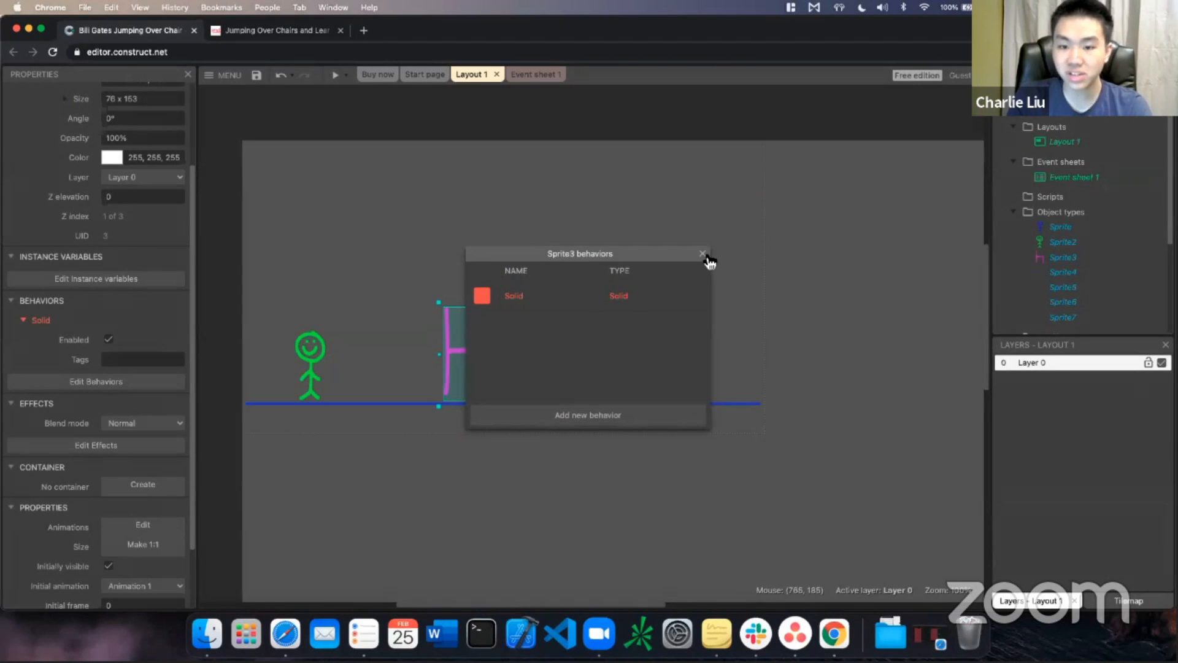
left_click(704, 254)
left_click(633, 201)
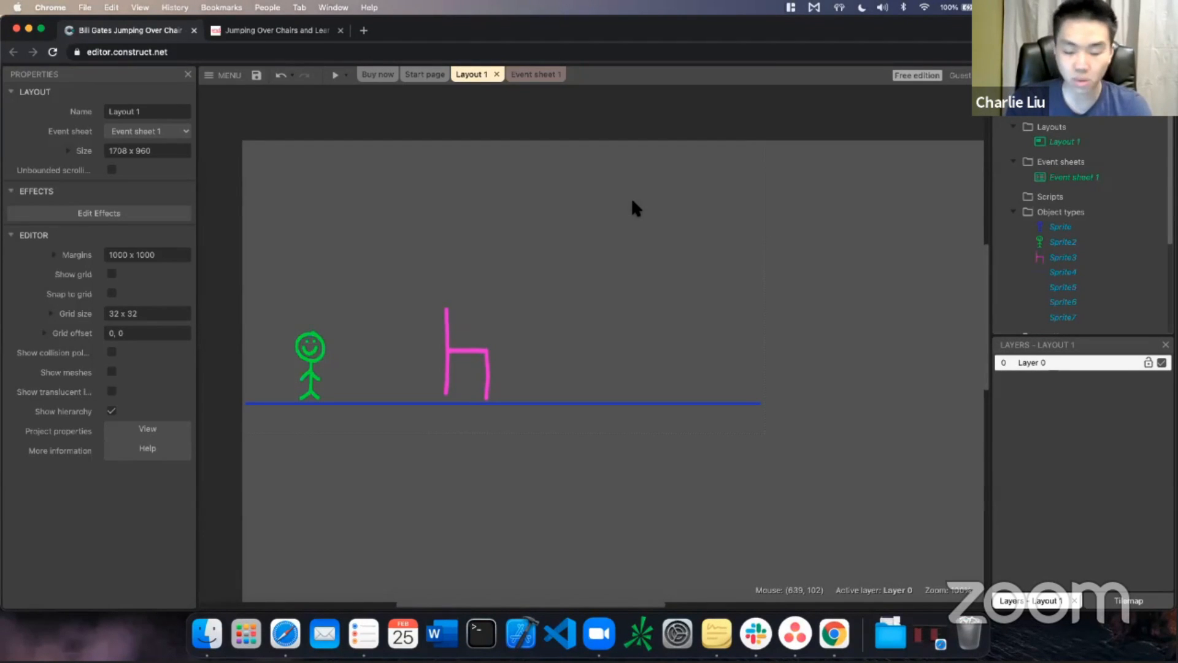
Browse the movement behaviors available for the green stick figure (Sprite2), then close the dialogs without adding one and deselect it
left_click(316, 351)
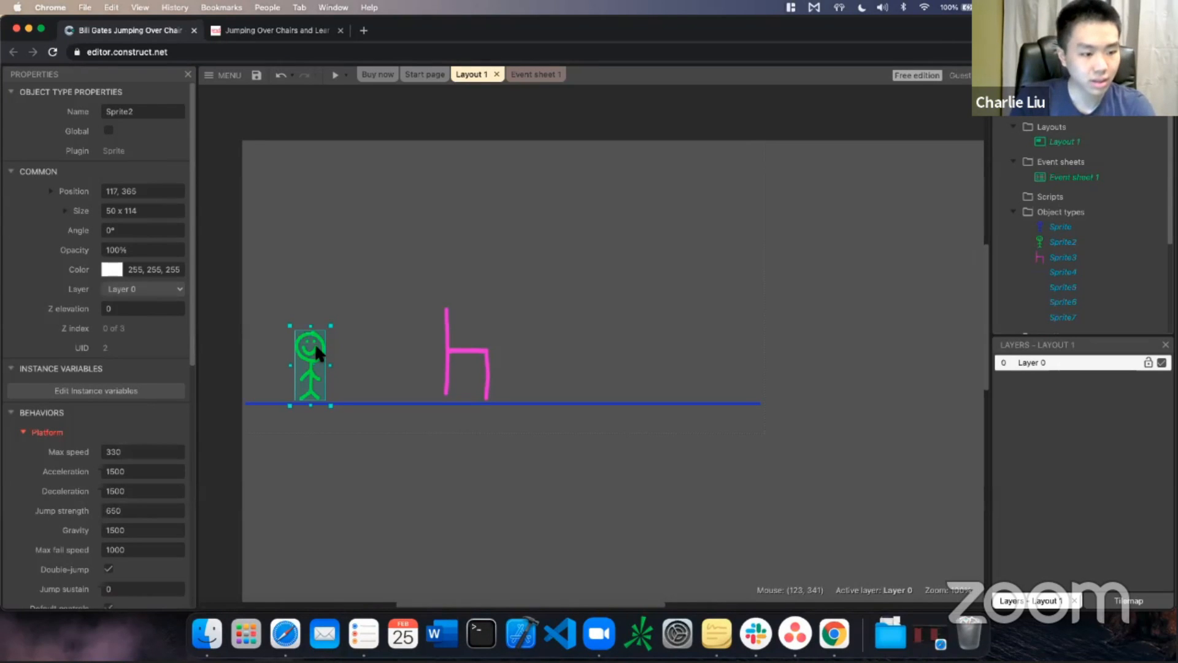
scroll(105, 340, "down", 5)
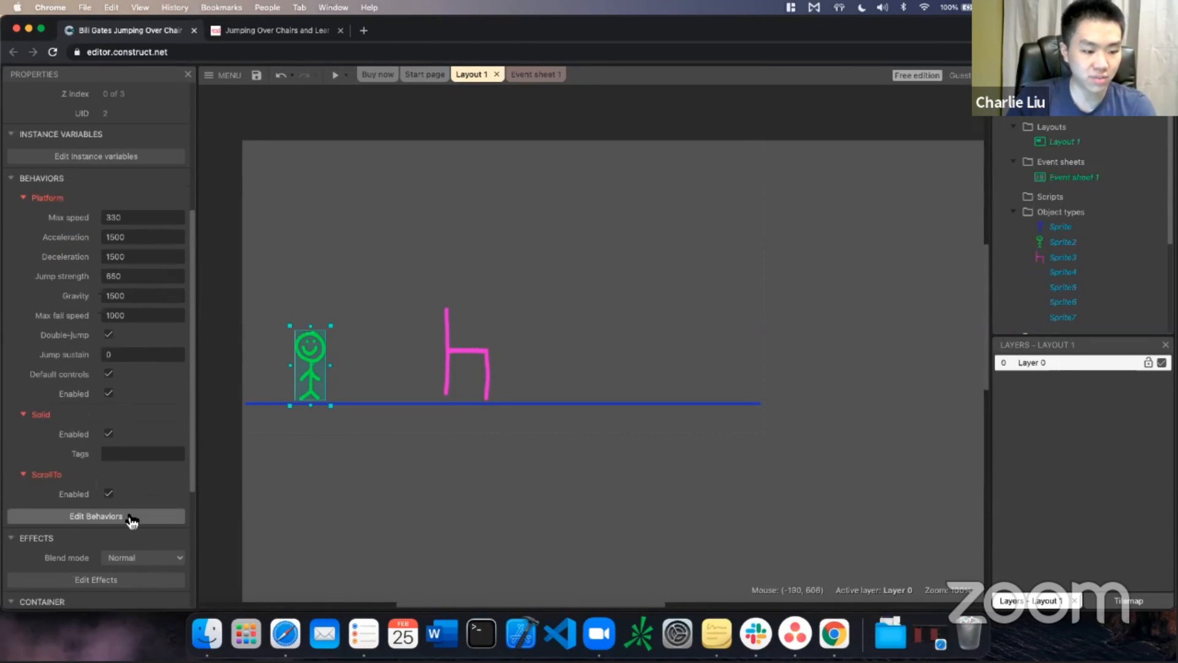
left_click(132, 521)
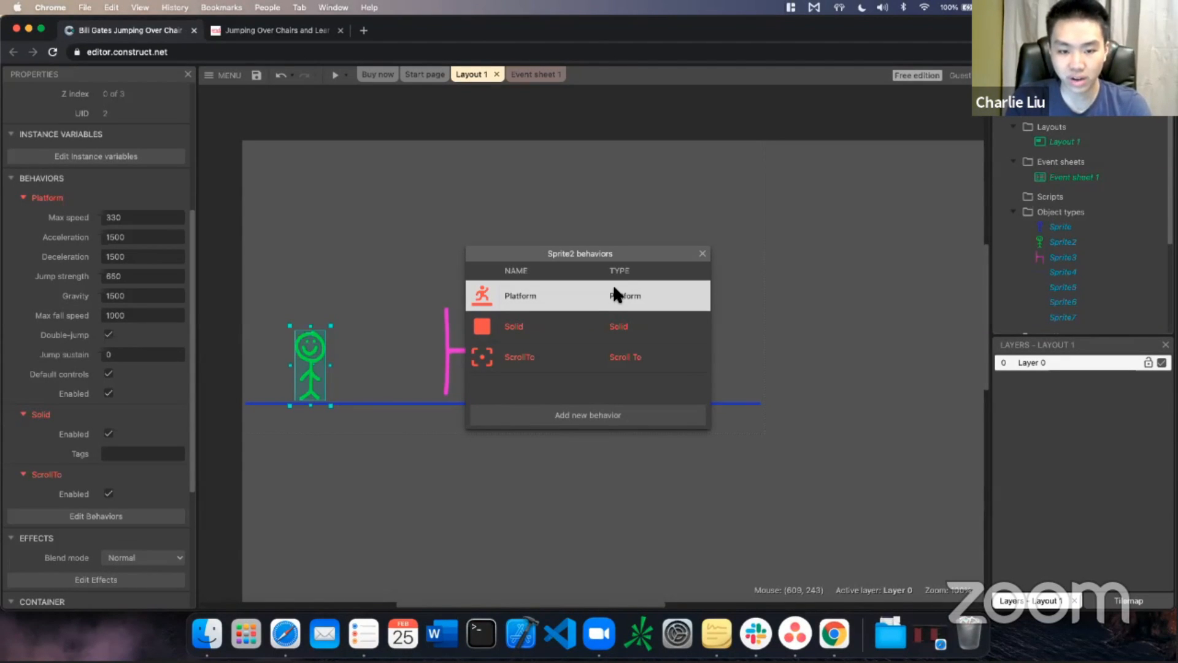
left_click(592, 414)
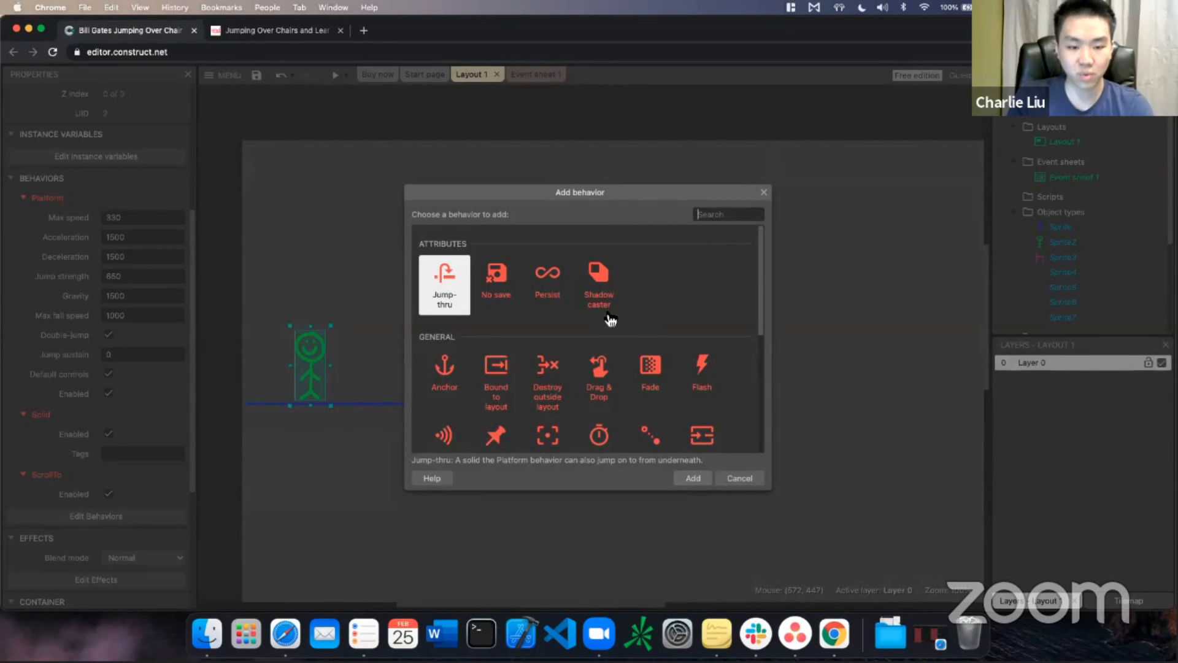
scroll(609, 318, "down", 4)
scroll(610, 320, "down", 1)
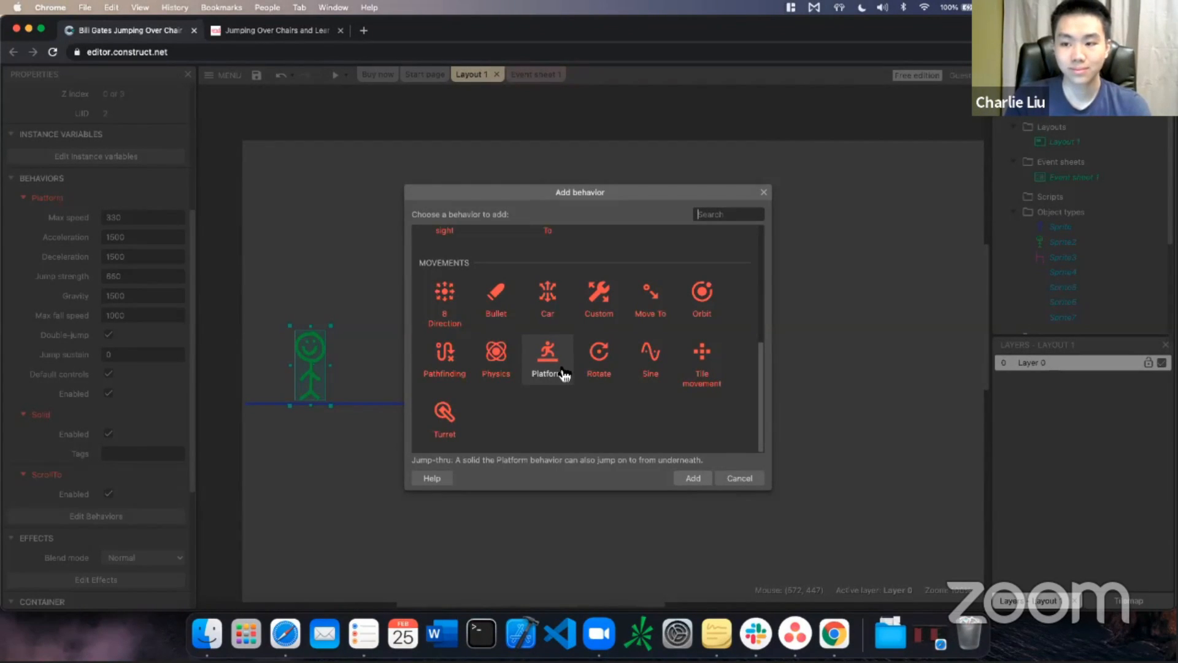
left_click(764, 192)
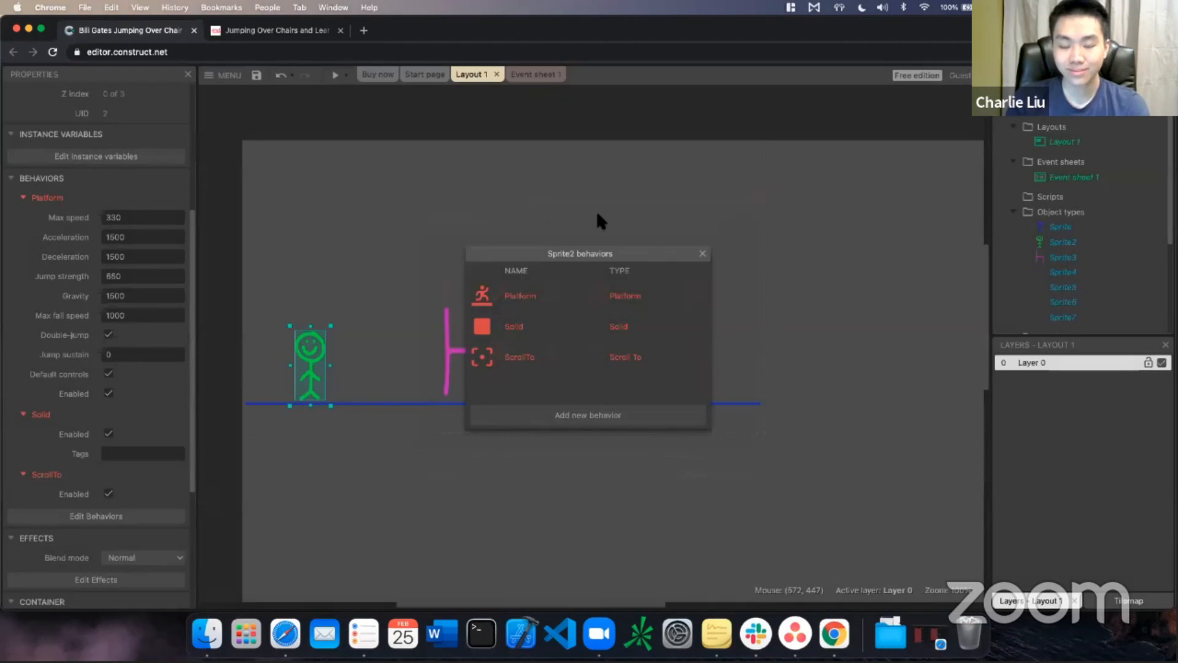
left_click(700, 255)
left_click(538, 210)
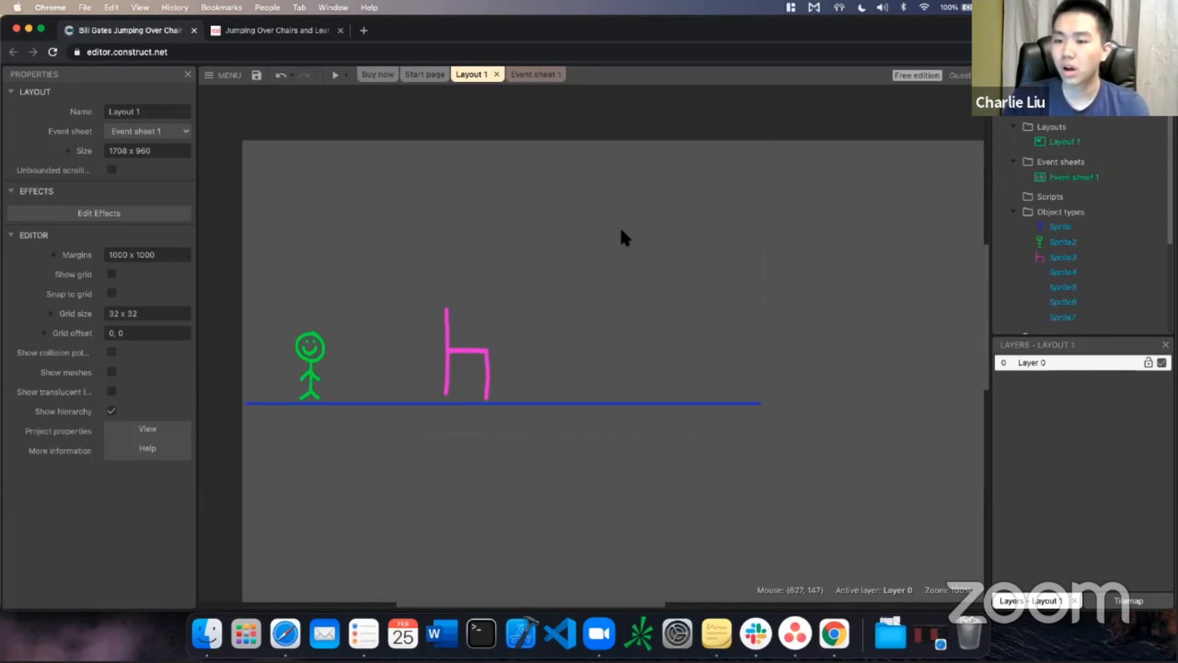
Add the Jump-thru behavior to the green stick figure (Sprite2) and close its behaviors list
left_click(311, 349)
scroll(92, 396, "down", 5)
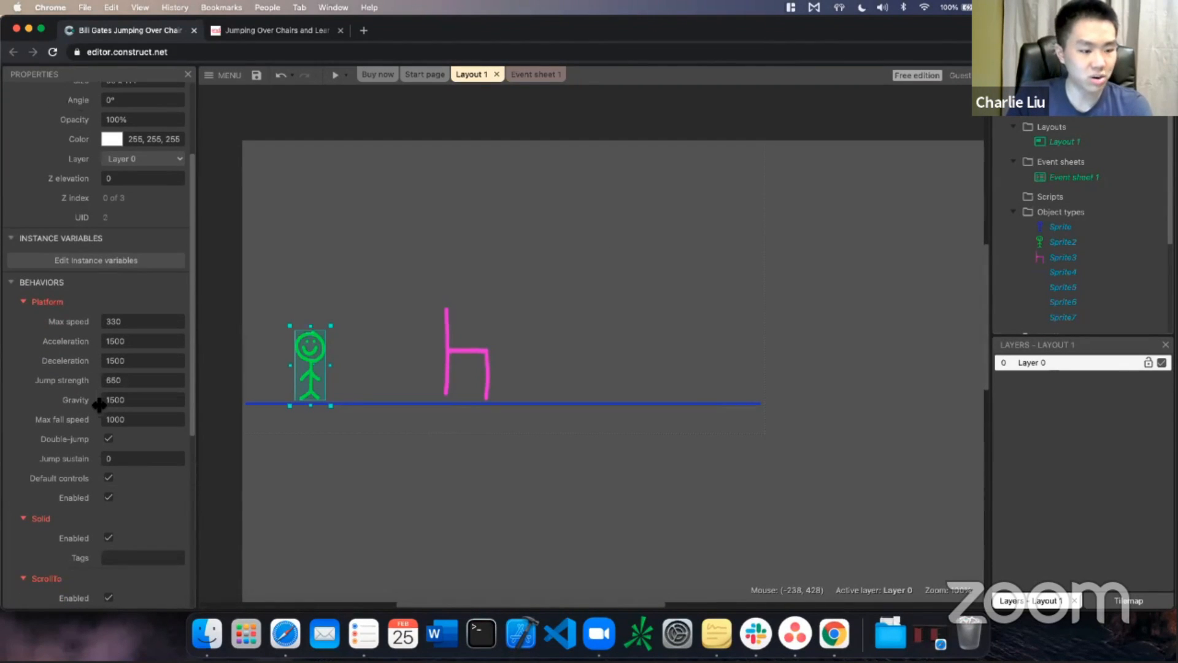
scroll(71, 429, "down", 5)
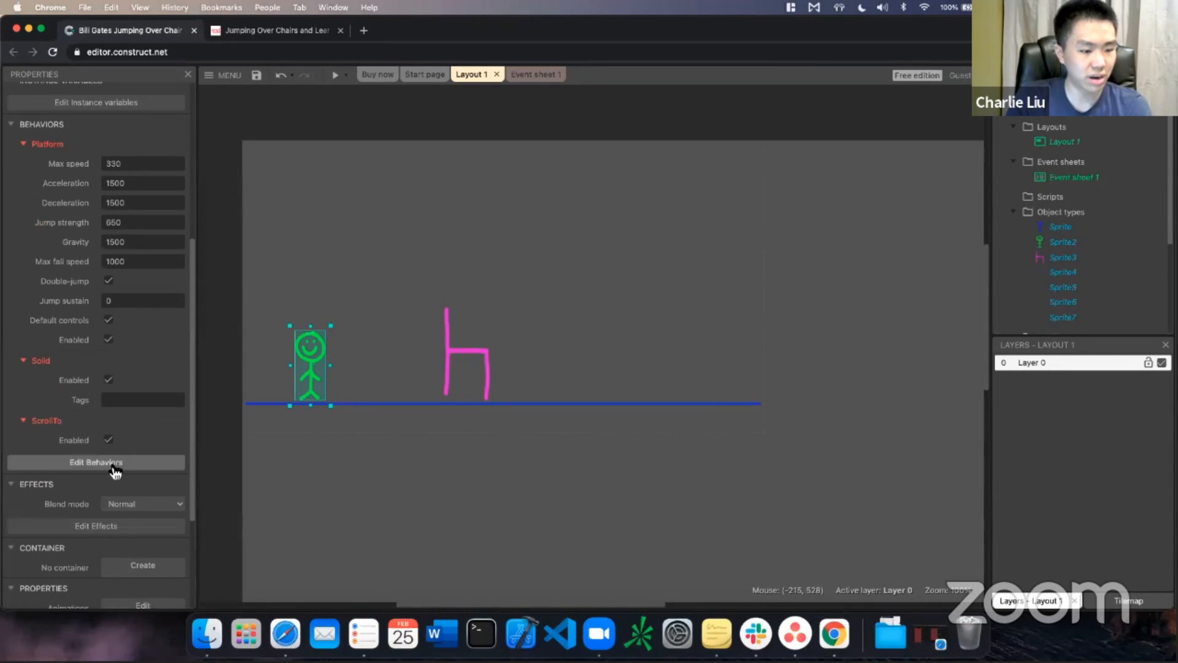
left_click(113, 468)
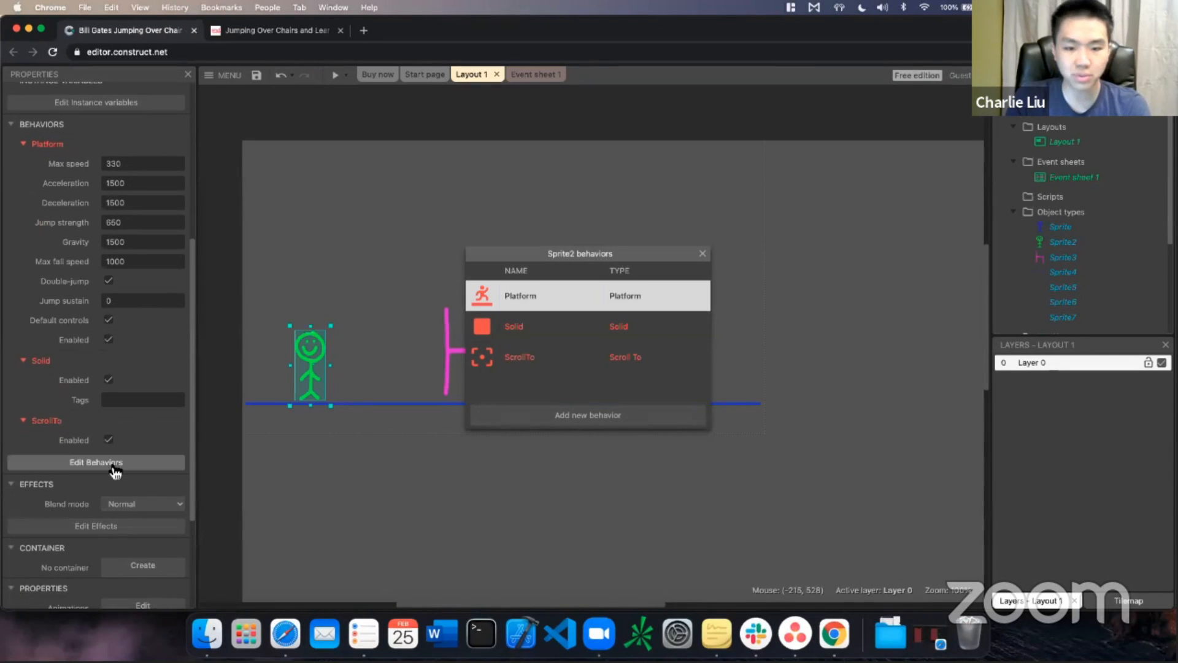
left_click(577, 416)
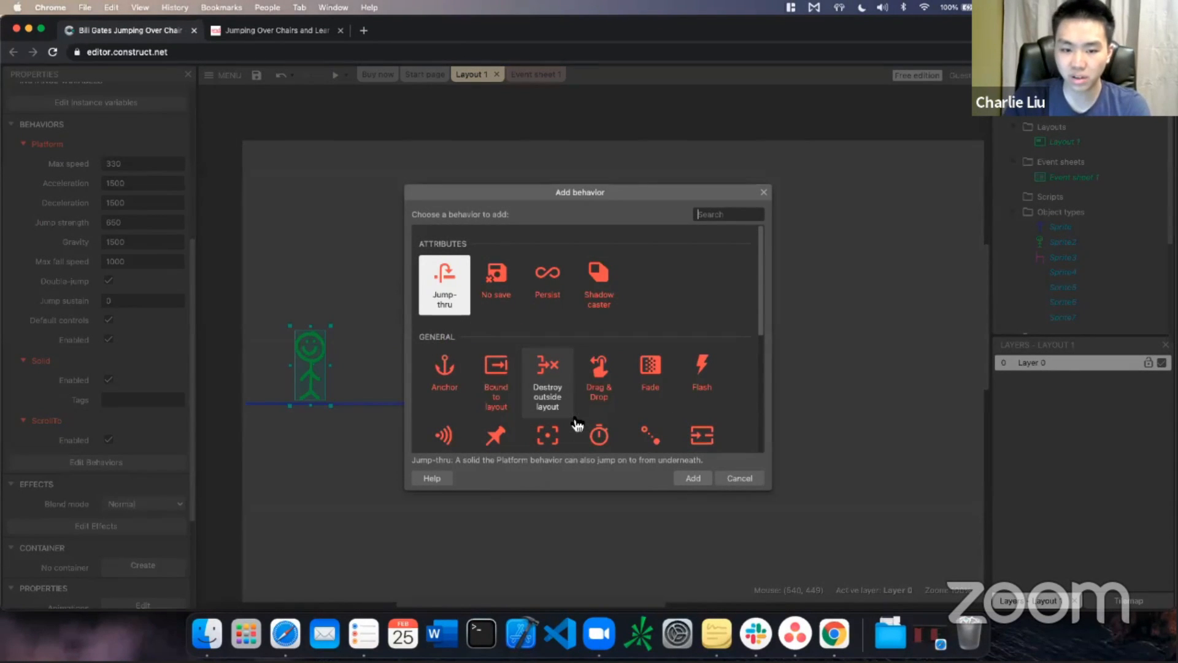
scroll(610, 316, "down", 10)
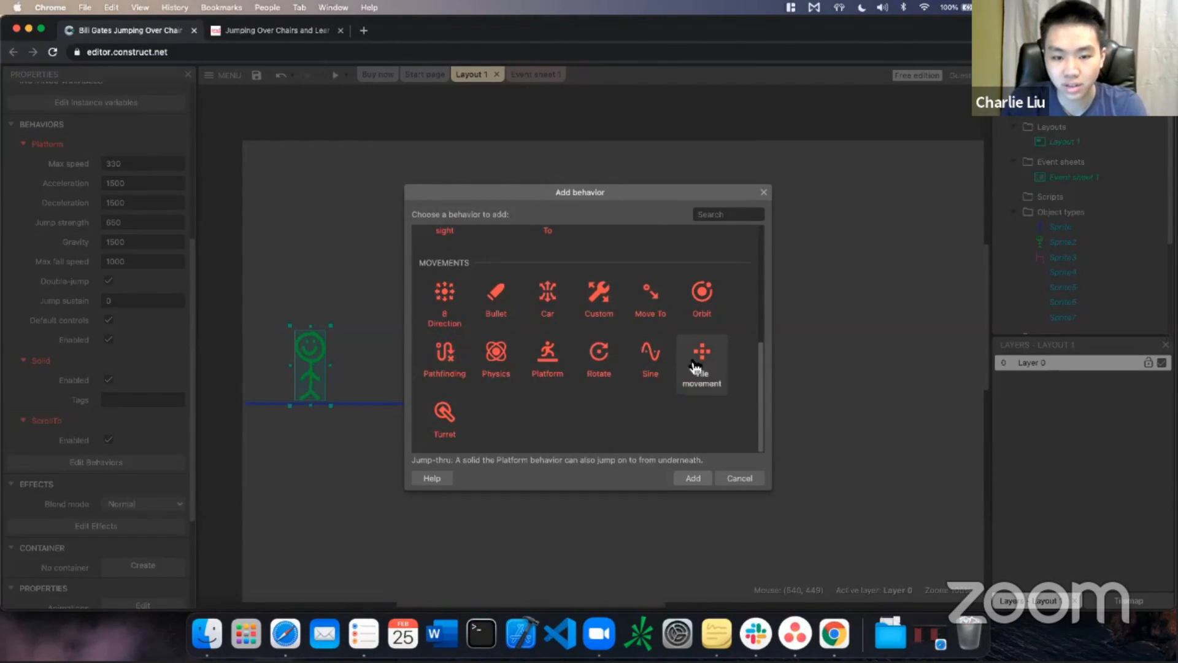
scroll(578, 329, "up", 3)
scroll(580, 324, "up", 3)
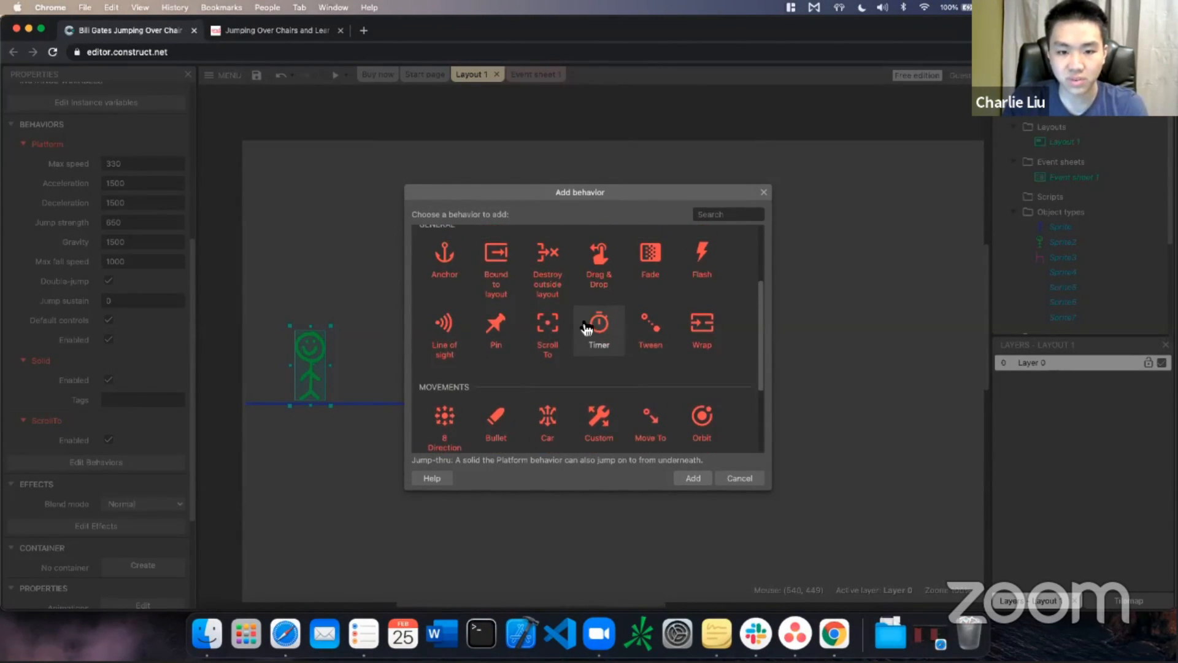
scroll(466, 291, "up", 2)
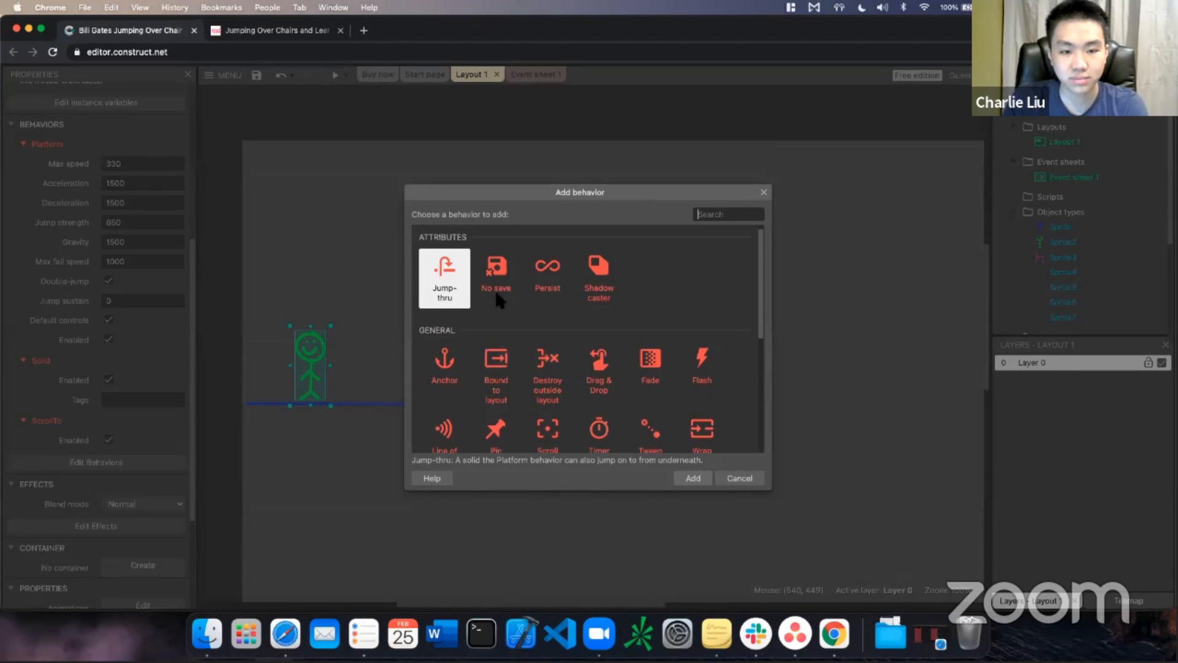
double_click(457, 294)
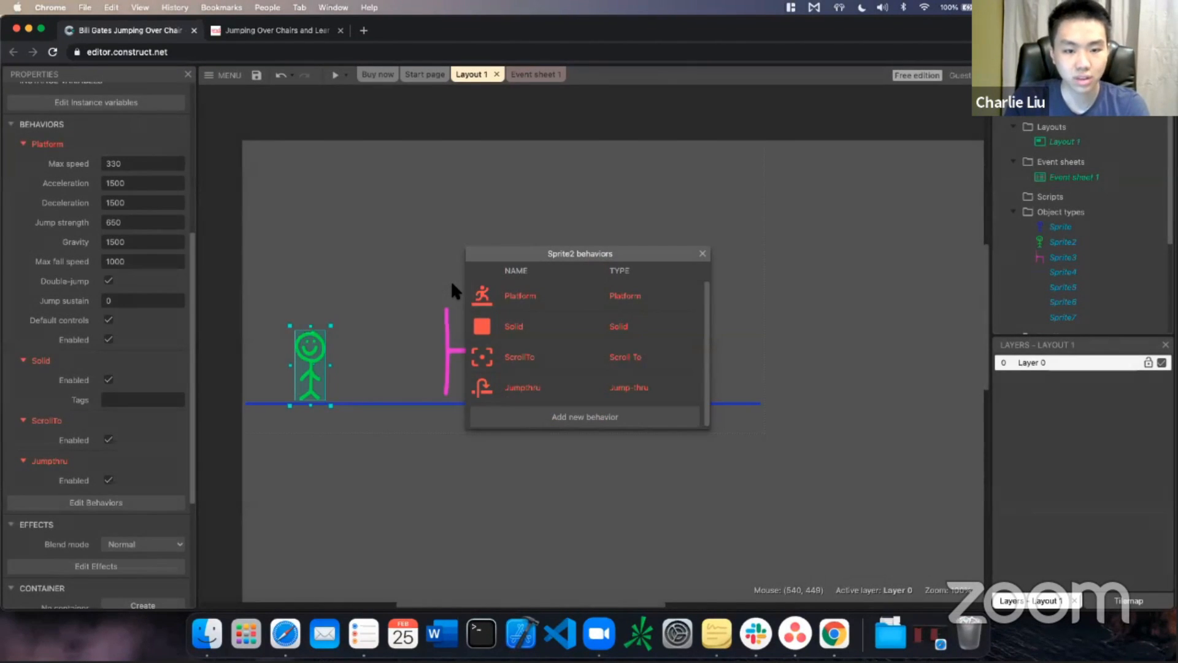
left_click(702, 253)
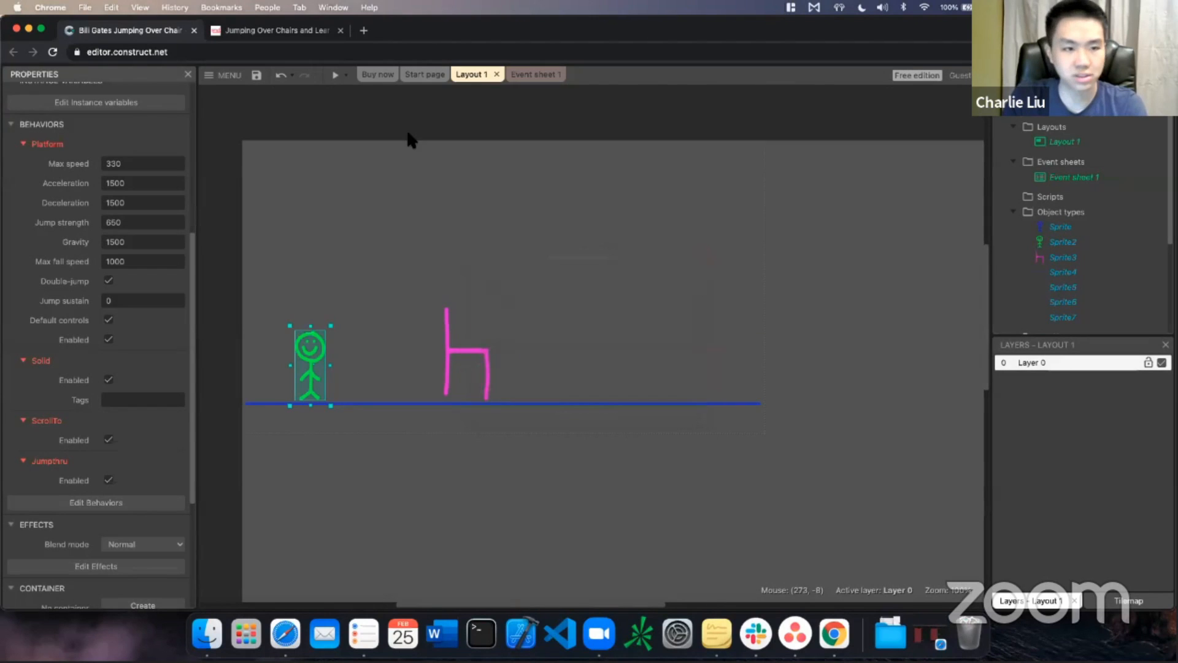
Preview the game, jump the stick figure back and forth over the chair, then close the preview and deselect the figure
left_click(337, 79)
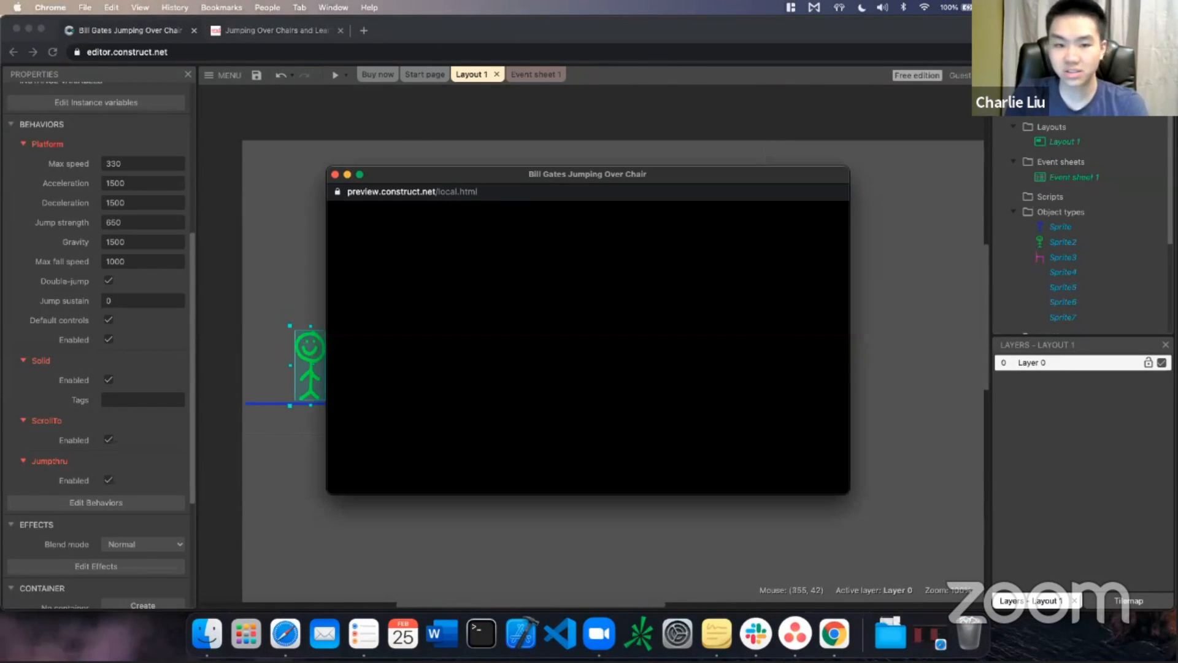
key("Right")
key("Up")
key("Left")
key("Up")
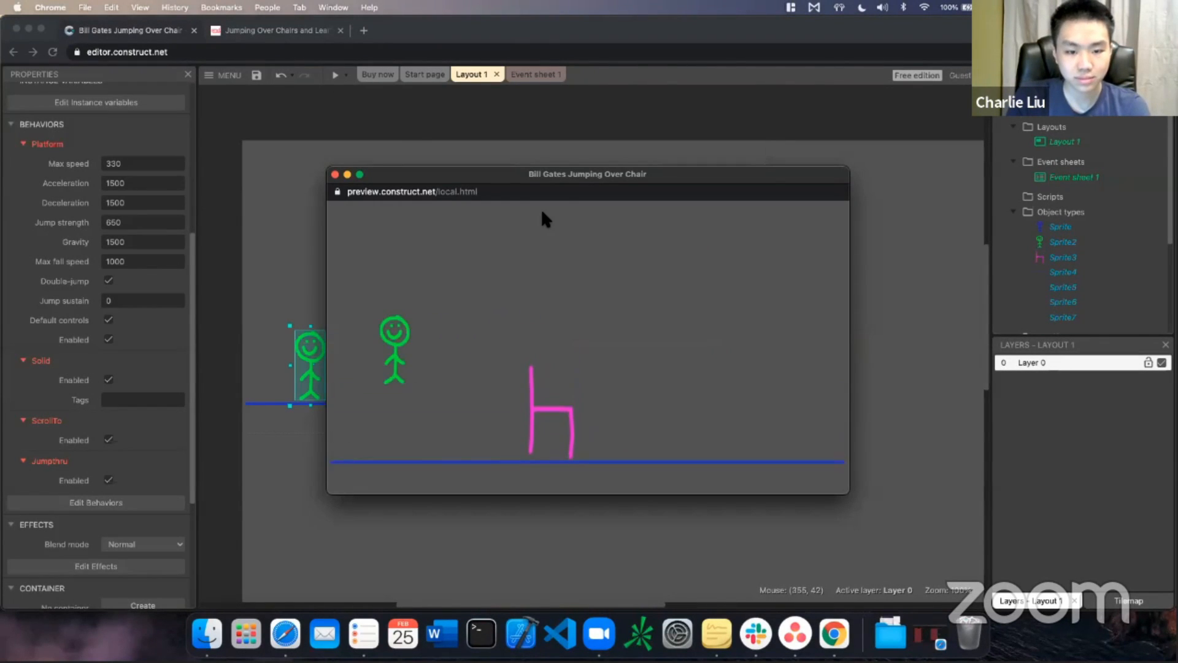
key("Right")
key("Up")
key("Up")
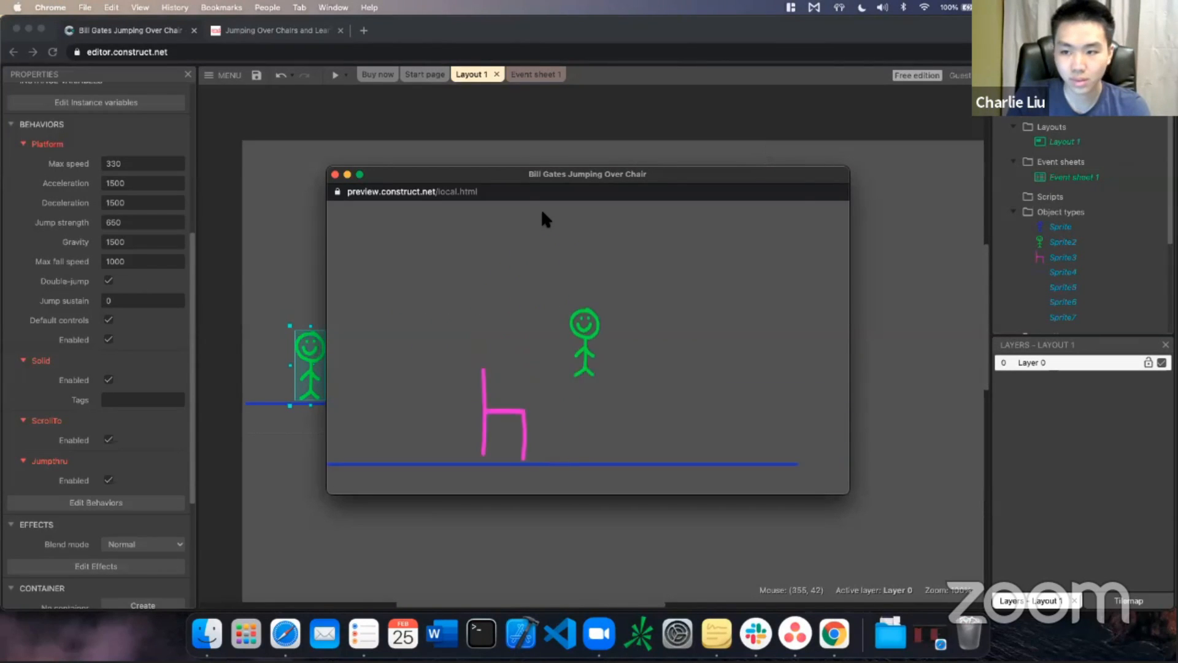
key("Left")
key("Up")
key("Right")
key("Up")
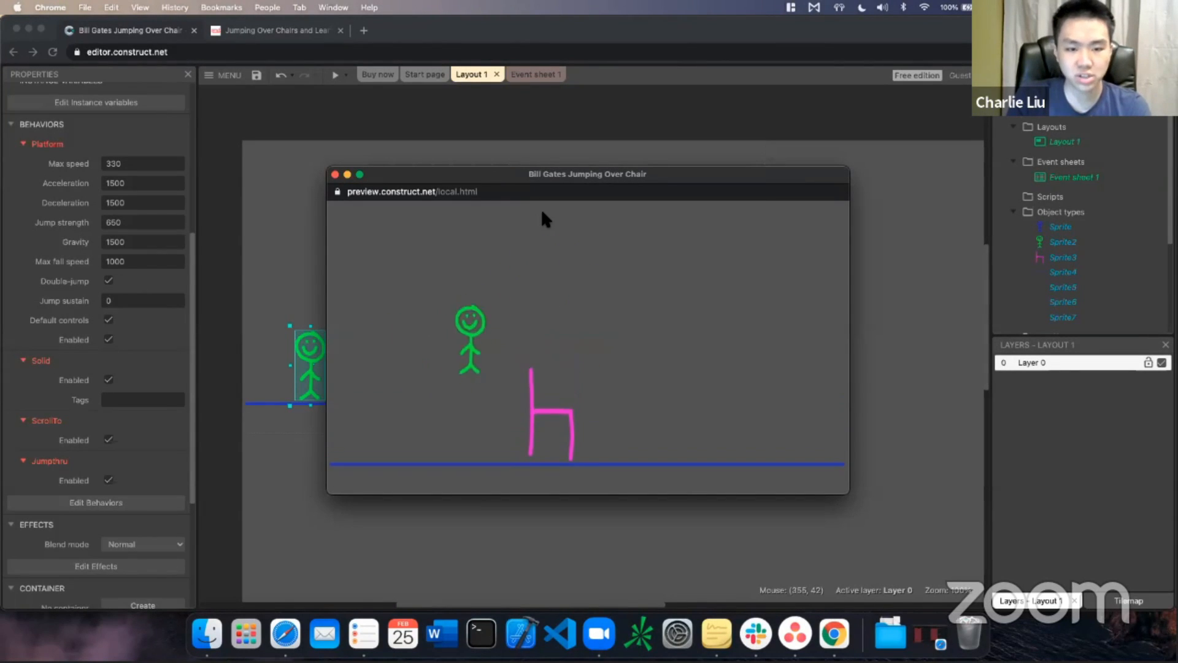
key("Up")
key("Left")
key("Up")
key("Up")
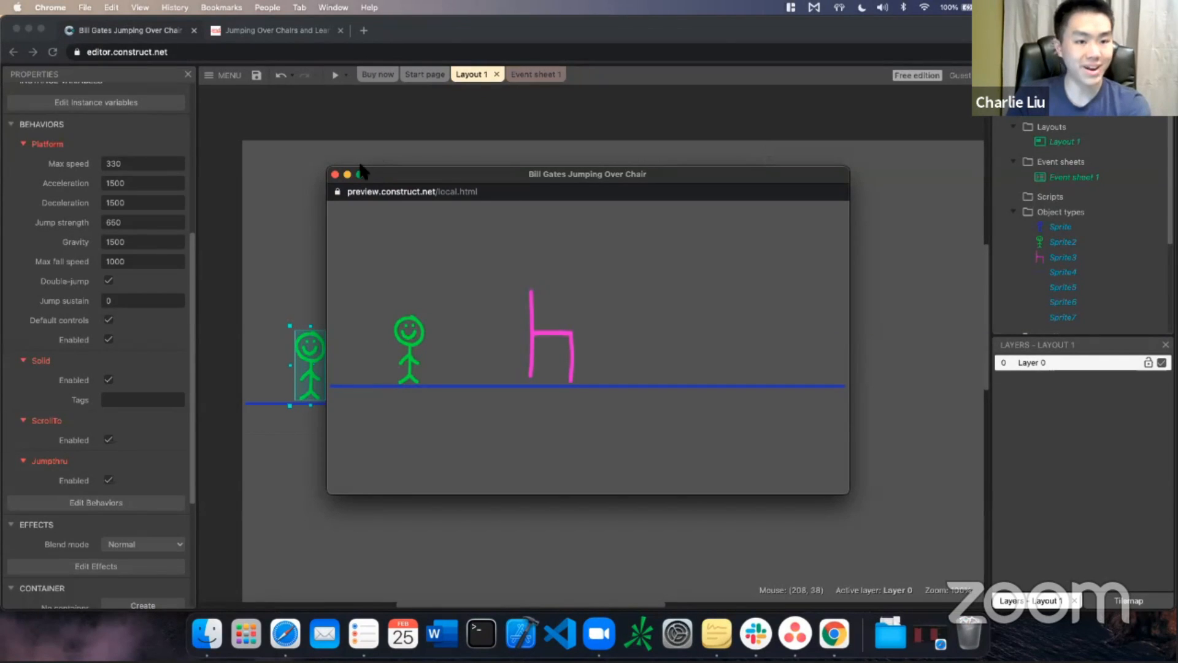
left_click(336, 176)
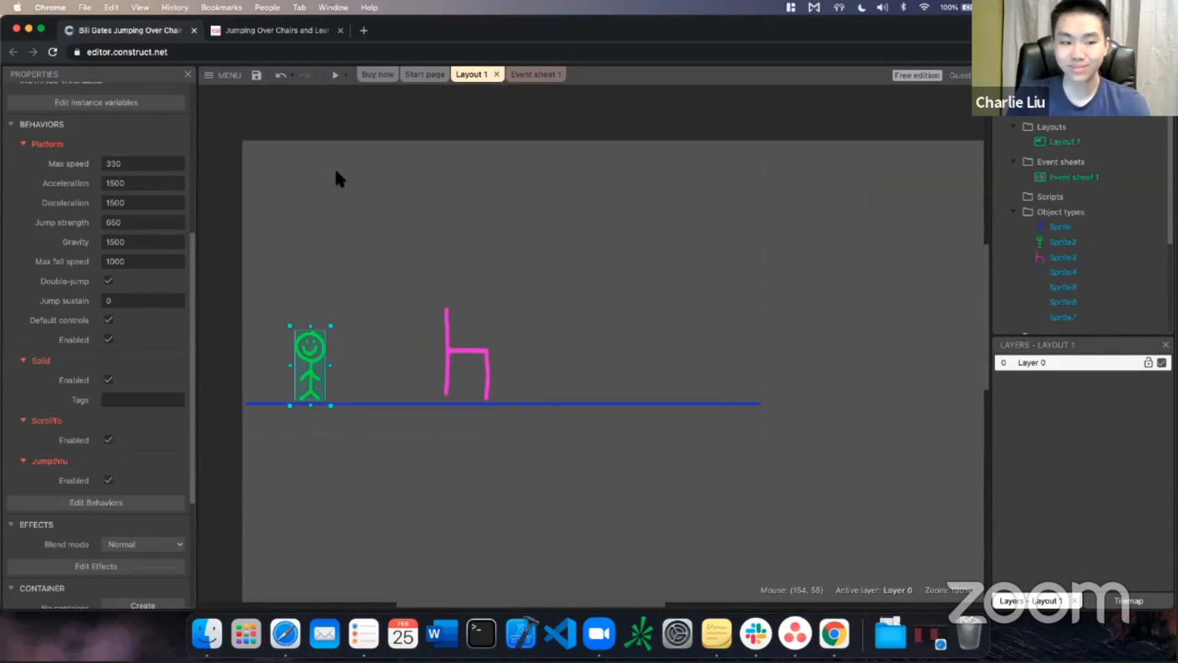
left_click(442, 195)
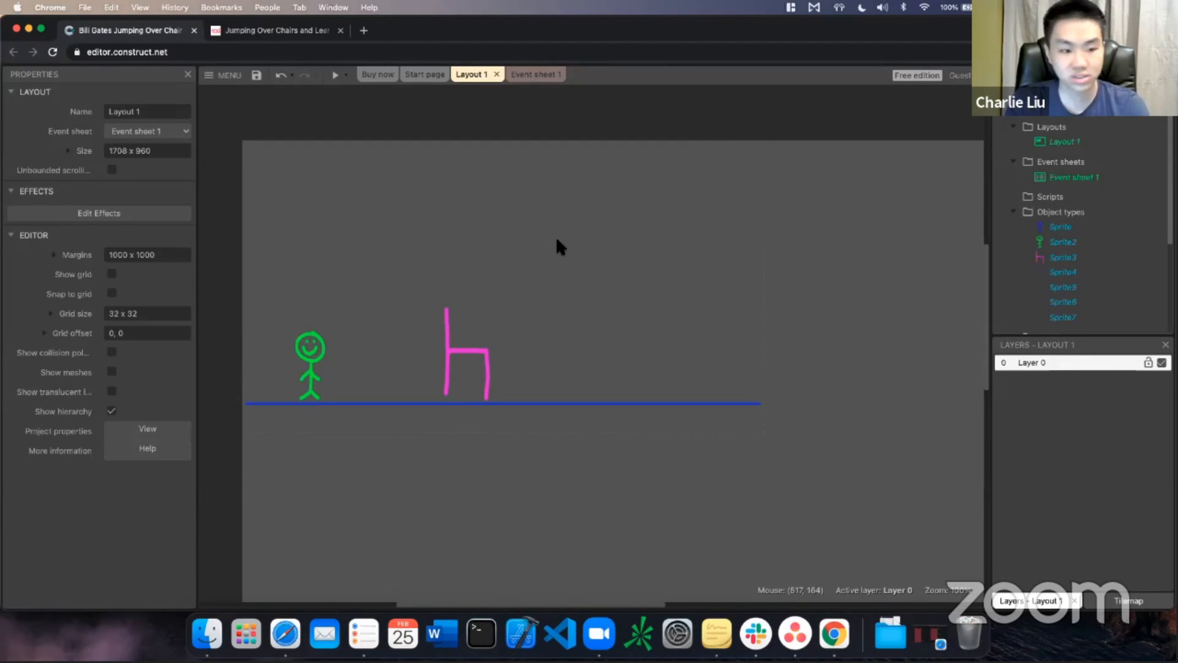
Look through the general behaviors still available for the green stick figure (Sprite2) and close the Add behavior dialog without adding any
left_click(312, 352)
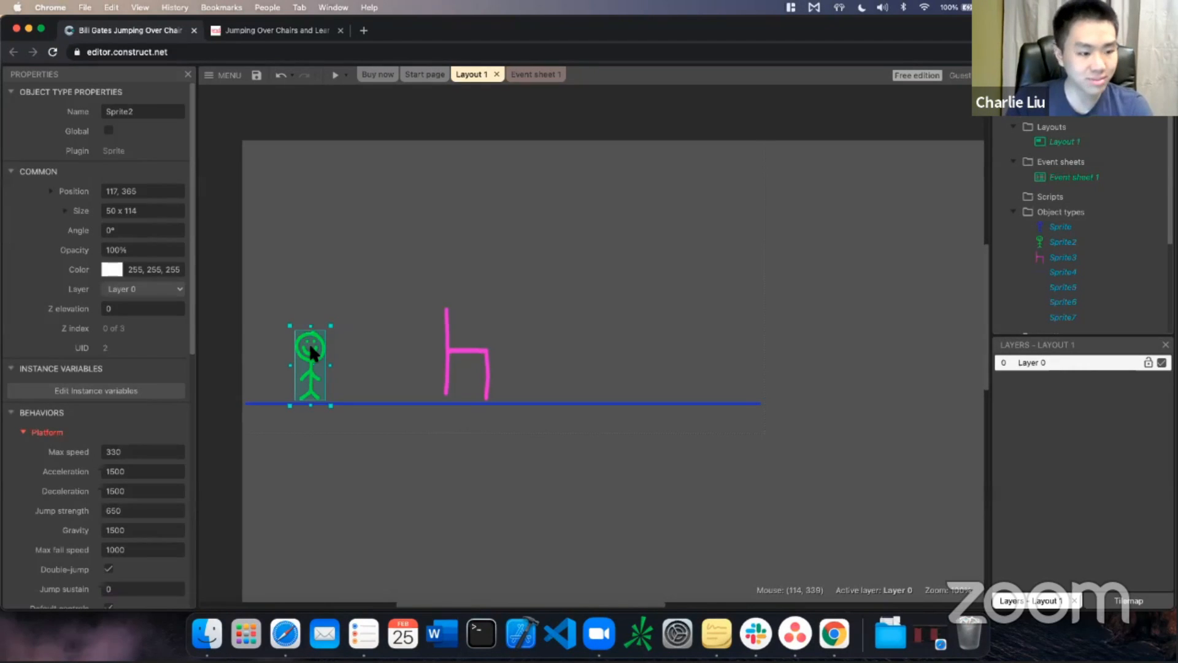
scroll(120, 345, "down", 10)
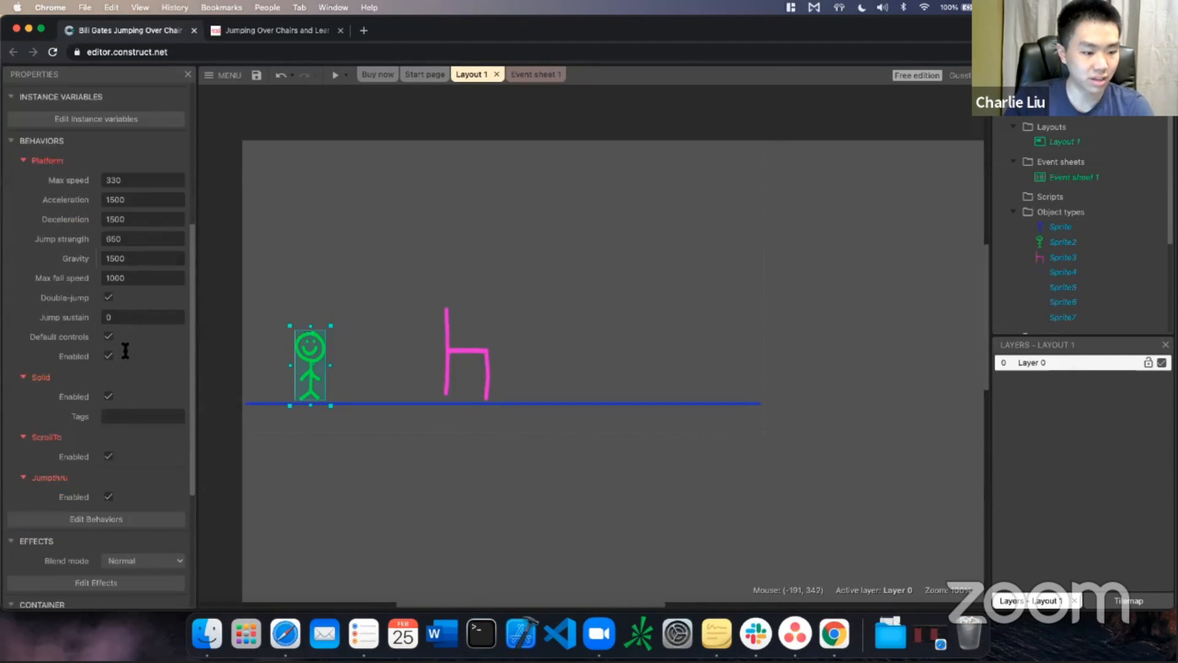
left_click(106, 510)
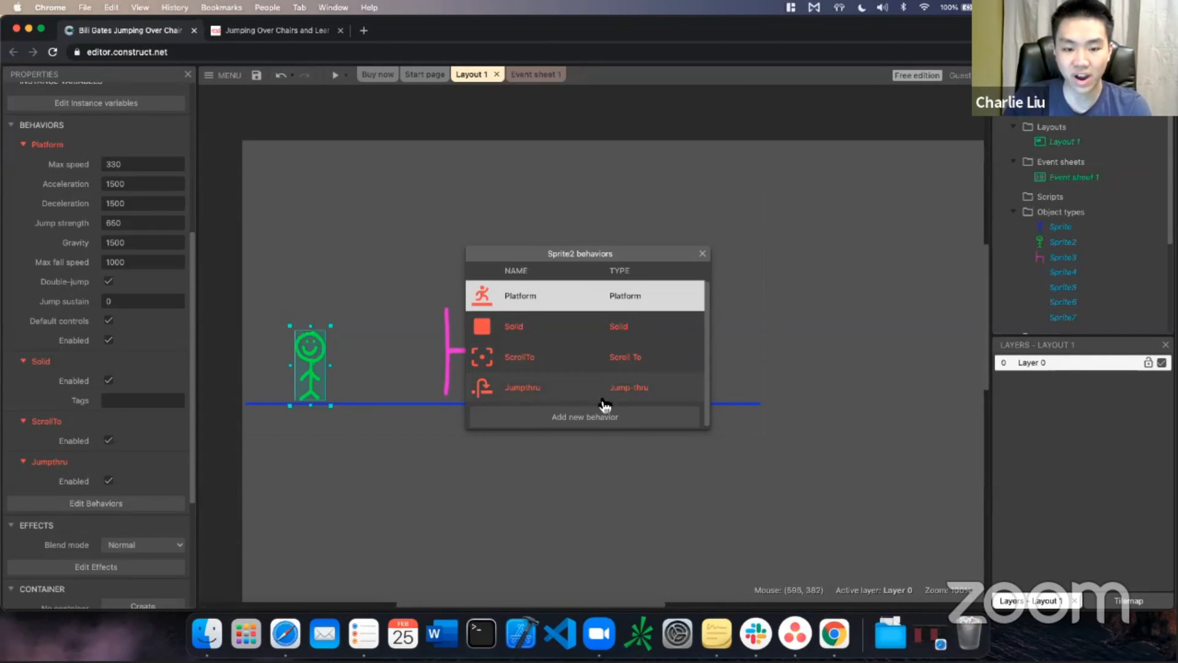
left_click(592, 421)
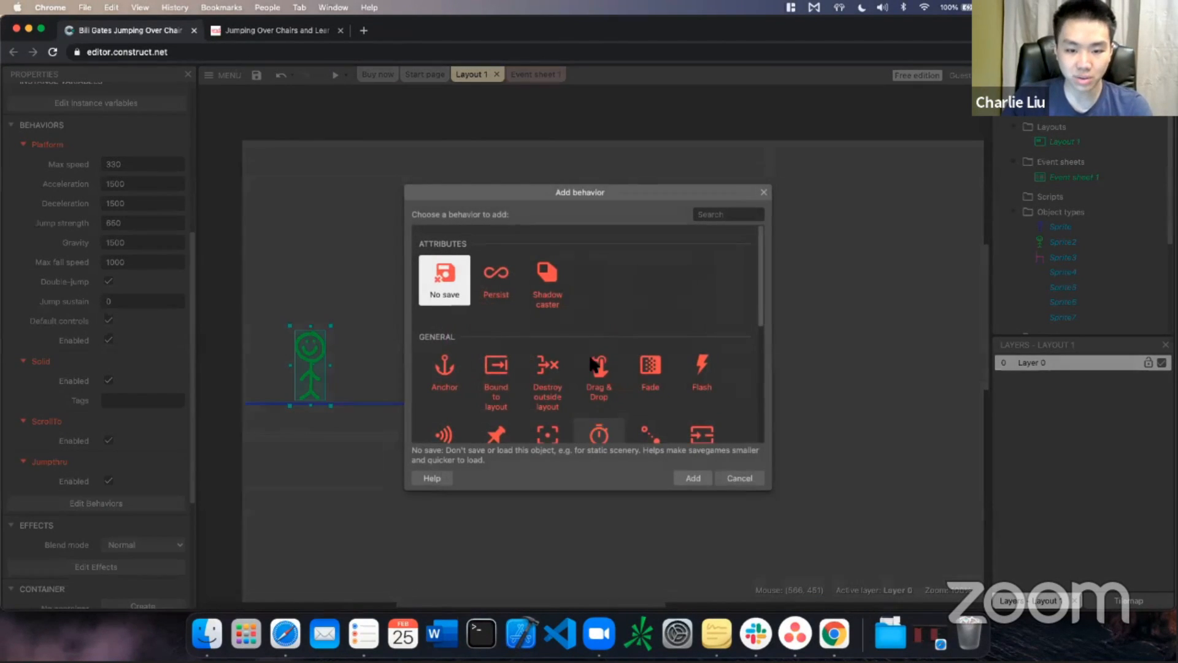
scroll(553, 352, "down", 2)
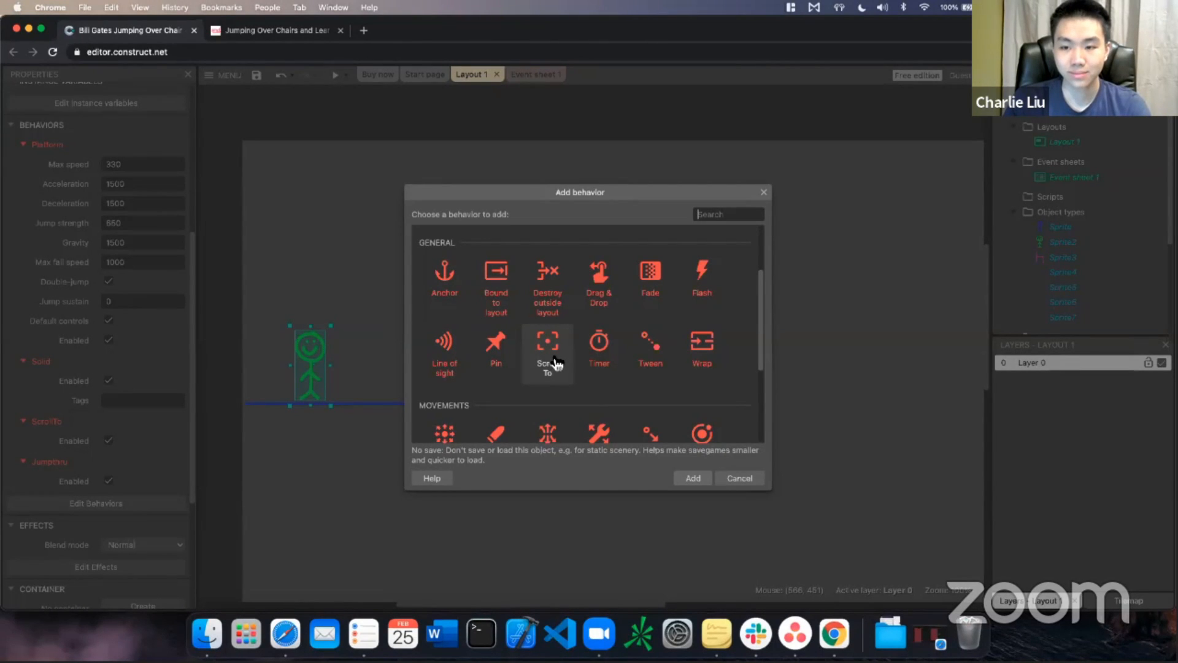
left_click(764, 192)
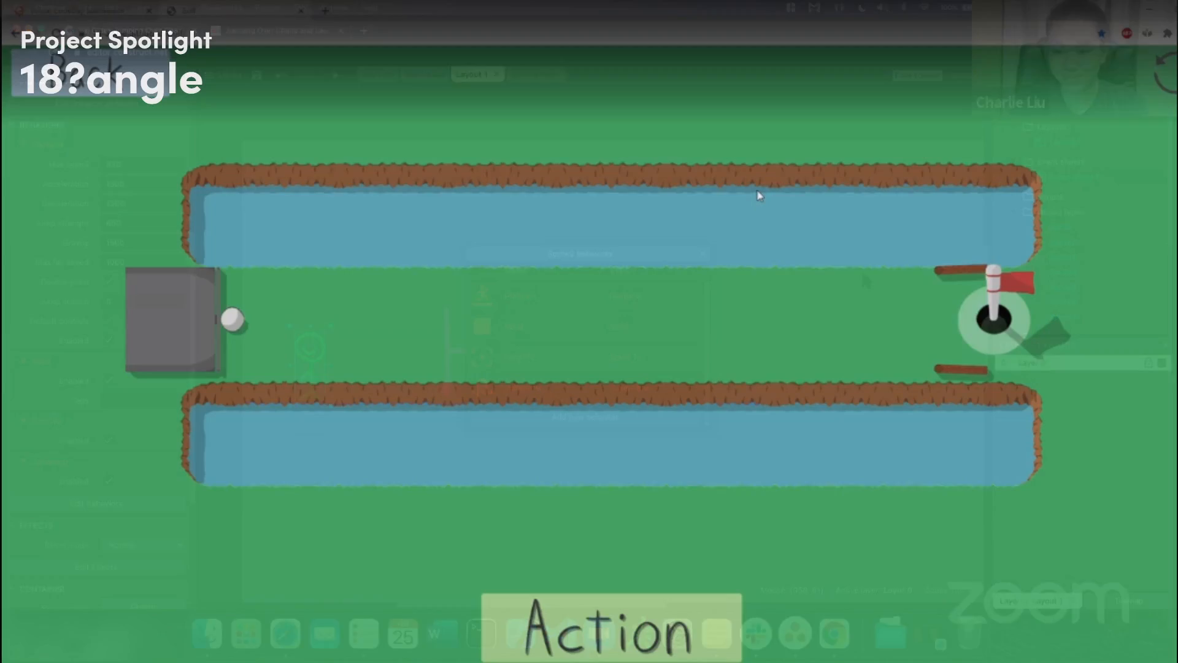
left_click(600, 622)
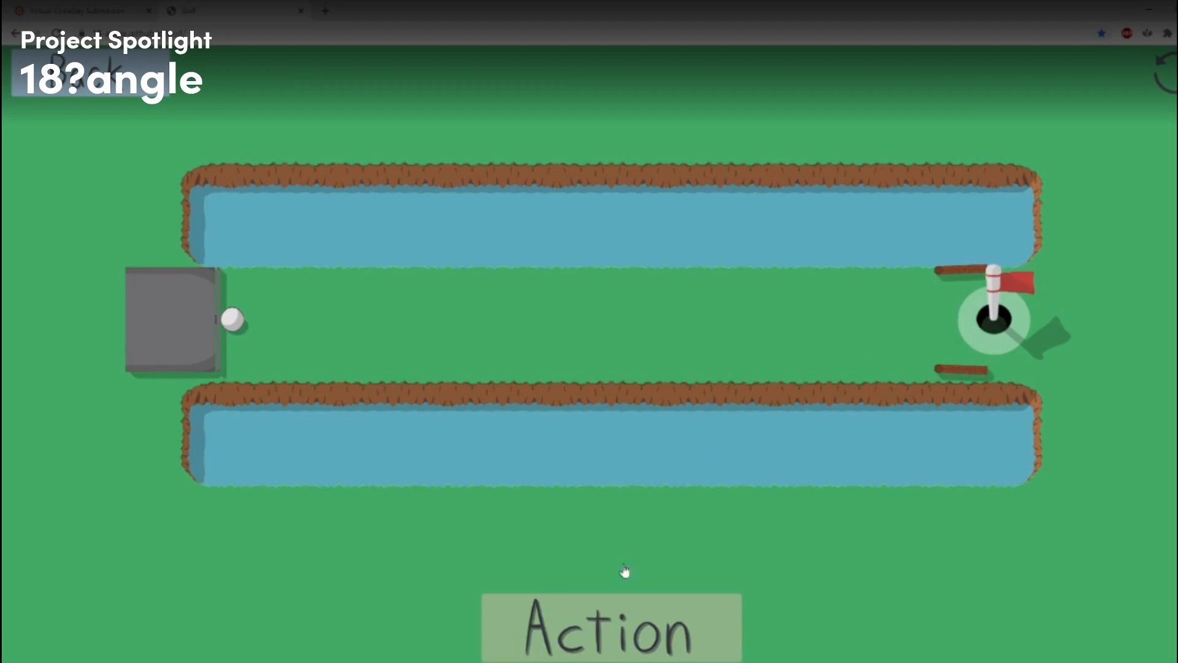